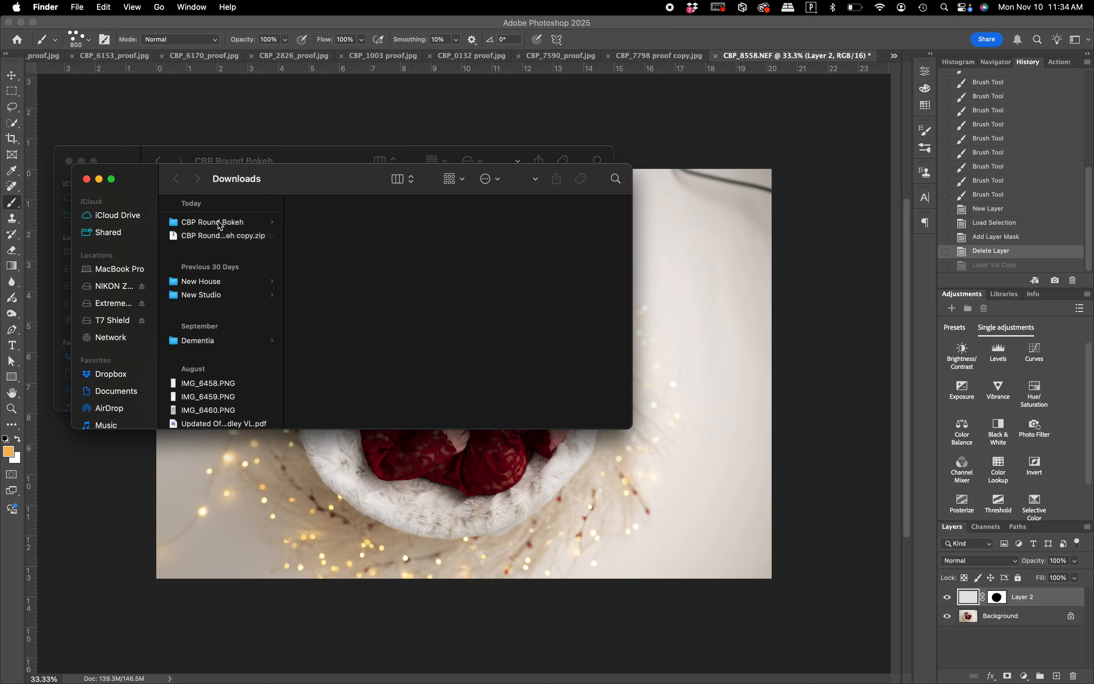
# Load CBP Round and Bright Bokeh Brushes.abr from the CBP Round Bokeh folder in Downloads into Photoshop
pyautogui.click(219, 223)
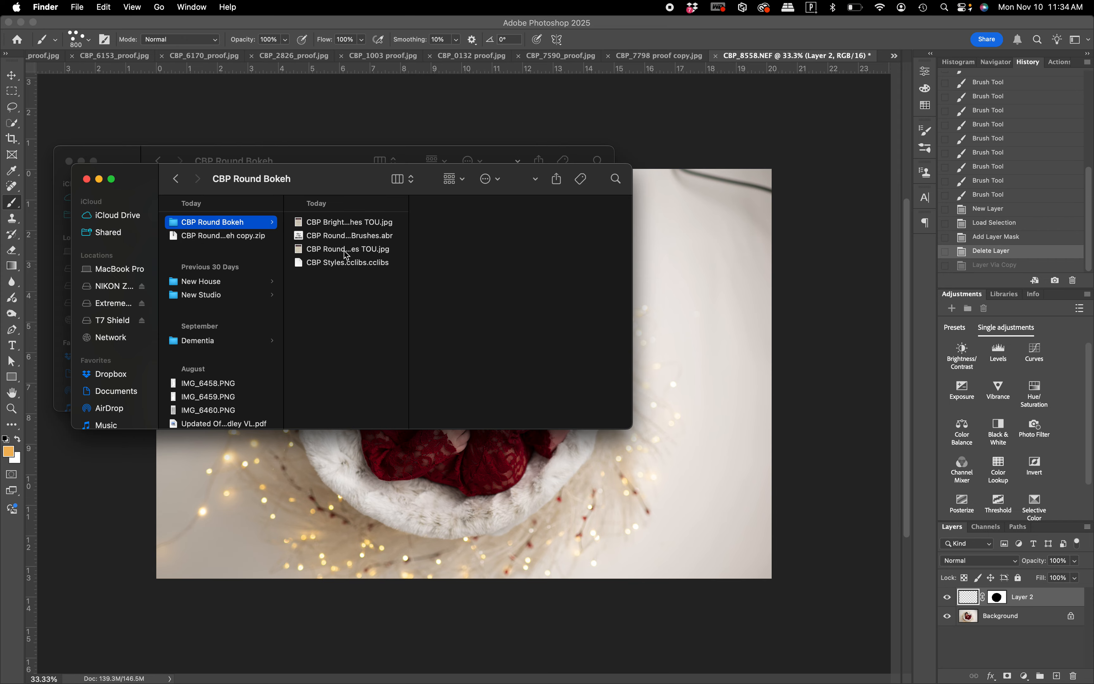
pyautogui.click(337, 238)
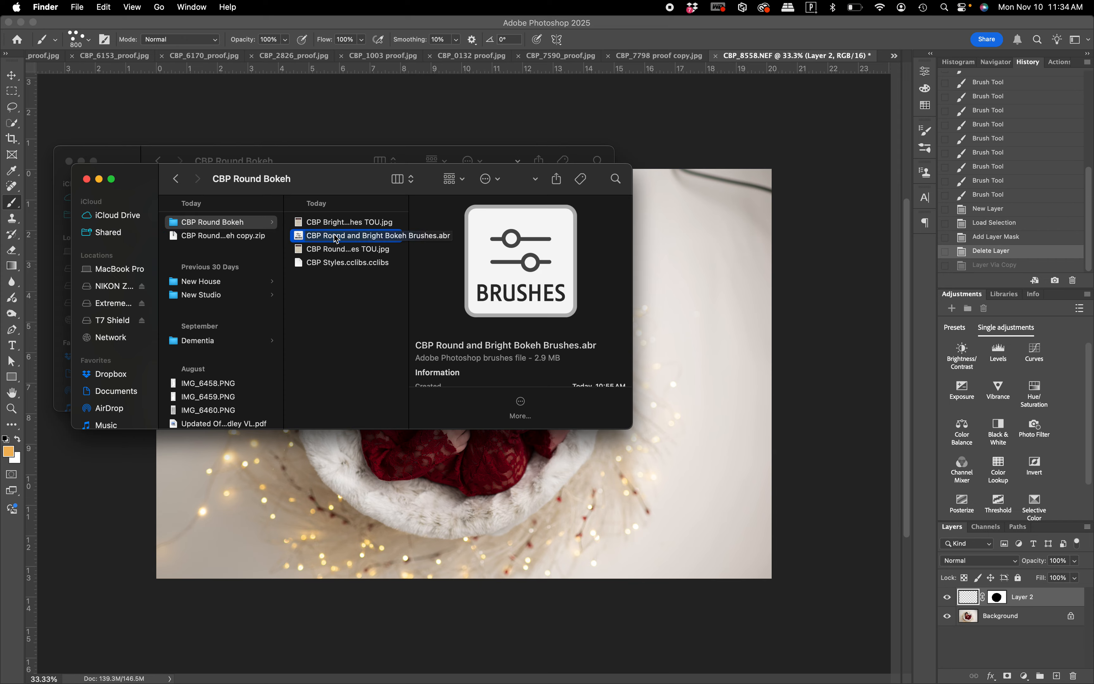
pyautogui.doubleClick(324, 237)
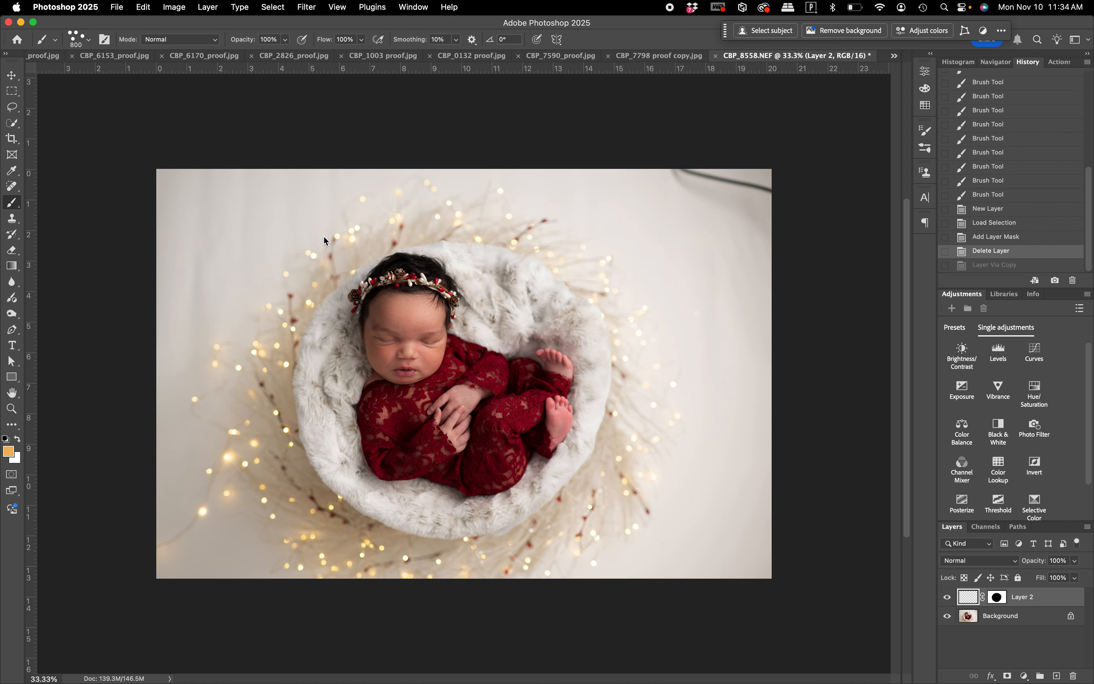
# Expand the CBP Round and Bright Bokeh Brushes0 group and its CBP Round Bokeh Brushes subgroup in the brush presets
pyautogui.click(86, 40)
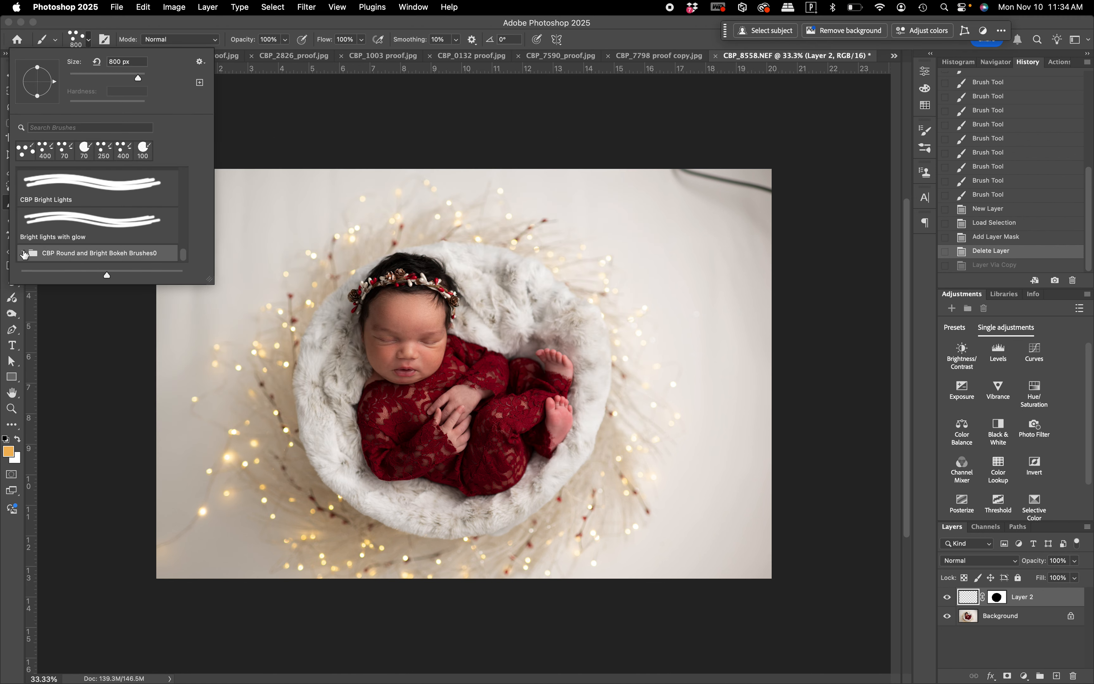
pyautogui.click(71, 255)
pyautogui.click(71, 254)
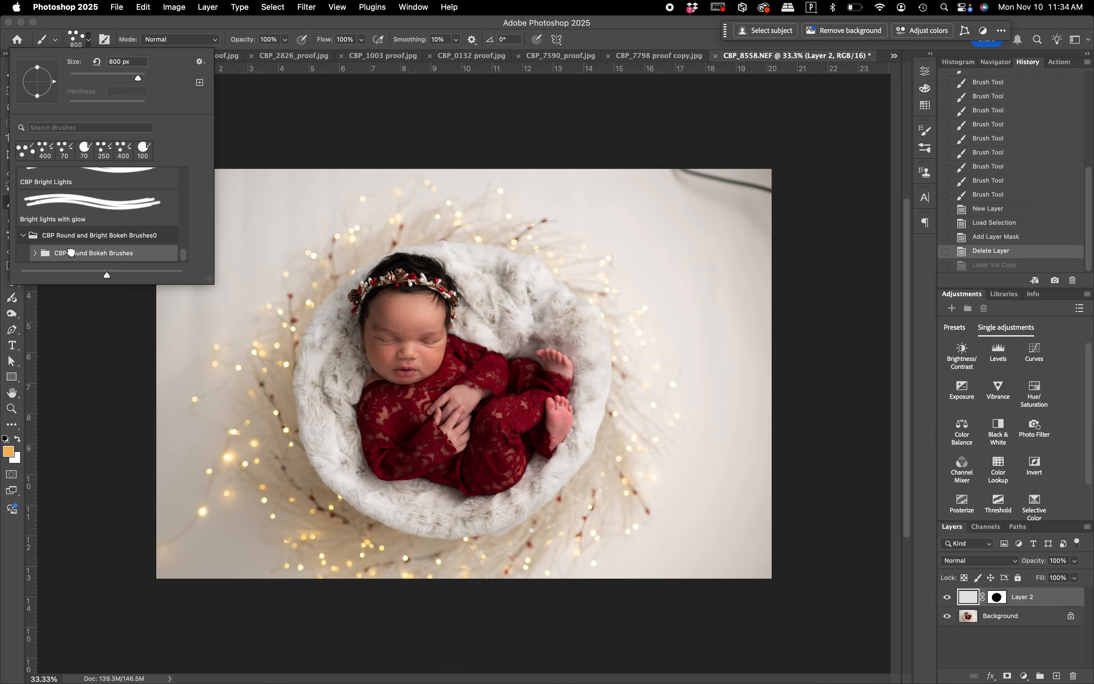
pyautogui.click(35, 257)
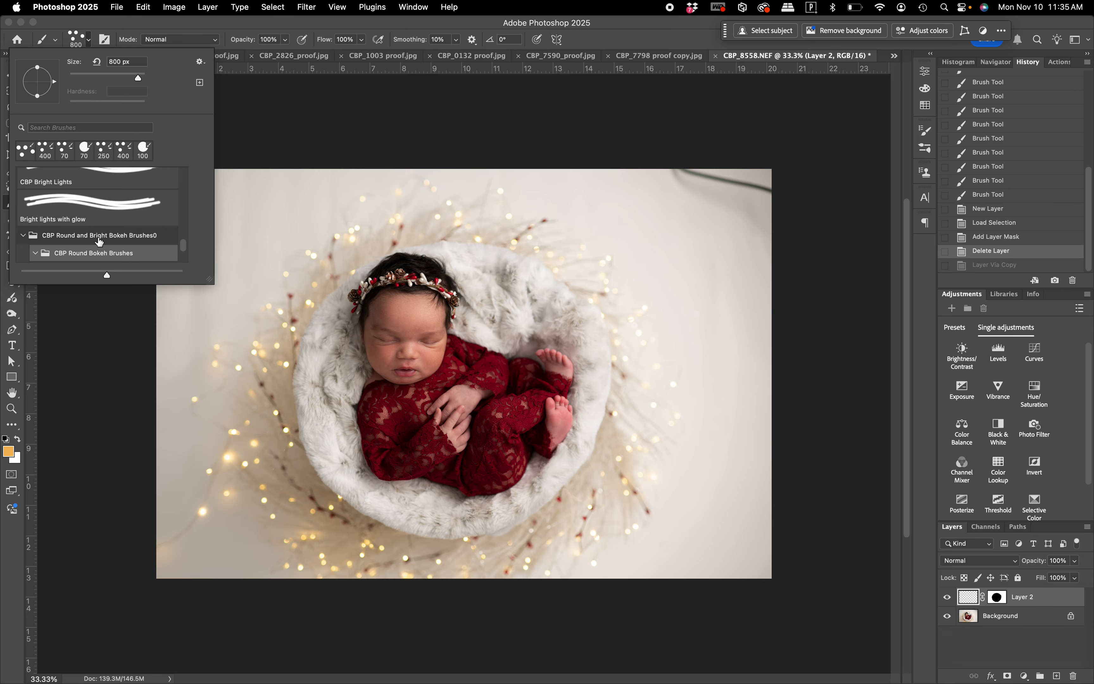
pyautogui.scroll(-3, 99, 242)
pyautogui.scroll(1, 99, 241)
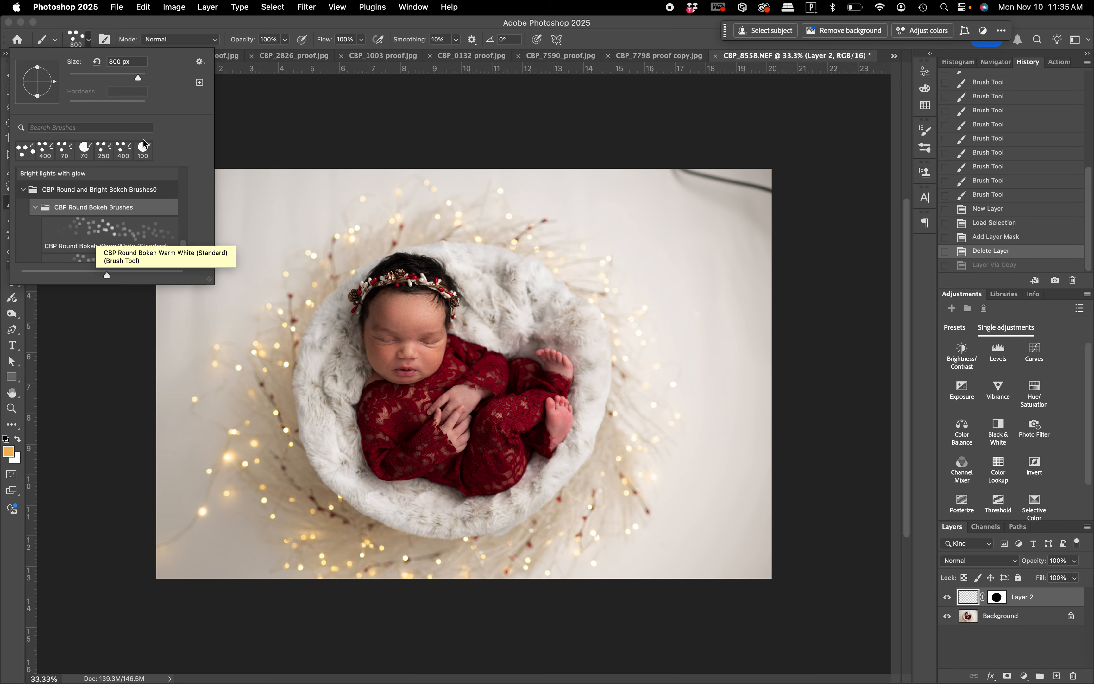
pyautogui.click(200, 63)
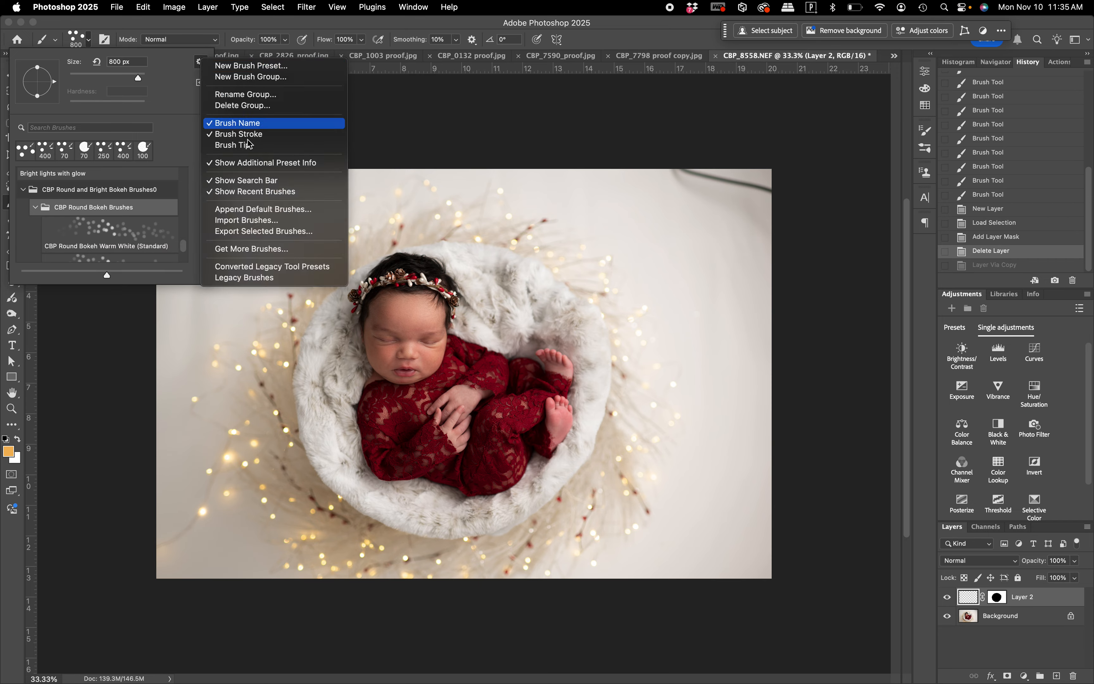
pyautogui.click(246, 220)
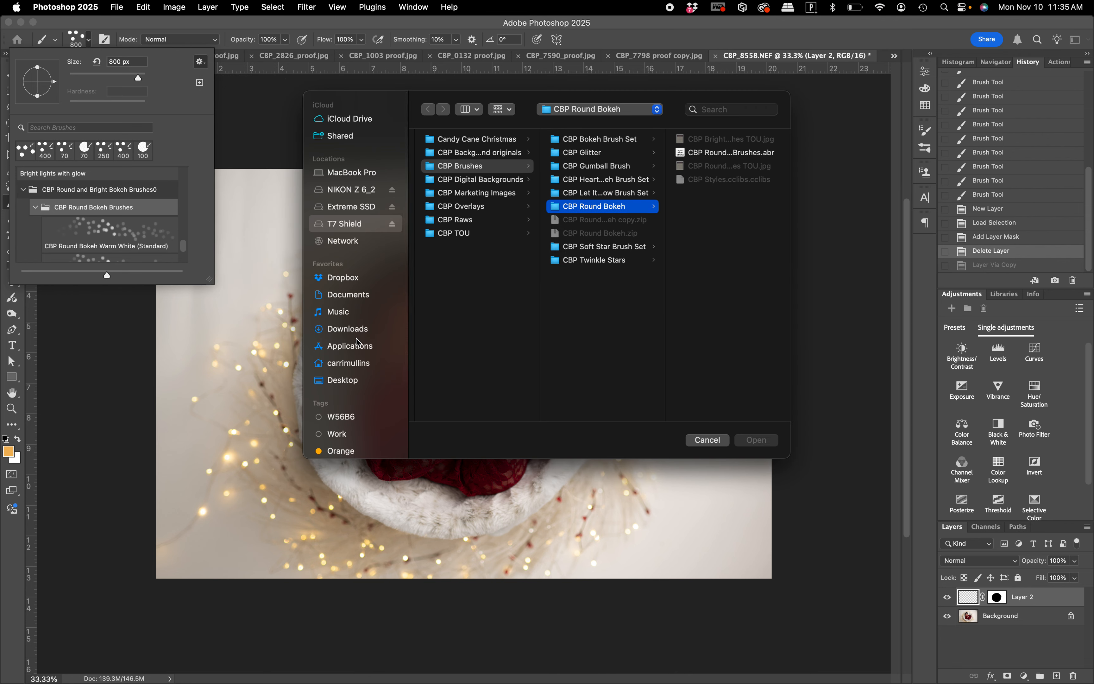
pyautogui.click(352, 380)
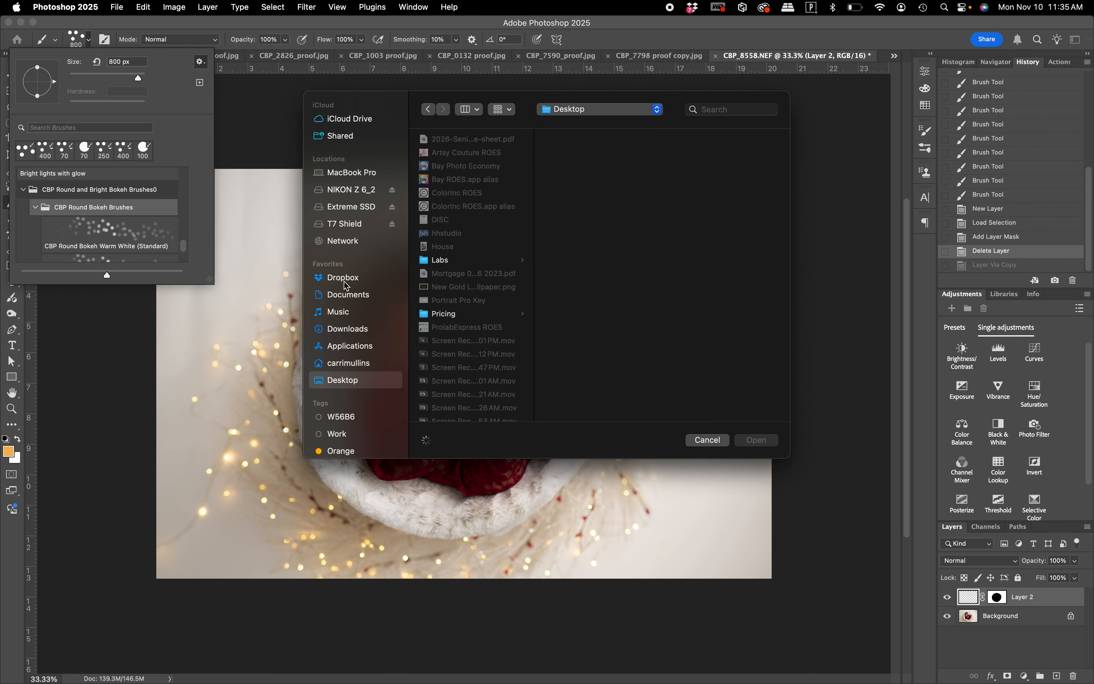
pyautogui.click(345, 328)
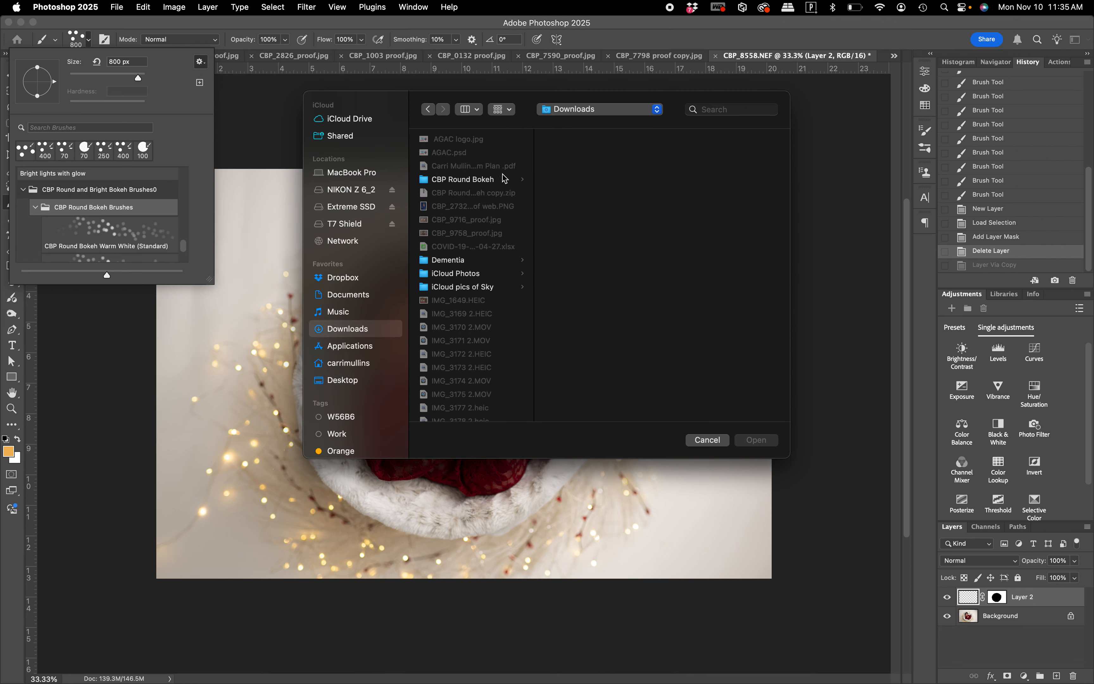
pyautogui.click(478, 180)
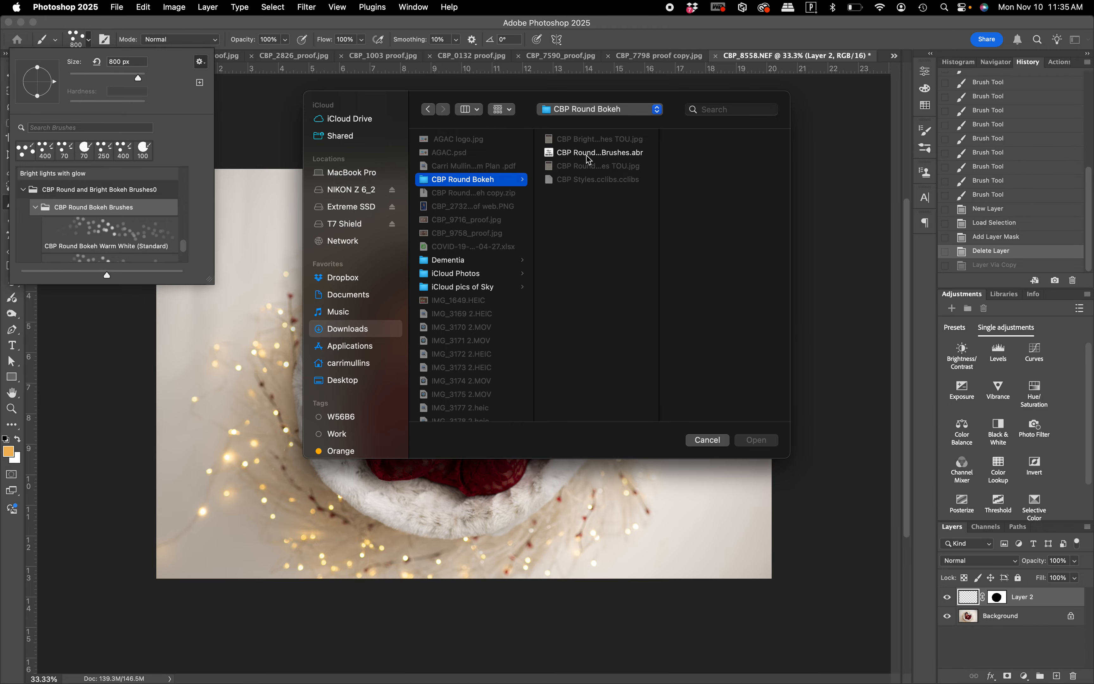
pyautogui.click(708, 441)
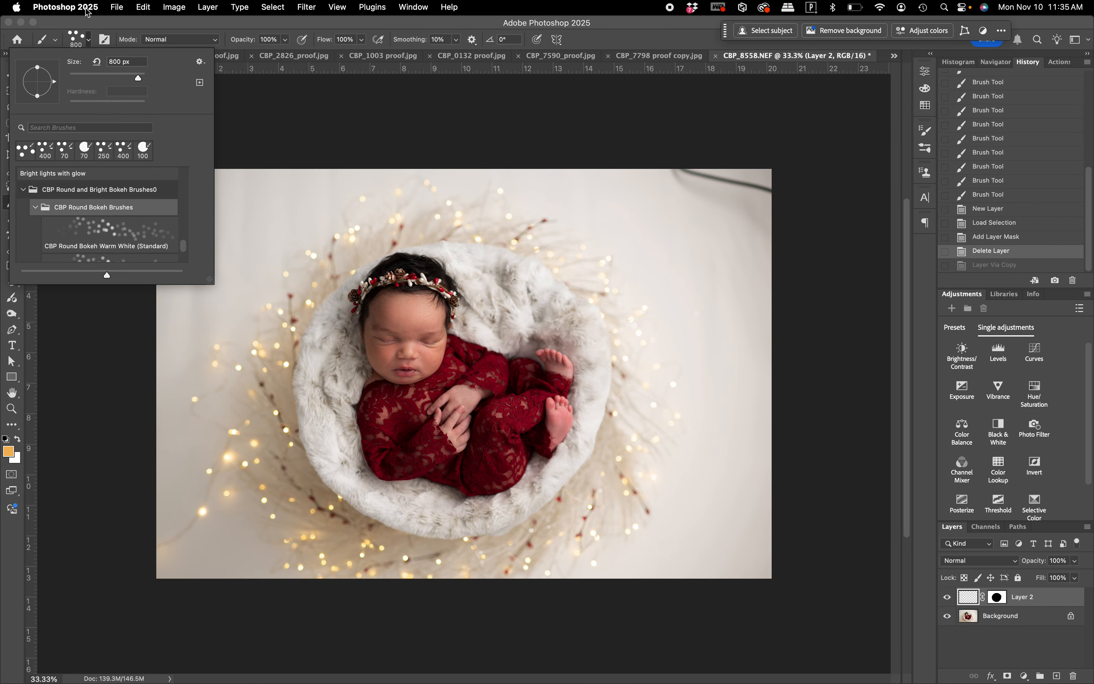
# Look through the brushes in the CBP Round Bokeh Brushes subgroup and close the brush presets
pyautogui.scroll(-3, 152, 238)
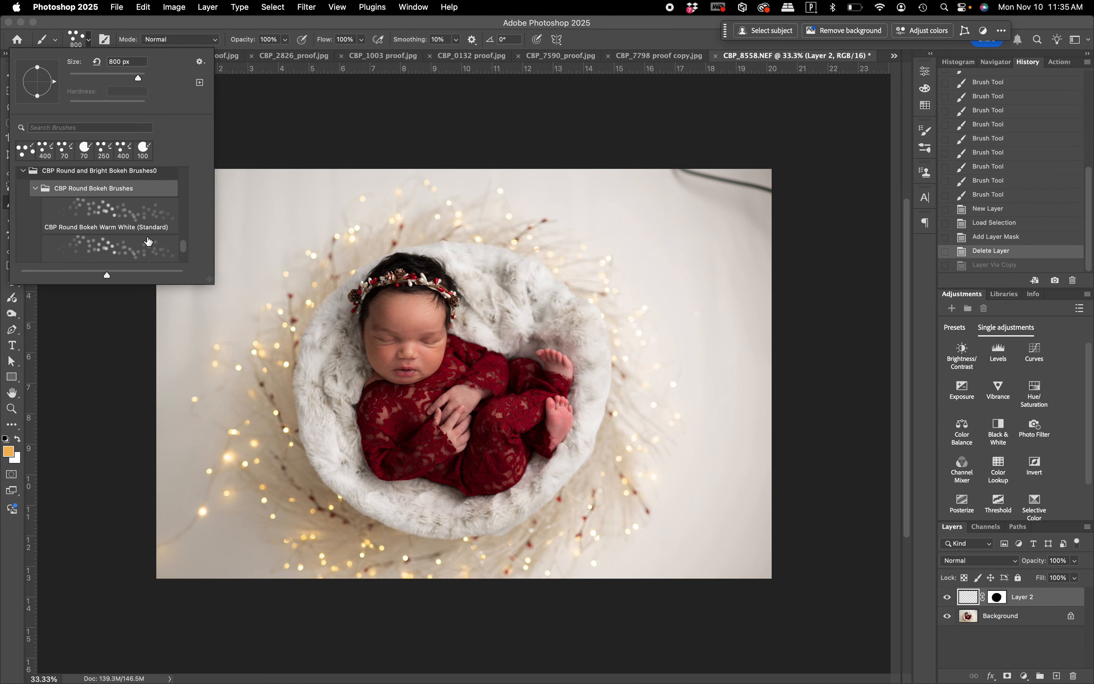
pyautogui.scroll(1, 149, 240)
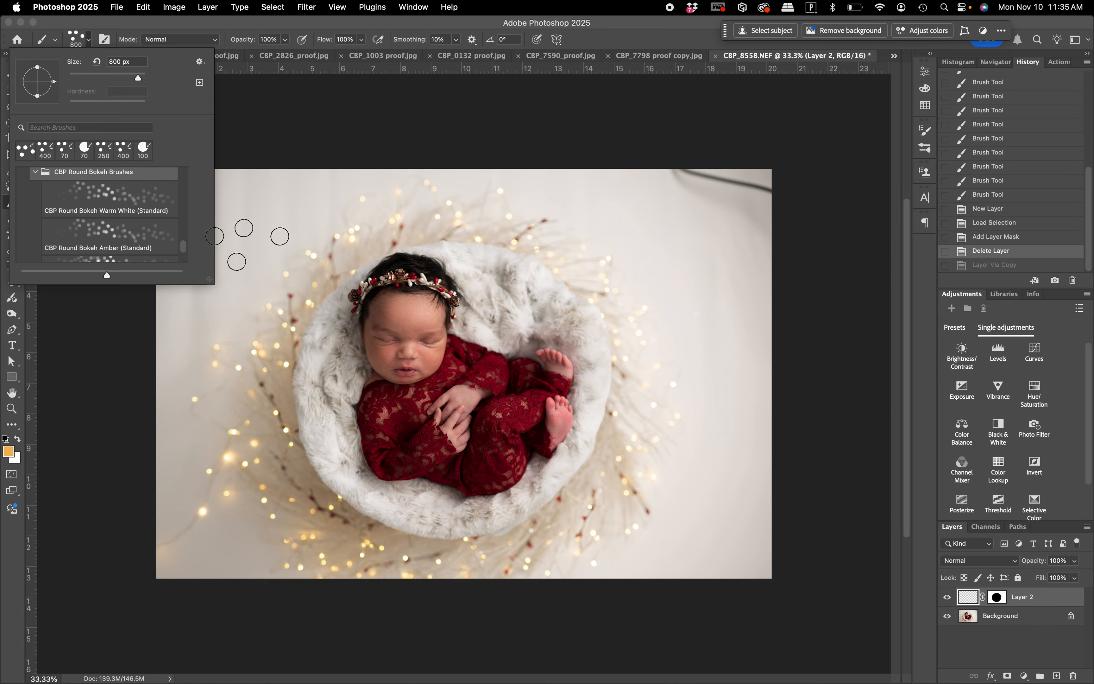
pyautogui.click(89, 42)
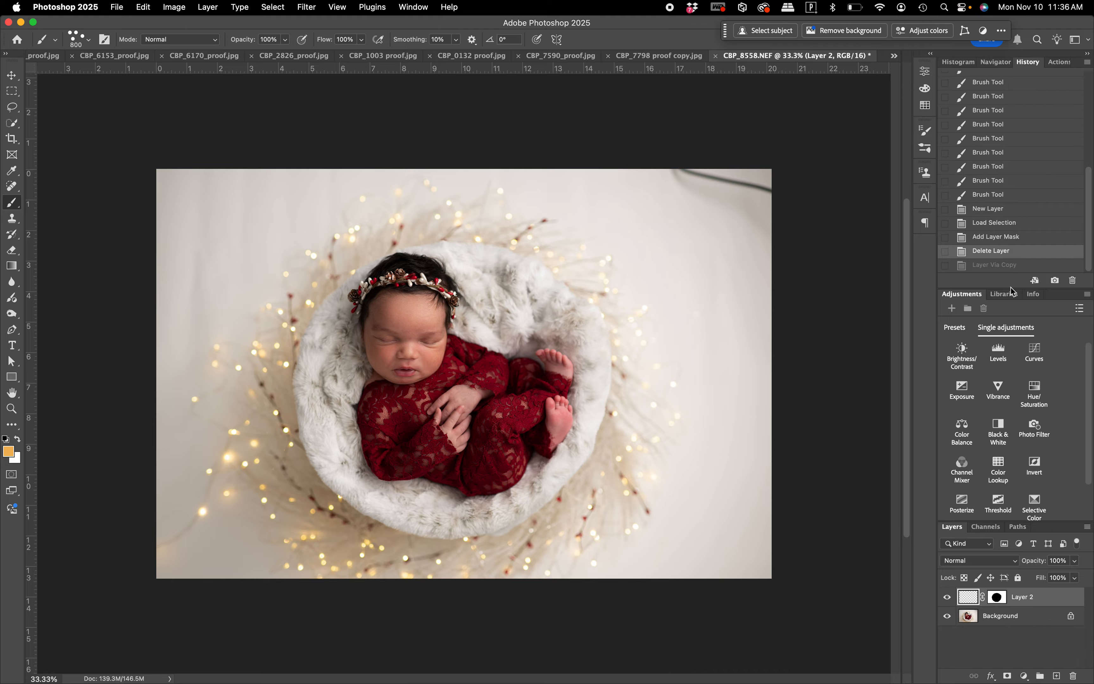
# Bring up the list of saved Creative Cloud libraries without creating a new library
pyautogui.click(1007, 296)
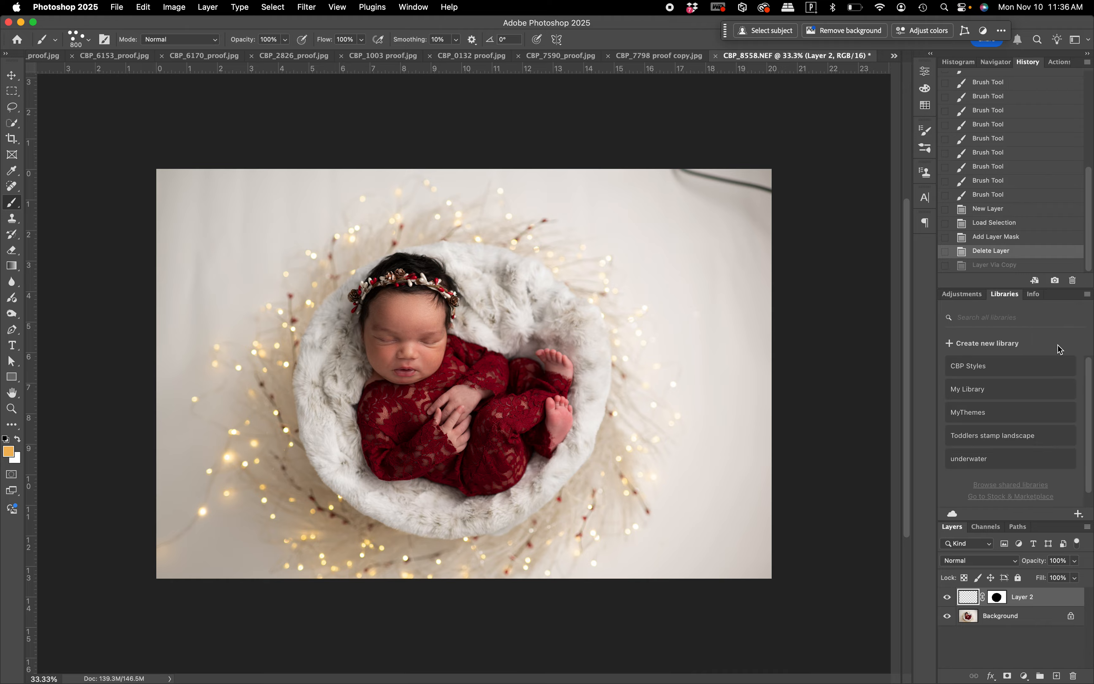
pyautogui.click(967, 296)
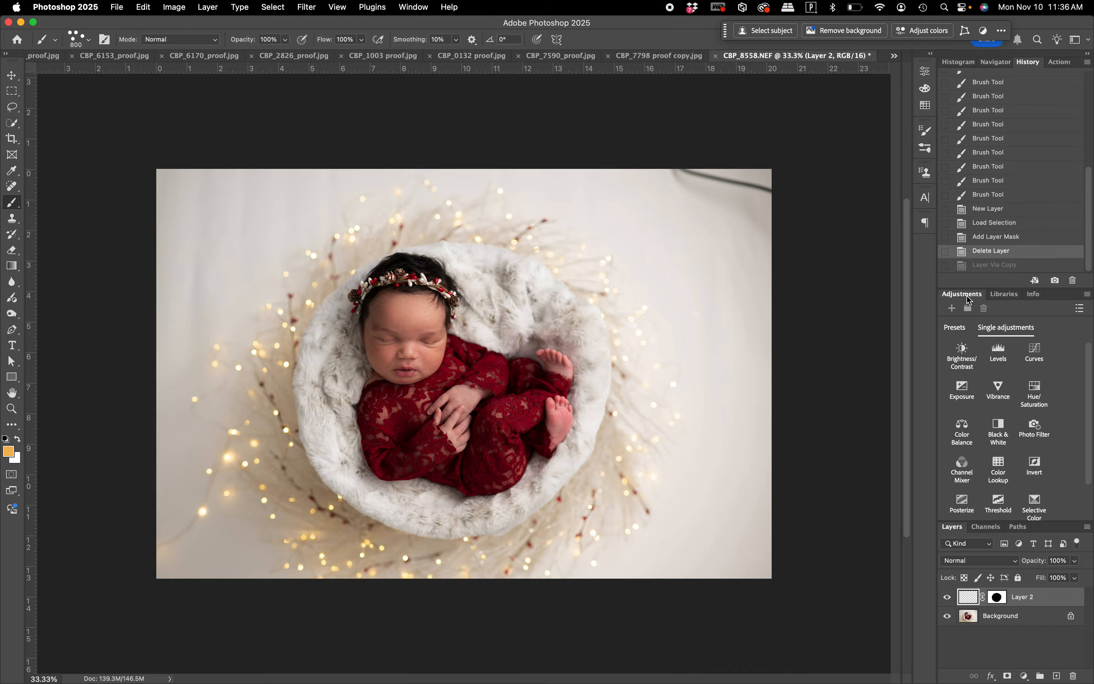
pyautogui.click(414, 10)
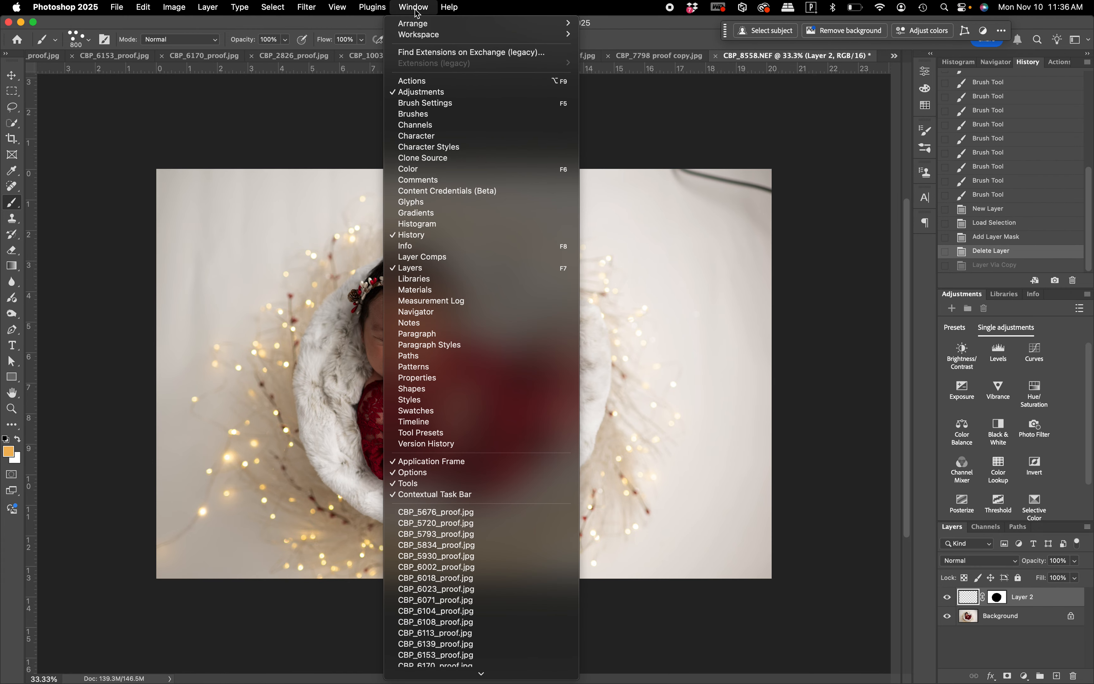
pyautogui.click(420, 279)
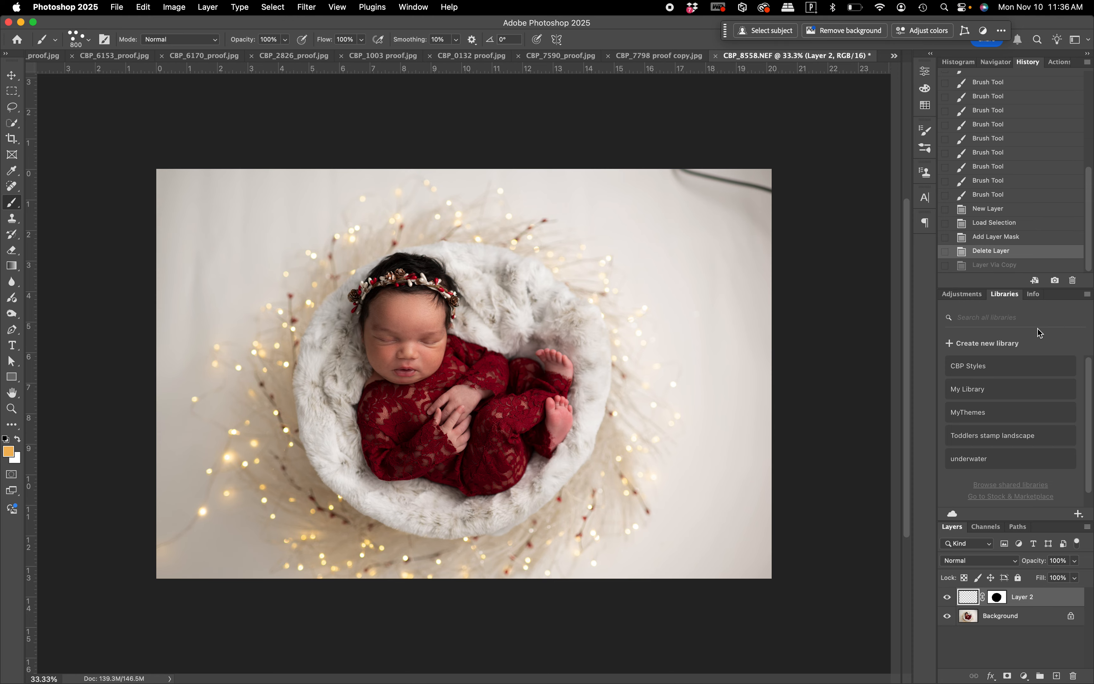
pyautogui.click(981, 343)
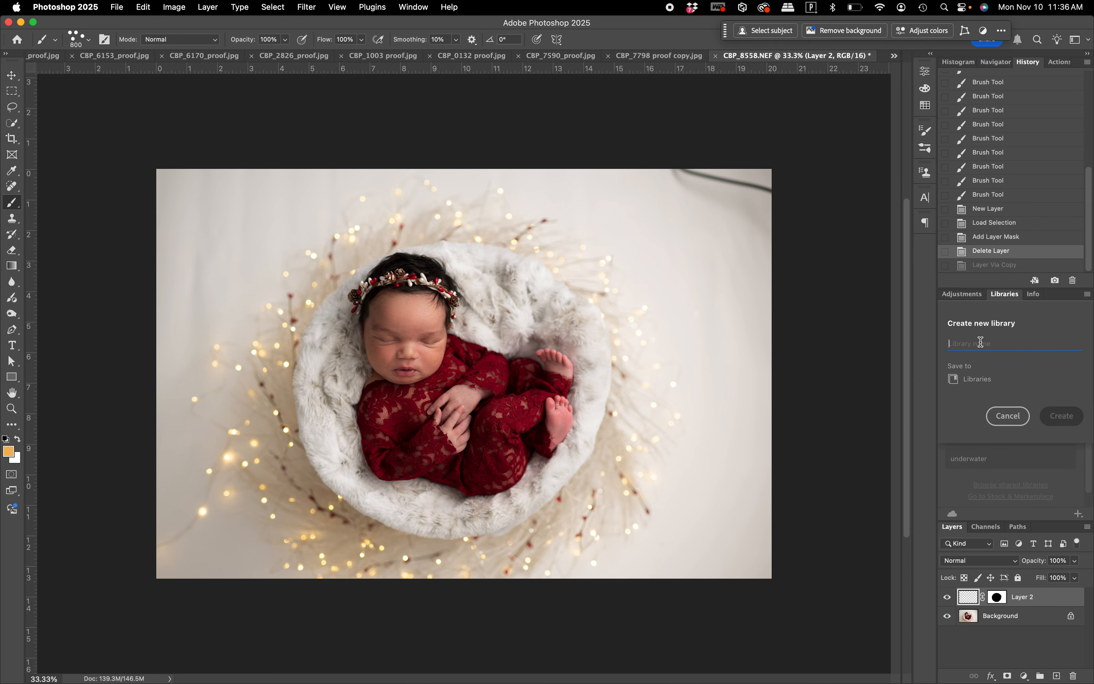
pyautogui.click(1007, 416)
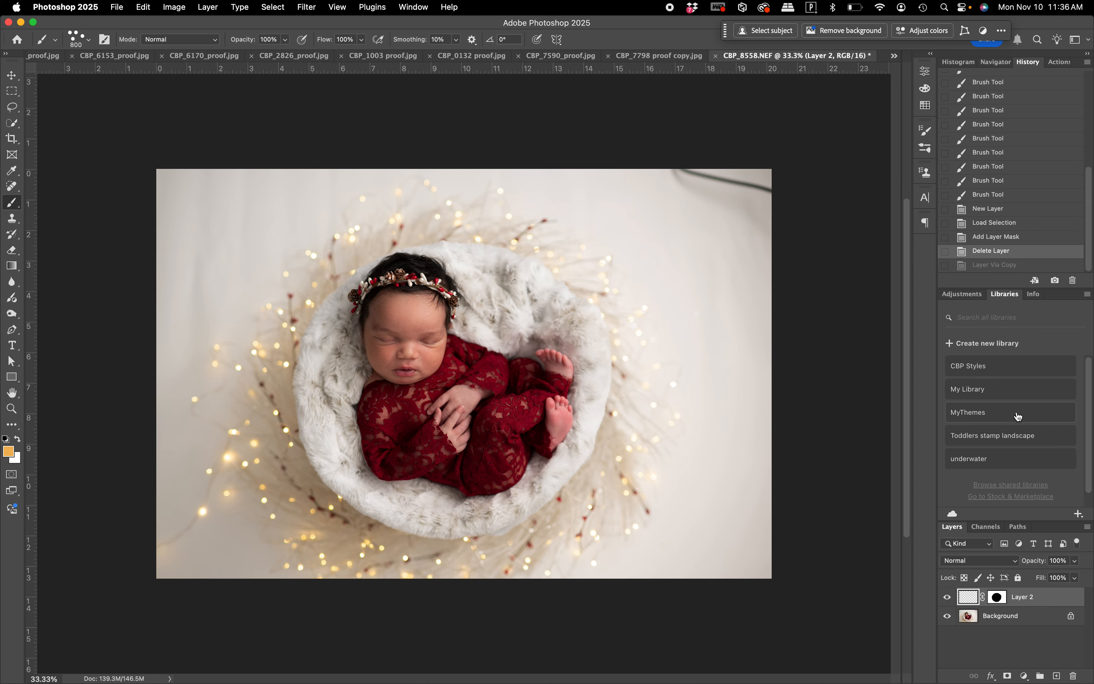
# Import the CBP Styles.cclibs.cclibs library from the CBP Round Bokeh folder in Downloads
pyautogui.click(1088, 294)
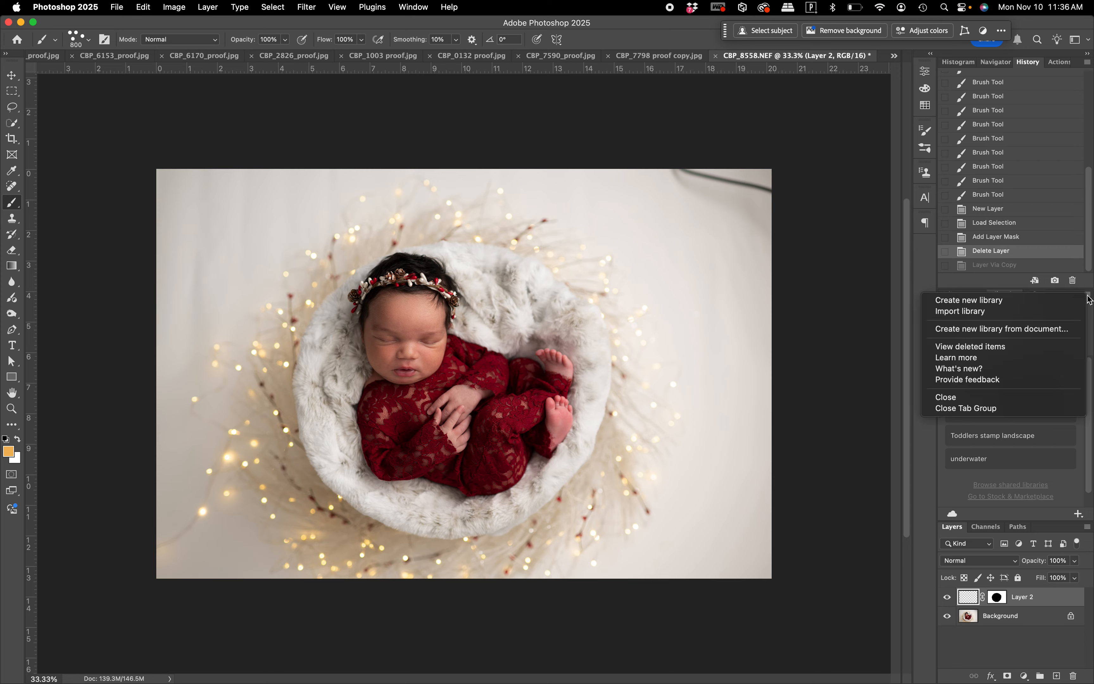
pyautogui.click(1047, 311)
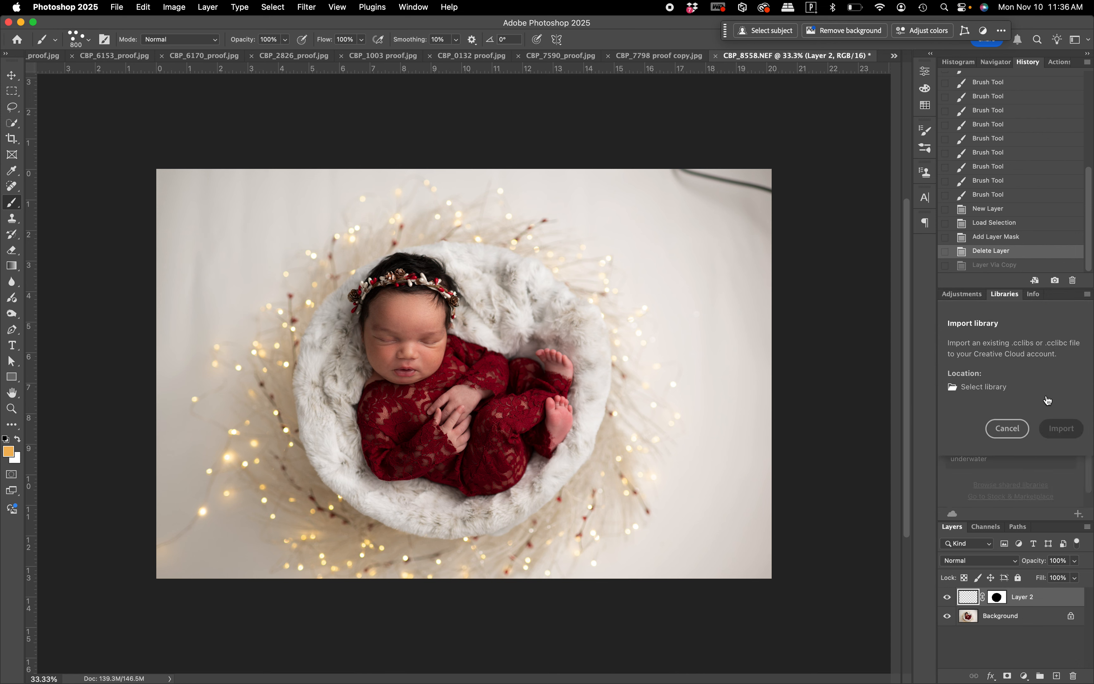
pyautogui.click(953, 387)
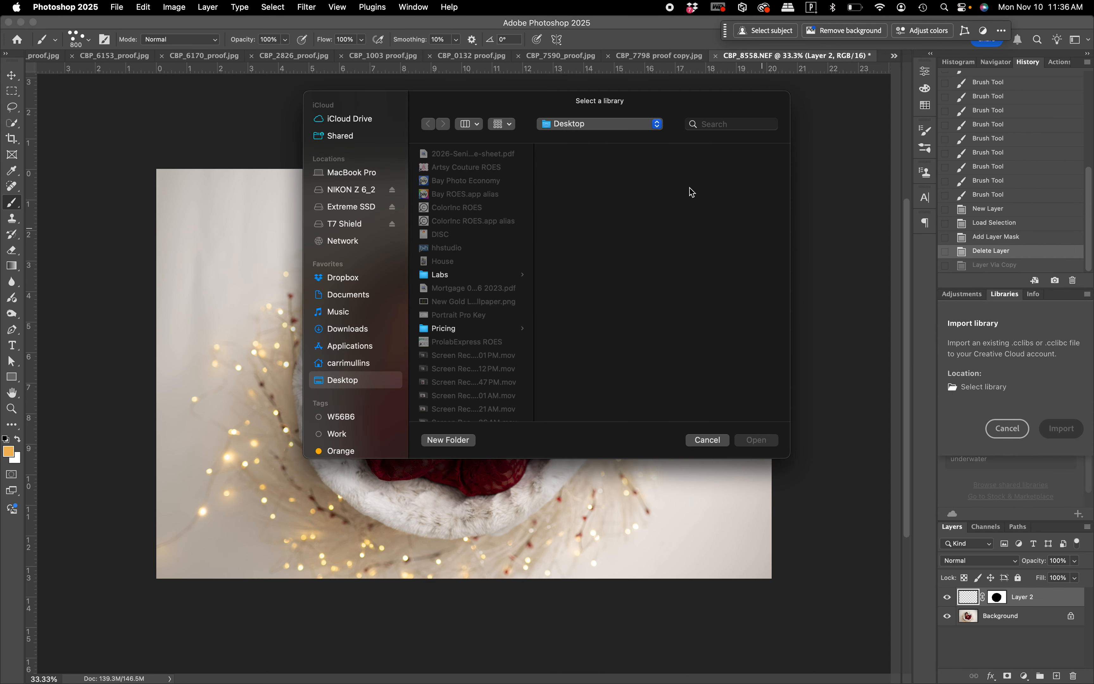
pyautogui.click(347, 329)
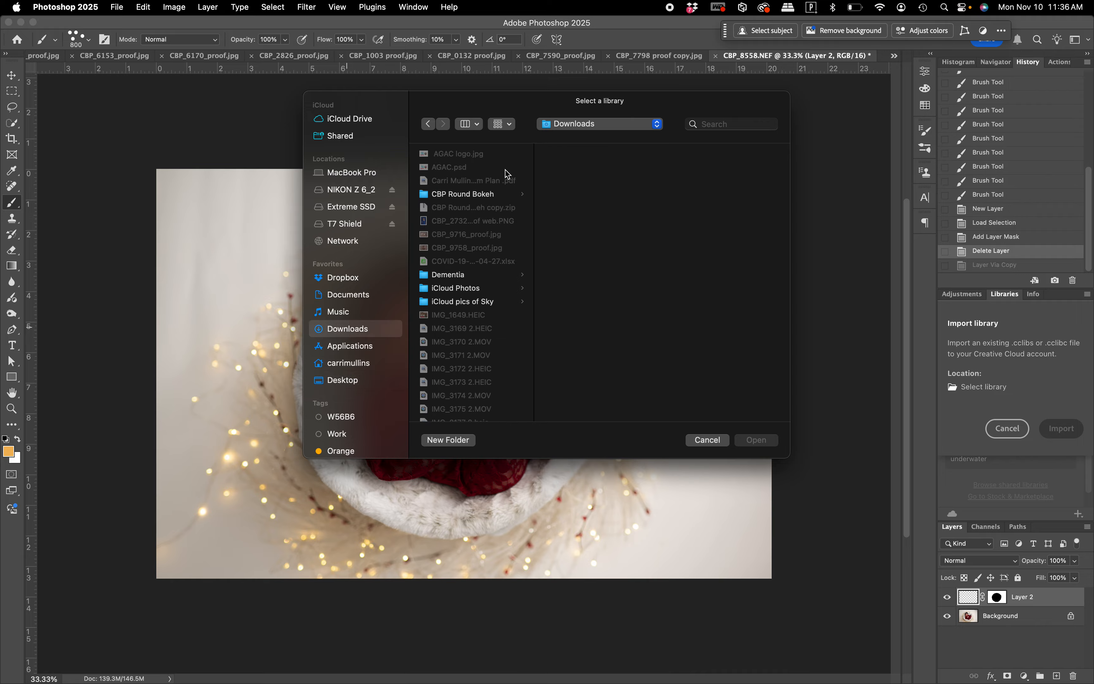
pyautogui.click(479, 194)
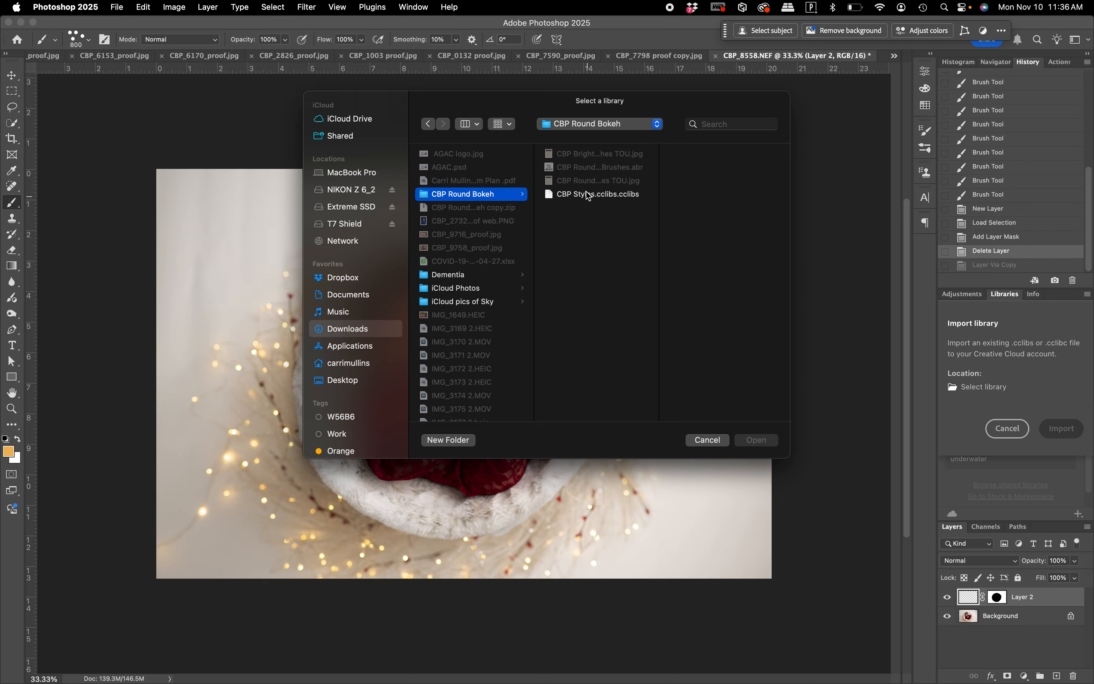
pyautogui.click(579, 198)
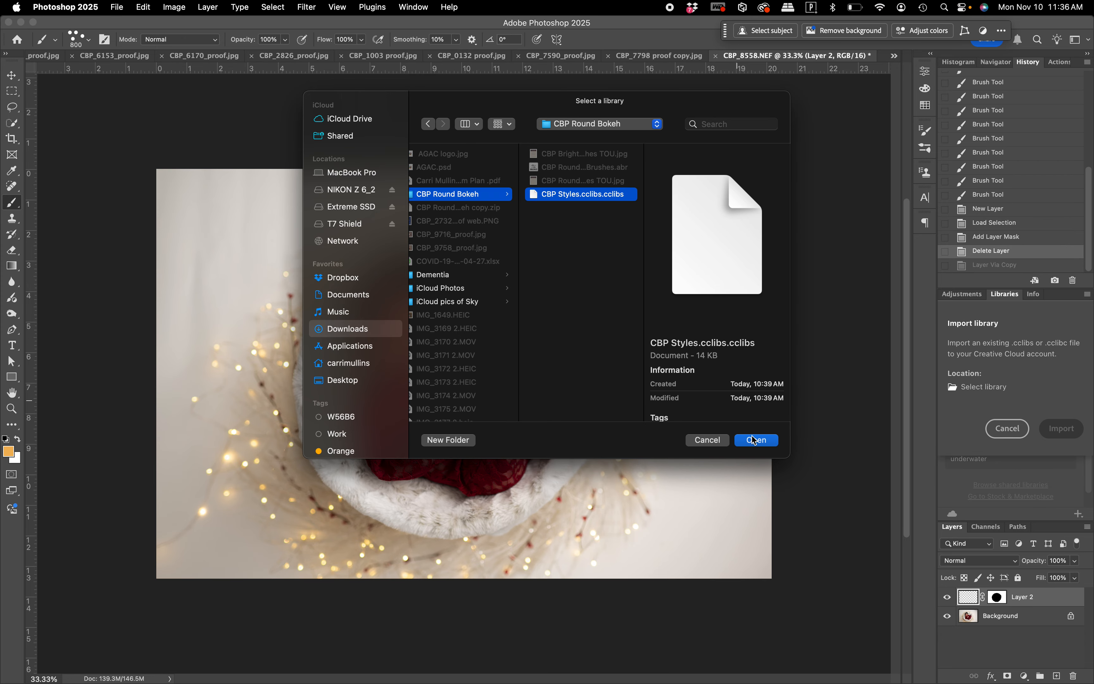
pyautogui.click(759, 446)
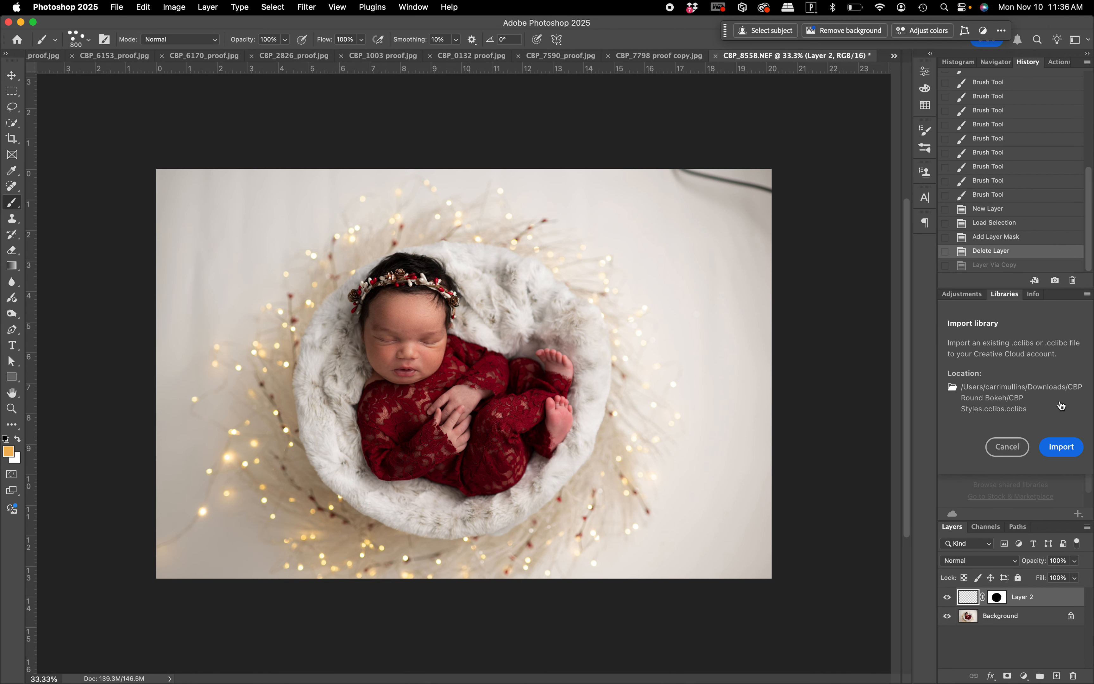
pyautogui.click(1070, 445)
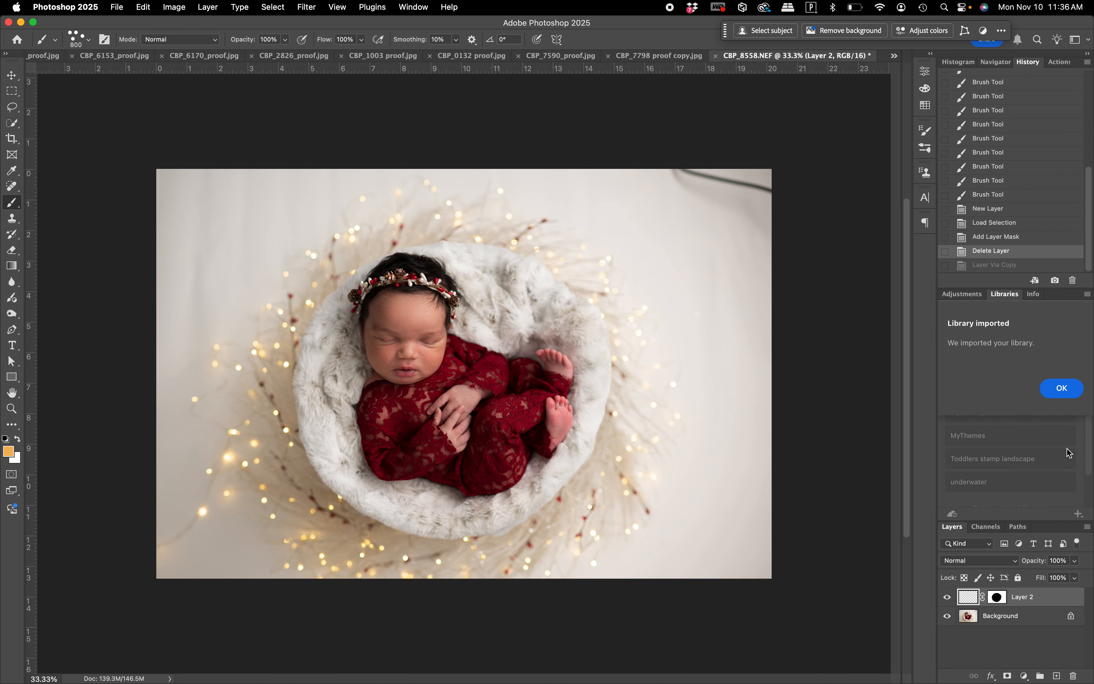
pyautogui.click(1061, 389)
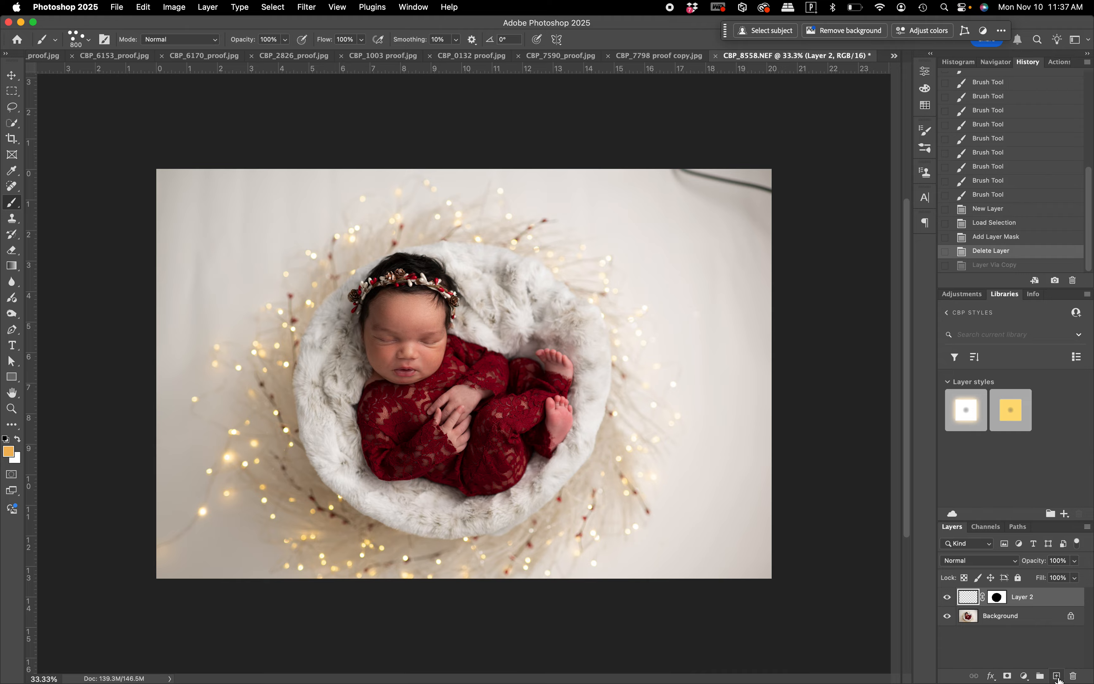
# Add a new layer above Layer 2 and set its blend mode to Hard Light
pyautogui.click(1057, 675)
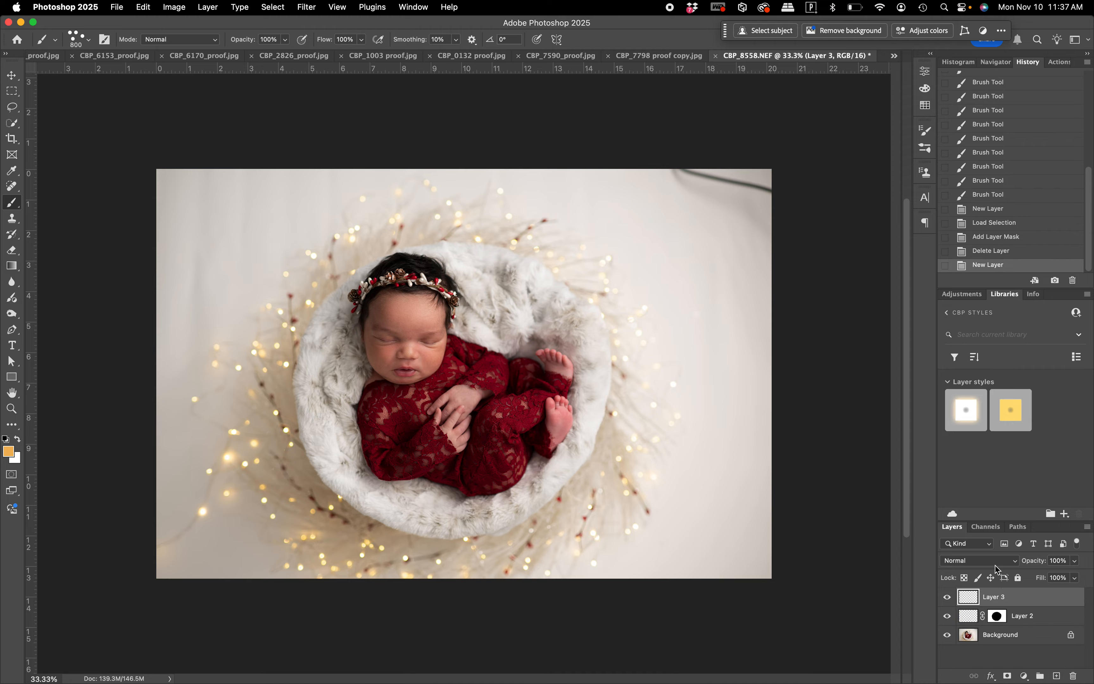
pyautogui.click(991, 561)
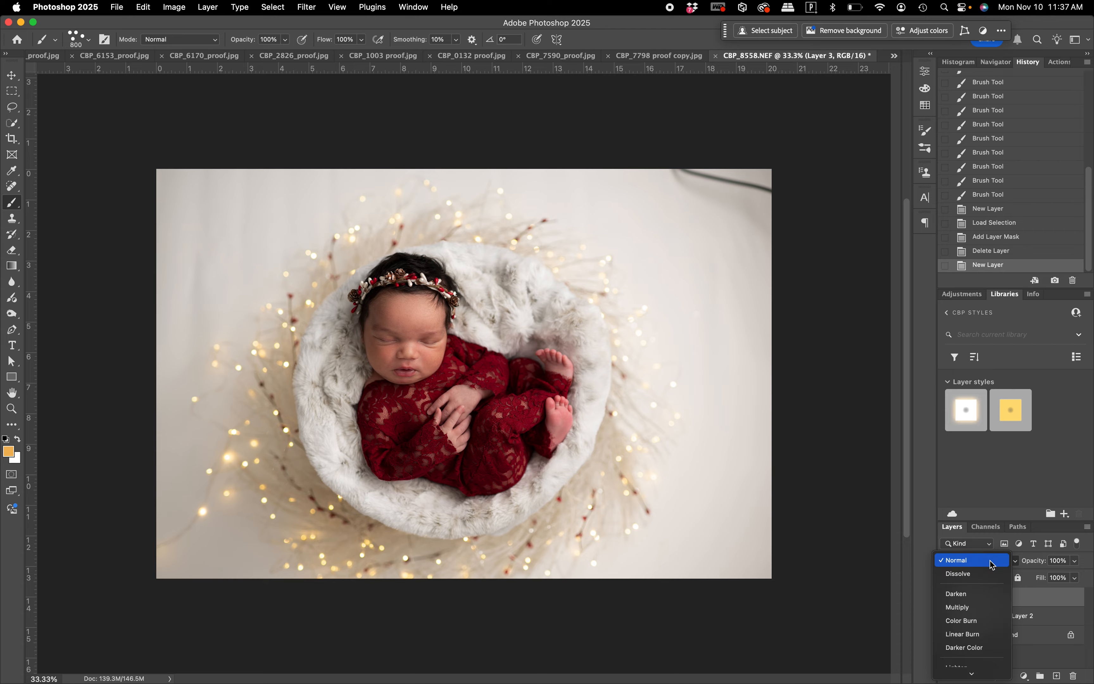
pyautogui.scroll(-5, 987, 616)
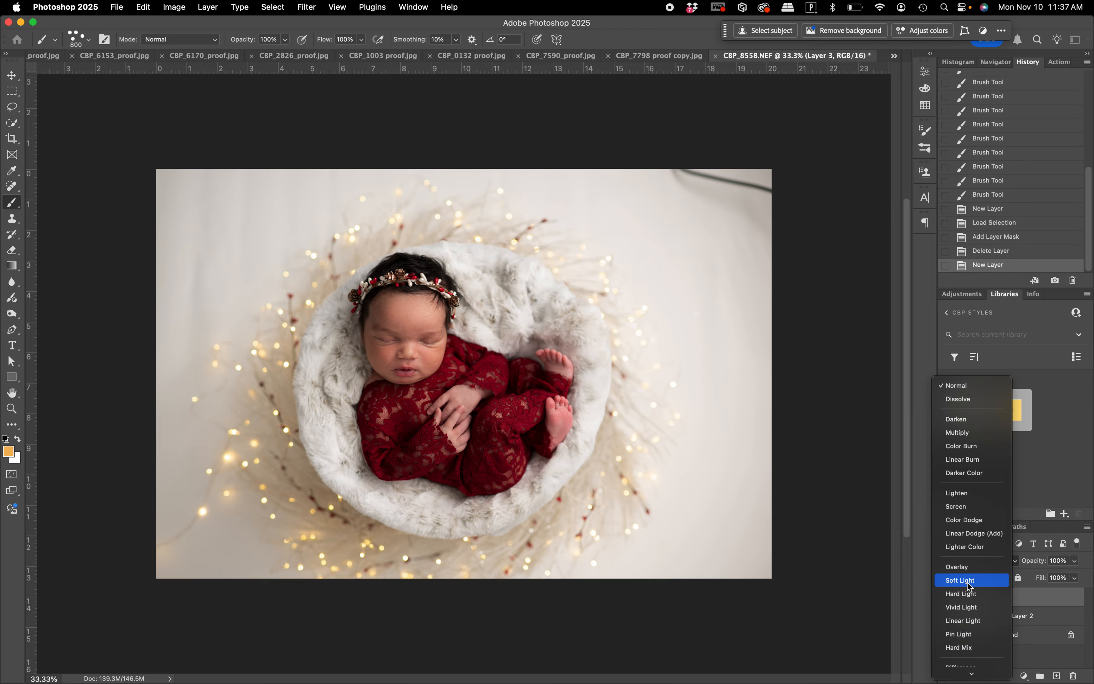
pyautogui.click(971, 593)
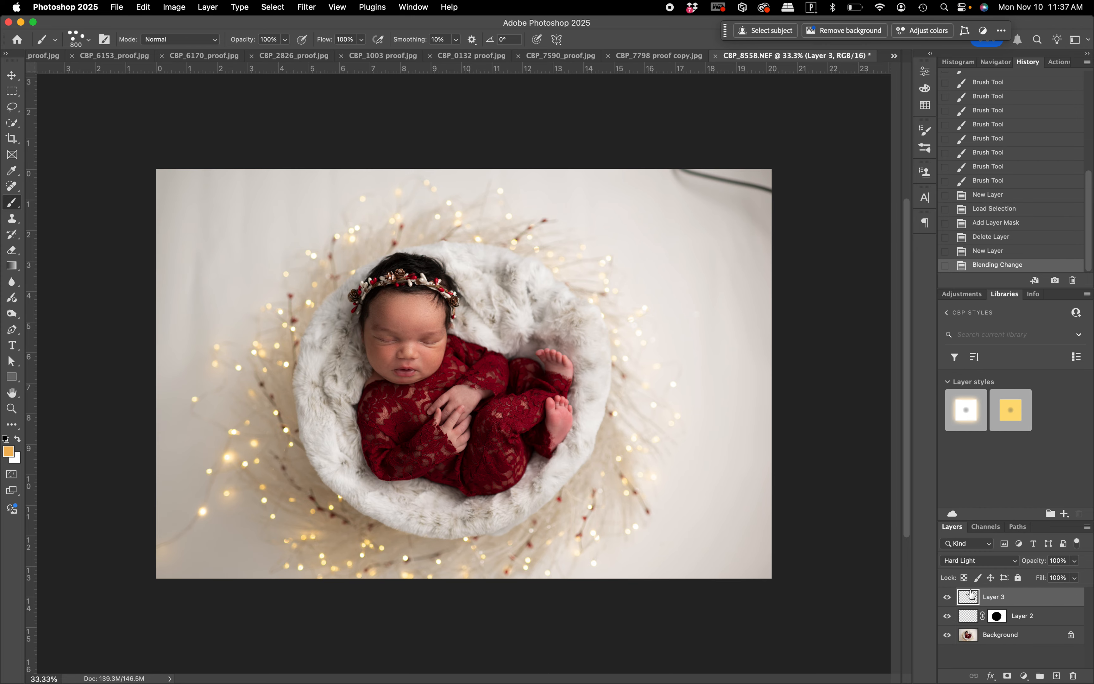
# Choose the CBP Round Bokeh Warm White (Standard) brush from the CBP Round Bokeh Brushes subgroup
pyautogui.click(89, 40)
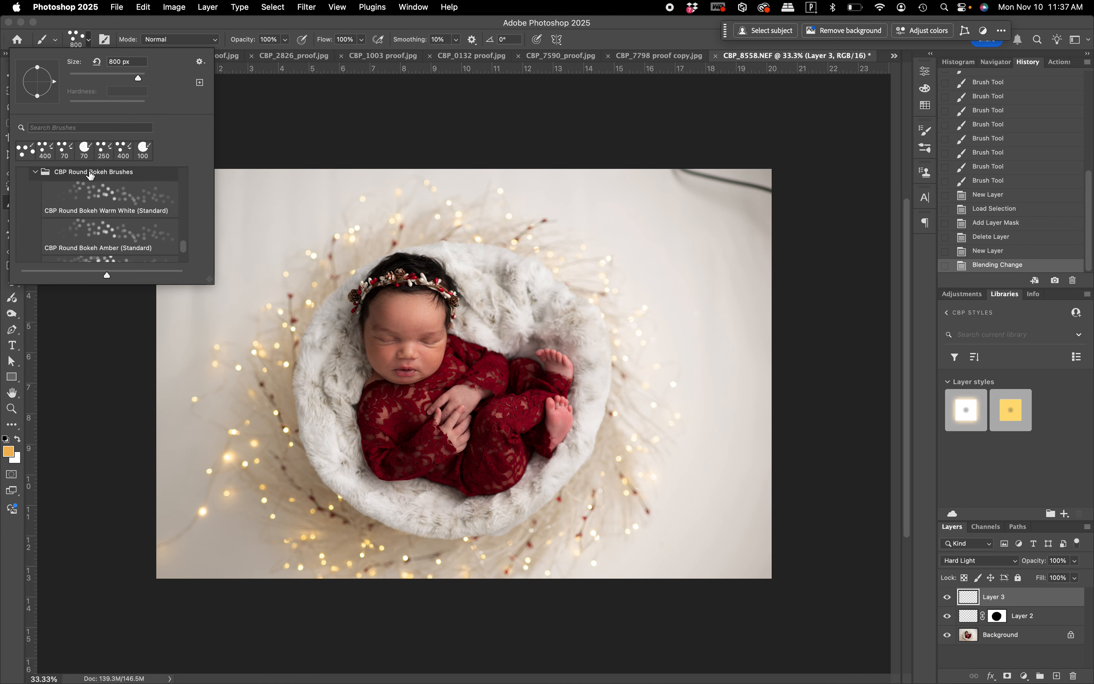
pyautogui.scroll(1, 104, 225)
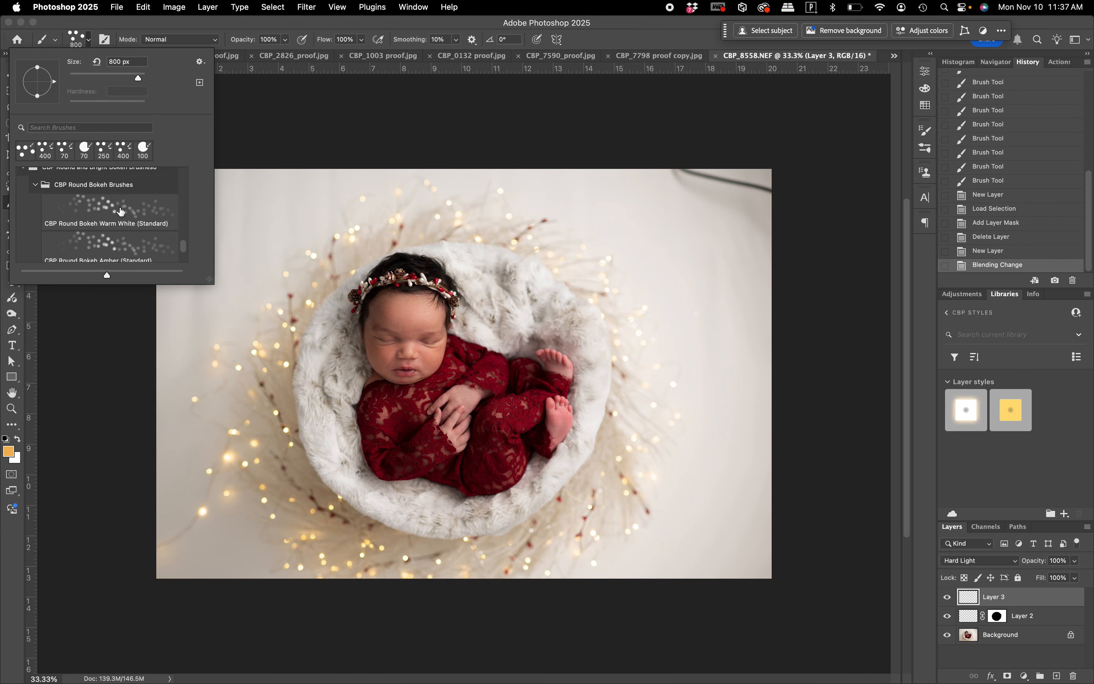
pyautogui.click(121, 212)
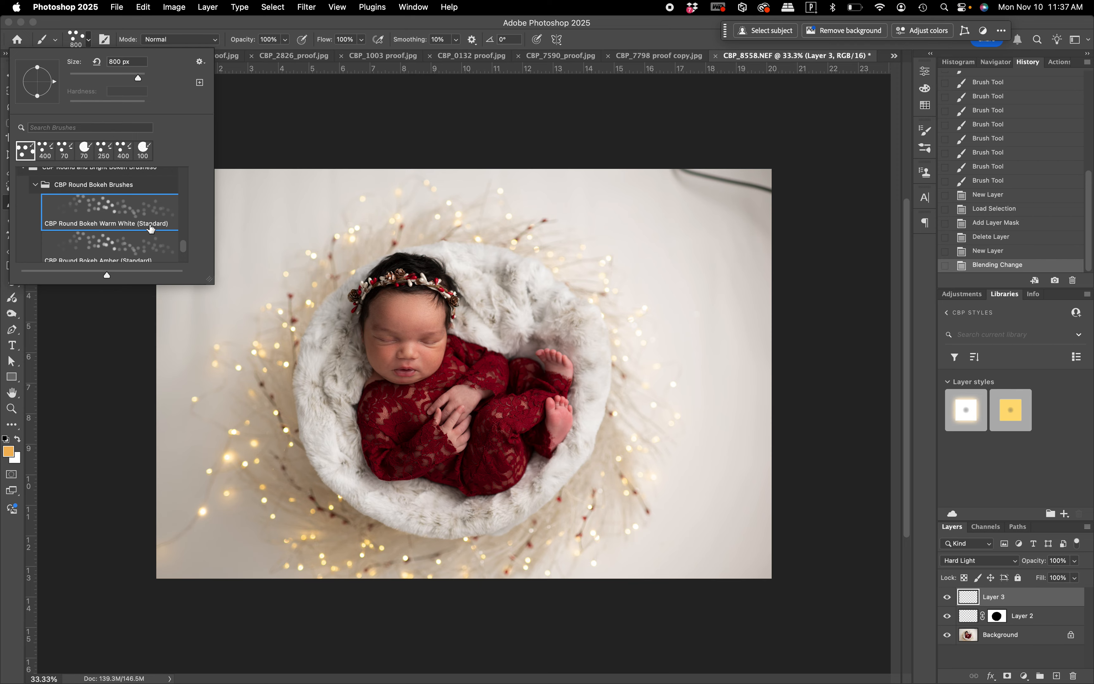
pyautogui.click(614, 44)
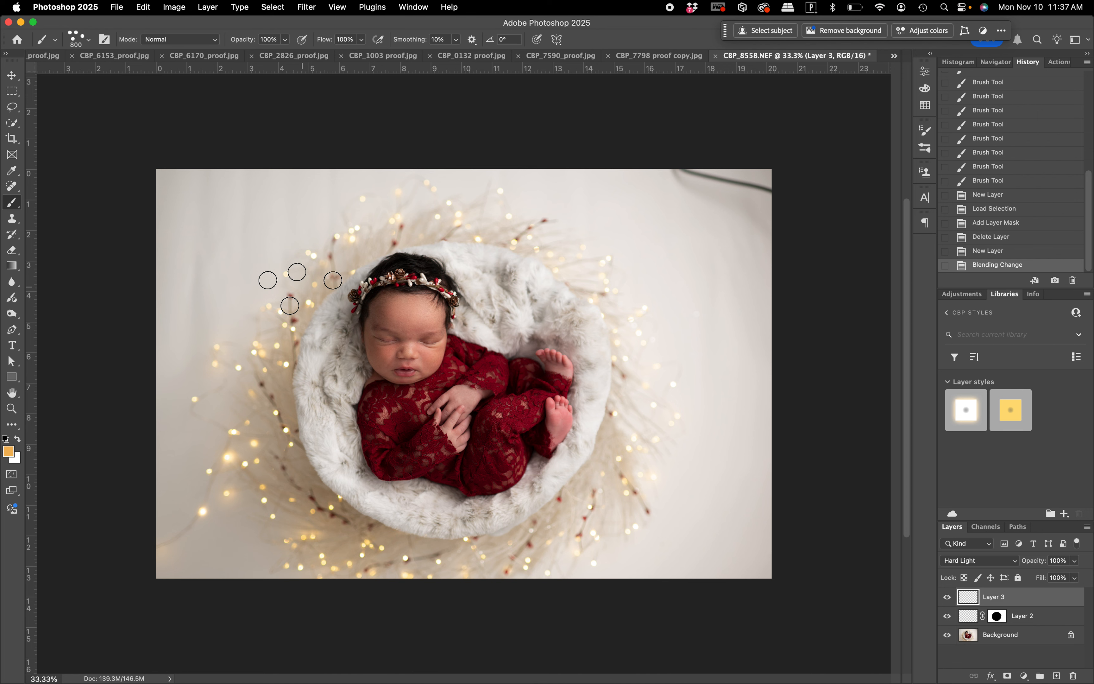
# Reduce the Warm White (Standard) brush size to 300 px so its dots suit the wreath's lights
pyautogui.press('[')
pyautogui.press('[')
pyautogui.press('[')
pyautogui.press('[')
pyautogui.press('[')
pyautogui.press(']')
pyautogui.press(']')
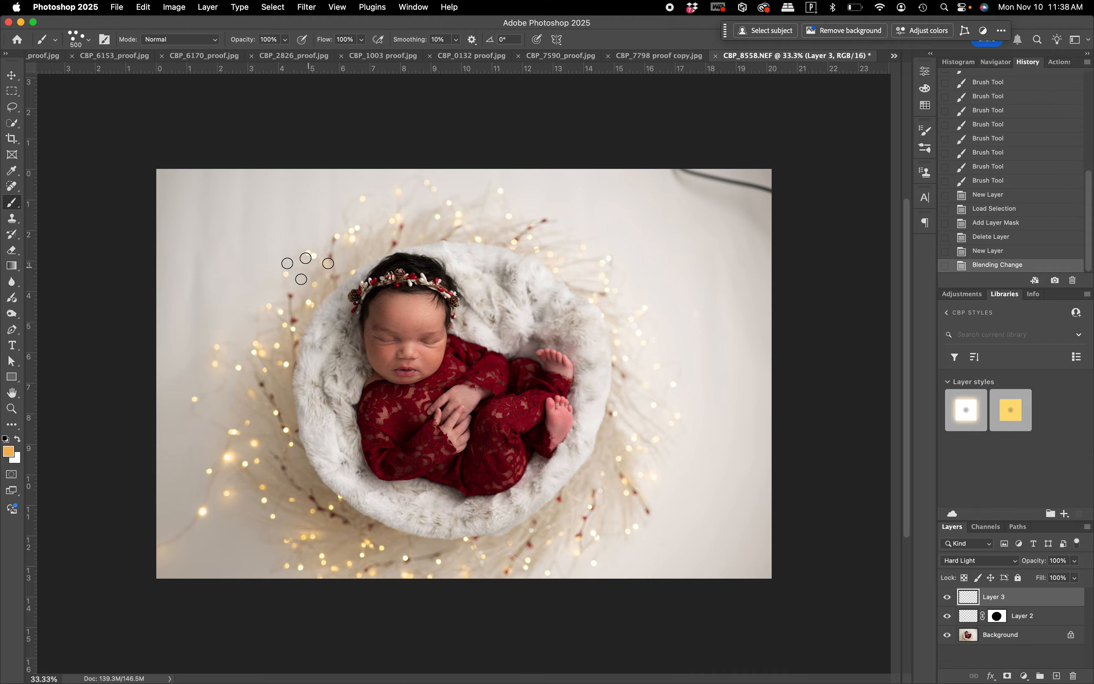
pyautogui.press('[')
pyautogui.press('[')
pyautogui.click(88, 40)
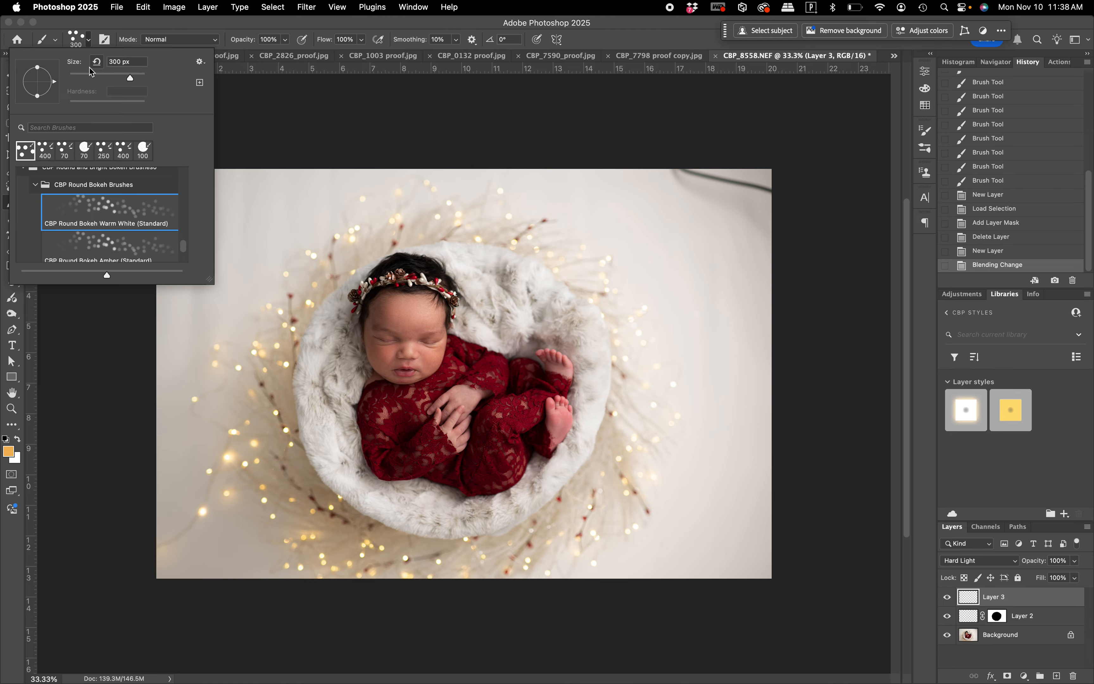
pyautogui.click(465, 138)
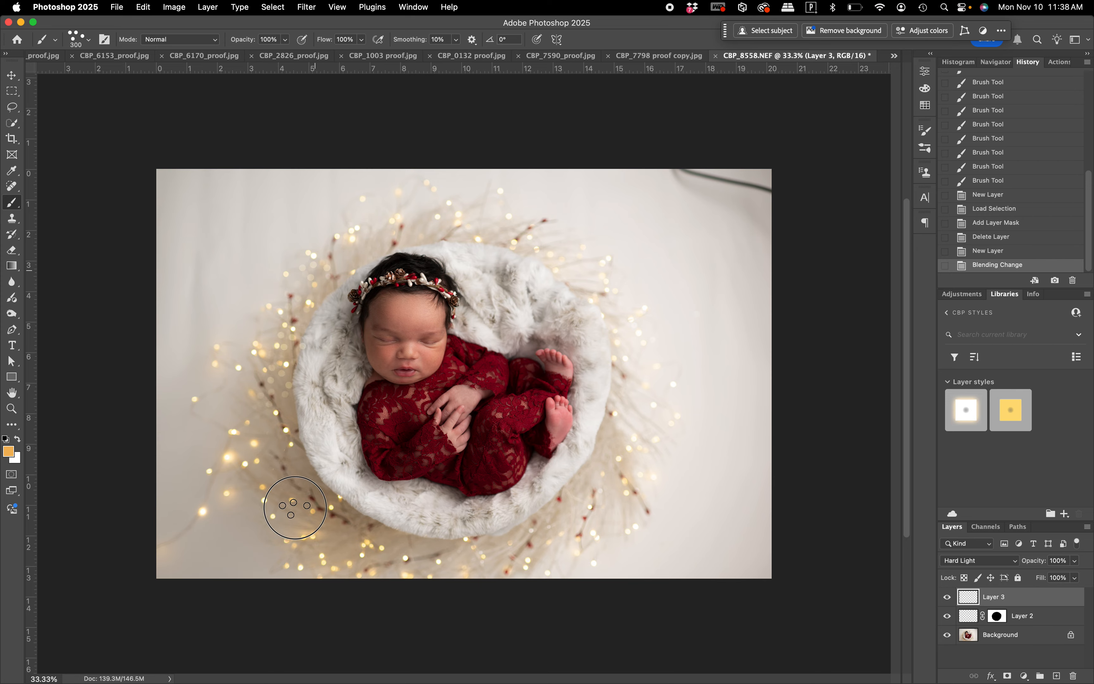
# Try painting dense warm white bokeh all around the wreath on Layer 3, and undo the stroke
pyautogui.moveTo(293, 503)
pyautogui.mouseDown()
pyautogui.moveTo(379, 552)
pyautogui.moveTo(455, 561)
pyautogui.moveTo(631, 474)
pyautogui.moveTo(638, 459)
pyautogui.moveTo(598, 272)
pyautogui.moveTo(426, 219)
pyautogui.moveTo(274, 318)
pyautogui.moveTo(264, 358)
pyautogui.moveTo(380, 567)
pyautogui.moveTo(572, 507)
pyautogui.moveTo(588, 267)
pyautogui.moveTo(310, 264)
pyautogui.moveTo(486, 562)
pyautogui.moveTo(517, 218)
pyautogui.moveTo(320, 590)
pyautogui.moveTo(549, 201)
pyautogui.moveTo(465, 525)
pyautogui.moveTo(296, 274)
pyautogui.moveTo(532, 312)
pyautogui.moveTo(355, 326)
pyautogui.mouseUp()
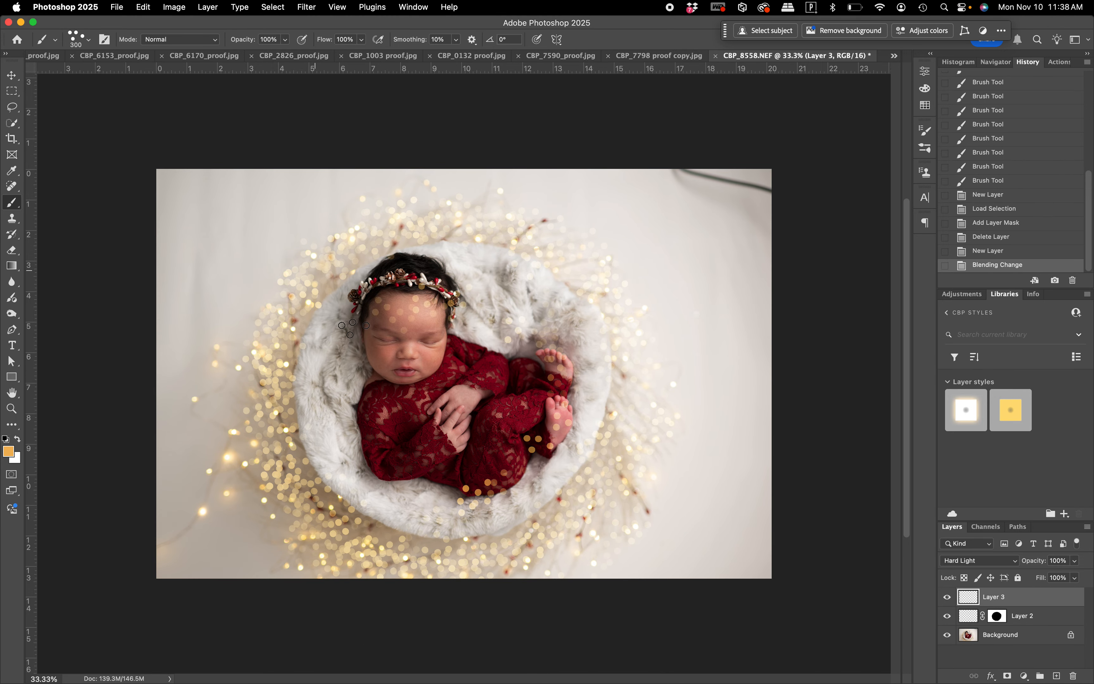
pyautogui.press('super+z')
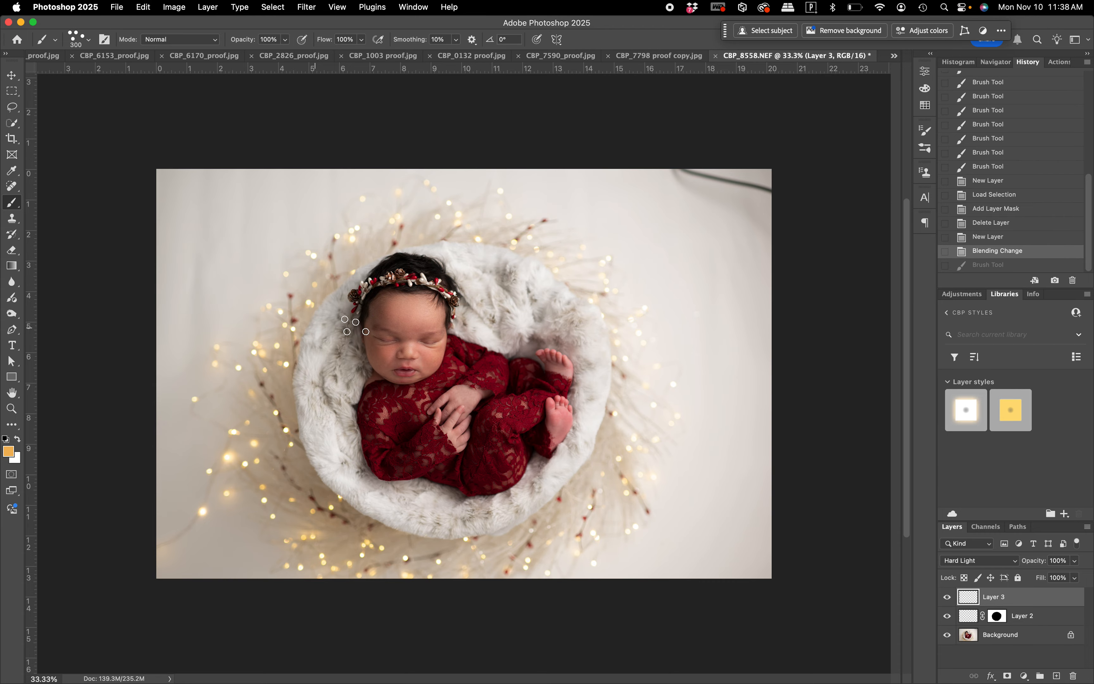
# Paint warm white bokeh lights on Layer 3 in separate strokes over the wreath around the basket
pyautogui.press('super+shift+z')
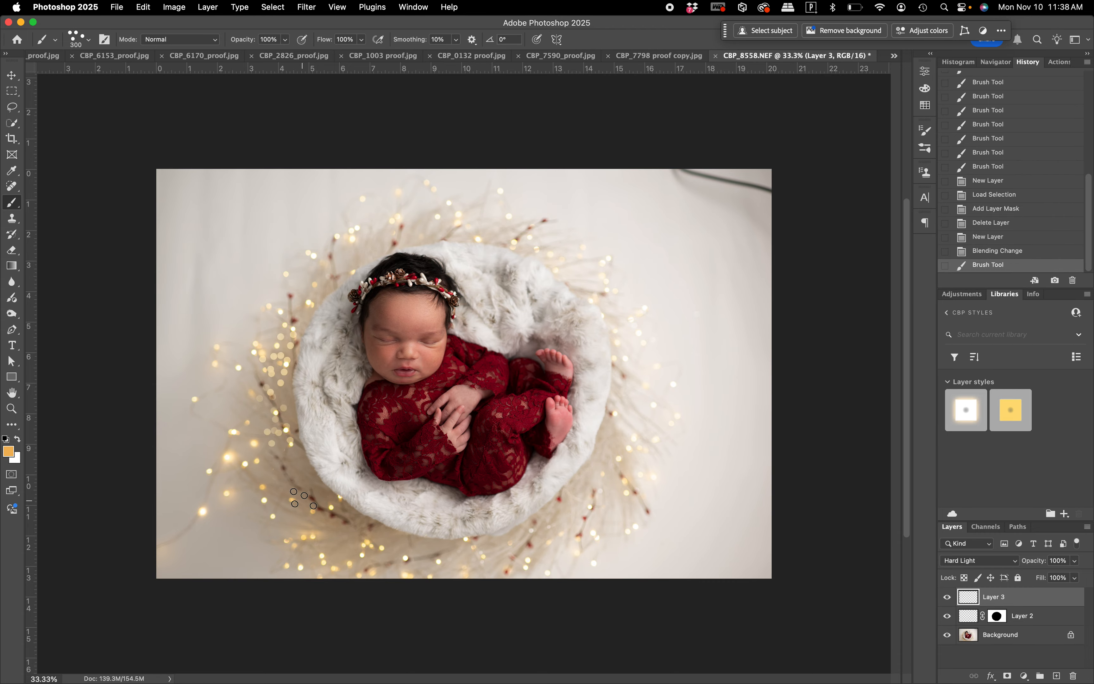
pyautogui.moveTo(280, 471)
pyautogui.mouseDown()
pyautogui.moveTo(478, 557)
pyautogui.moveTo(666, 488)
pyautogui.moveTo(663, 475)
pyautogui.moveTo(591, 516)
pyautogui.mouseUp()
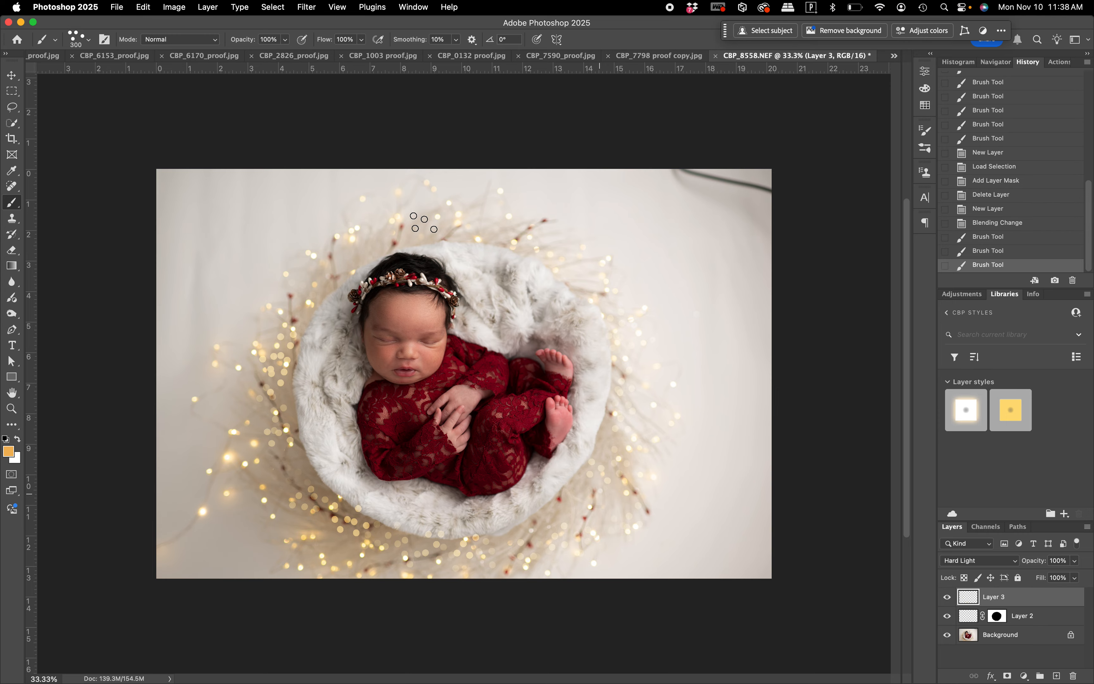
pyautogui.moveTo(629, 299); pyautogui.dragTo(640, 318)
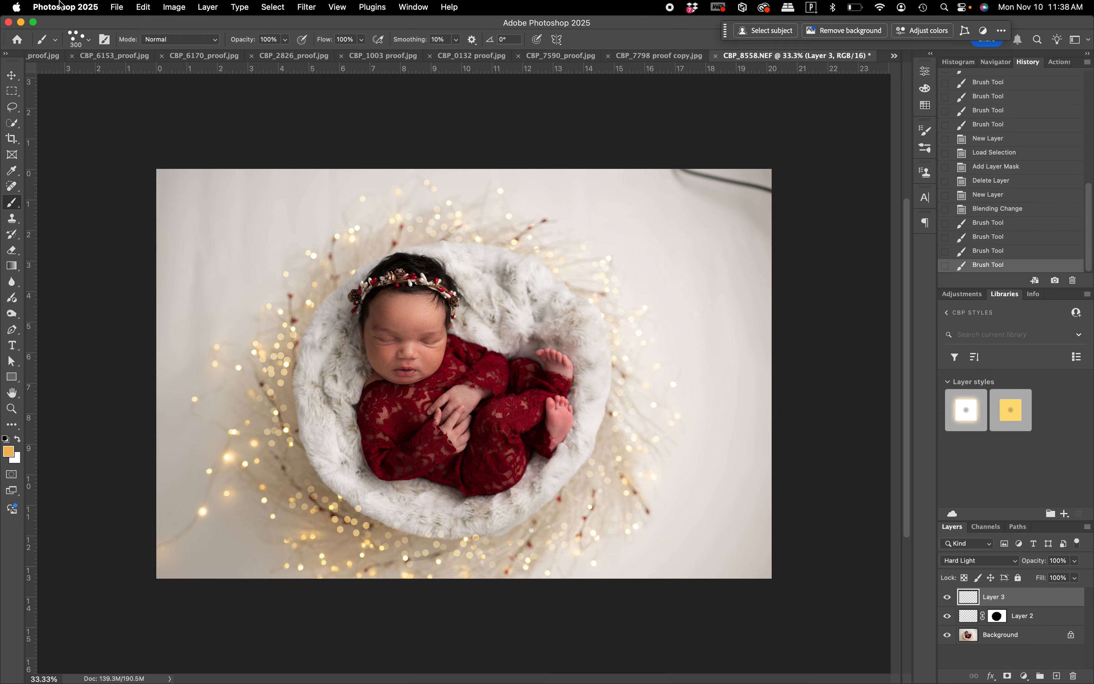
# Try the CBP Round Bokeh Amber (Standard) brush at 300 px around the wreath, and undo the stroke
pyautogui.click(89, 41)
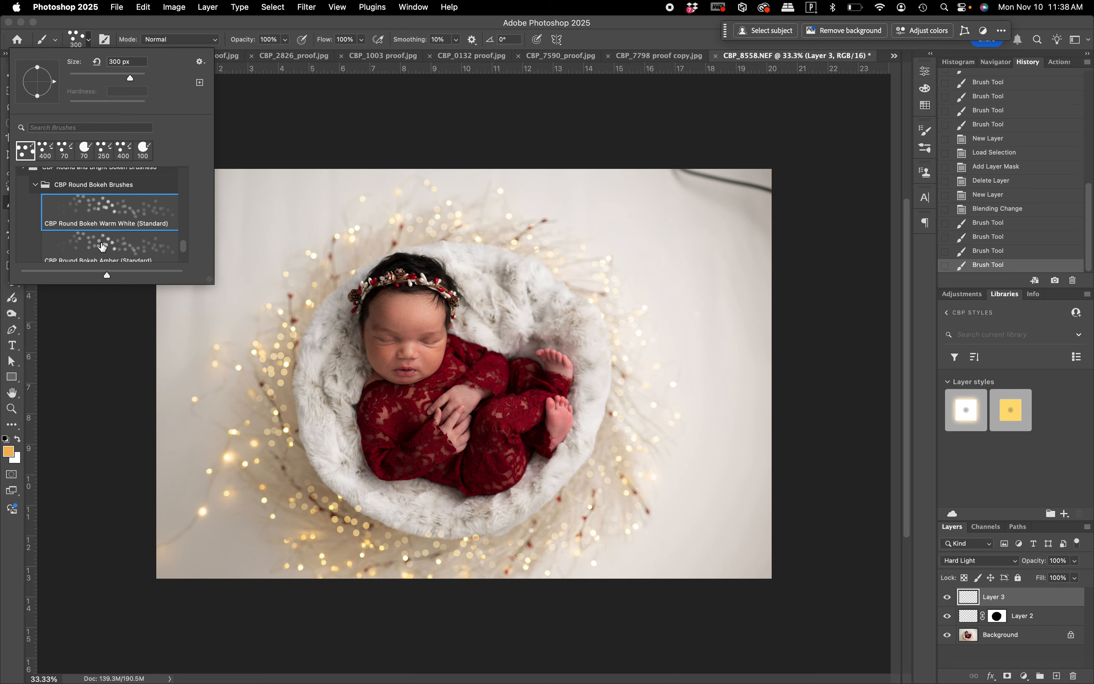
pyautogui.scroll(-2, 103, 246)
pyautogui.click(107, 215)
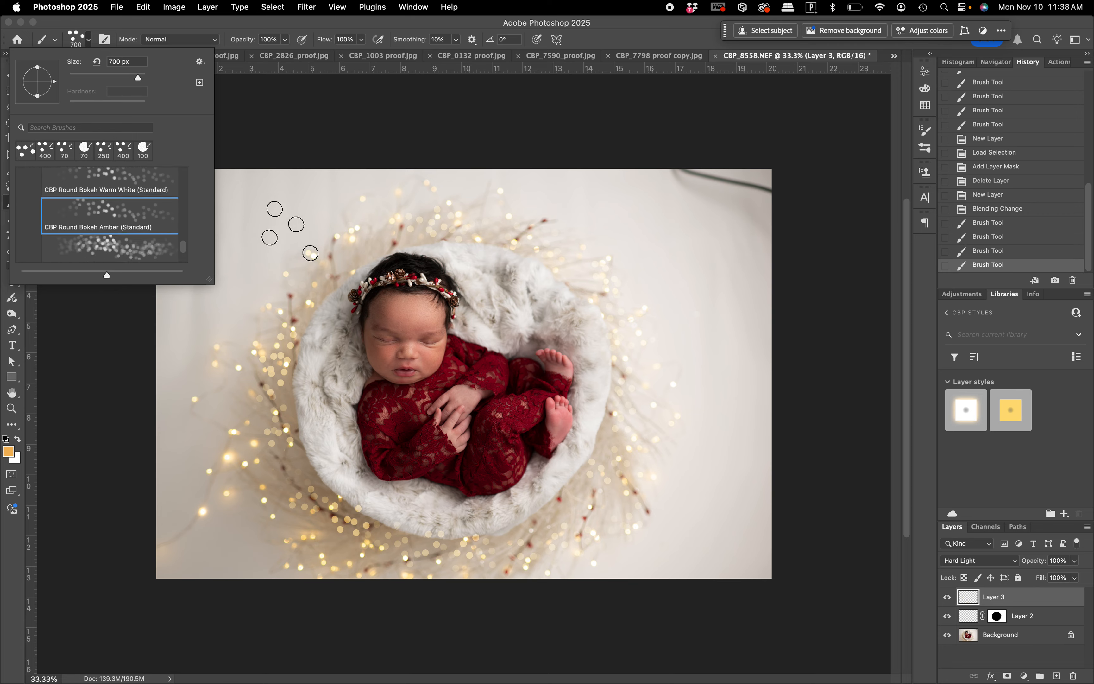
pyautogui.click(635, 36)
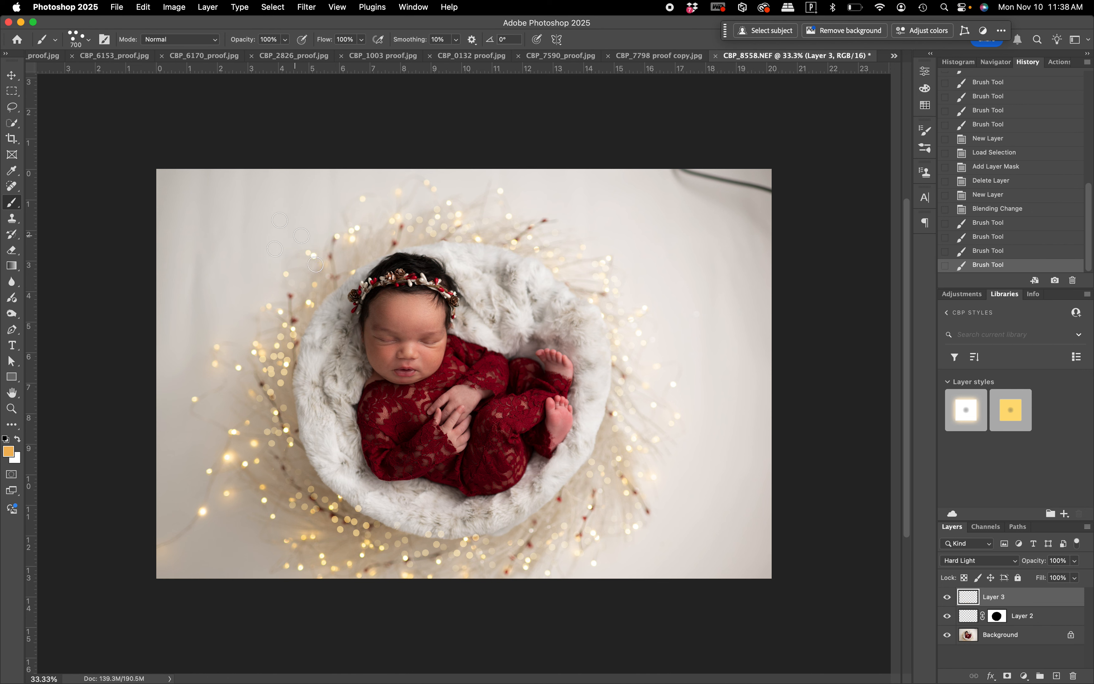
pyautogui.press('[')
pyautogui.press('[')
pyautogui.press('[')
pyautogui.press('[')
pyautogui.moveTo(312, 262)
pyautogui.mouseDown()
pyautogui.moveTo(284, 289)
pyautogui.moveTo(258, 379)
pyautogui.moveTo(289, 429)
pyautogui.moveTo(238, 381)
pyautogui.moveTo(236, 308)
pyautogui.moveTo(278, 492)
pyautogui.moveTo(406, 550)
pyautogui.moveTo(592, 522)
pyautogui.moveTo(644, 383)
pyautogui.moveTo(630, 336)
pyautogui.moveTo(639, 457)
pyautogui.moveTo(580, 251)
pyautogui.moveTo(481, 225)
pyautogui.moveTo(412, 231)
pyautogui.moveTo(587, 263)
pyautogui.moveTo(635, 341)
pyautogui.moveTo(627, 378)
pyautogui.moveTo(559, 214)
pyautogui.moveTo(362, 223)
pyautogui.moveTo(278, 312)
pyautogui.moveTo(280, 441)
pyautogui.moveTo(324, 502)
pyautogui.mouseUp()
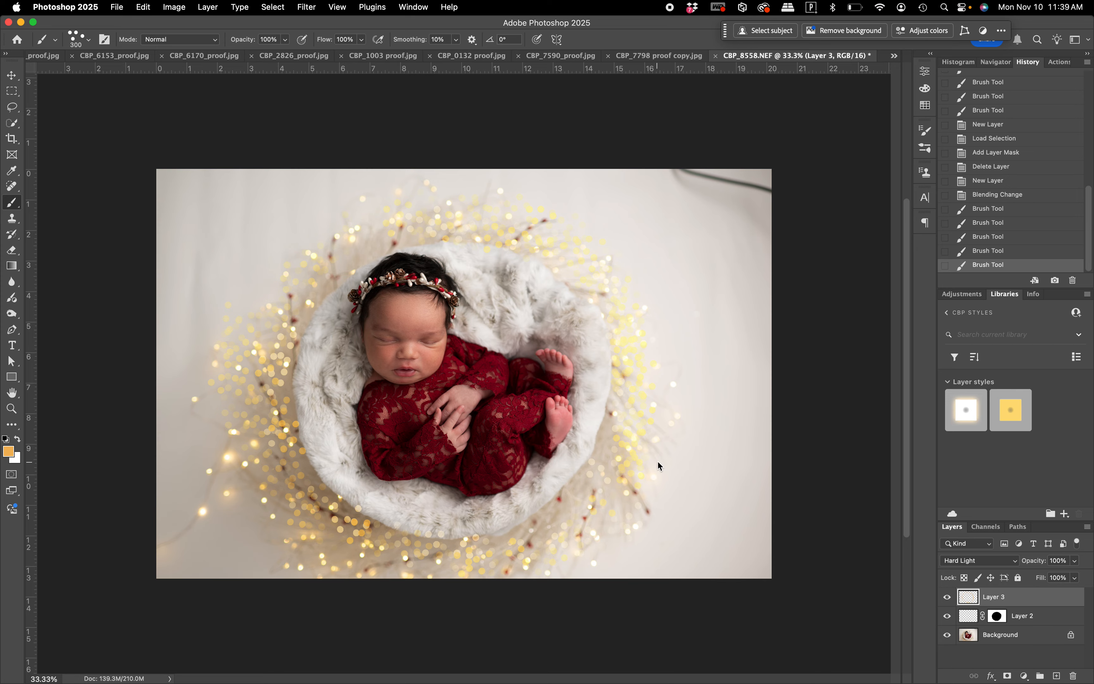
pyautogui.press('super+z')
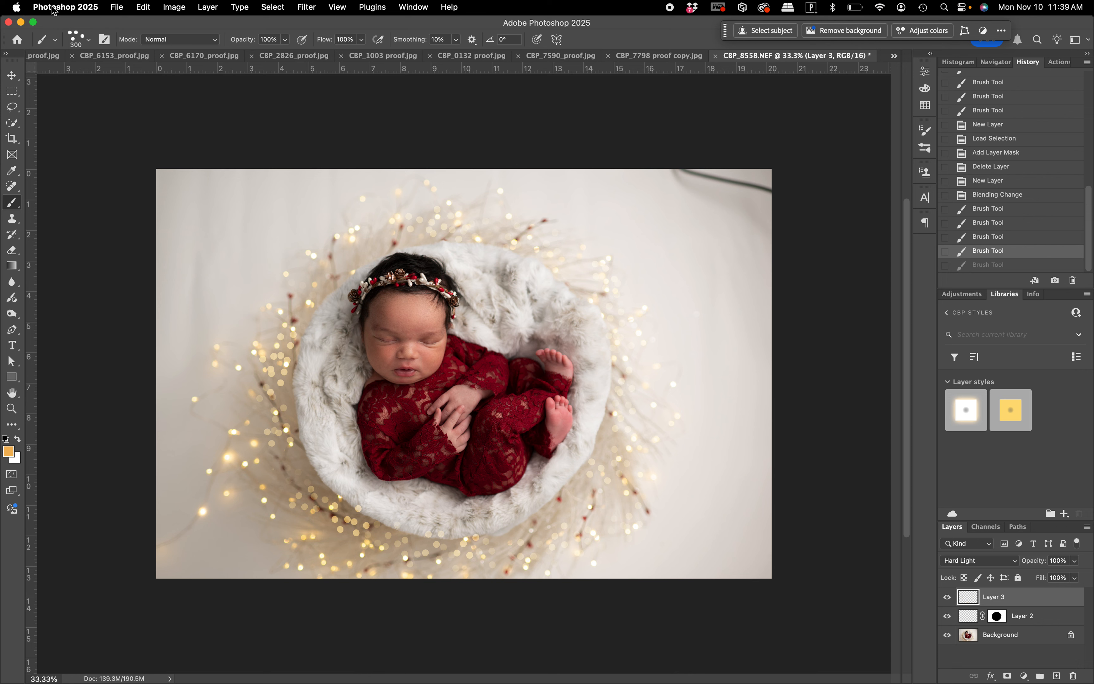
# Try the CBP Round Bokeh Warm White (Dense) brush at 300 px down the backdrop and around the wreath, and undo the strokes
pyautogui.click(90, 41)
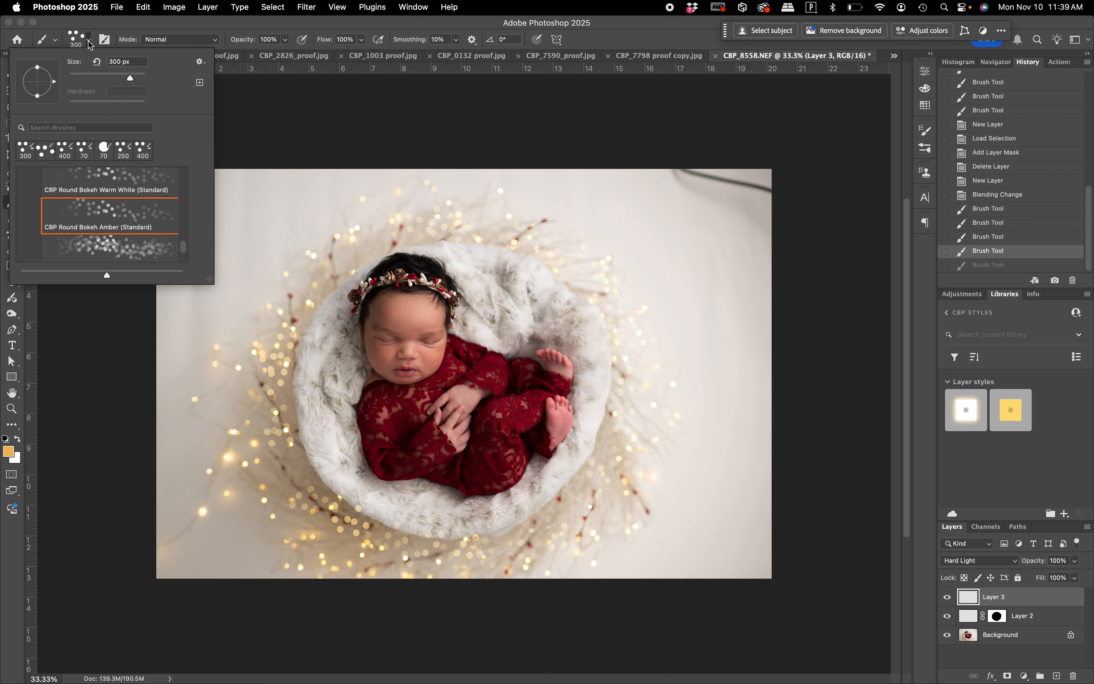
pyautogui.scroll(-1, 129, 209)
pyautogui.click(129, 209)
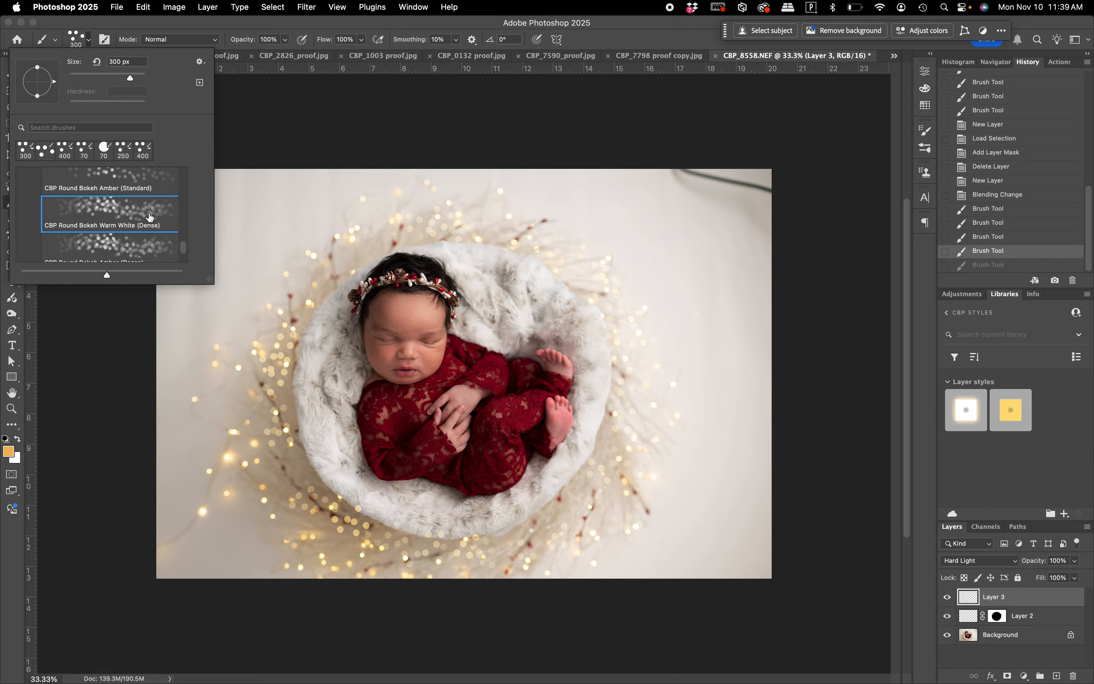
pyautogui.click(596, 39)
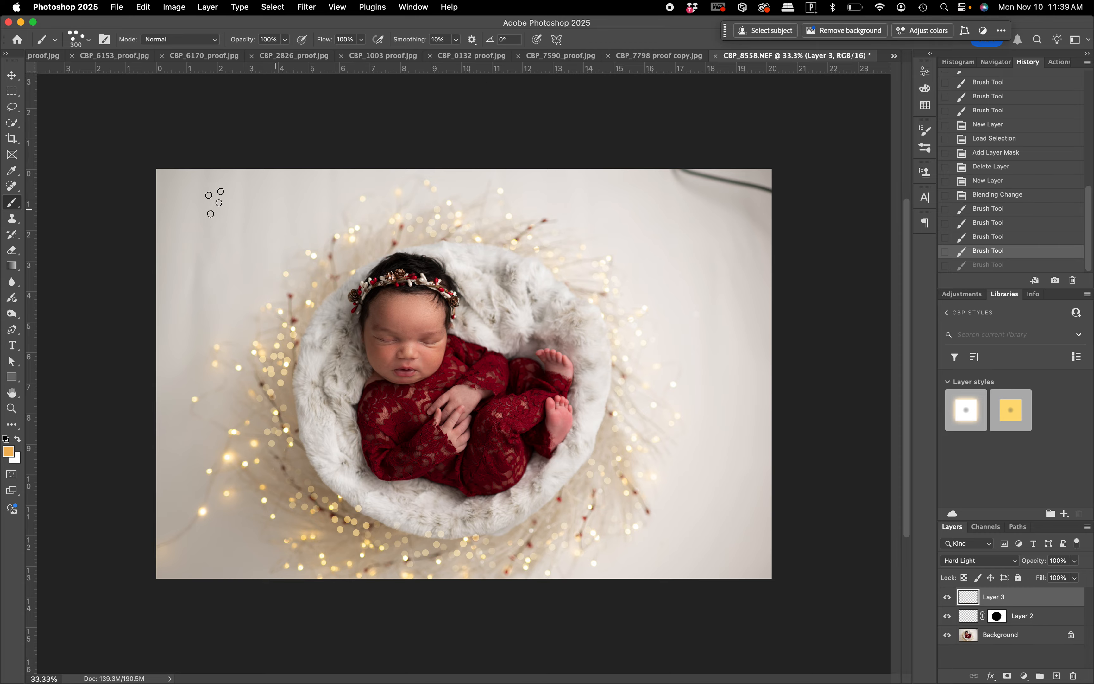
pyautogui.moveTo(189, 194); pyautogui.dragTo(218, 532)
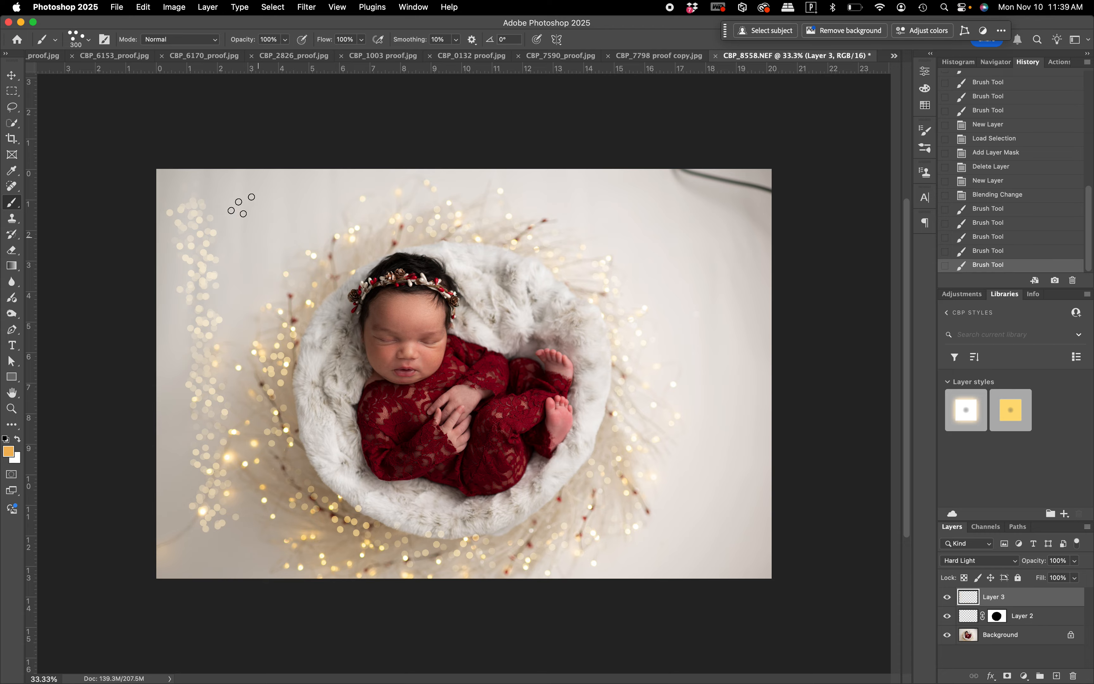
pyautogui.moveTo(243, 205); pyautogui.dragTo(289, 529)
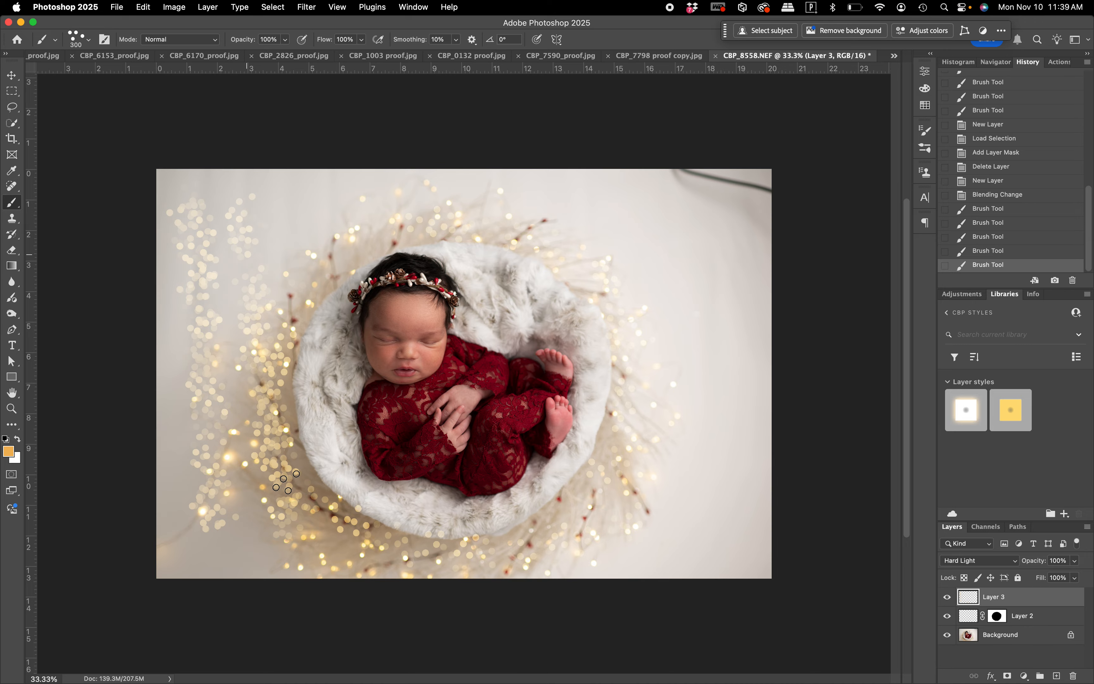
pyautogui.moveTo(333, 255)
pyautogui.mouseDown()
pyautogui.moveTo(380, 233)
pyautogui.moveTo(454, 224)
pyautogui.moveTo(532, 240)
pyautogui.moveTo(579, 275)
pyautogui.moveTo(601, 358)
pyautogui.mouseUp()
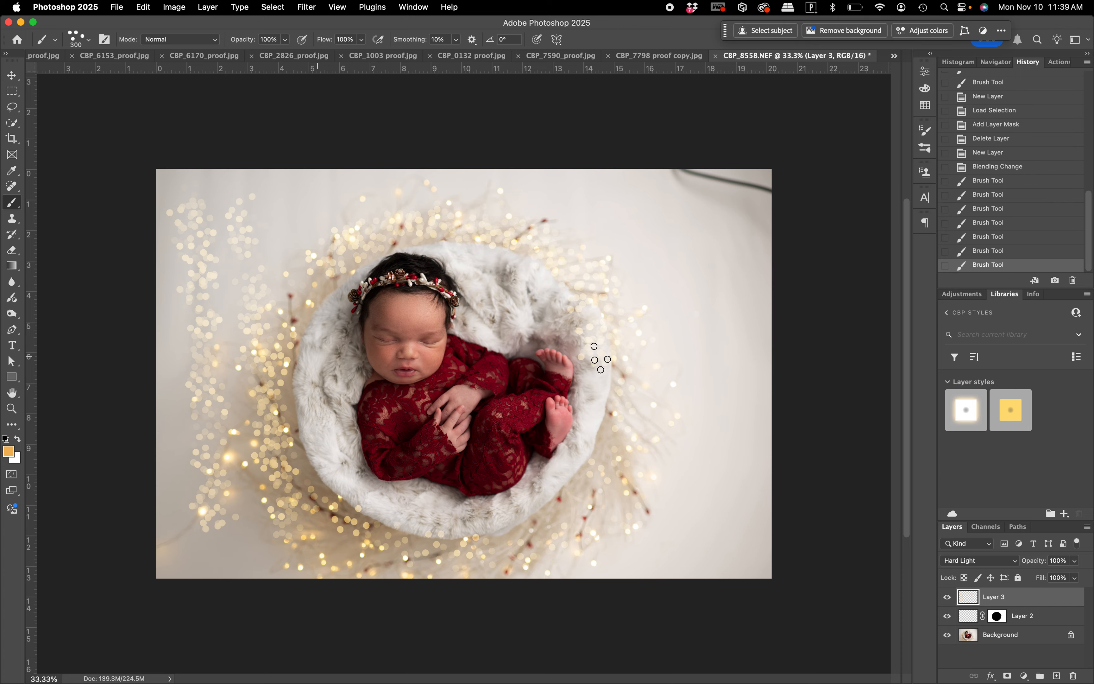
pyautogui.press('super+z')
pyautogui.press('super+z')
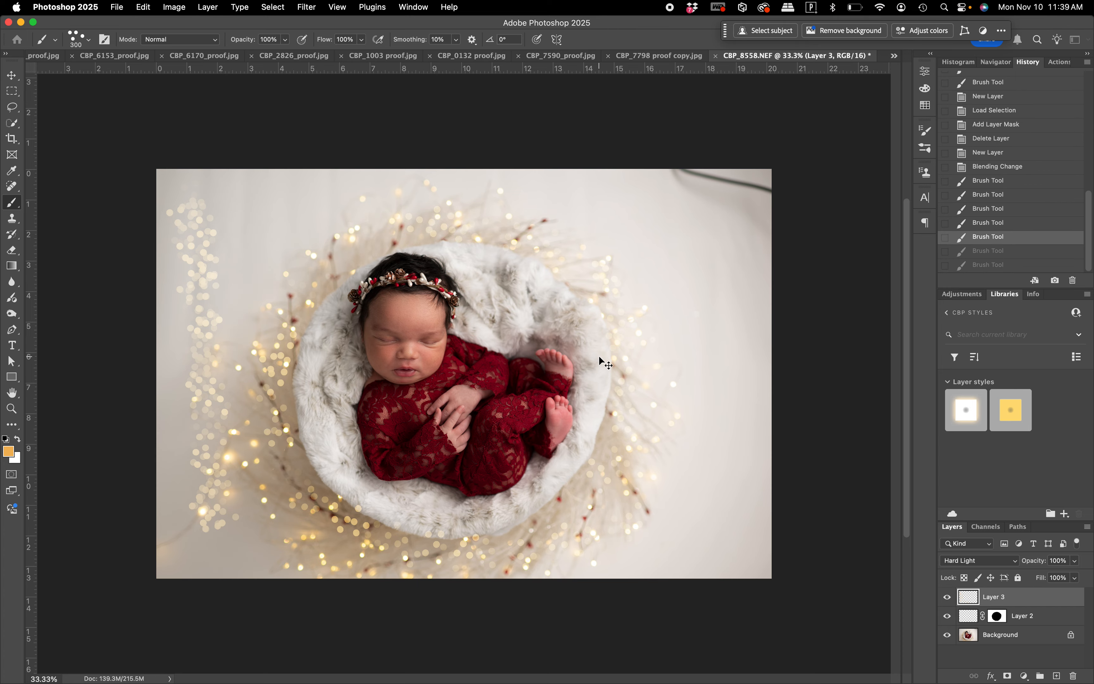
pyautogui.press('super+z')
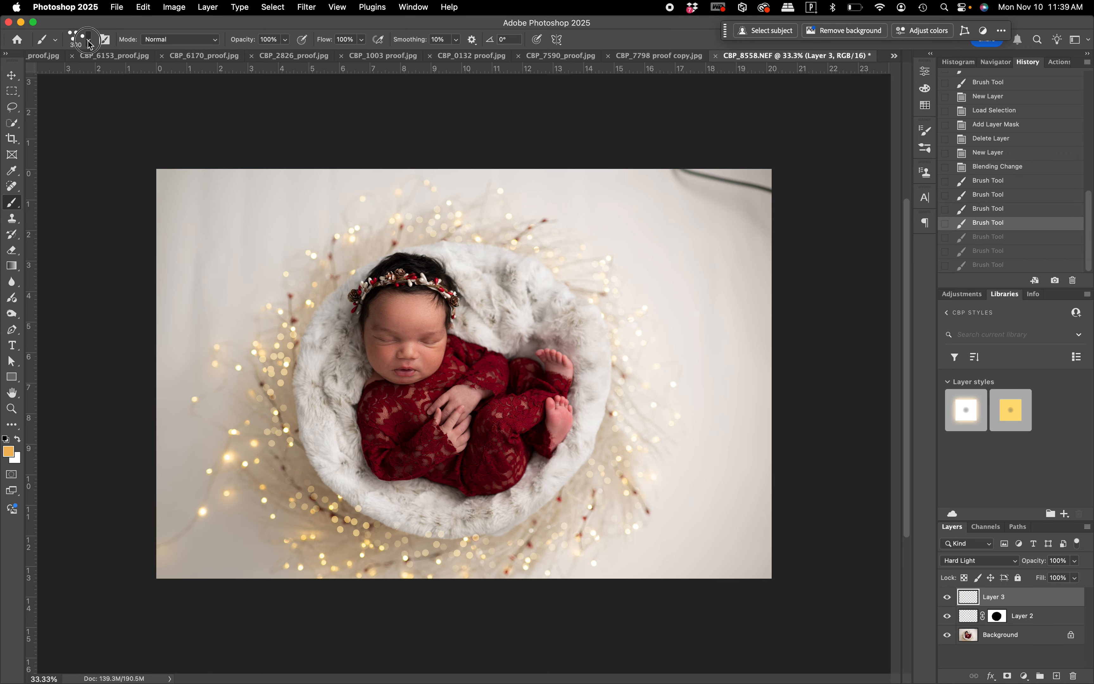
# Choose the CBP Round Bokeh Just a Bit Warm White (Small) brush and reduce its size to 80 px
pyautogui.click(88, 40)
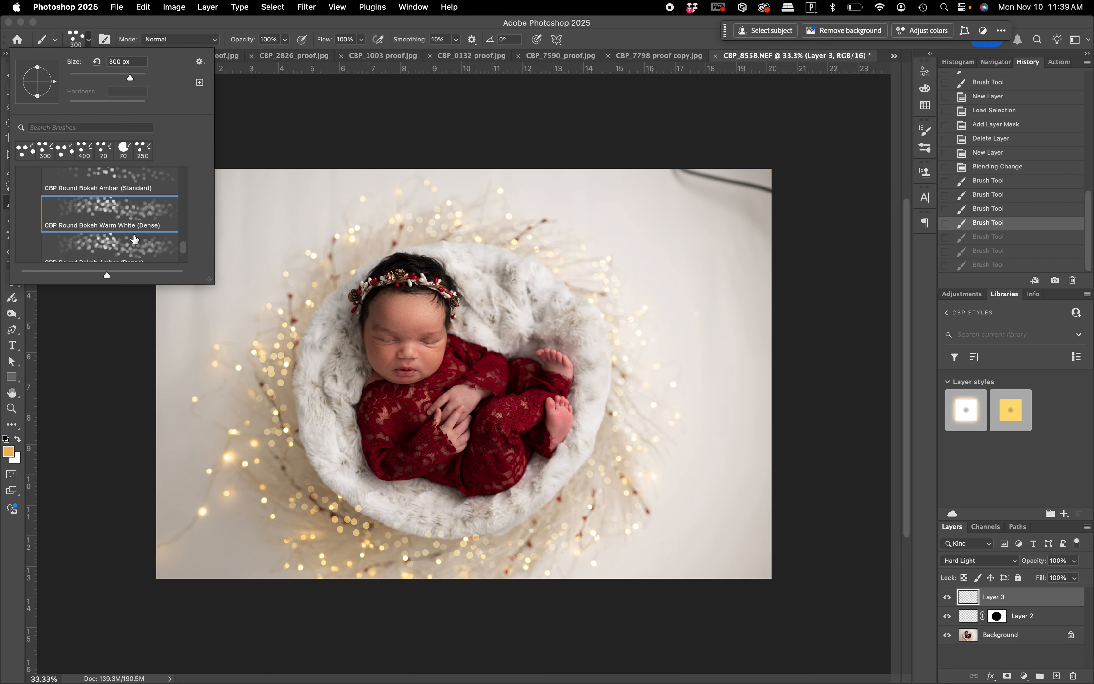
pyautogui.scroll(-1, 138, 246)
pyautogui.scroll(-2, 103, 221)
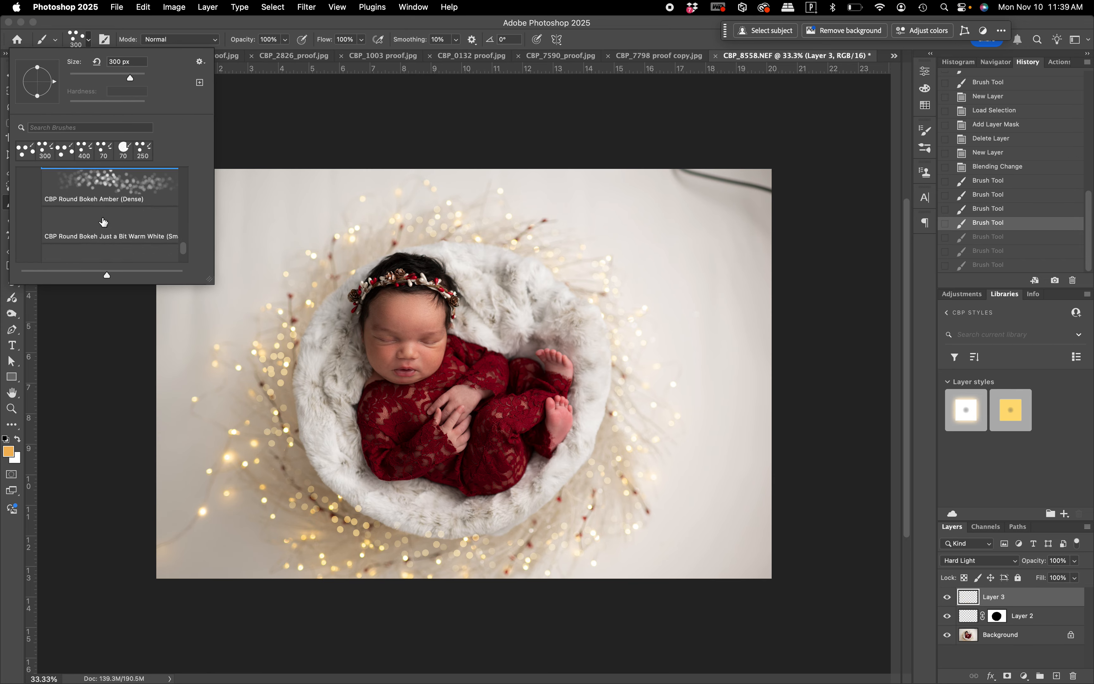
pyautogui.click(123, 201)
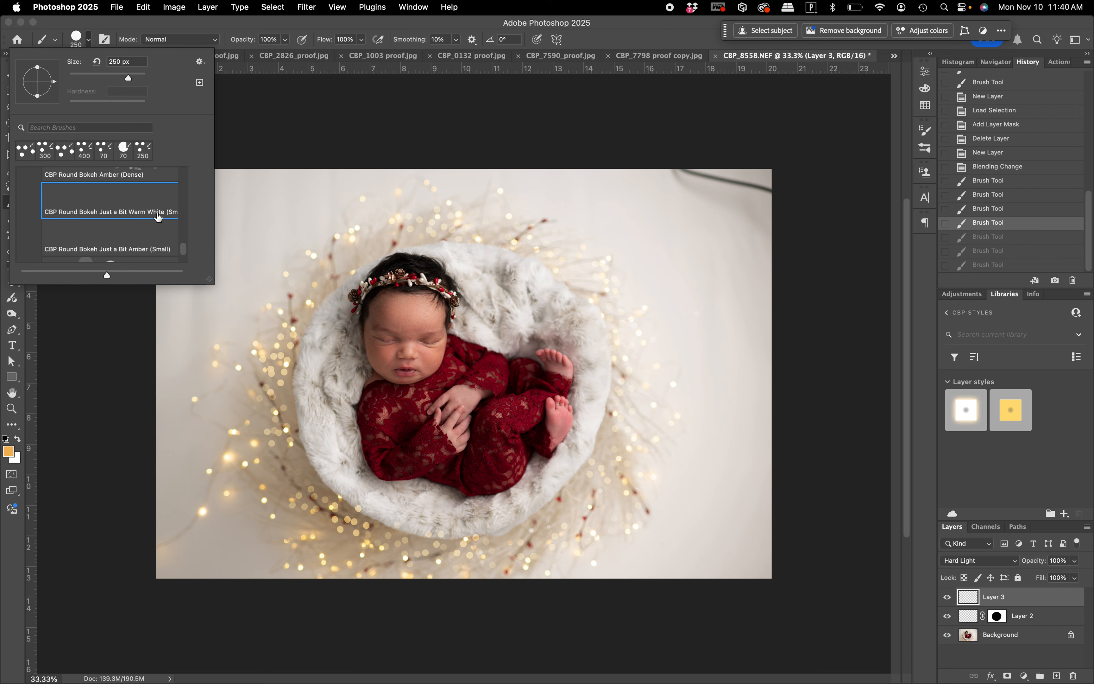
pyautogui.click(608, 41)
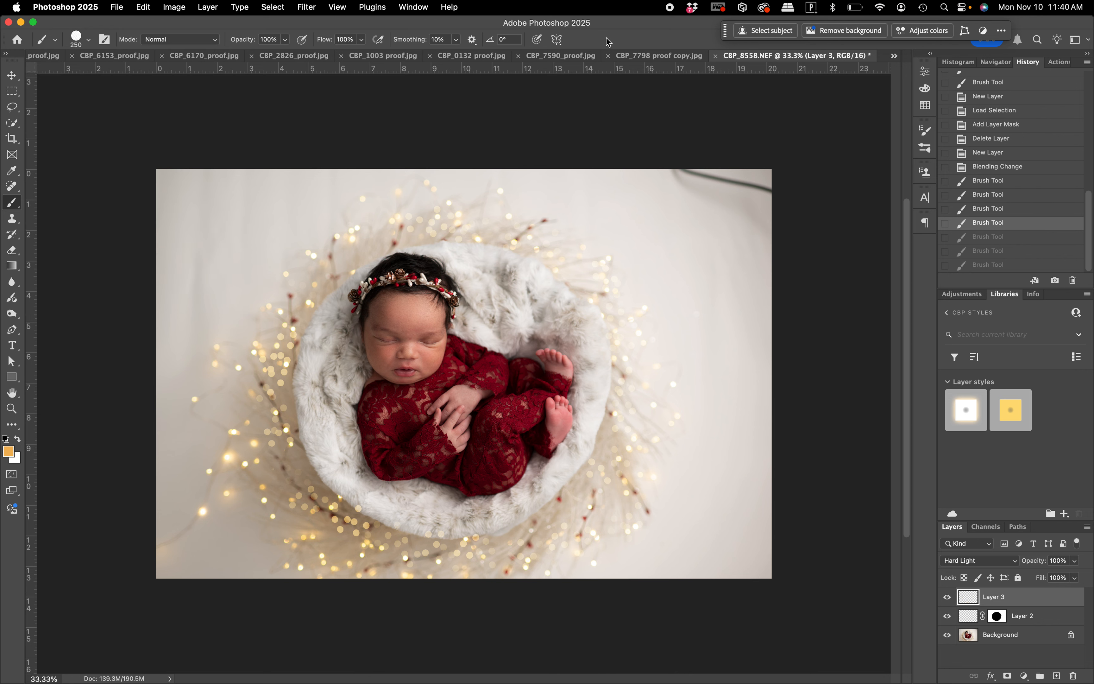
pyautogui.press('[')
pyautogui.press('[')
pyautogui.press('[')
# Scatter sparse small warm white bokeh dots over the plain backdrop surrounding the wreath on Layer 3
pyautogui.moveTo(262, 286)
pyautogui.mouseDown()
pyautogui.moveTo(211, 288)
pyautogui.moveTo(252, 207)
pyautogui.moveTo(215, 499)
pyautogui.moveTo(200, 486)
pyautogui.moveTo(251, 317)
pyautogui.moveTo(204, 340)
pyautogui.moveTo(320, 218)
pyautogui.moveTo(521, 197)
pyautogui.moveTo(650, 304)
pyautogui.moveTo(648, 194)
pyautogui.moveTo(700, 348)
pyautogui.moveTo(646, 406)
pyautogui.moveTo(681, 520)
pyautogui.moveTo(703, 511)
pyautogui.moveTo(710, 359)
pyautogui.moveTo(757, 481)
pyautogui.moveTo(711, 216)
pyautogui.moveTo(543, 187)
pyautogui.moveTo(463, 212)
pyautogui.moveTo(318, 173)
pyautogui.moveTo(113, 241)
pyautogui.moveTo(222, 421)
pyautogui.moveTo(272, 429)
pyautogui.mouseUp()
pyautogui.click(295, 224)
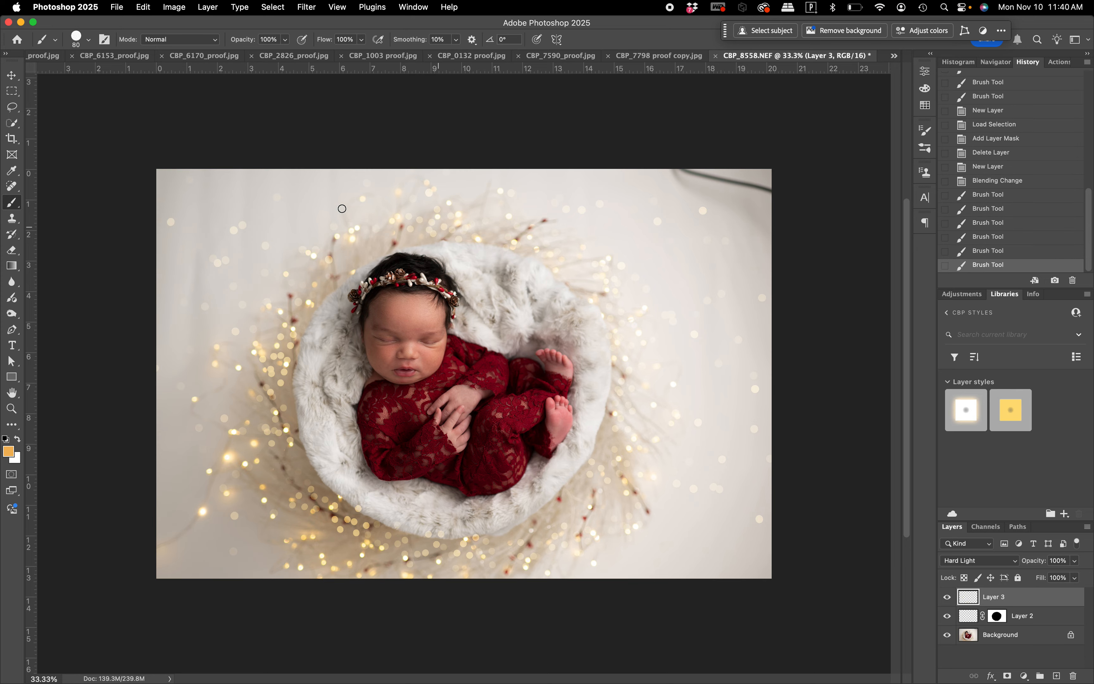
pyautogui.click(320, 191)
pyautogui.click(188, 316)
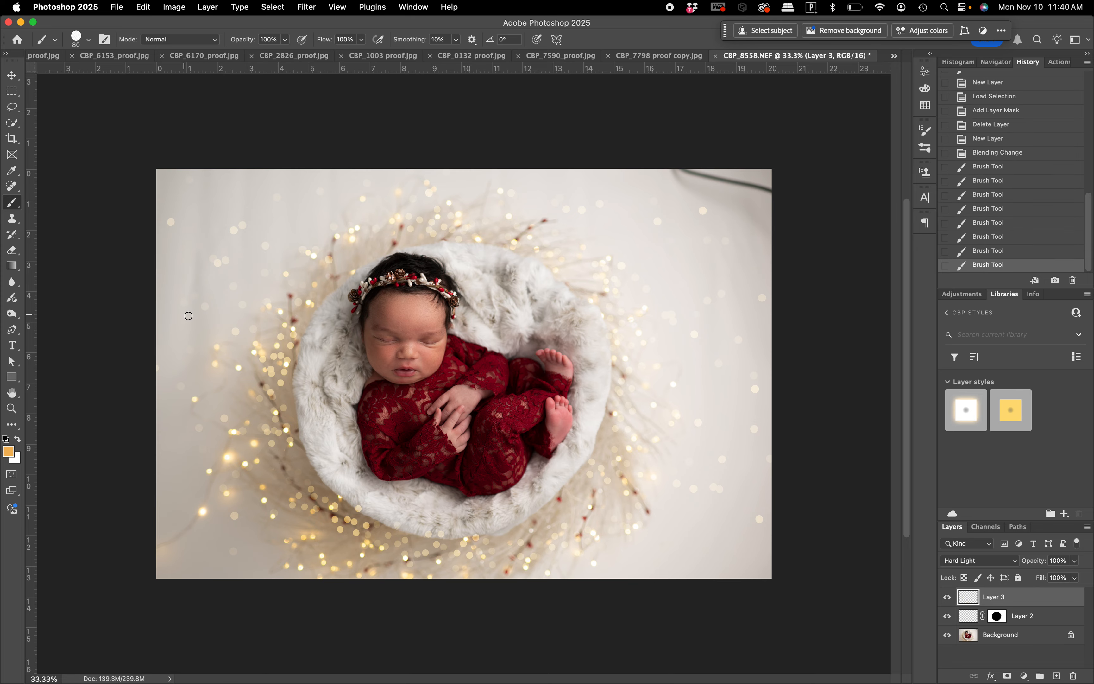
pyautogui.click(316, 226)
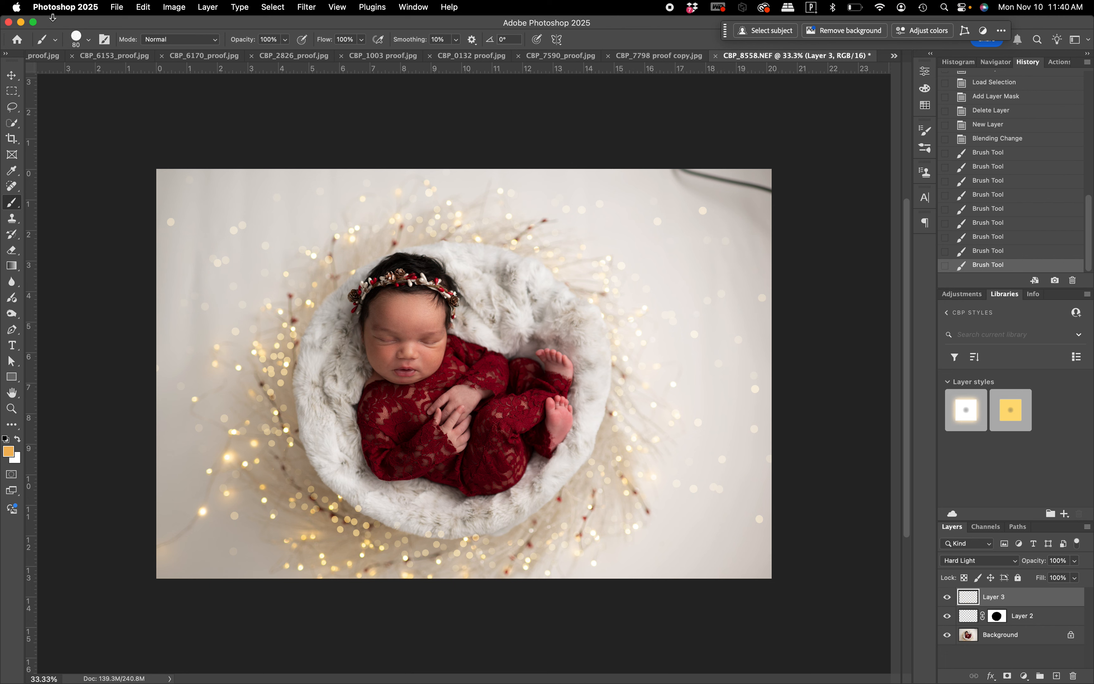
# Choose the CBP Round Bokeh Just a Bit Warm White (Big) brush
pyautogui.click(89, 40)
pyautogui.scroll(-1, 99, 247)
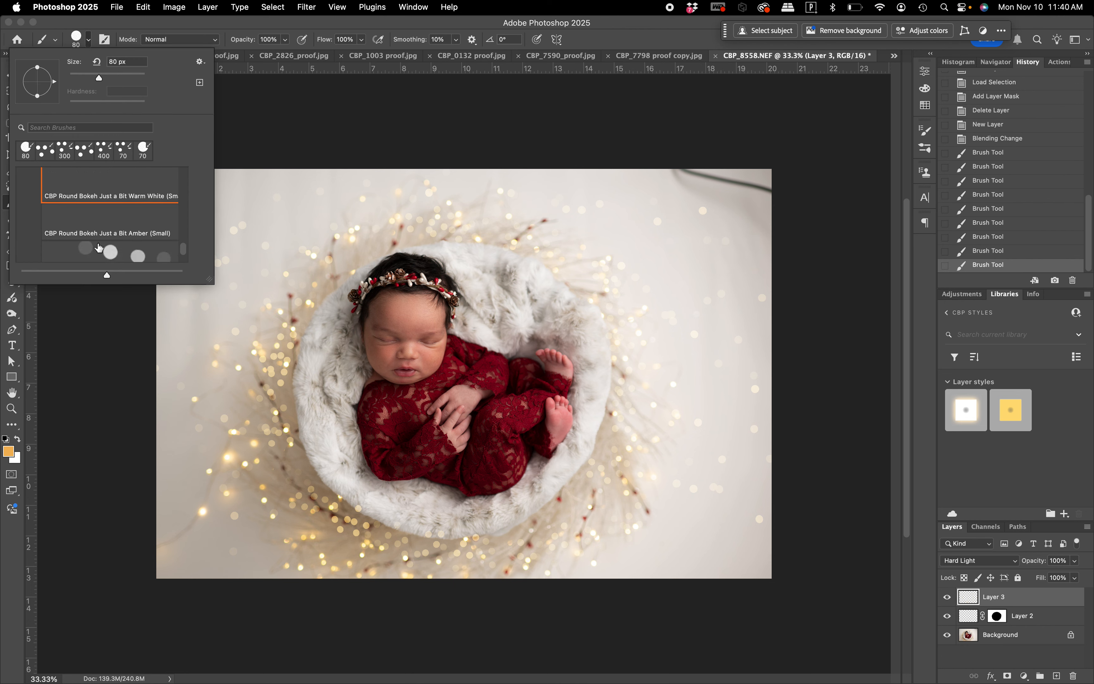
pyautogui.scroll(-2, 113, 225)
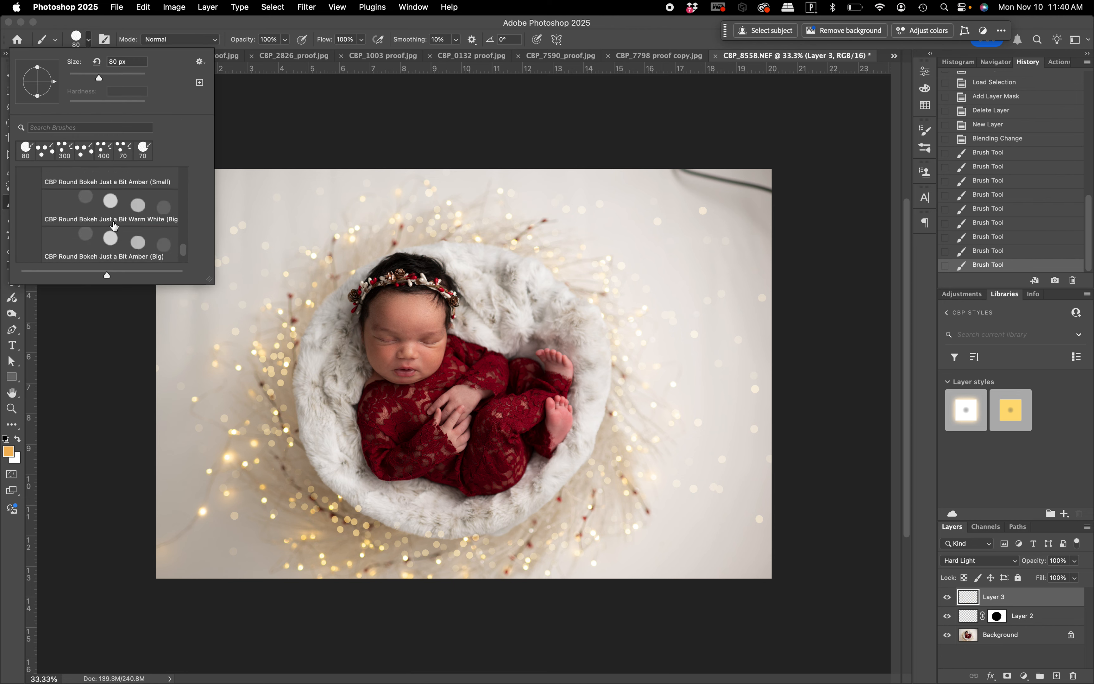
pyautogui.click(108, 209)
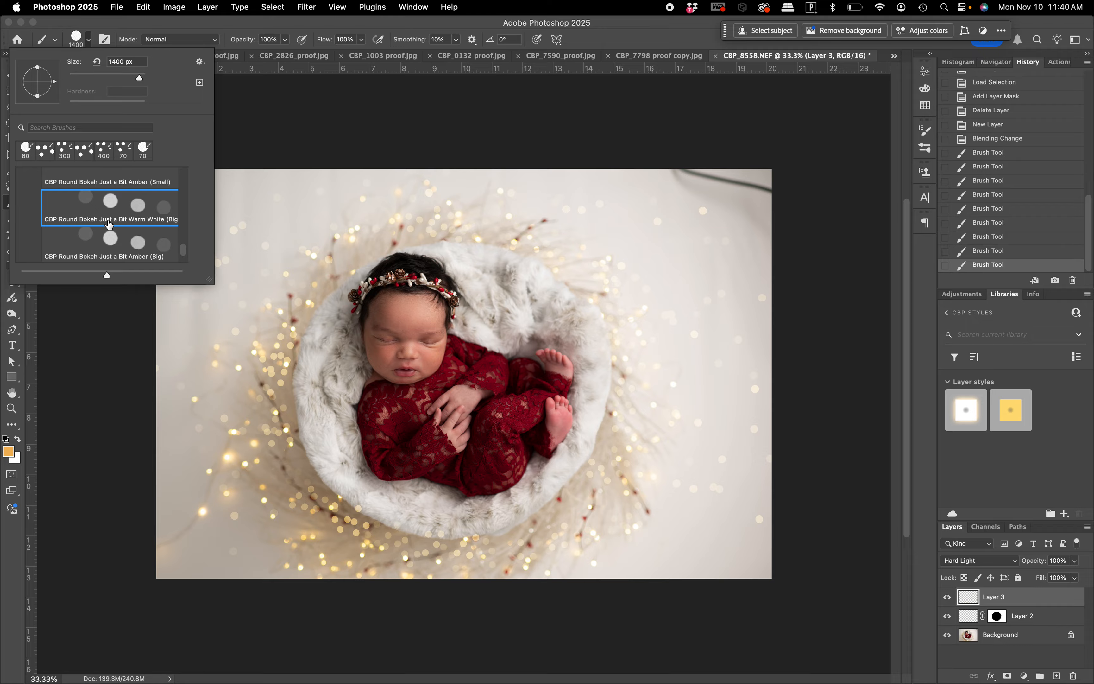
# Stamp large warm white bokeh circles at 1400 px along the photo's left edge, lower-left corner and right side on Layer 3
pyautogui.click(583, 37)
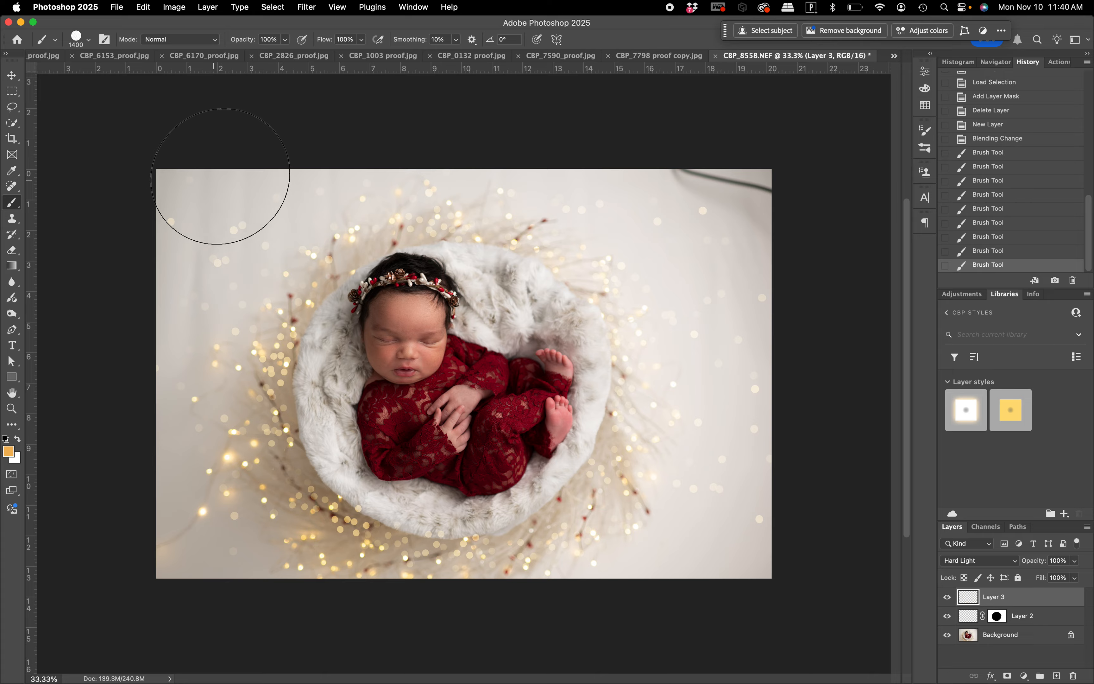
pyautogui.moveTo(220, 214); pyautogui.dragTo(97, 245)
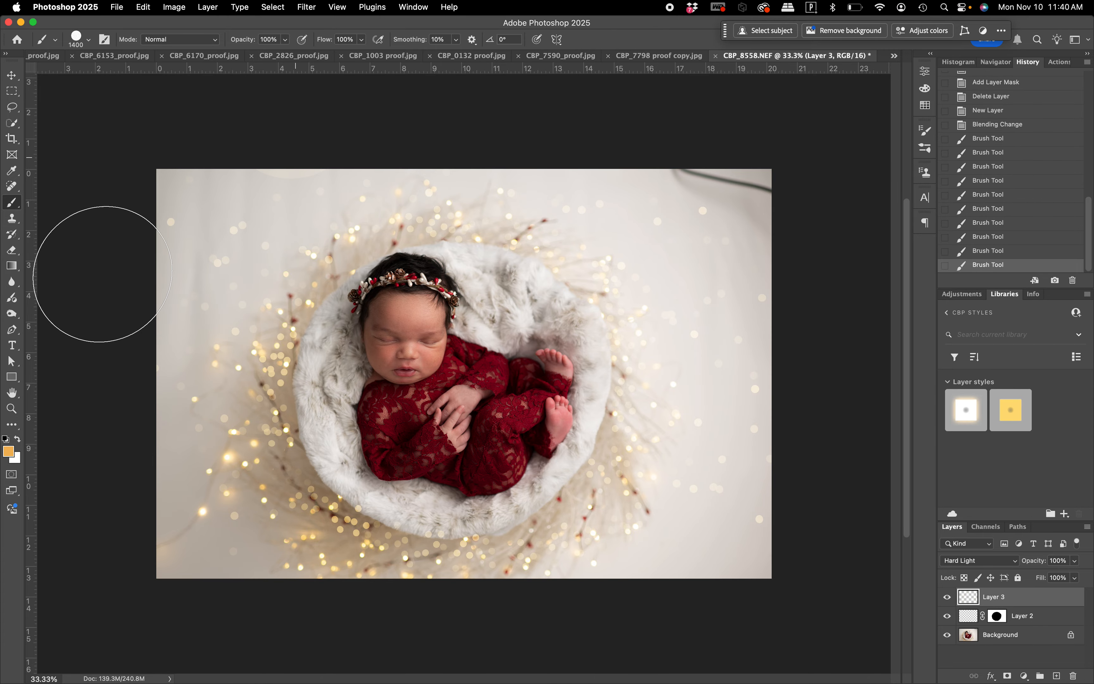
pyautogui.click(139, 299)
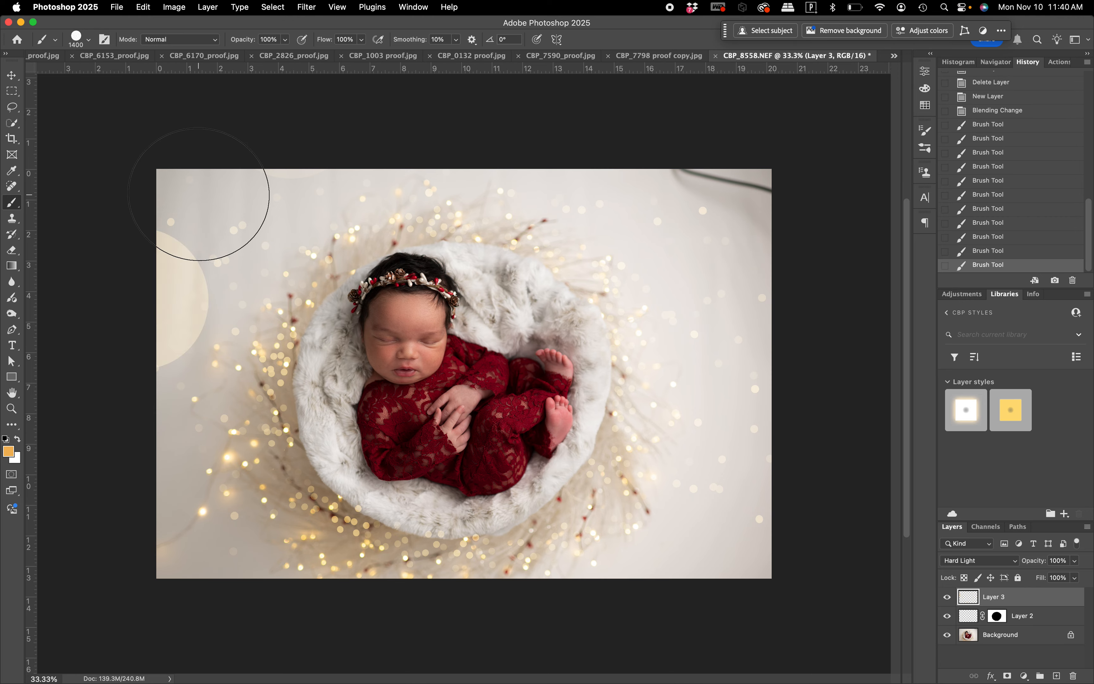
pyautogui.click(204, 508)
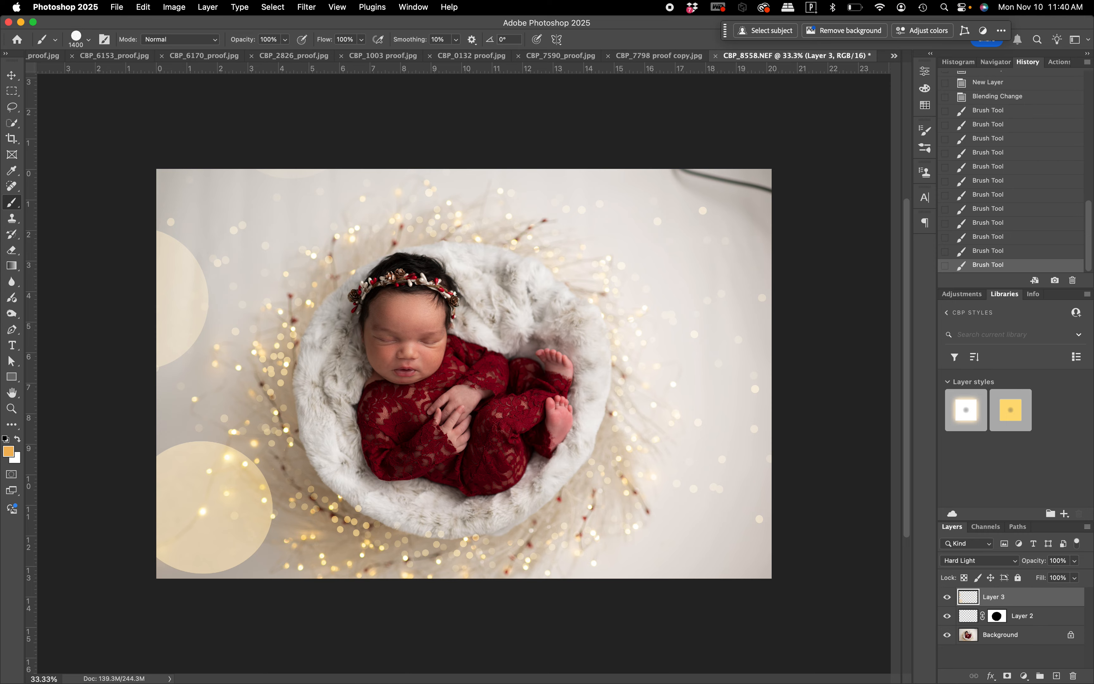
pyautogui.click(736, 390)
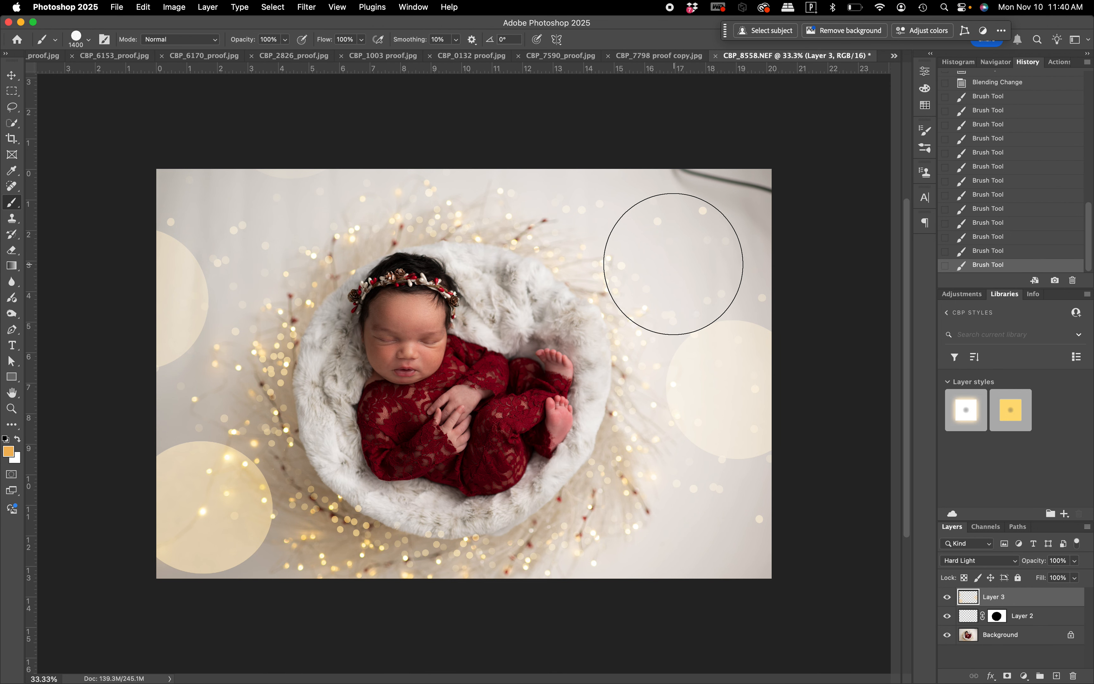
# Reduce the brush to 800 px and add smaller bokeh circles along the photo's top and side edges and in its lower-right area
pyautogui.press('[')
pyautogui.press('[')
pyautogui.press('[')
pyautogui.press('[')
pyautogui.press('[')
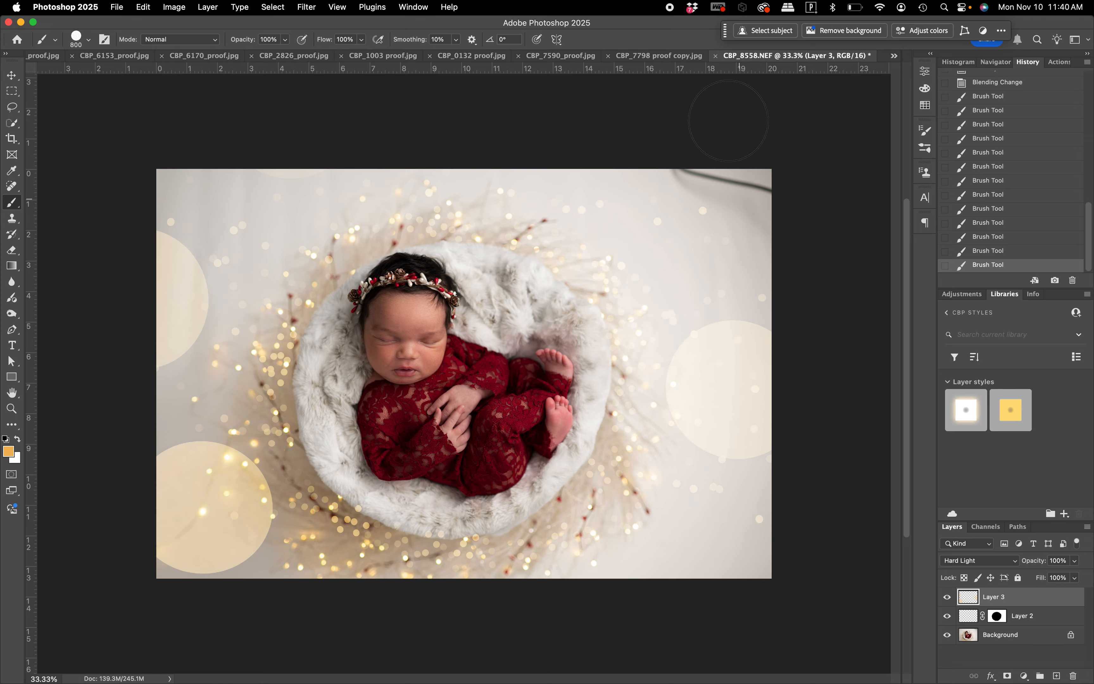
pyautogui.click(709, 221)
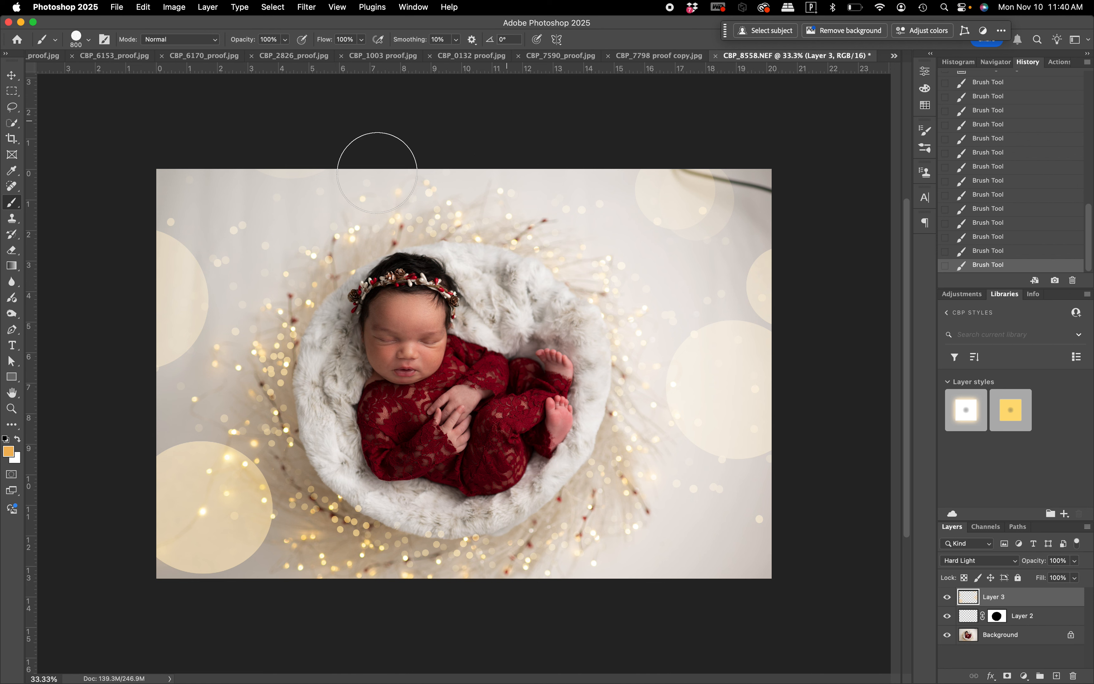
pyautogui.click(140, 321)
pyautogui.click(237, 271)
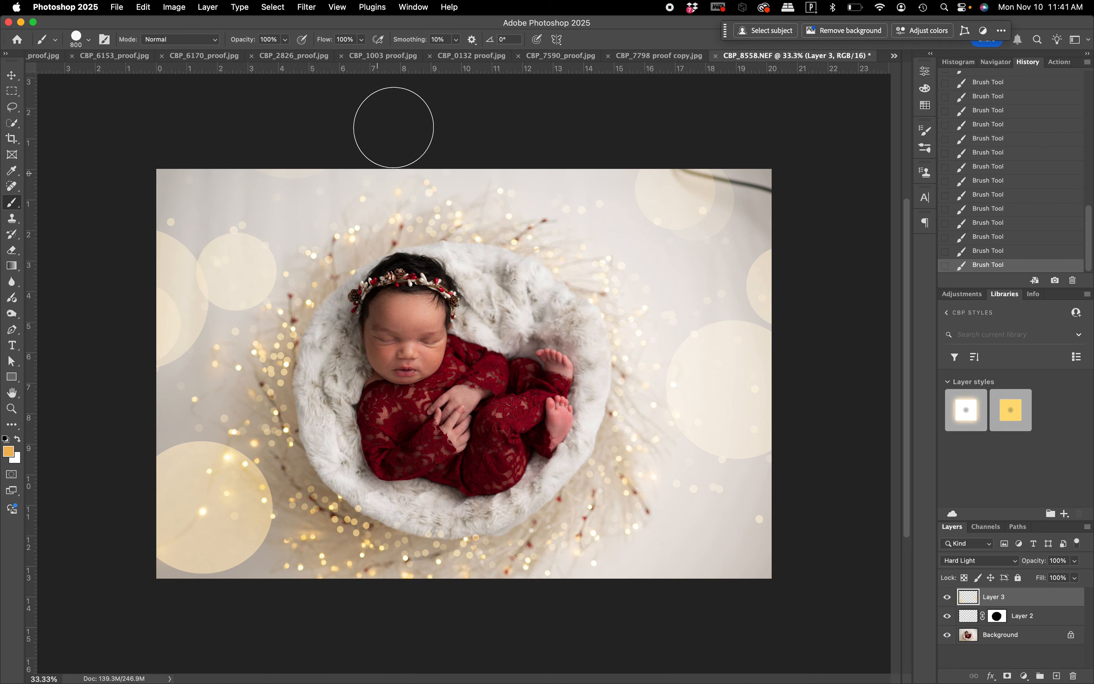
pyautogui.click(375, 171)
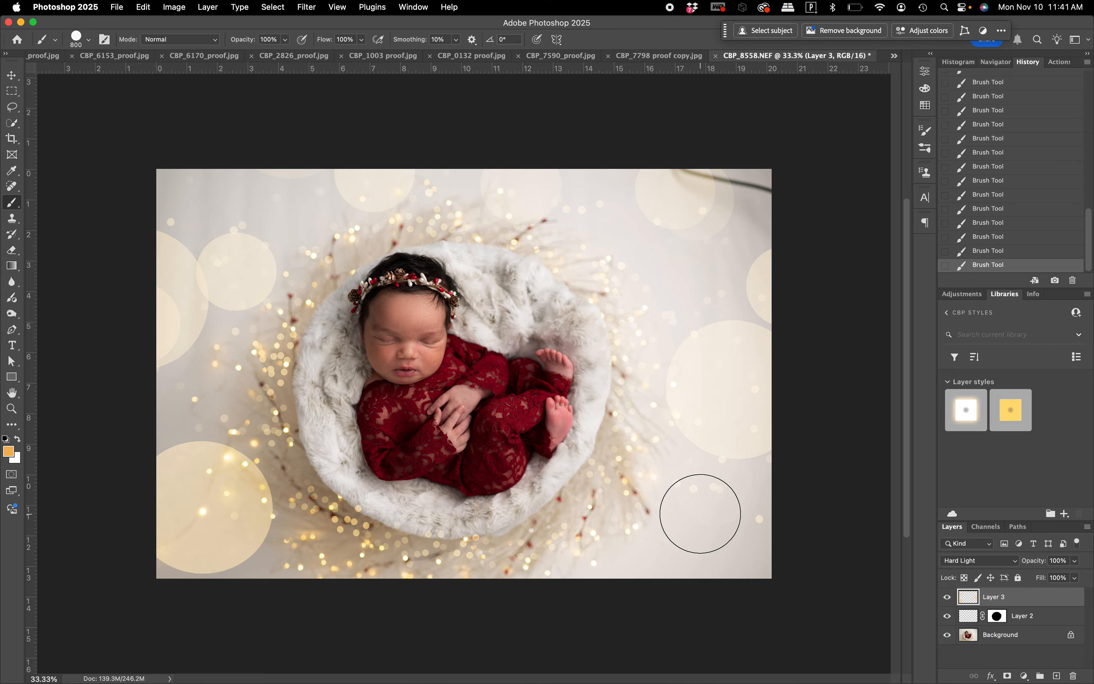
pyautogui.click(701, 514)
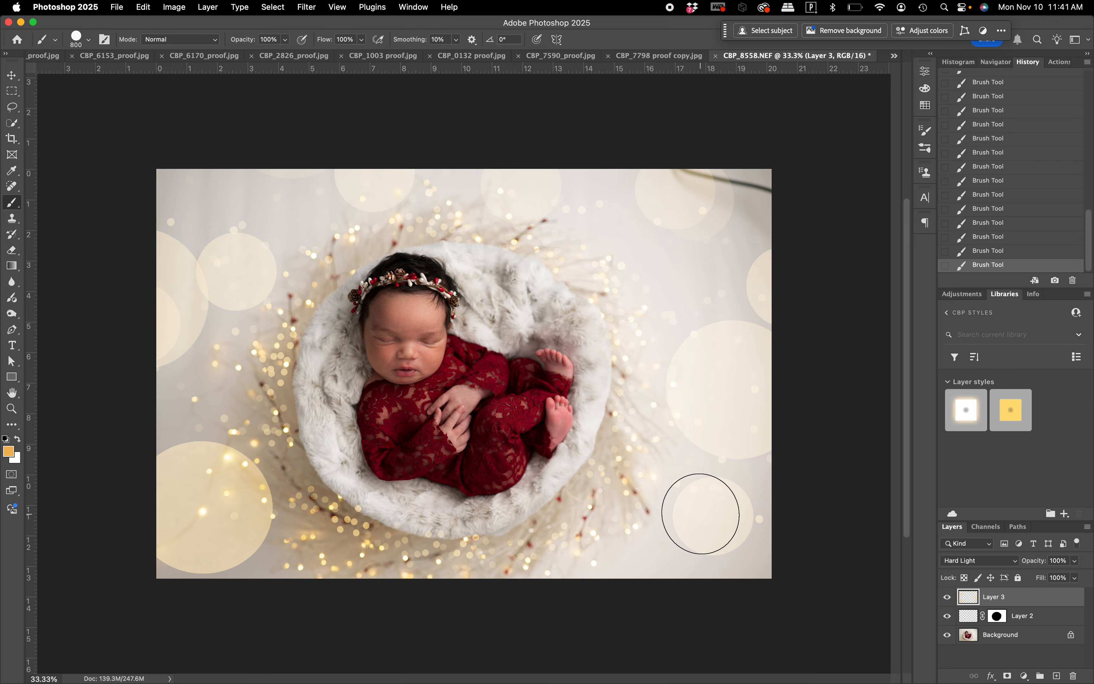
# Choose the CBP Warm & Bright Lights (Dense Round) brush
pyautogui.click(90, 41)
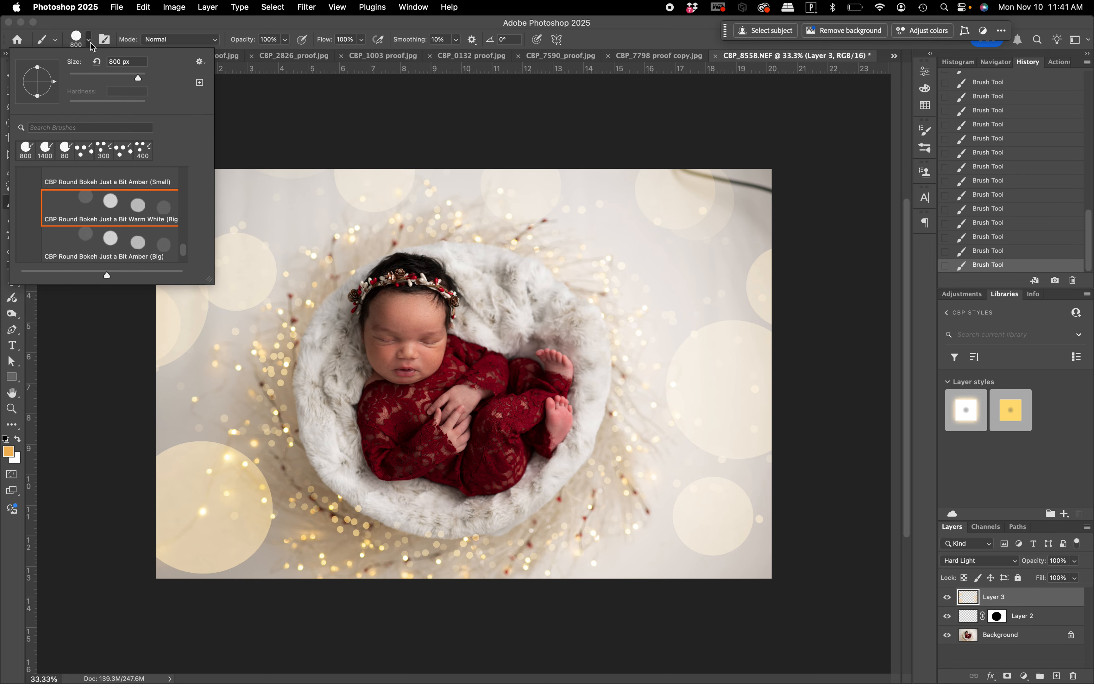
pyautogui.scroll(-1, 117, 254)
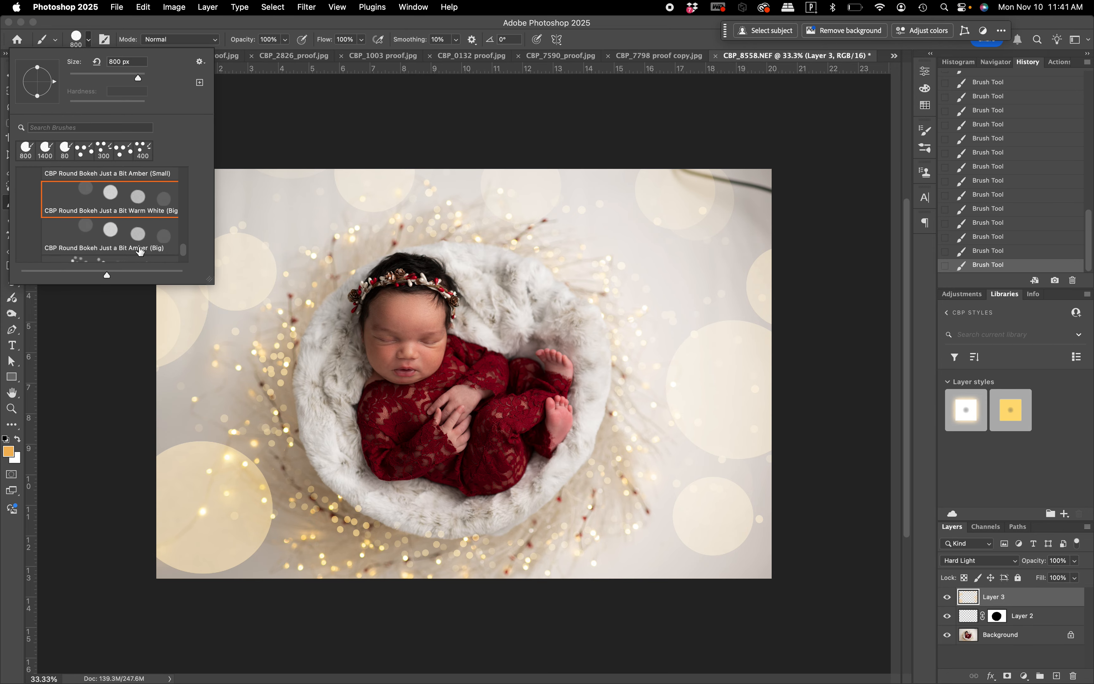
pyautogui.scroll(-5, 140, 251)
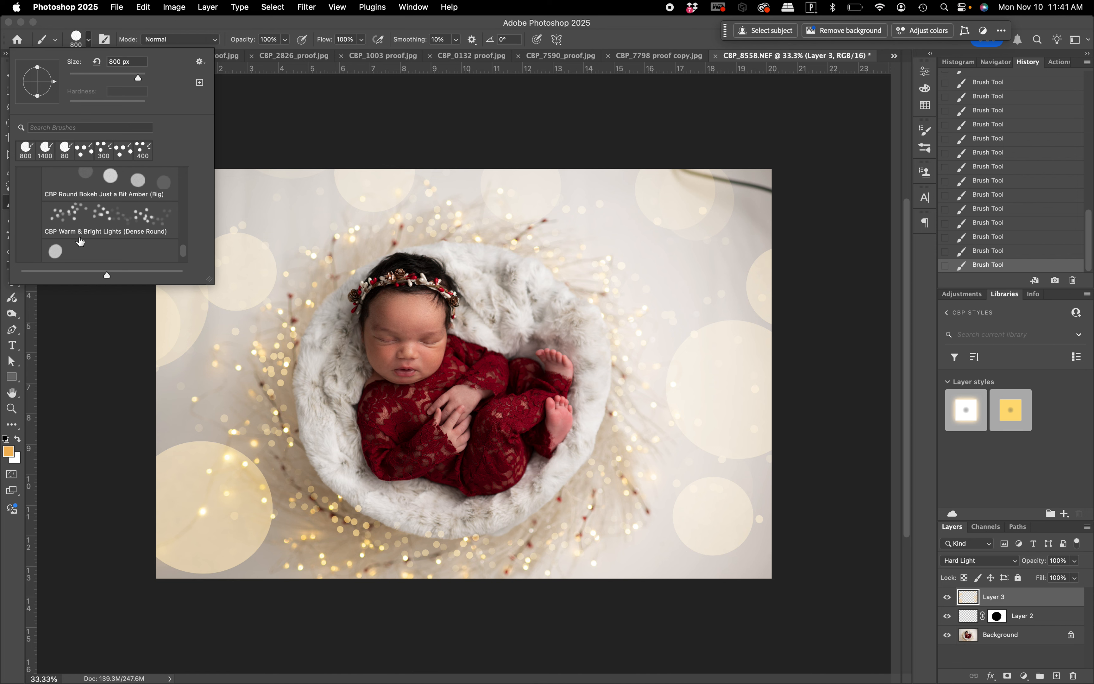
pyautogui.scroll(-1, 120, 237)
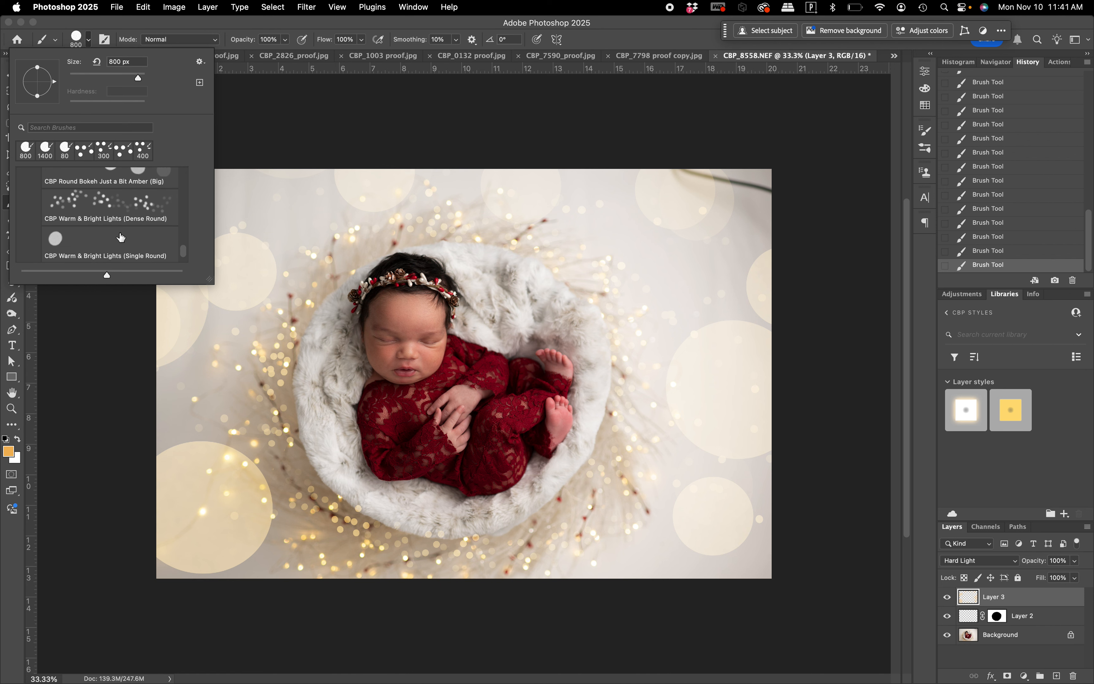
pyautogui.scroll(2, 120, 237)
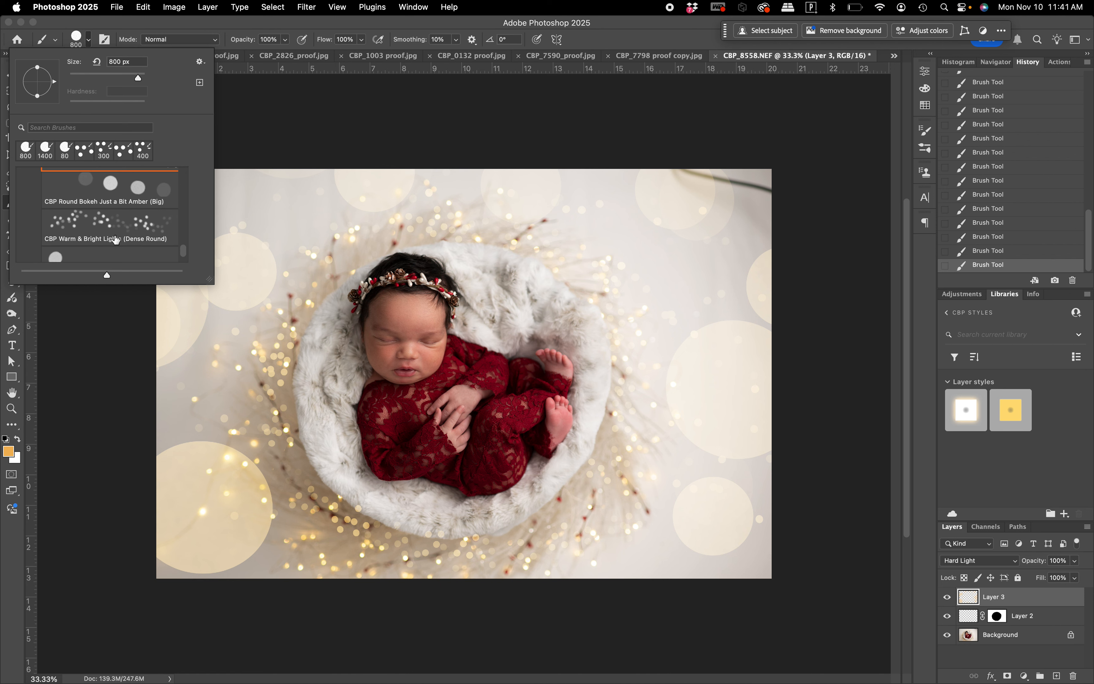
pyautogui.scroll(-5, 116, 240)
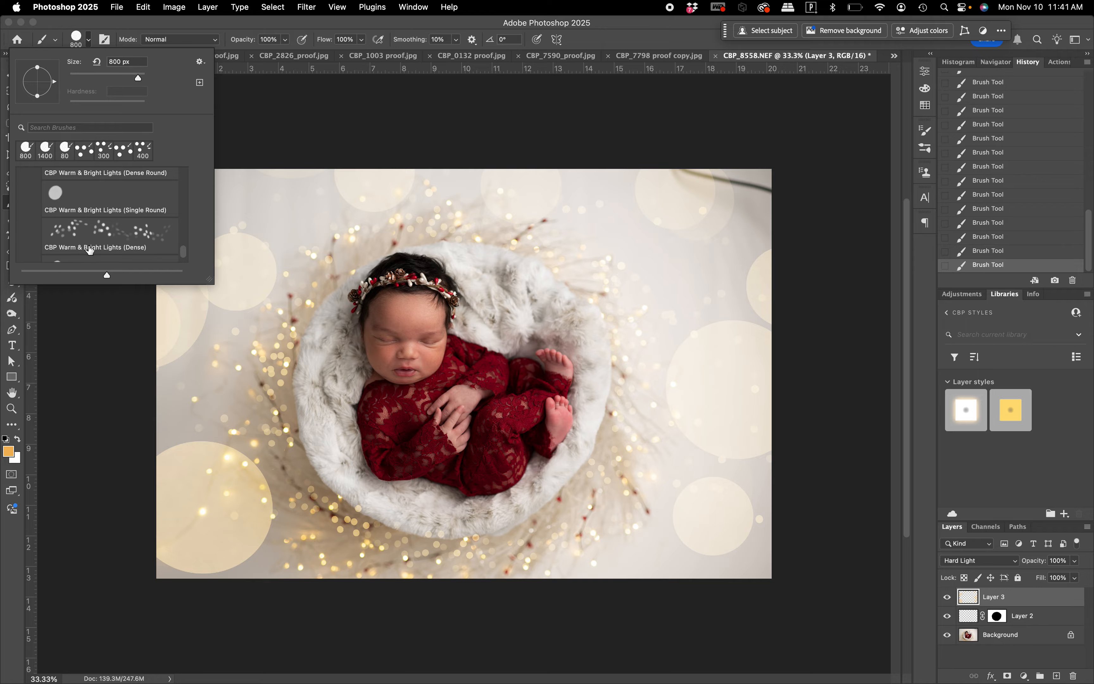
pyautogui.scroll(-6, 89, 250)
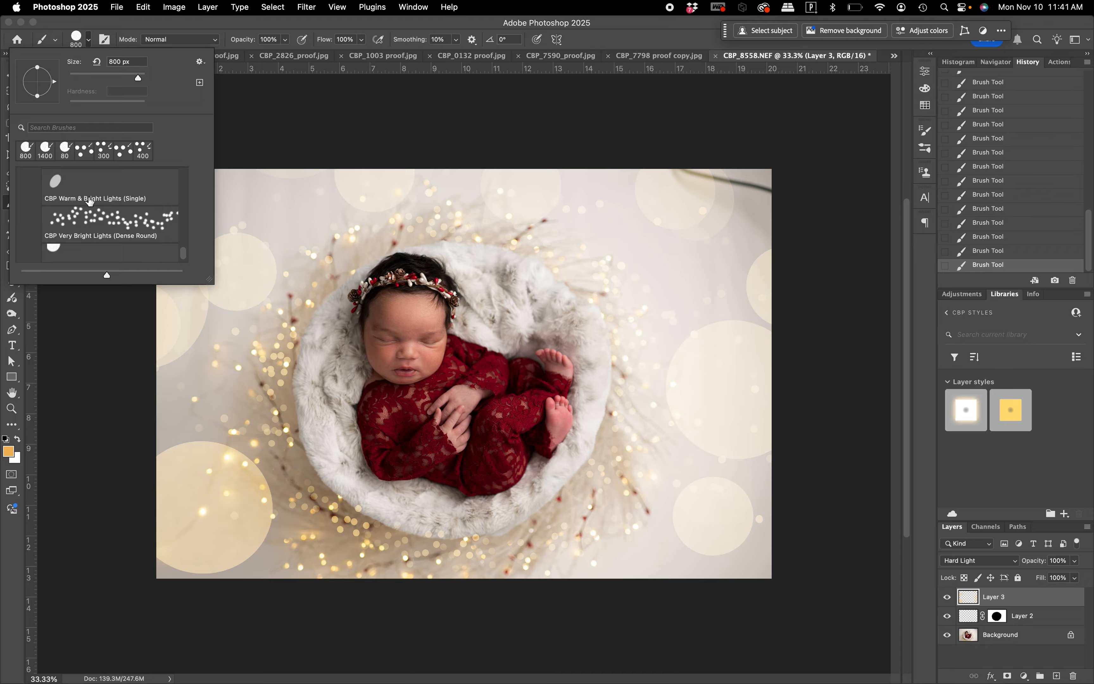
pyautogui.scroll(6, 94, 244)
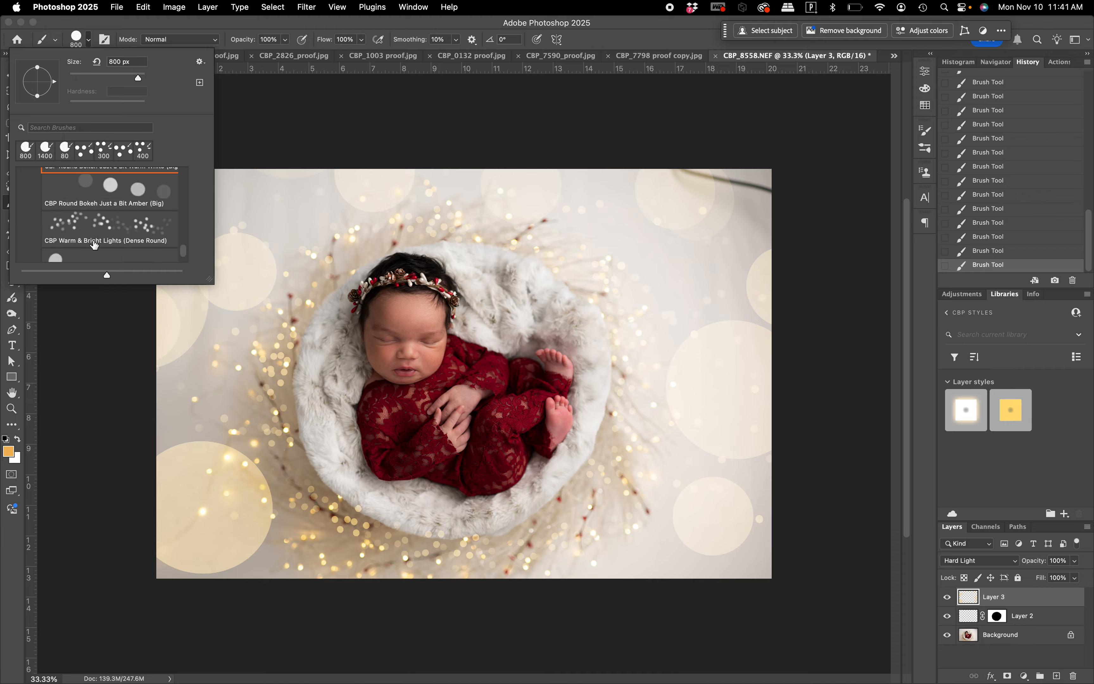
pyautogui.scroll(1, 93, 244)
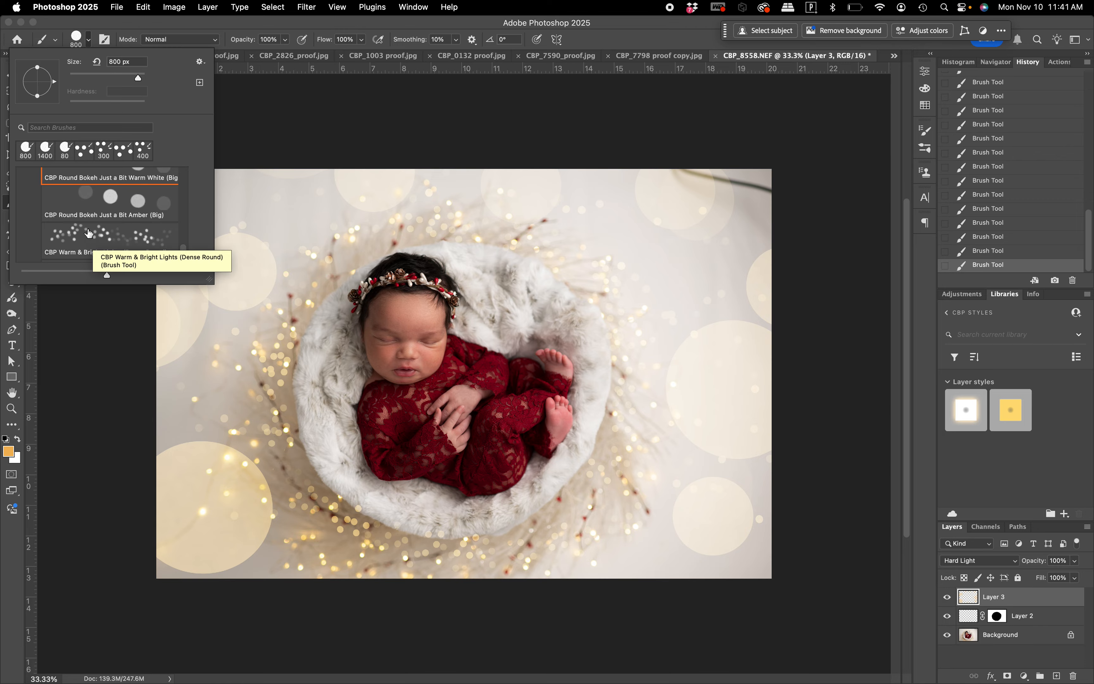
pyautogui.click(88, 233)
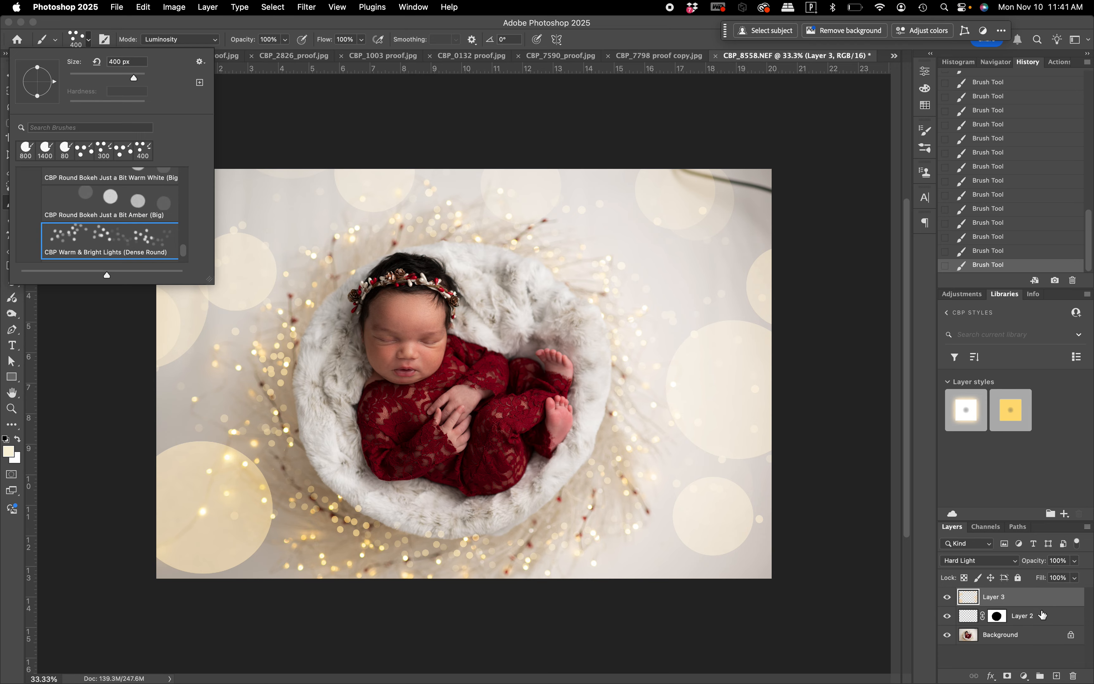
# Add a new layer above Layer 3, mask it with the selection loaded from Layer 2's mask, and target its pixels for painting
pyautogui.click(1033, 598)
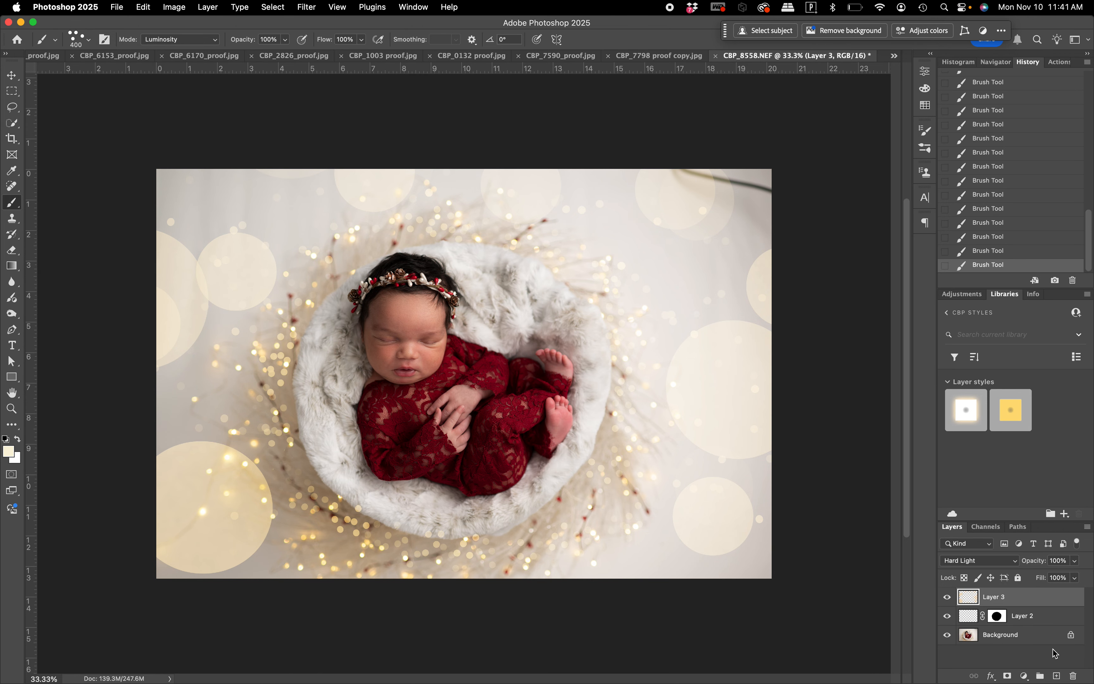
pyautogui.click(1056, 676)
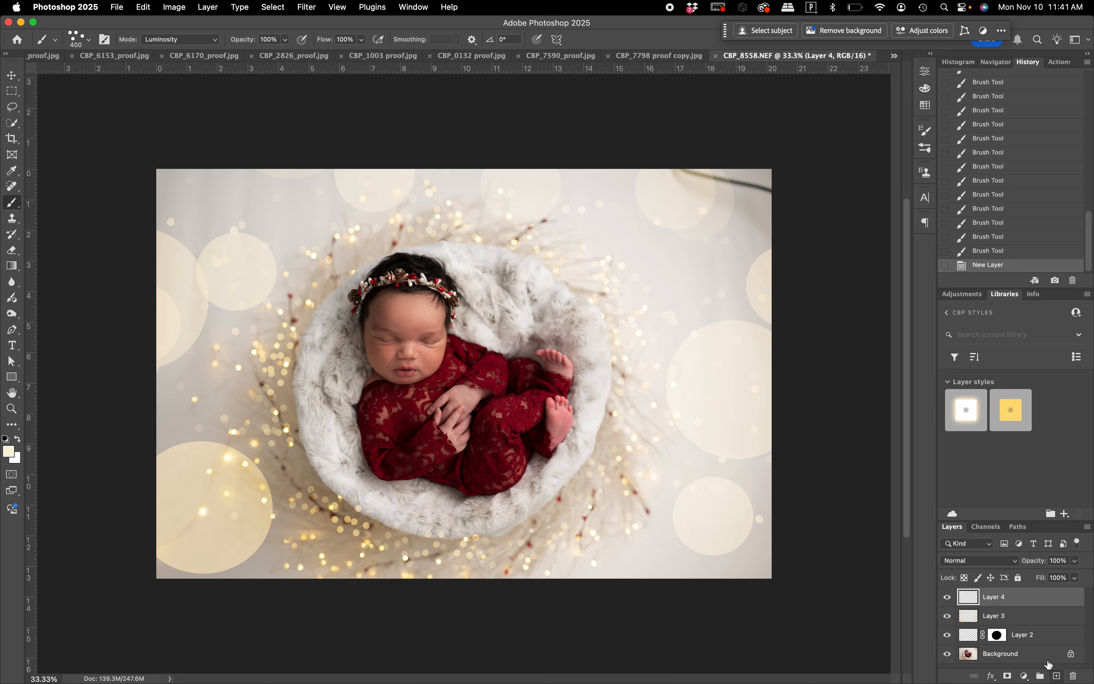
pyautogui.moveTo(997, 636); pyautogui.dragTo(998, 639)
pyautogui.keyDown('super'); pyautogui.click(998, 639); pyautogui.keyUp('super')
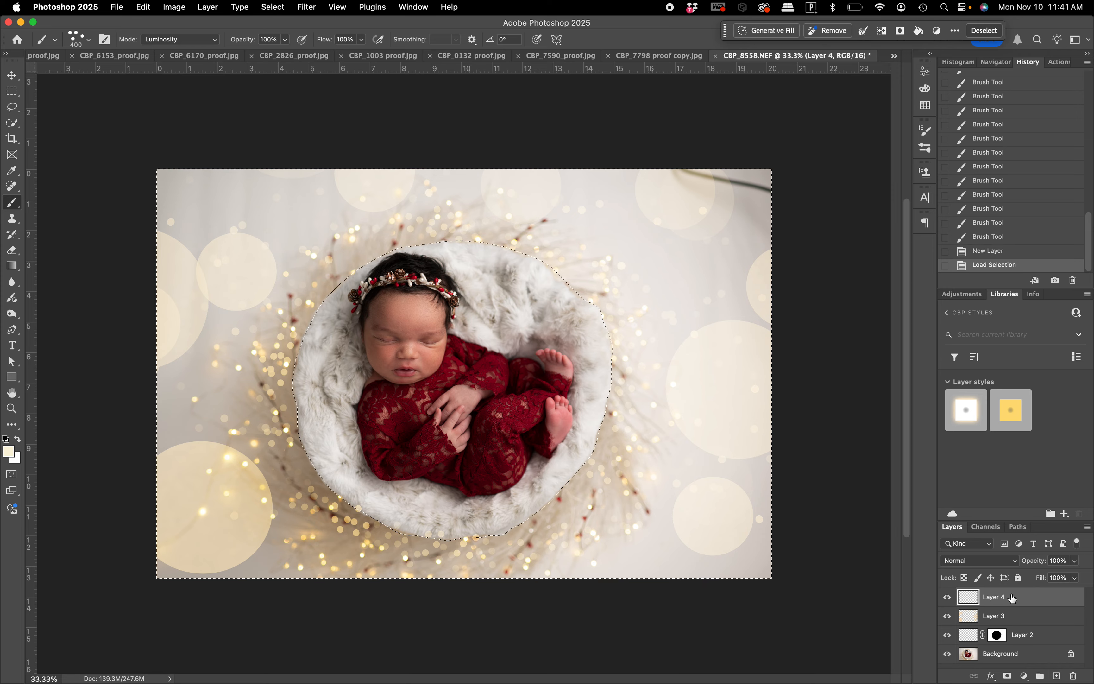
pyautogui.click(1007, 676)
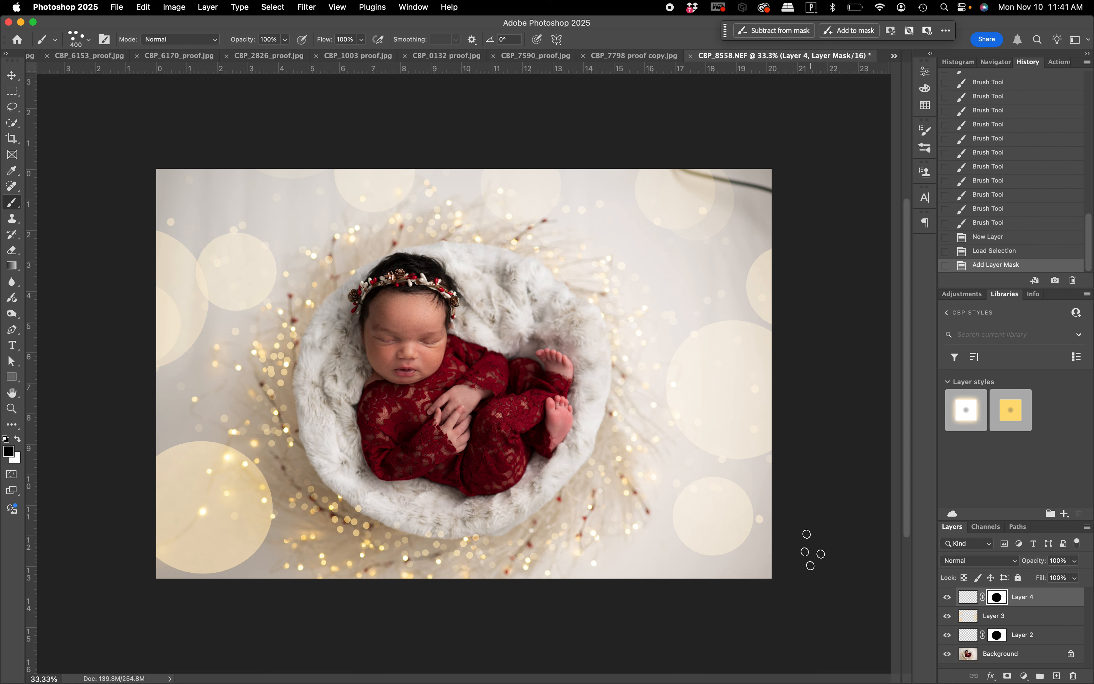
pyautogui.click(969, 598)
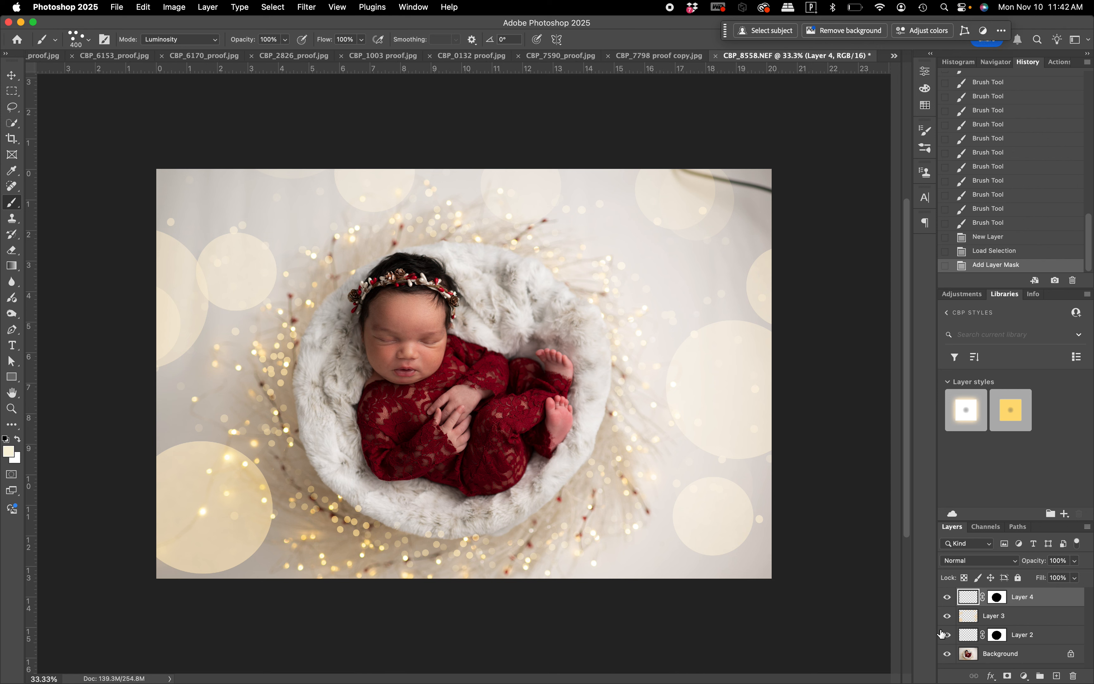
# Hide Layer 3 and apply the CBP Warm & Bright Style to Layer 4
pyautogui.click(946, 617)
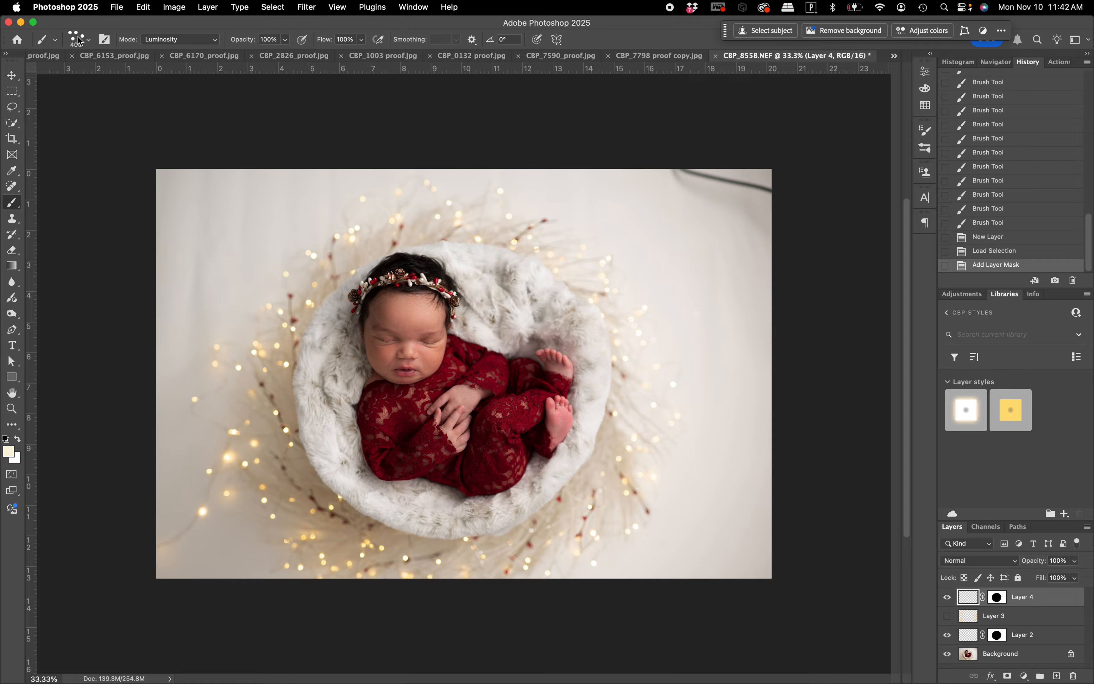
pyautogui.click(89, 40)
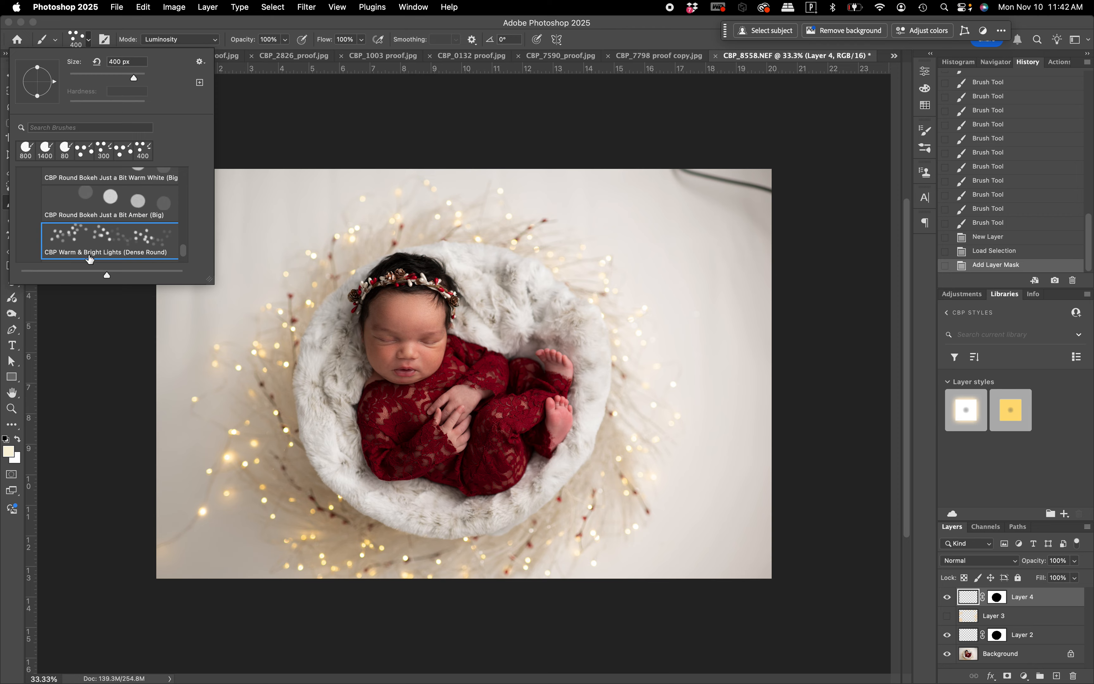
pyautogui.click(660, 42)
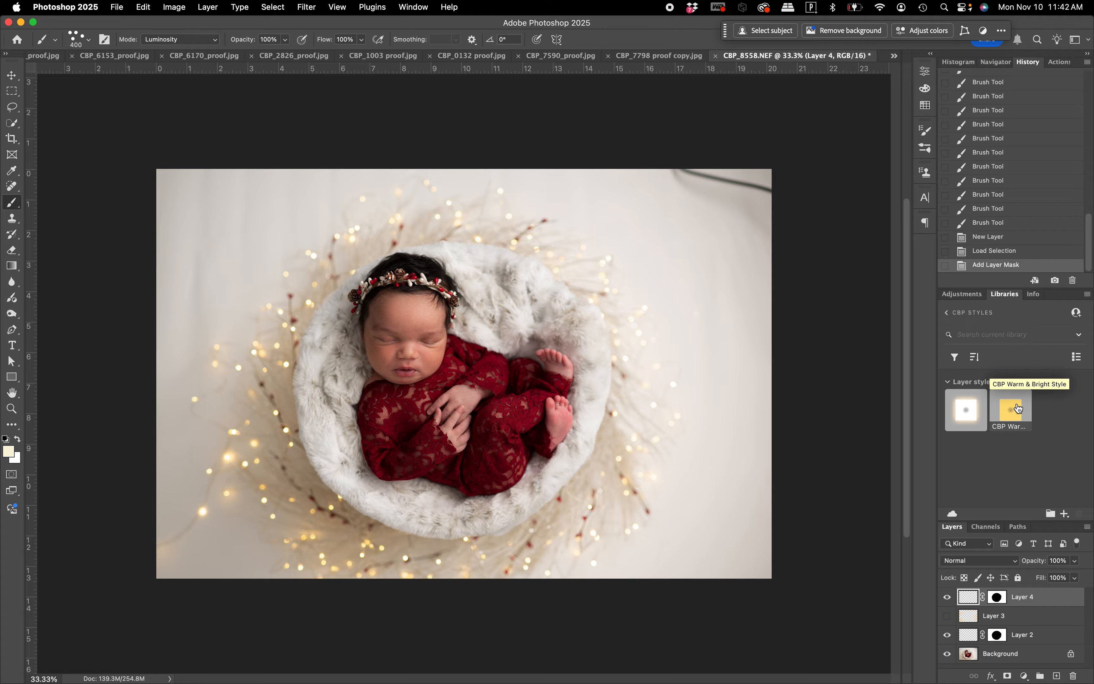
pyautogui.click(89, 40)
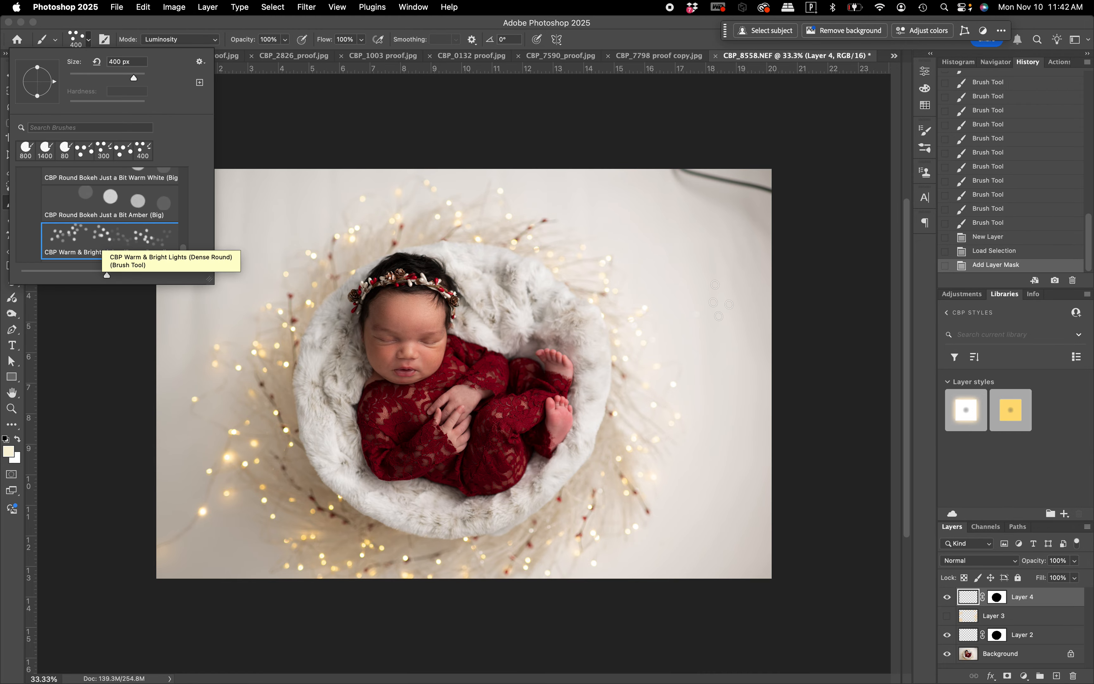
pyautogui.click(1012, 414)
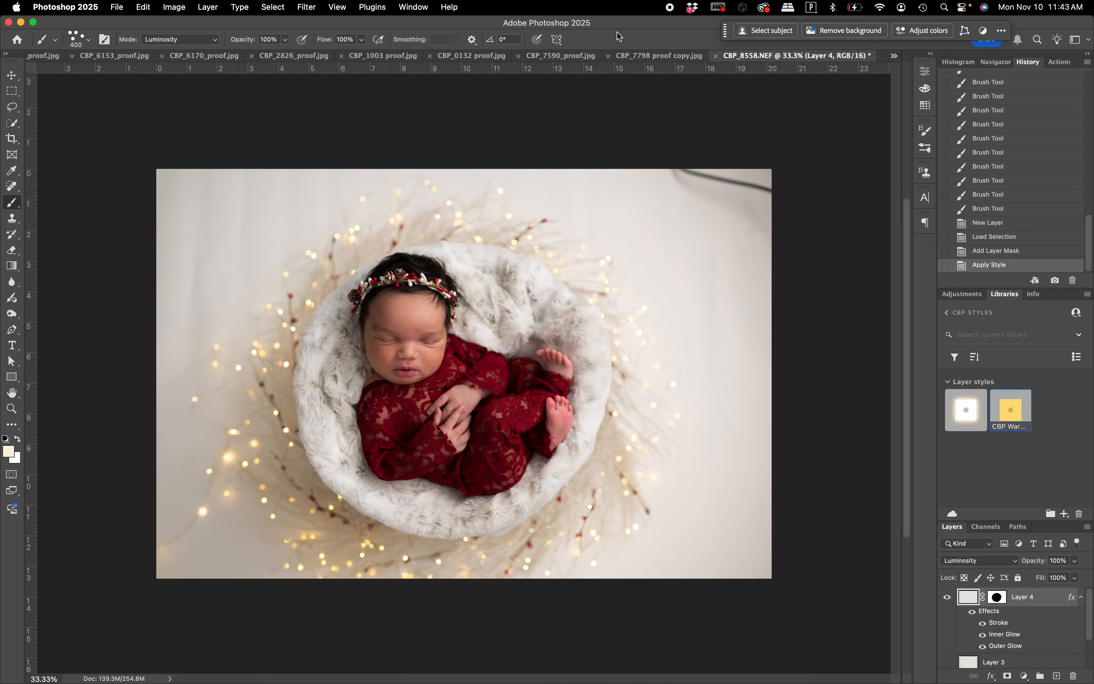
# Try the CBP Warm & Bright Lights (Dense Round) brush at 300 px around the wreath on Layer 4, and undo the stroke
pyautogui.press('[')
pyautogui.moveTo(277, 367); pyautogui.dragTo(317, 492)
pyautogui.moveTo(491, 531)
pyautogui.mouseDown()
pyautogui.moveTo(559, 505)
pyautogui.moveTo(585, 475)
pyautogui.moveTo(613, 403)
pyautogui.moveTo(590, 314)
pyautogui.moveTo(540, 261)
pyautogui.moveTo(477, 233)
pyautogui.moveTo(398, 232)
pyautogui.moveTo(312, 279)
pyautogui.moveTo(290, 345)
pyautogui.mouseUp()
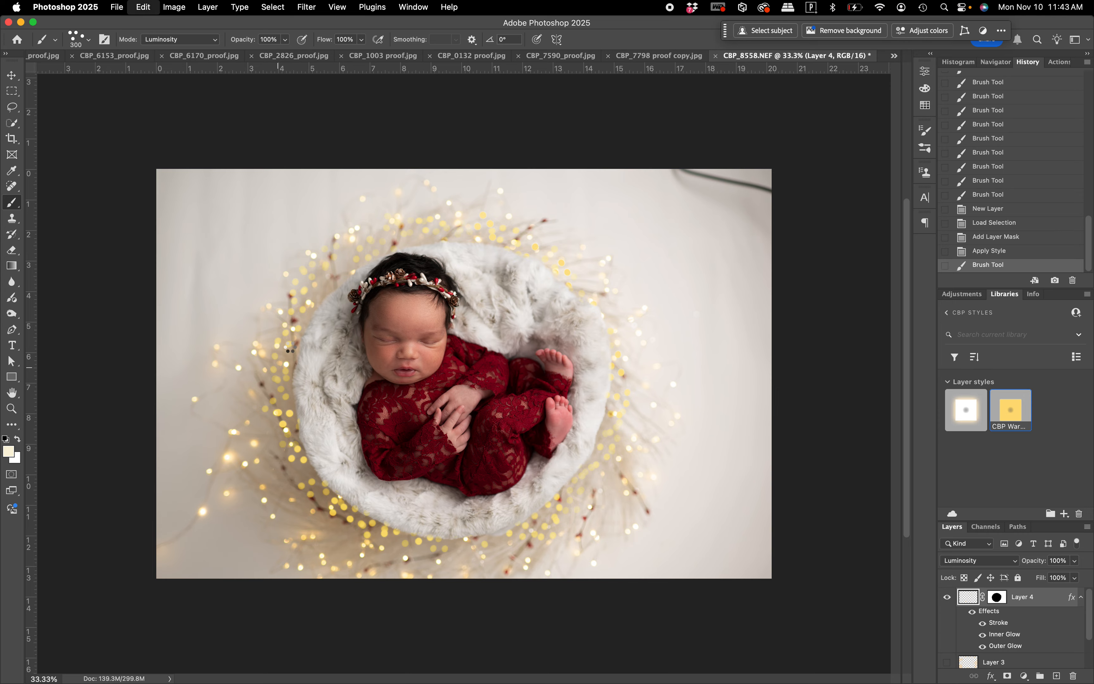
pyautogui.press('super+z')
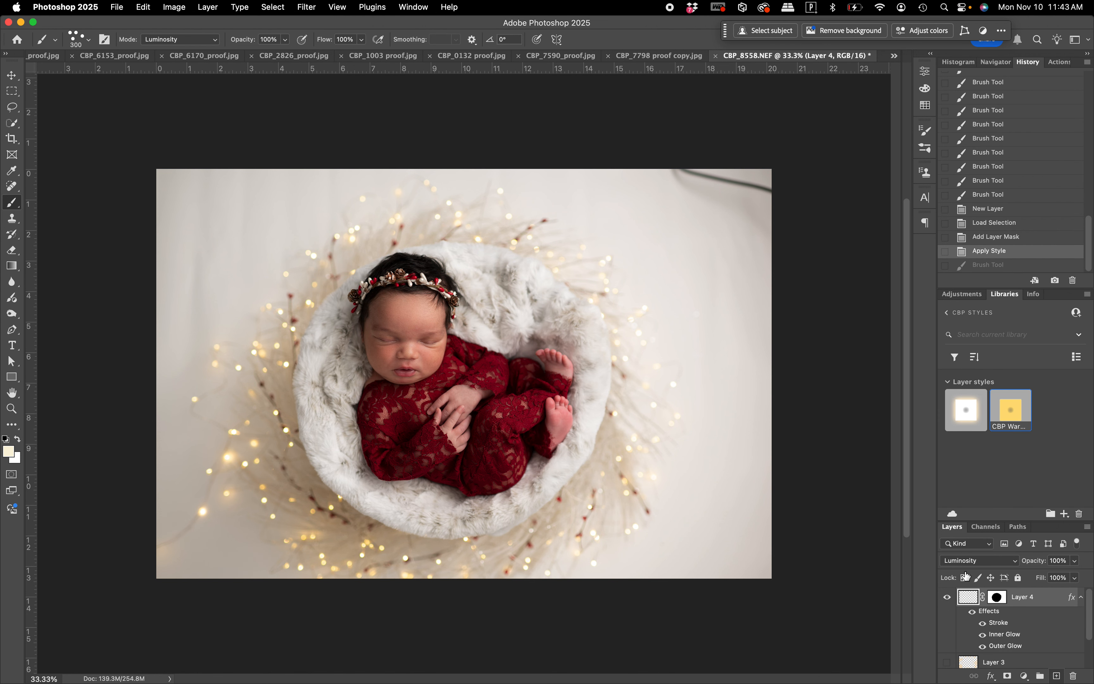
# Add a new layer above Layer 4 and mask it with the selection loaded from Layer 4's mask
pyautogui.click(1057, 676)
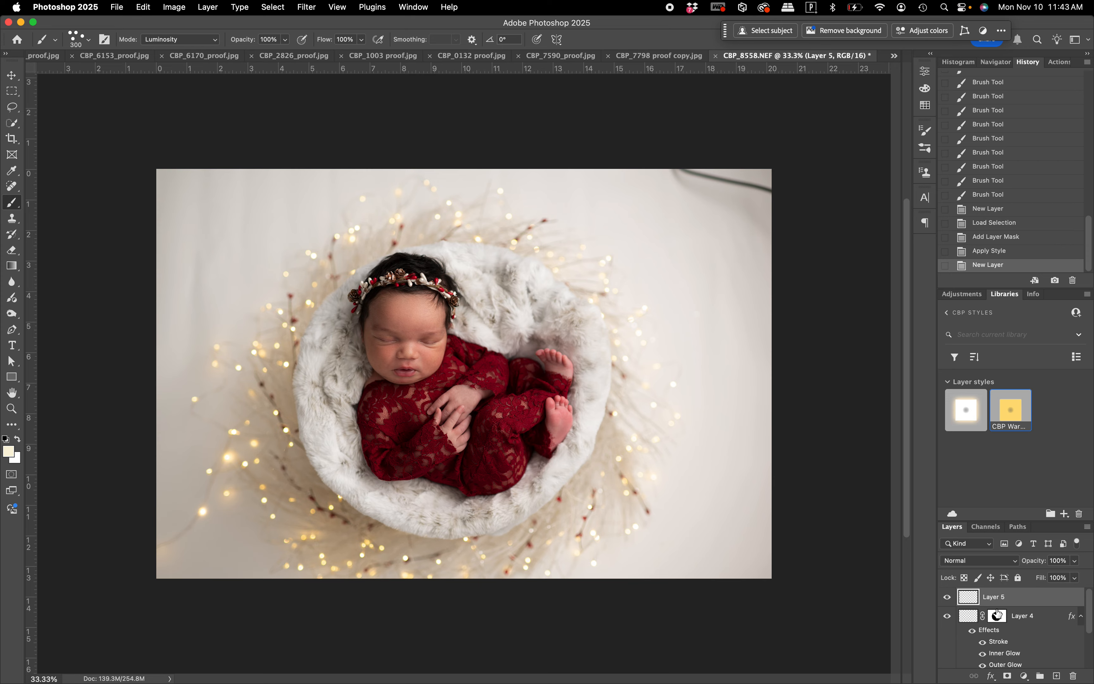
pyautogui.keyDown('super'); pyautogui.click(998, 615); pyautogui.keyUp('super')
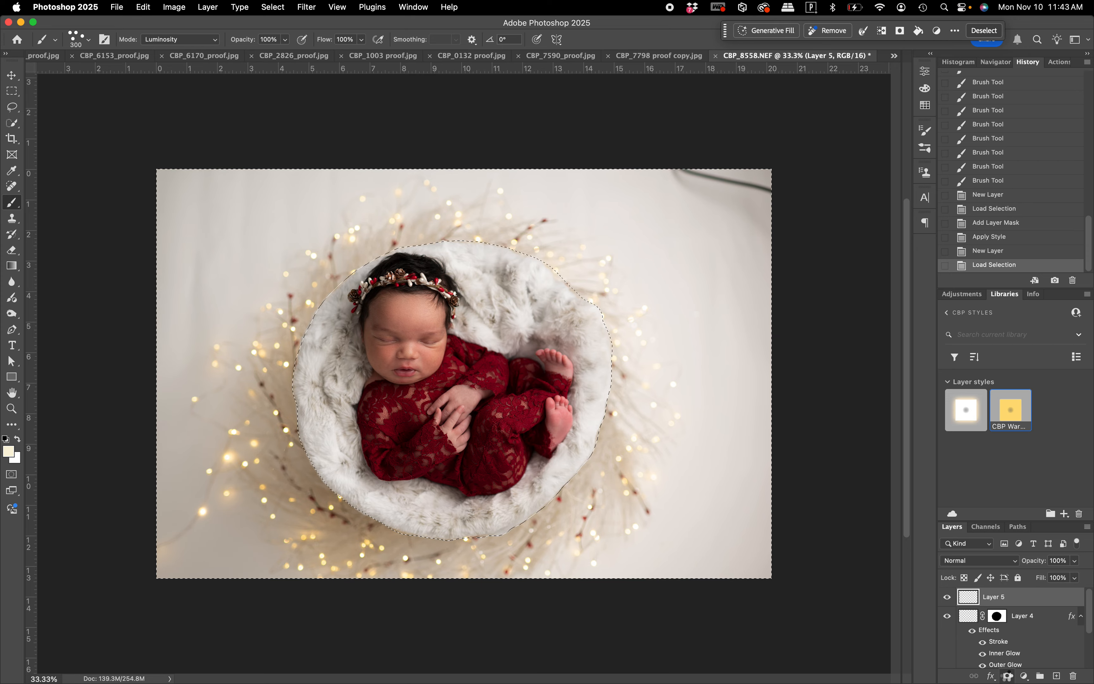
pyautogui.click(1008, 675)
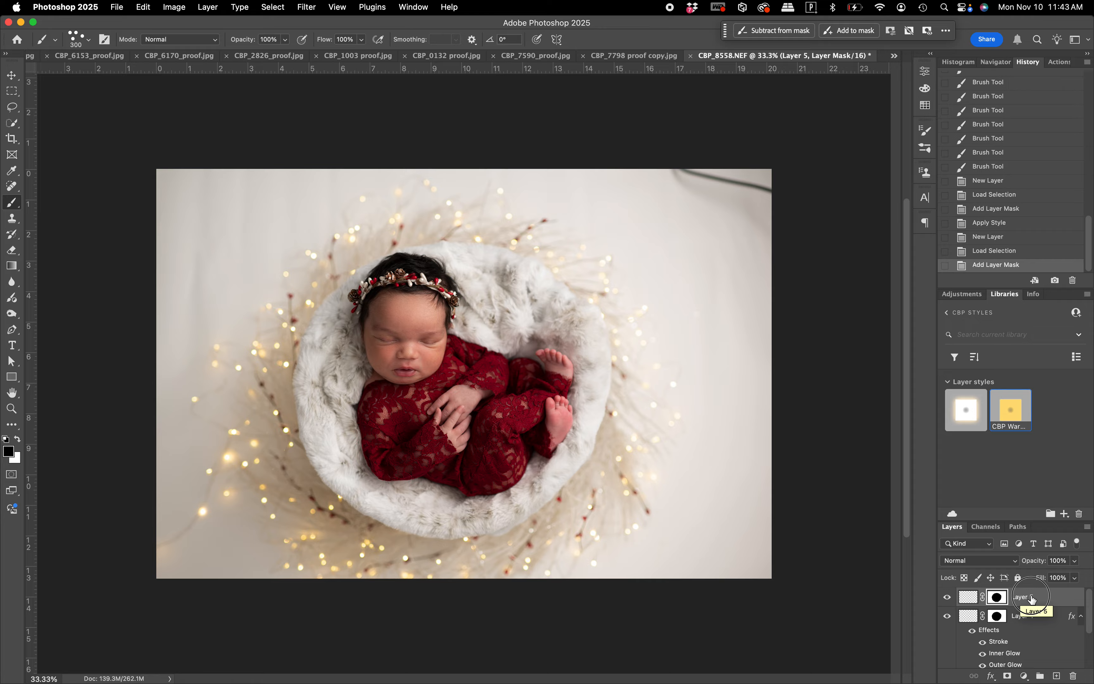
# Target Layer 5's pixels instead of its mask for painting
pyautogui.press('super+2')
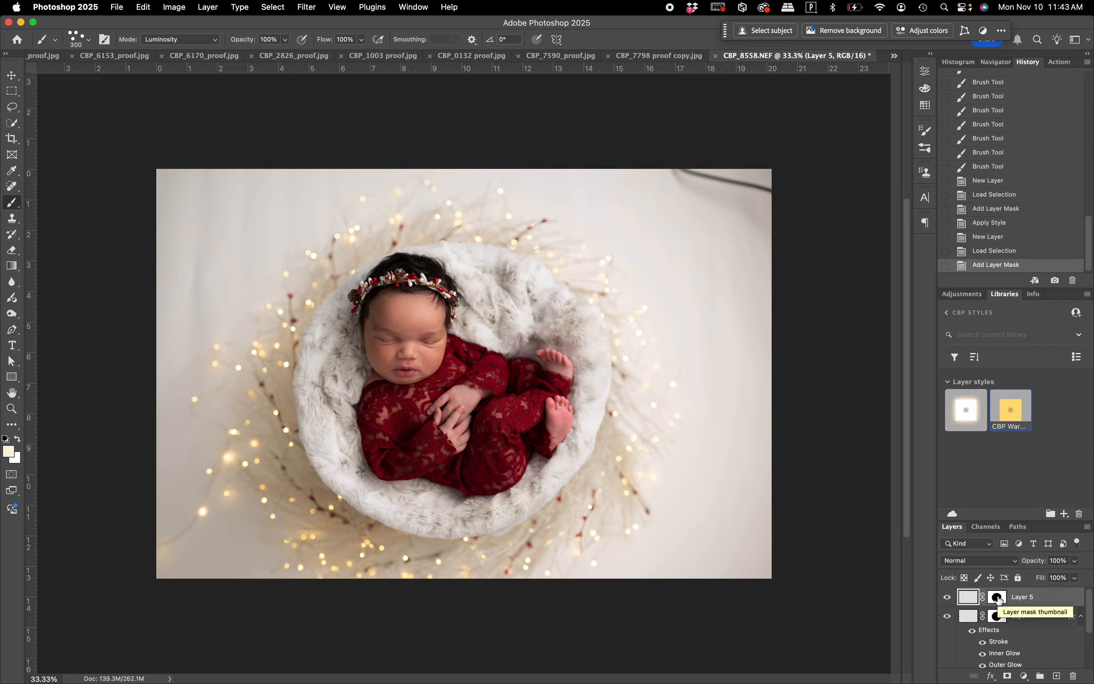
# Try the CBP Warm & Bright Lights (Dense) brush at 400 px over the photo's upper-left backdrop on Layer 5, and undo the stroke
pyautogui.click(90, 42)
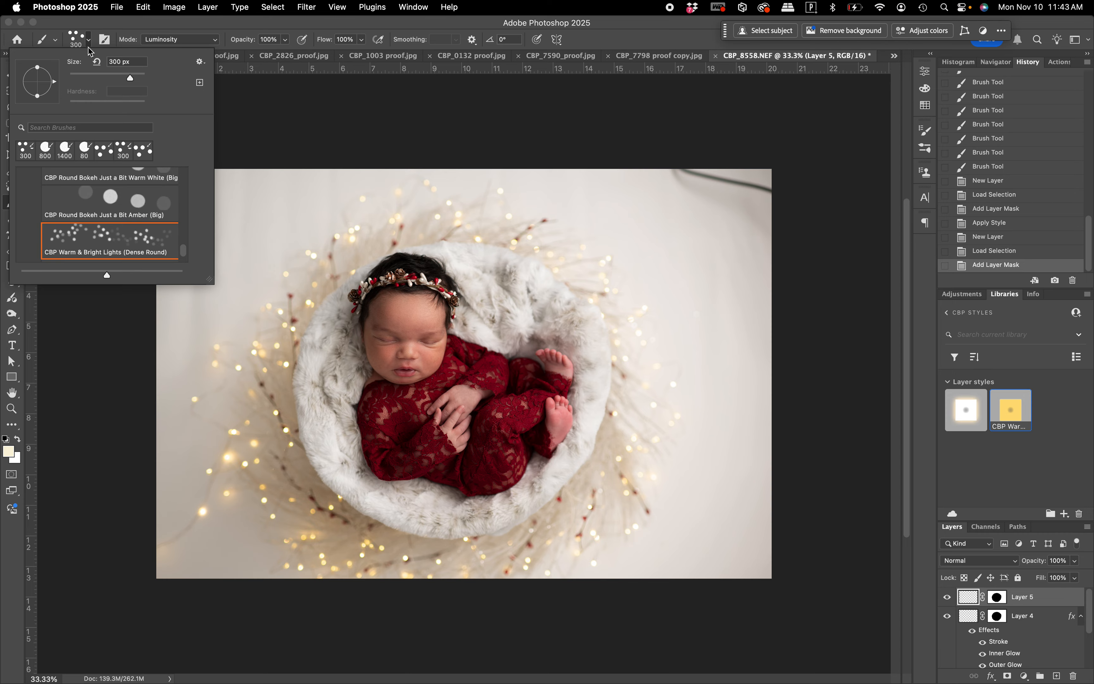
pyautogui.scroll(-3, 101, 218)
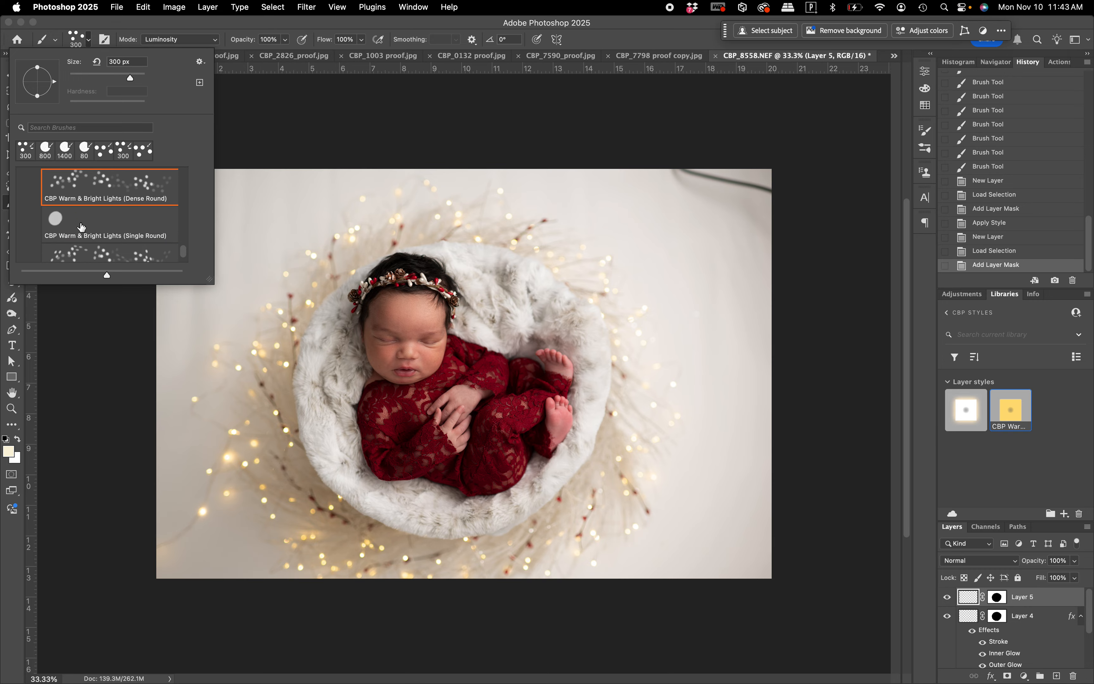
pyautogui.scroll(-1, 124, 218)
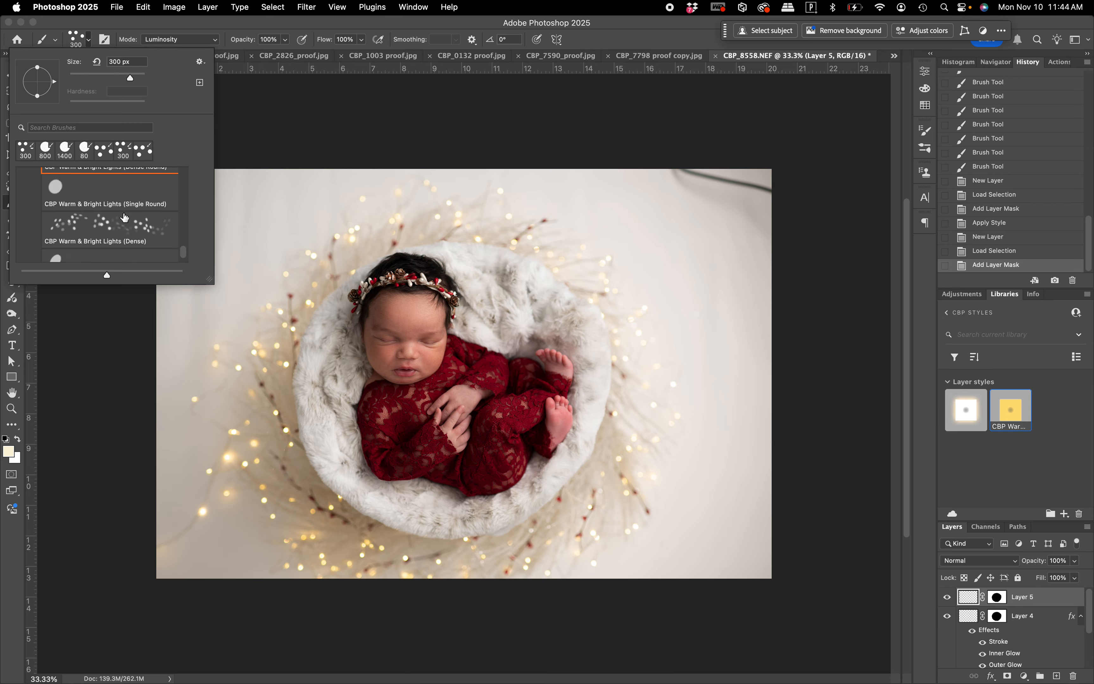
pyautogui.scroll(-1, 124, 218)
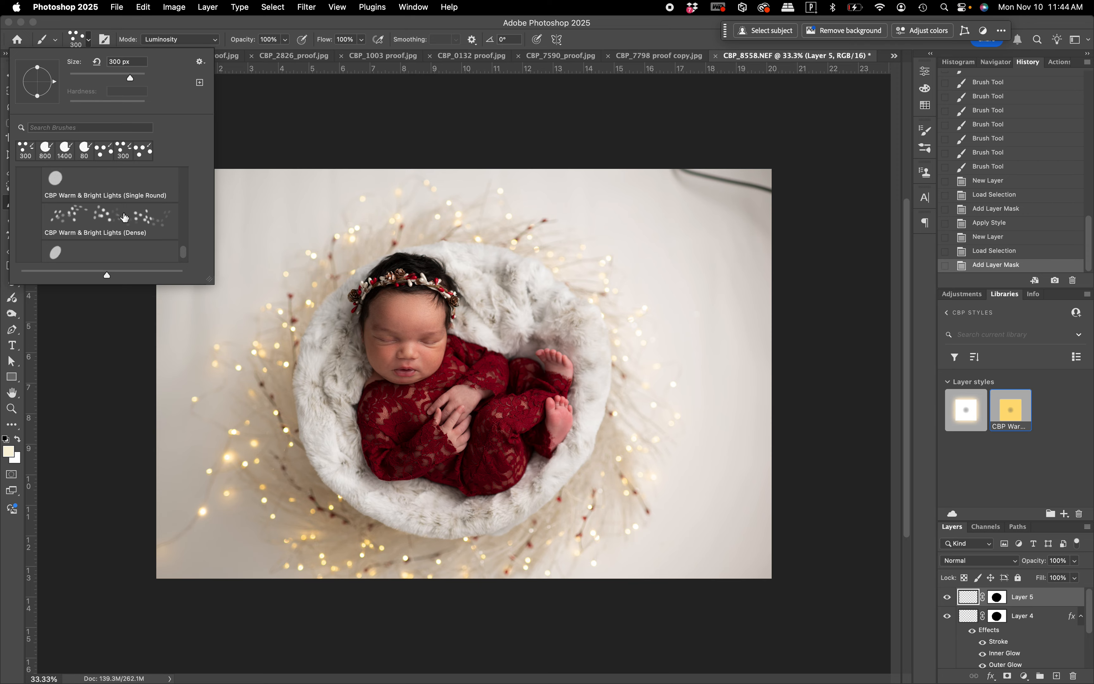
pyautogui.scroll(-1, 125, 218)
pyautogui.click(85, 205)
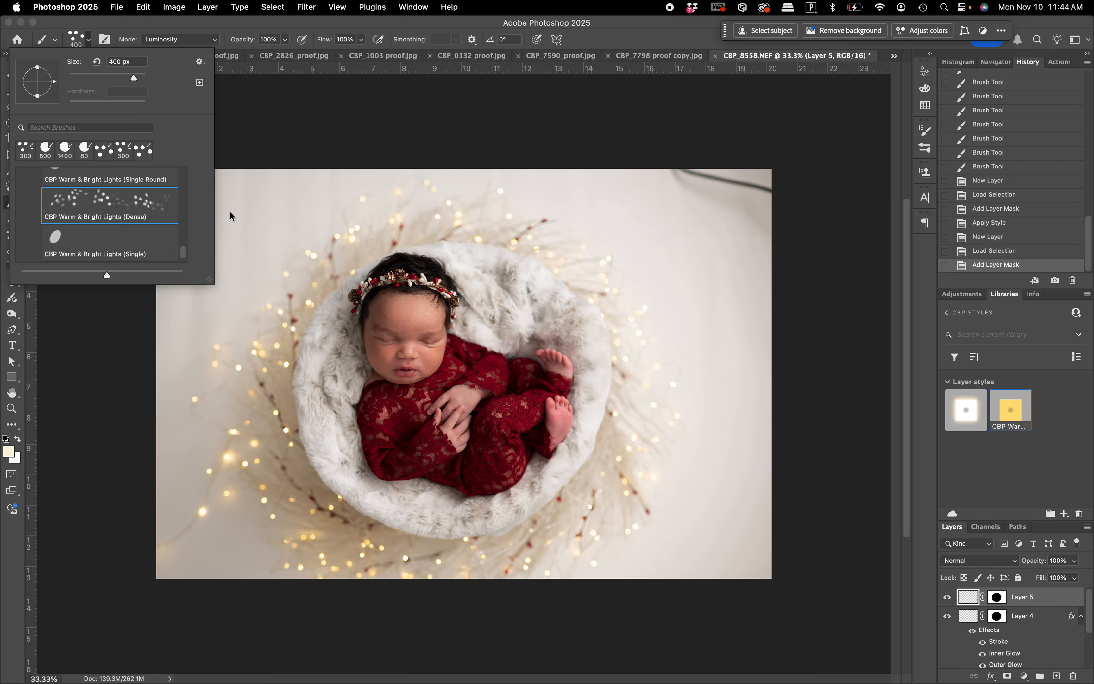
pyautogui.moveTo(244, 207); pyautogui.dragTo(215, 293)
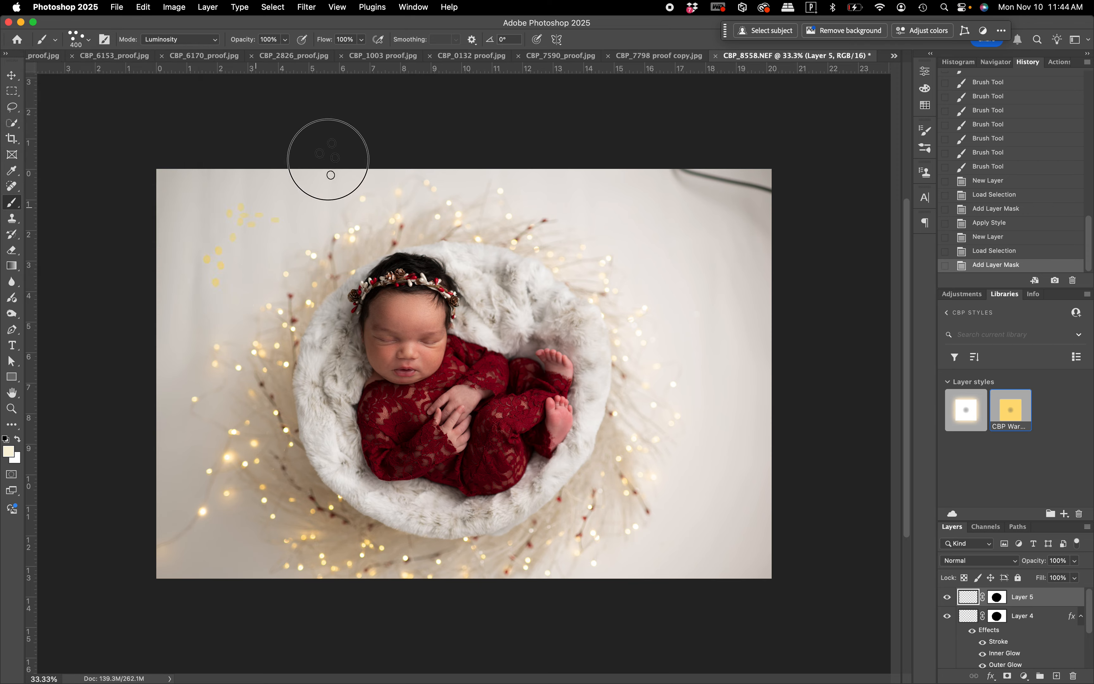
pyautogui.moveTo(328, 160)
pyautogui.mouseDown()
pyautogui.moveTo(178, 320)
pyautogui.moveTo(131, 398)
pyautogui.mouseUp()
pyautogui.press('super+z')
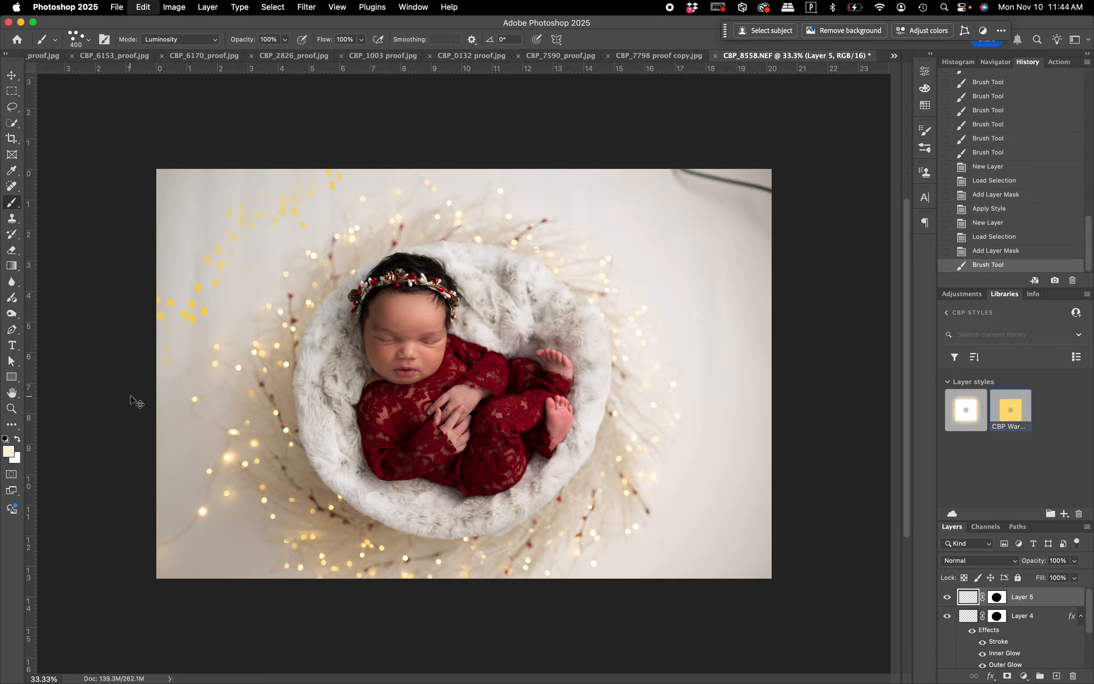
# Choose the CBP Very Bright Lights (Dense Round) brush and apply the very bright CBP layer style to Layer 5
pyautogui.click(87, 40)
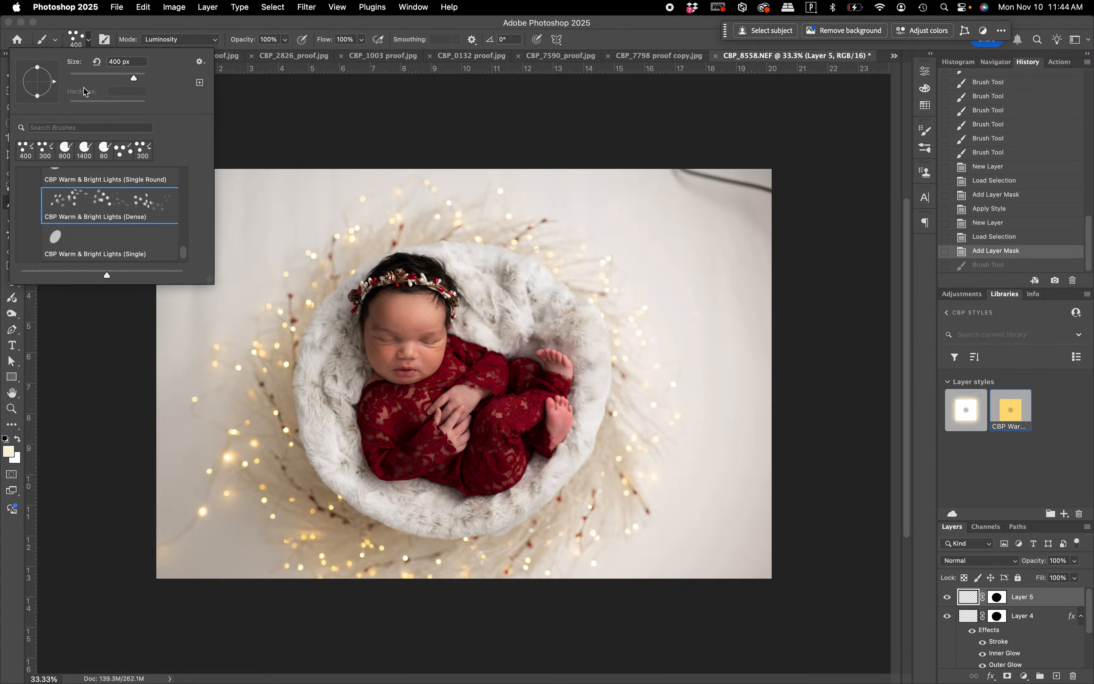
pyautogui.scroll(-3, 88, 249)
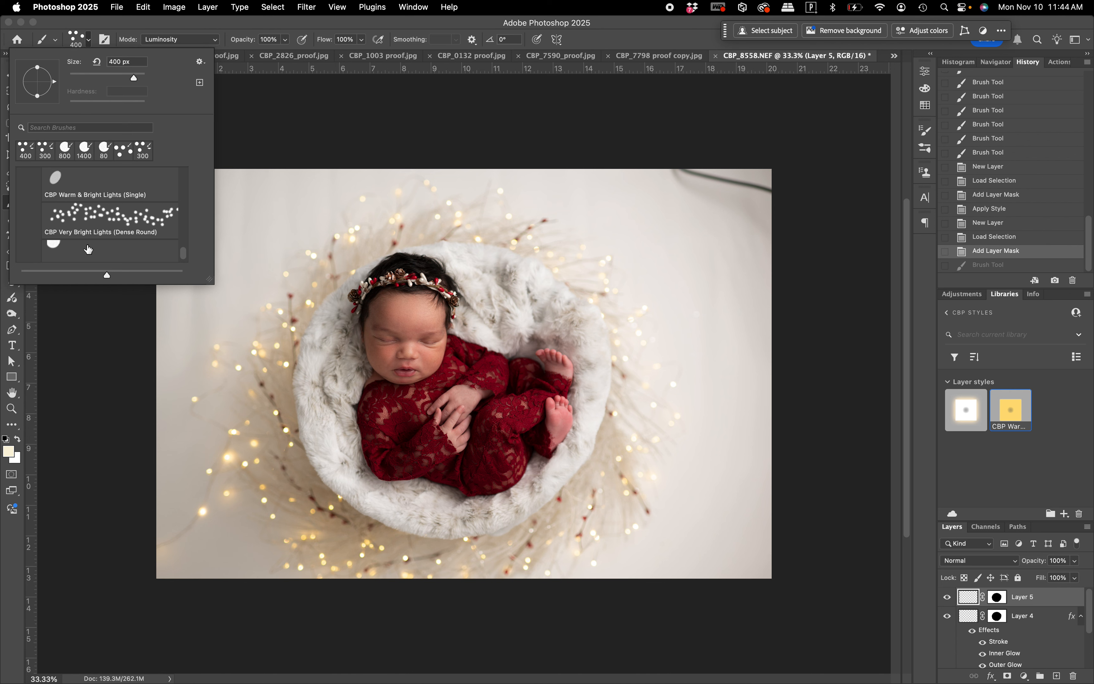
pyautogui.scroll(-1, 88, 250)
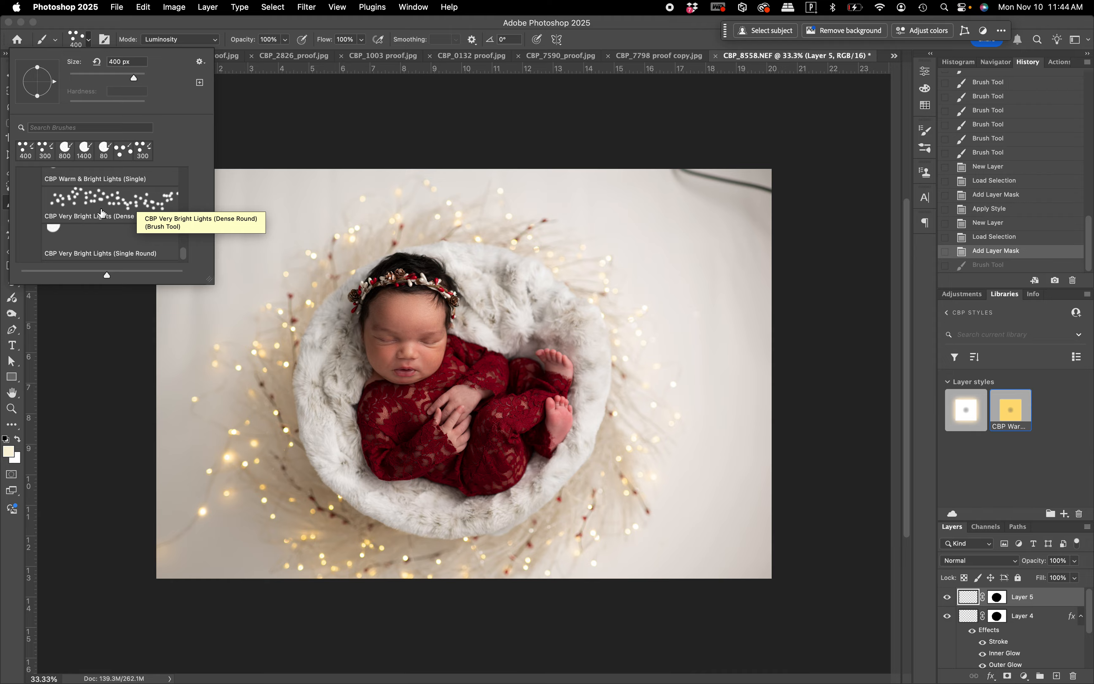
pyautogui.click(89, 203)
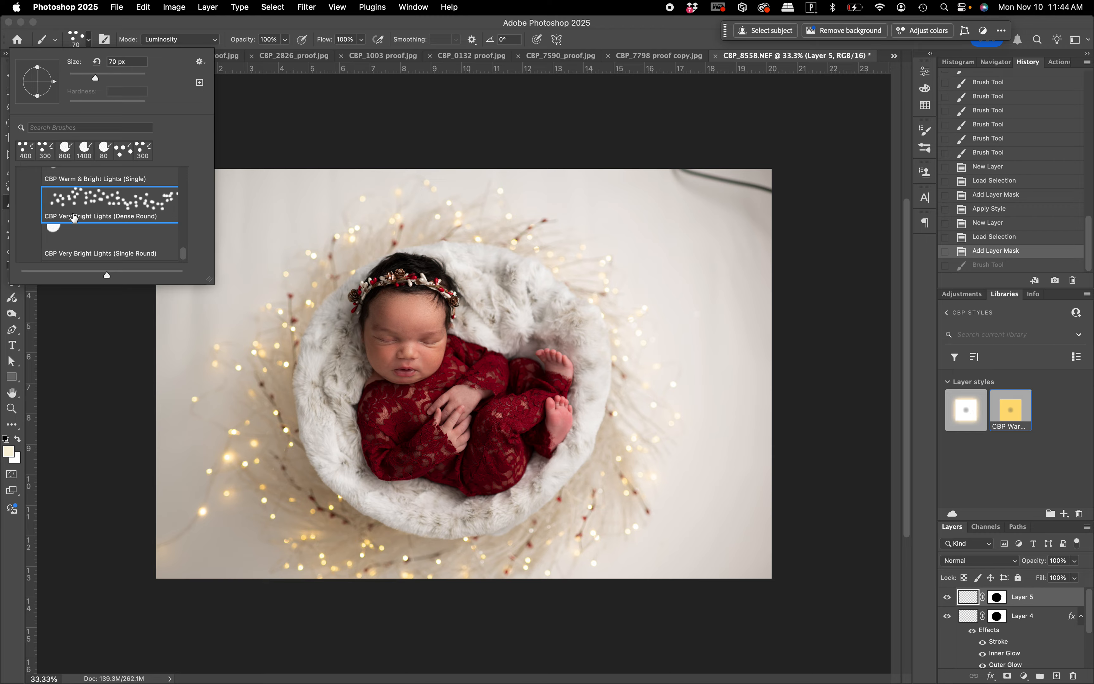
pyautogui.scroll(-3, 107, 248)
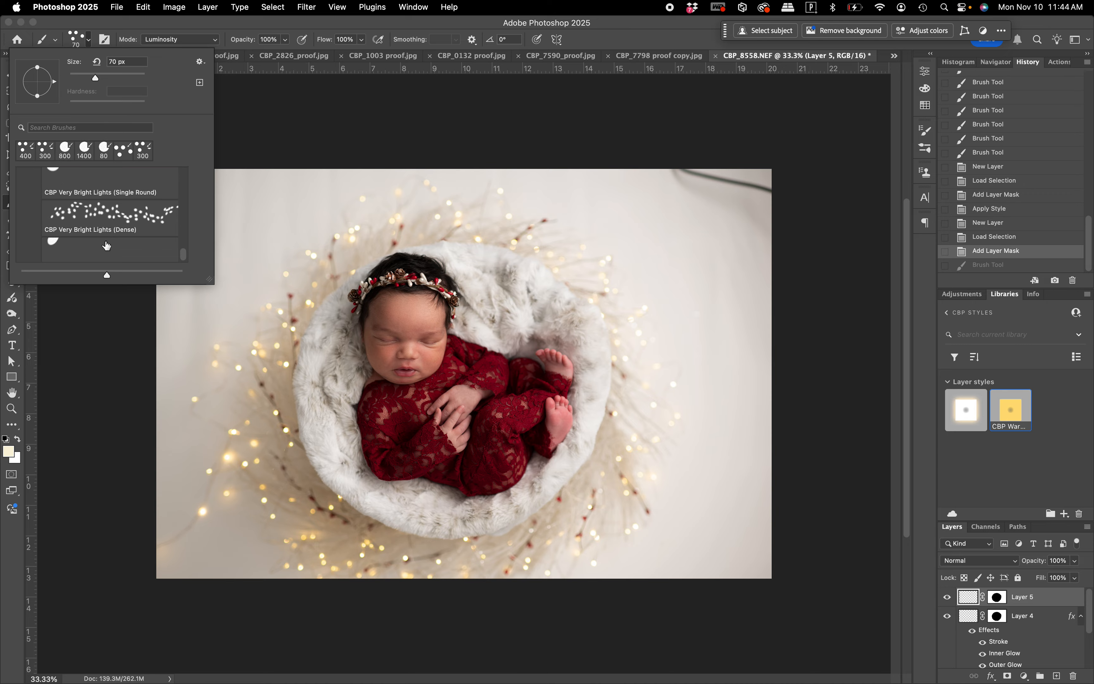
pyautogui.scroll(-1, 106, 246)
pyautogui.scroll(3, 106, 245)
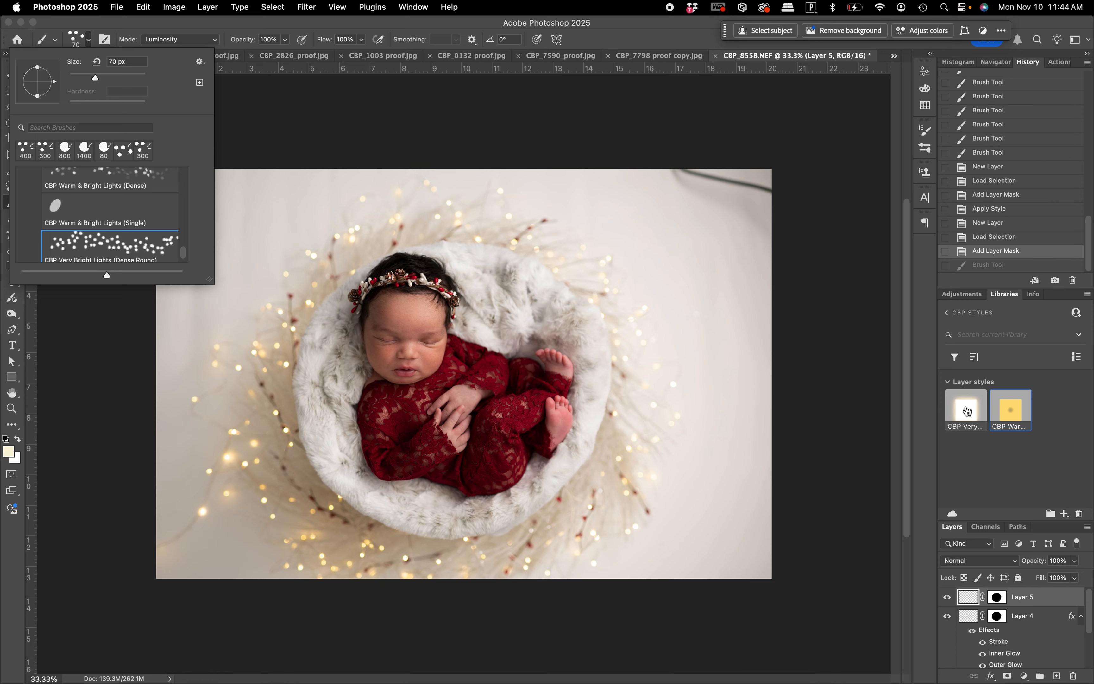
pyautogui.click(966, 409)
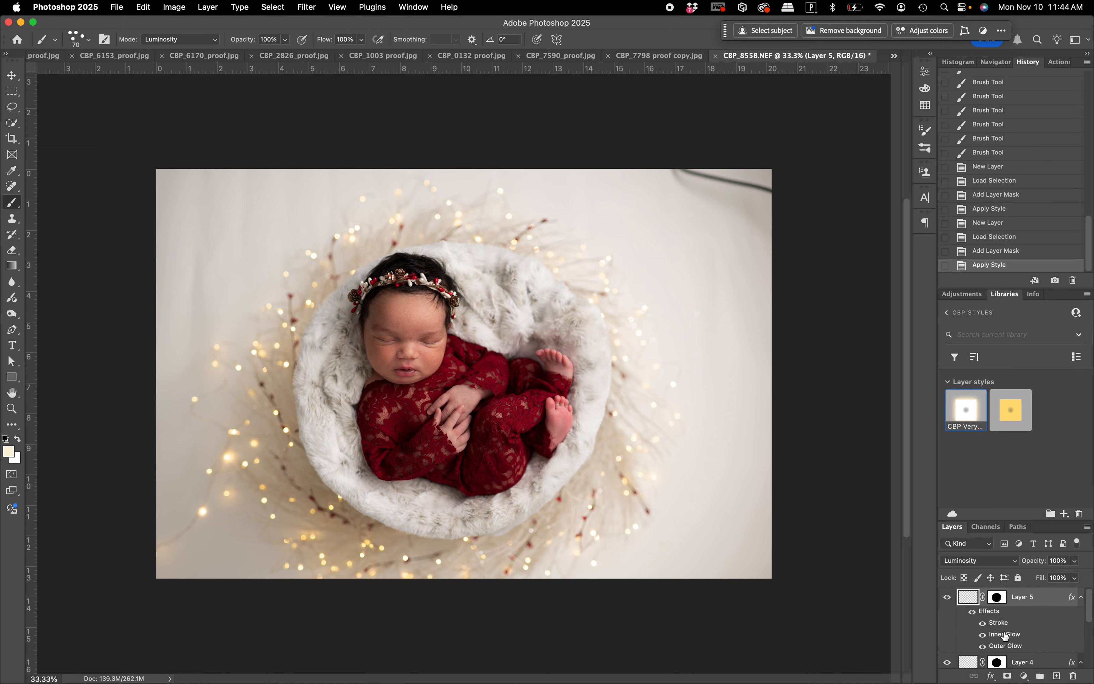
# Enlarge the brush to 250 px and paint dense bright lights all around the wreath on Layer 5
pyautogui.press(']')
pyautogui.press(']')
pyautogui.press(']')
pyautogui.press(']')
pyautogui.press(']')
pyautogui.press(']')
pyautogui.press(']')
pyautogui.press(']')
pyautogui.moveTo(590, 287)
pyautogui.mouseDown()
pyautogui.moveTo(644, 396)
pyautogui.moveTo(581, 520)
pyautogui.moveTo(362, 448)
pyautogui.moveTo(361, 503)
pyautogui.moveTo(409, 539)
pyautogui.mouseUp()
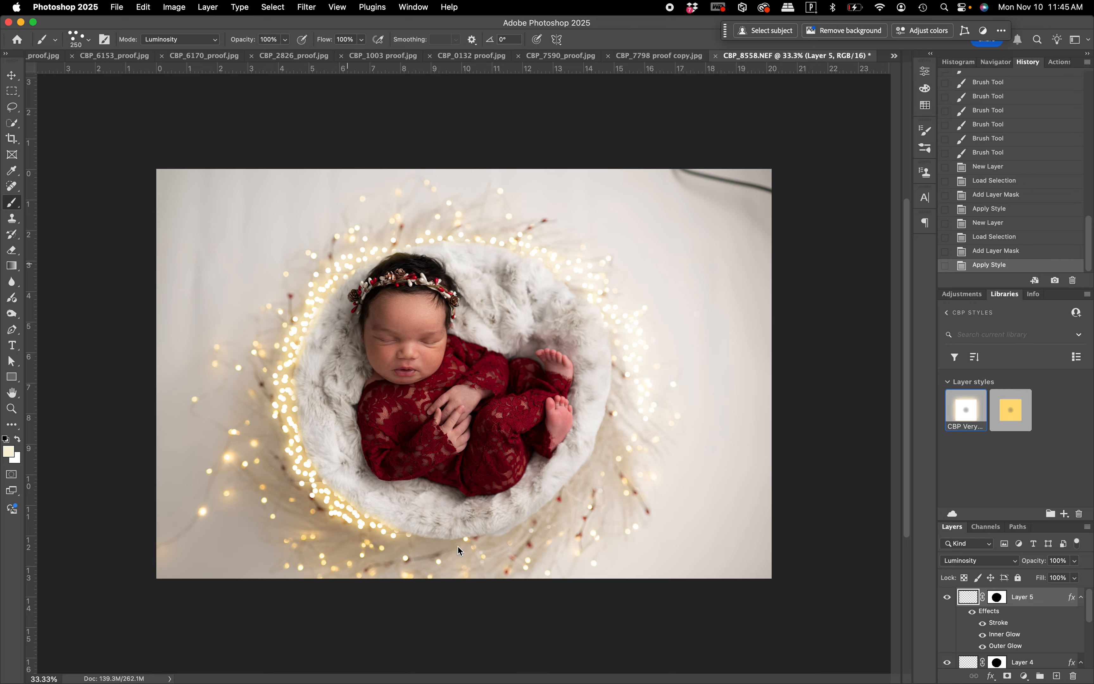
pyautogui.click(458, 547)
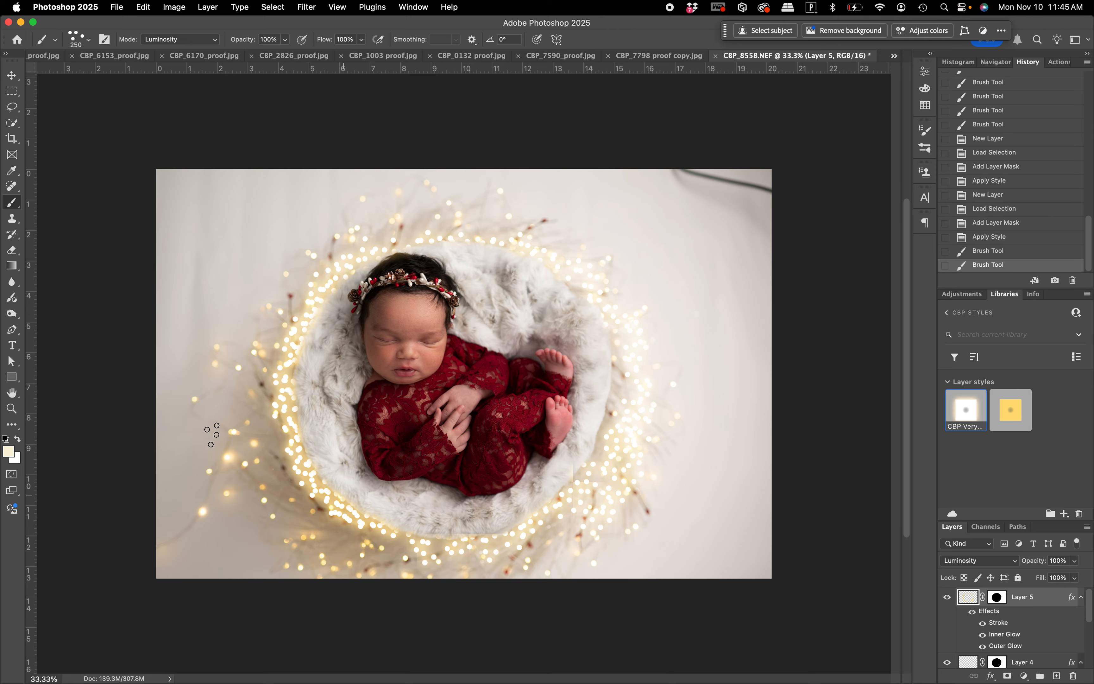
# Add individual lights at the wreath's outer edges on Layer 5 with the CBP Very Bright Lights (Single Round) brush at 70 px
pyautogui.click(88, 39)
pyautogui.scroll(-2, 109, 218)
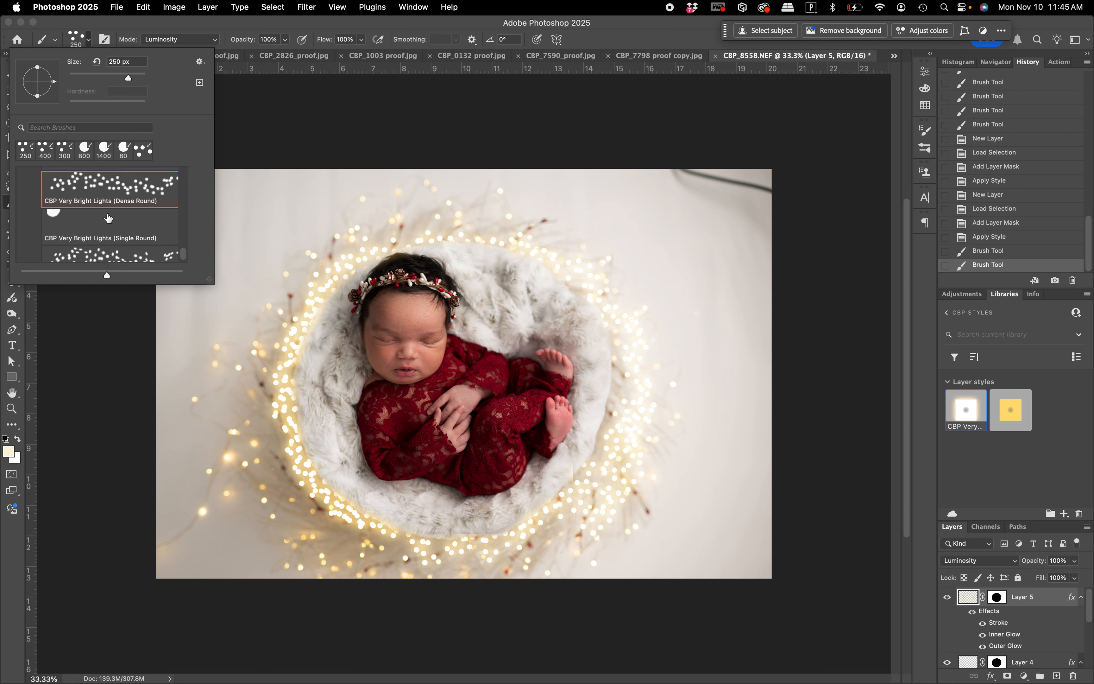
pyautogui.click(109, 223)
pyautogui.click(669, 40)
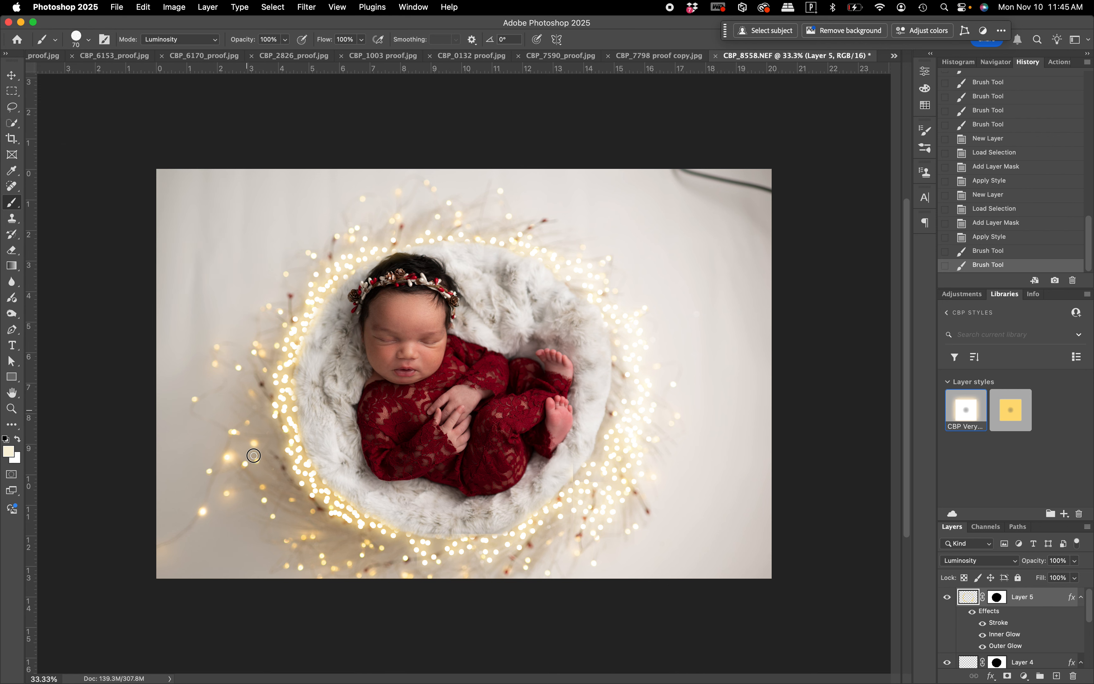
pyautogui.moveTo(298, 529)
pyautogui.mouseDown()
pyautogui.moveTo(388, 564)
pyautogui.moveTo(531, 573)
pyautogui.moveTo(648, 511)
pyautogui.moveTo(655, 436)
pyautogui.moveTo(644, 333)
pyautogui.moveTo(607, 267)
pyautogui.moveTo(553, 244)
pyautogui.moveTo(509, 207)
pyautogui.moveTo(430, 205)
pyautogui.moveTo(334, 238)
pyautogui.moveTo(272, 305)
pyautogui.moveTo(253, 351)
pyautogui.moveTo(254, 490)
pyautogui.moveTo(278, 481)
pyautogui.mouseUp()
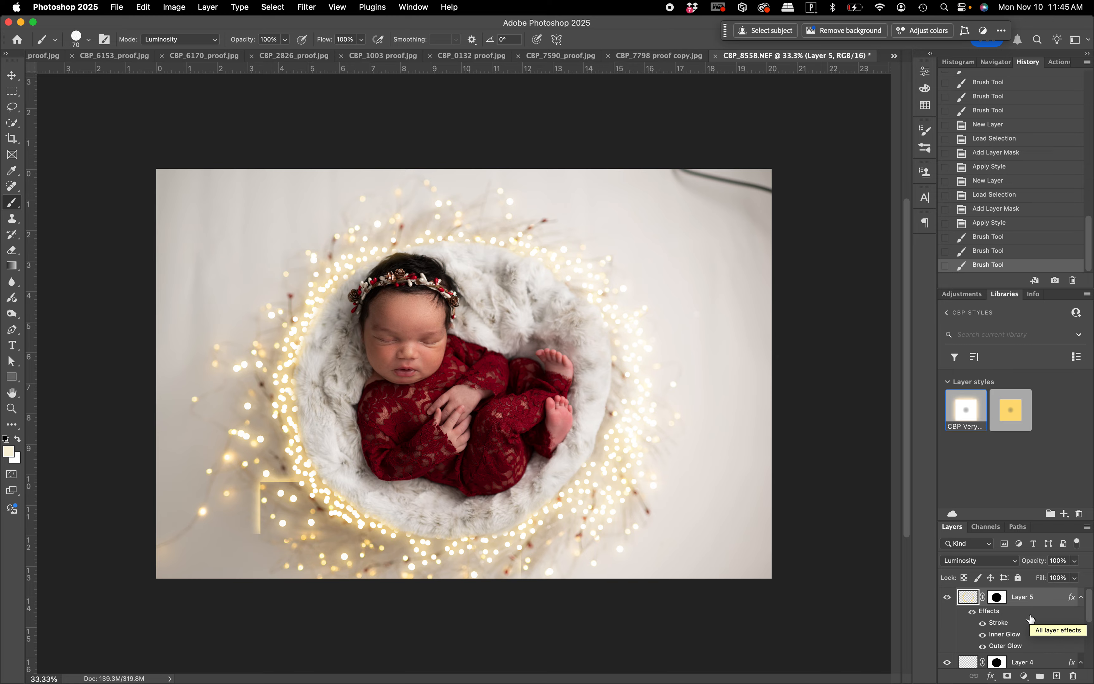
# Try flattening the image to check how the glowing lights render, and undo the flattening
pyautogui.press('super+shift+f')
pyautogui.press('Return')
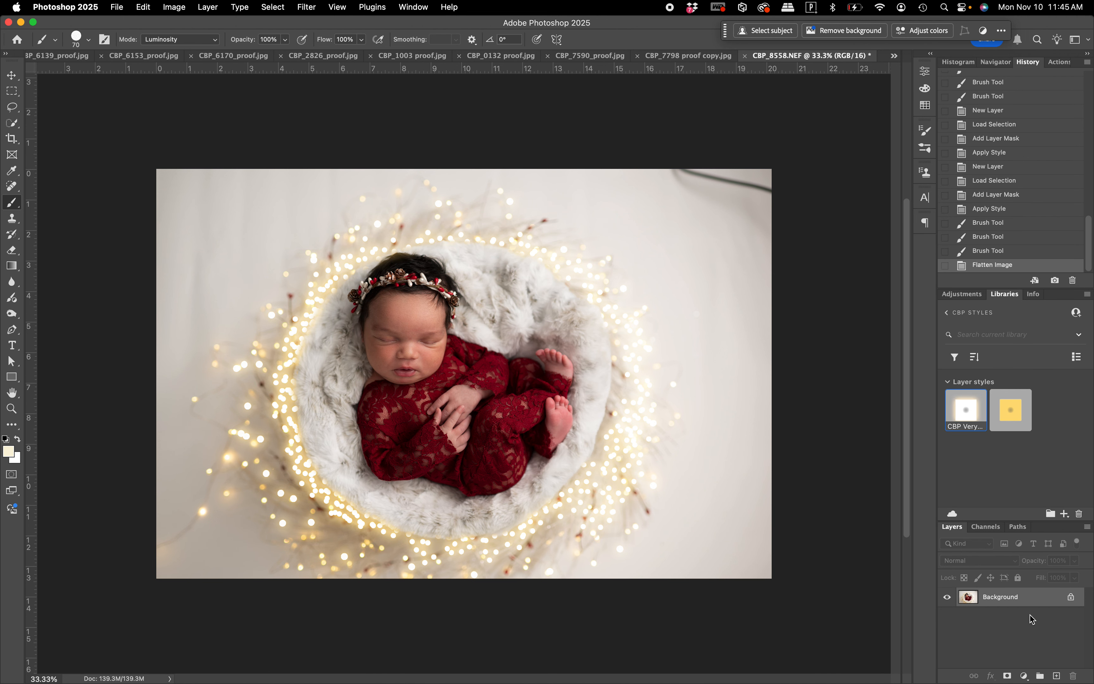
pyautogui.press('super+z')
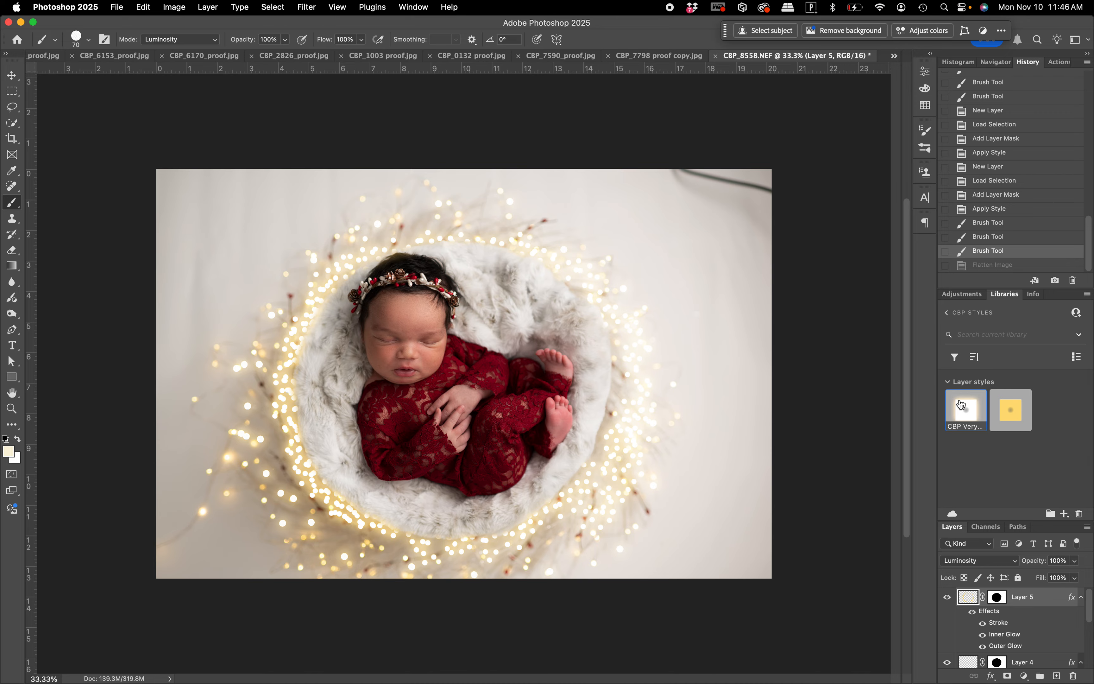
# Turn Layer 5's effects off and on, and compare the CBP Warm & Bright Style before reapplying the very bright CBP style
pyautogui.click(972, 613)
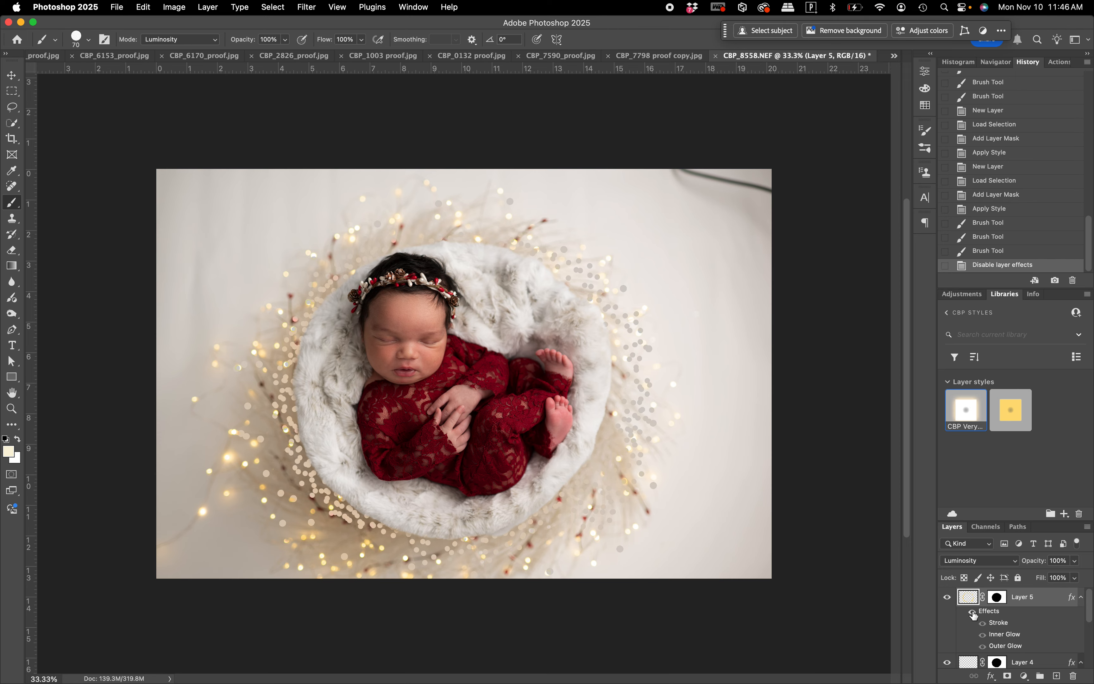
pyautogui.click(971, 612)
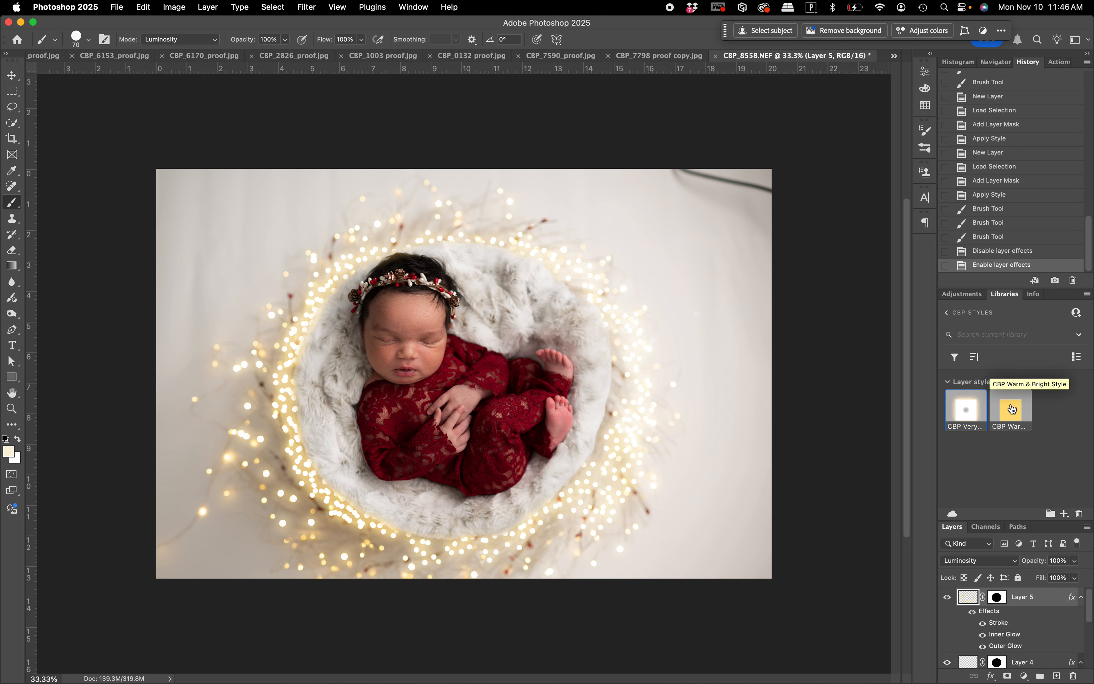
pyautogui.click(1012, 410)
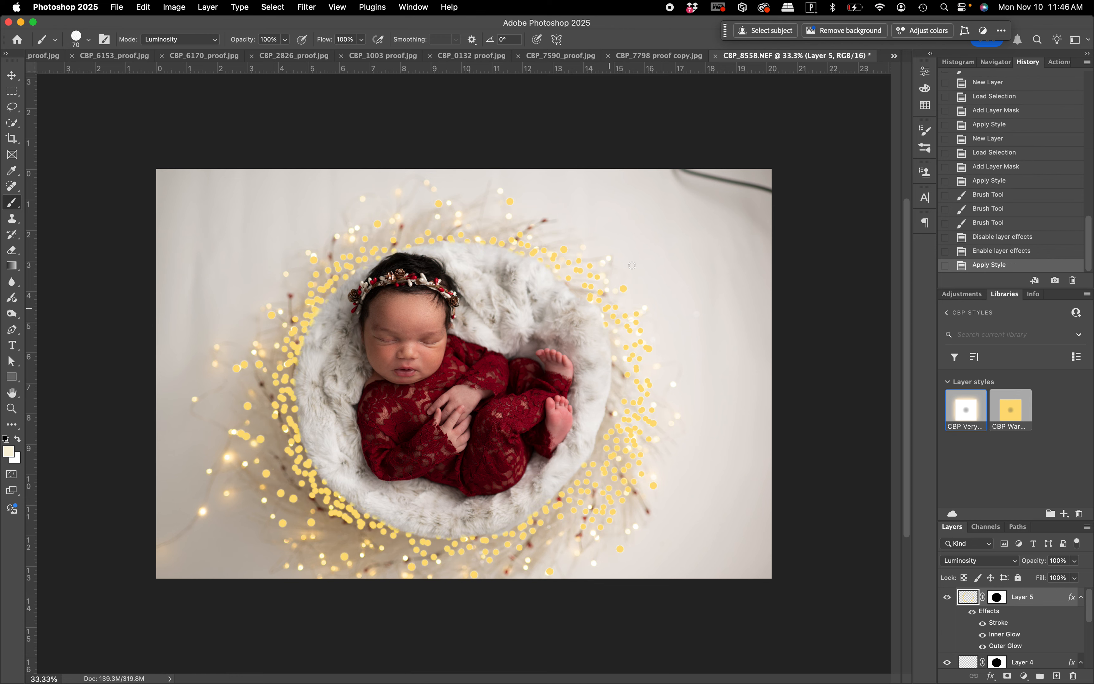
pyautogui.click(971, 421)
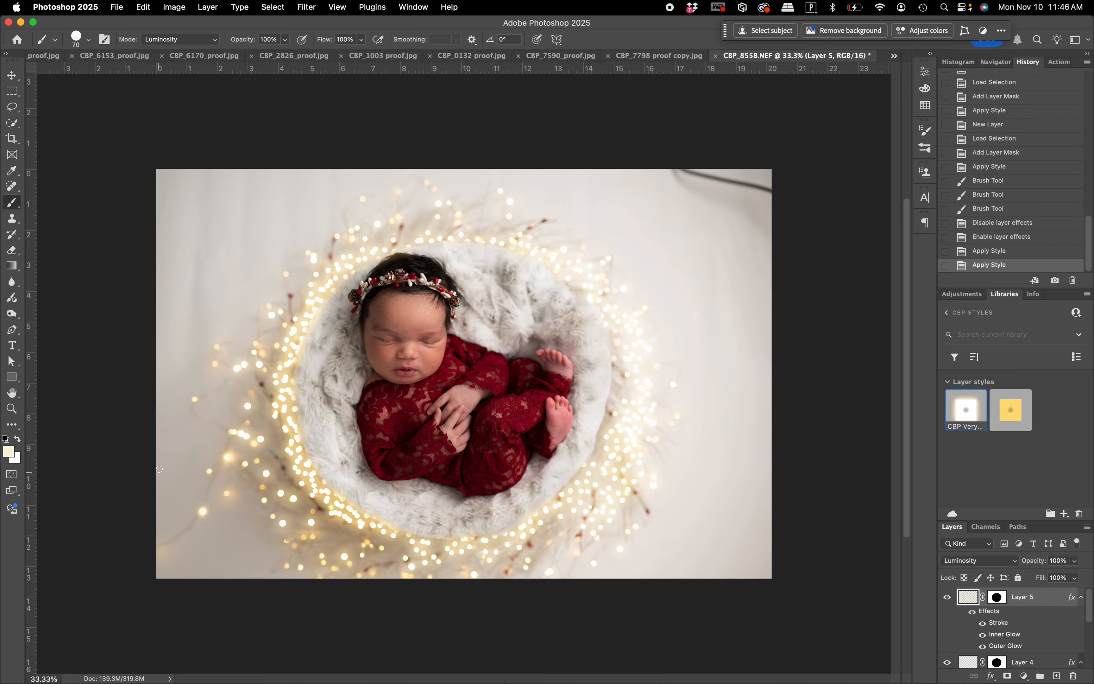
# Switch to CBP_7590_proof.jpg and add a new layer with the very bright CBP layer style
pyautogui.click(651, 57)
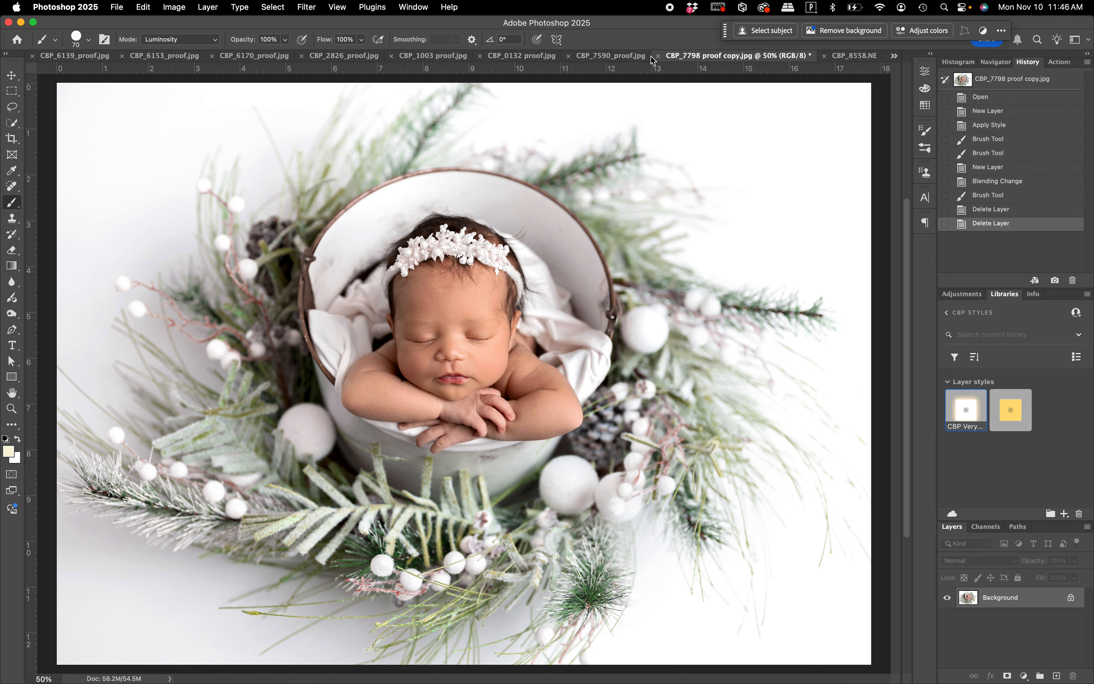
pyautogui.click(624, 55)
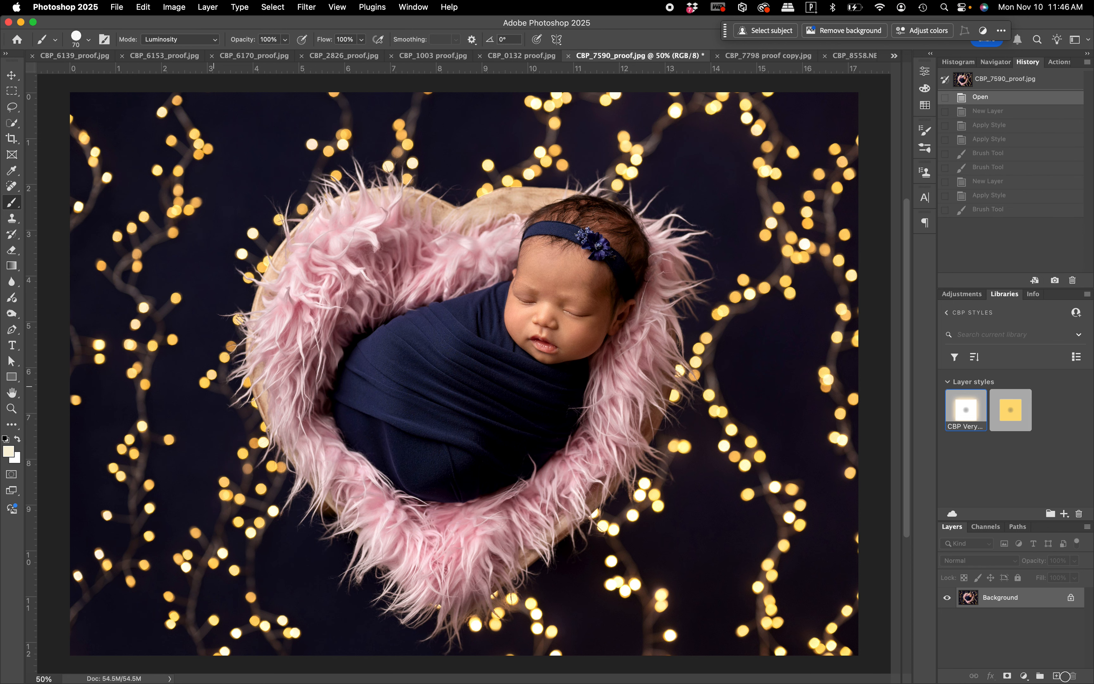
pyautogui.click(1057, 676)
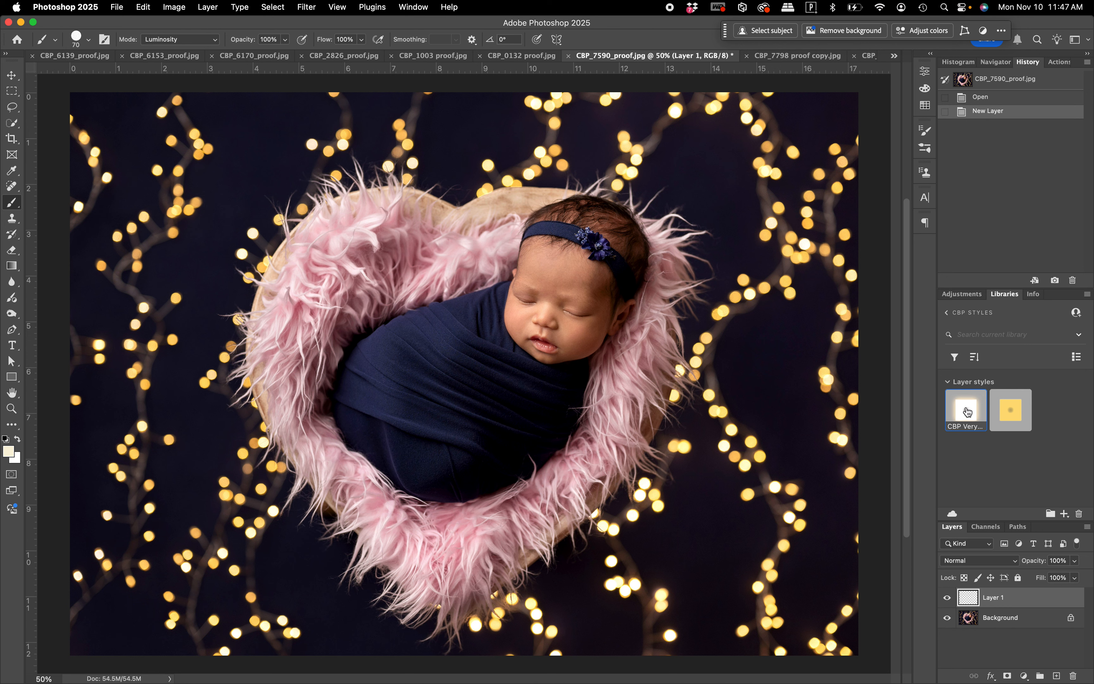
pyautogui.click(964, 414)
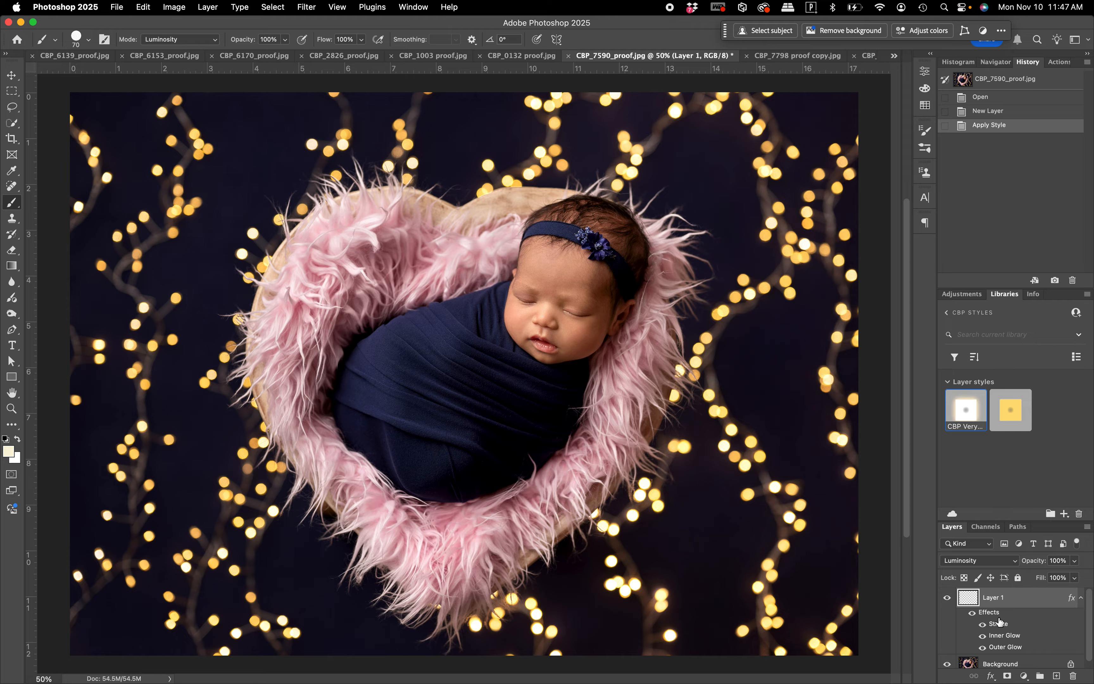
# Paint single bright lights over the light strands left of the heart-shaped bowl on Layer 1, using CBP Very Bright Lights (Single Round) at 70 px
pyautogui.click(89, 43)
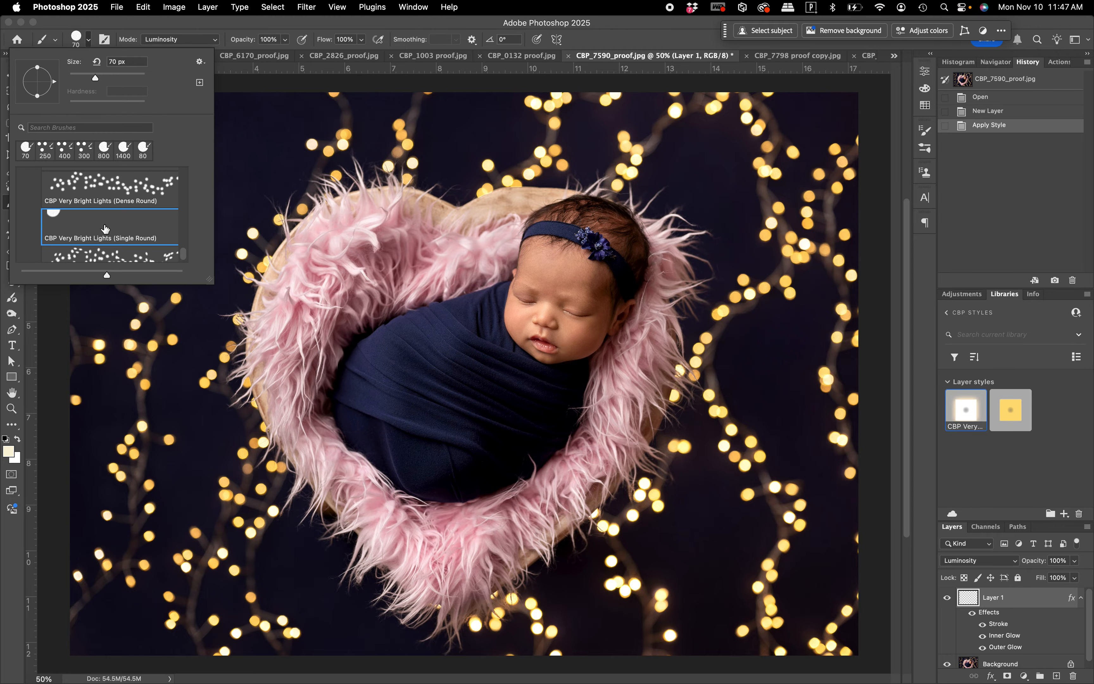
pyautogui.click(611, 38)
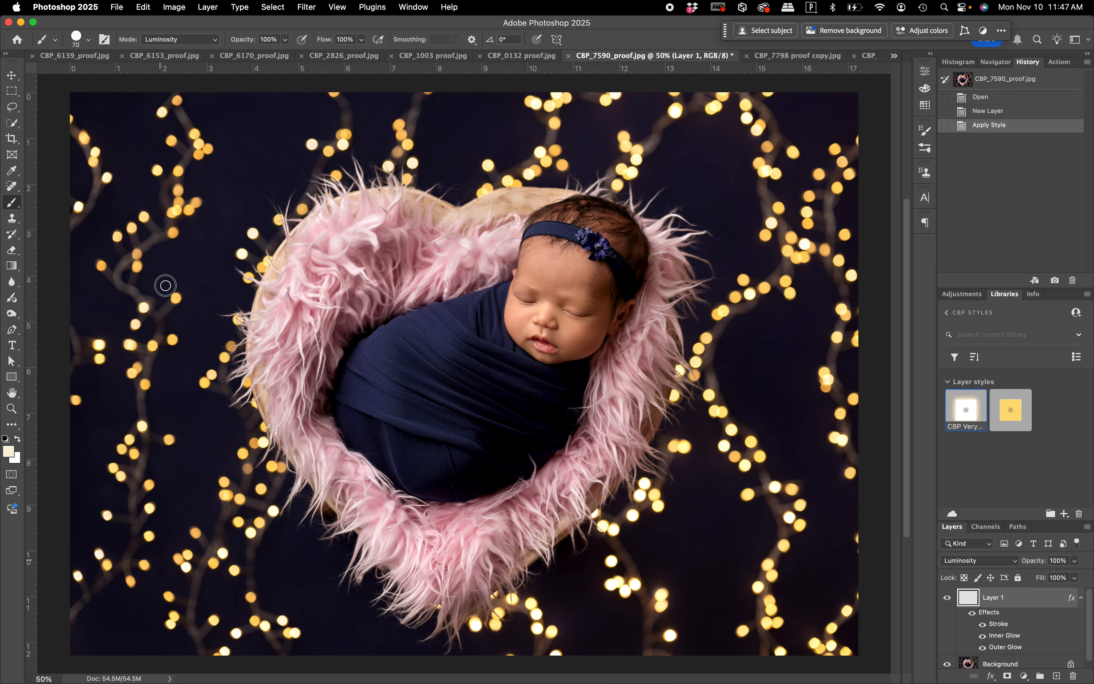
pyautogui.click(233, 145)
pyautogui.moveTo(173, 193)
pyautogui.mouseDown()
pyautogui.moveTo(146, 442)
pyautogui.moveTo(189, 266)
pyautogui.moveTo(173, 240)
pyautogui.mouseUp()
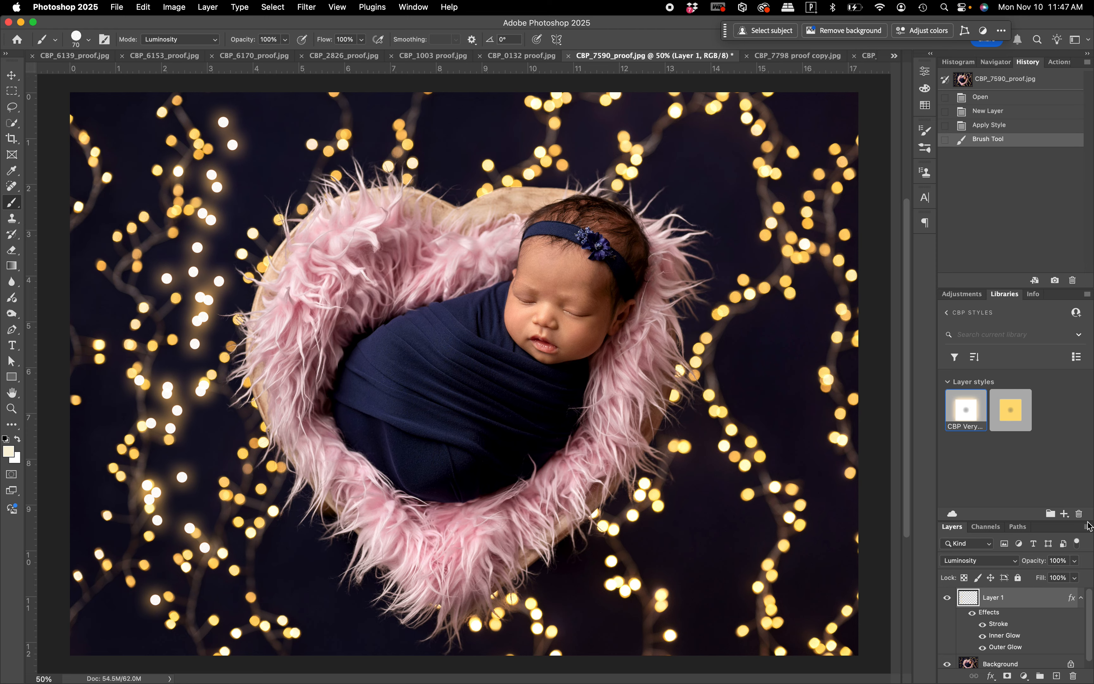
# Switch the brush to CBP Round Bokeh Warm White (Standard) from the CBP Round Bokeh Brushes group
pyautogui.click(89, 40)
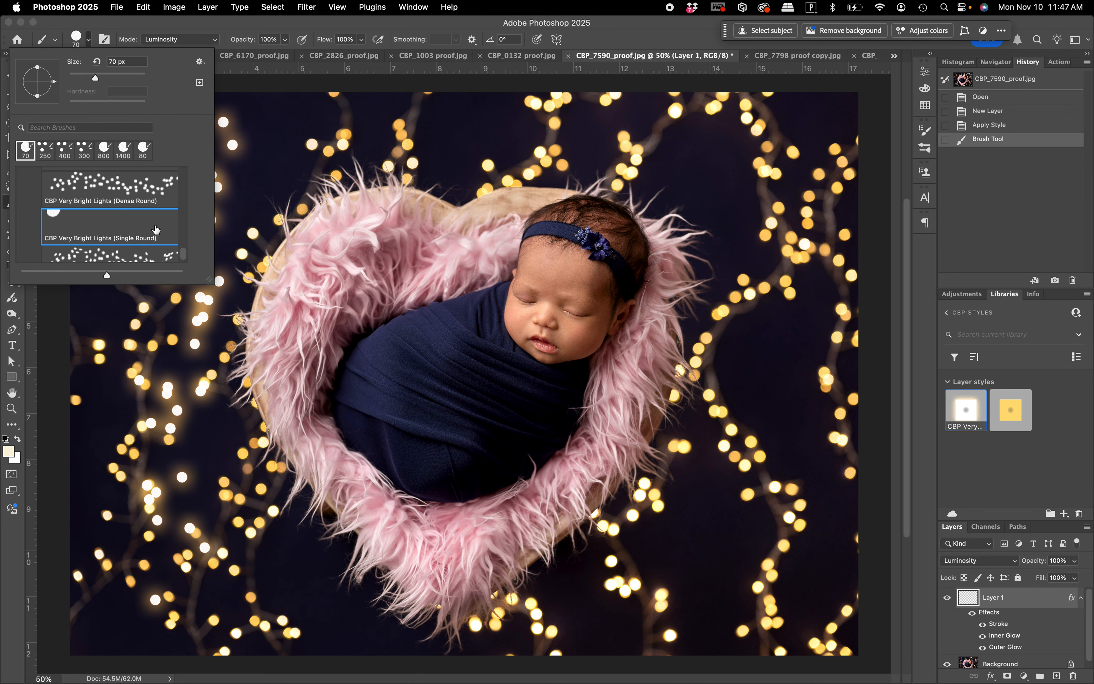
pyautogui.scroll(10, 155, 229)
pyautogui.scroll(10, 155, 230)
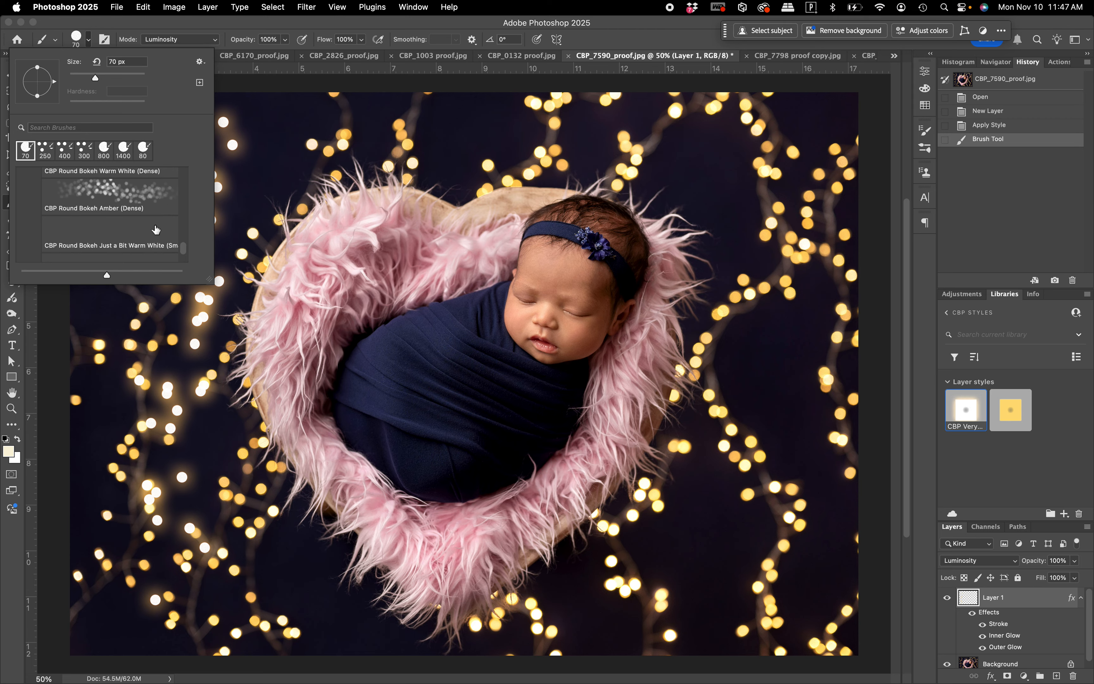
pyautogui.scroll(-1, 156, 230)
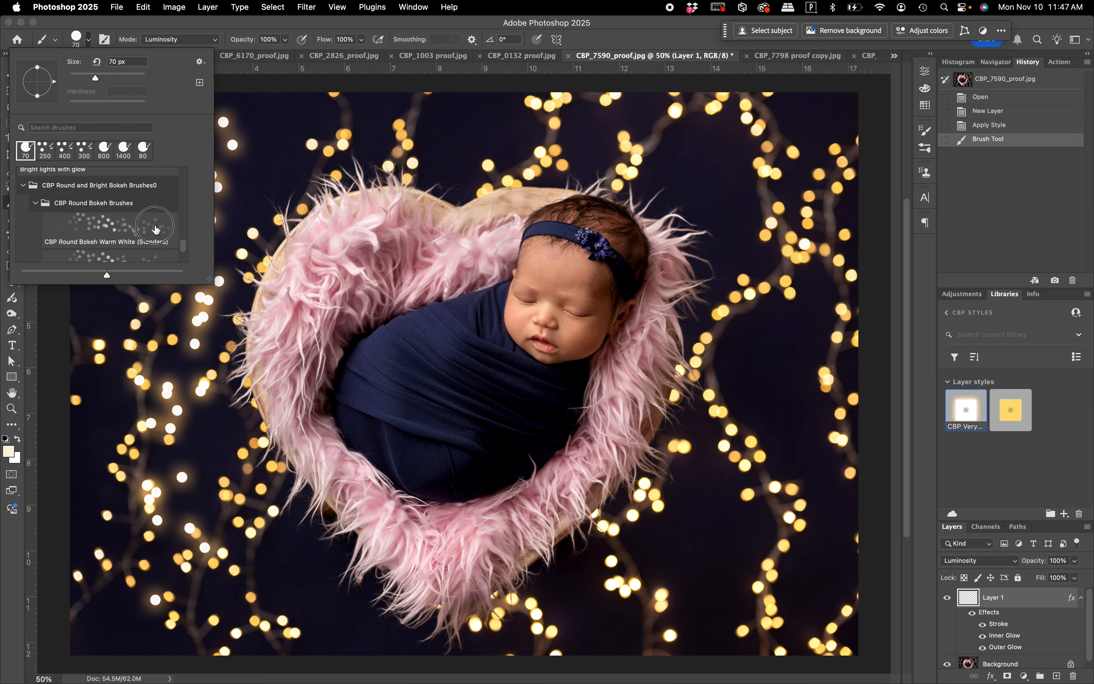
pyautogui.click(155, 229)
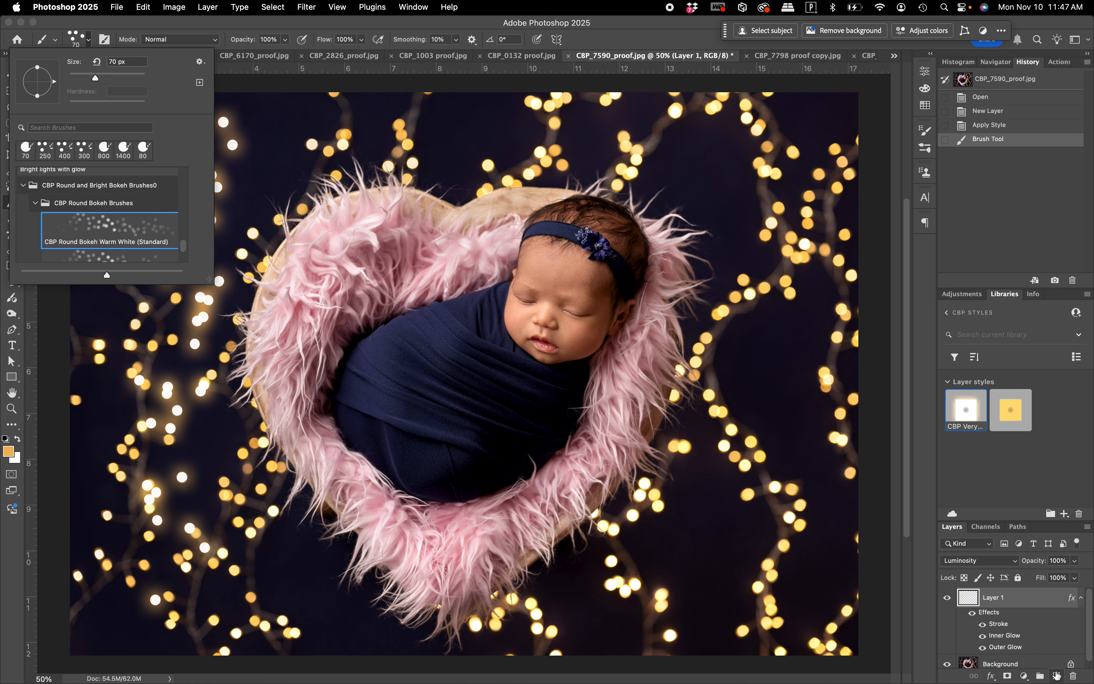
# Add a new layer above Layer 1 and set its blending mode to Hard Light
pyautogui.click(1057, 675)
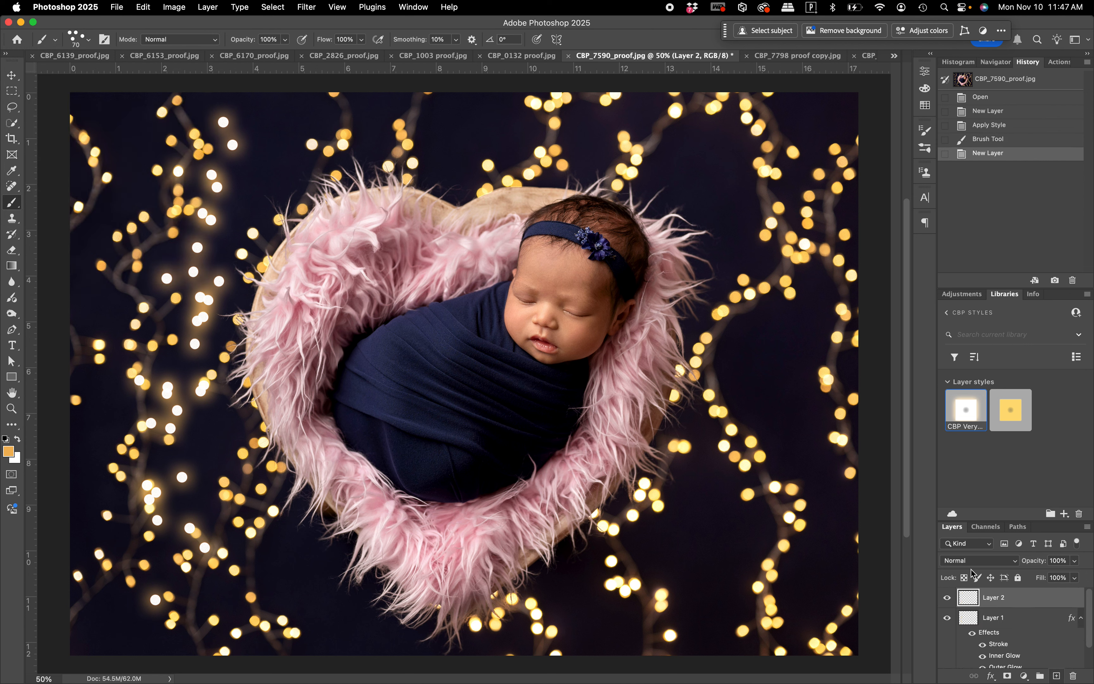
pyautogui.click(964, 560)
pyautogui.scroll(-5, 972, 556)
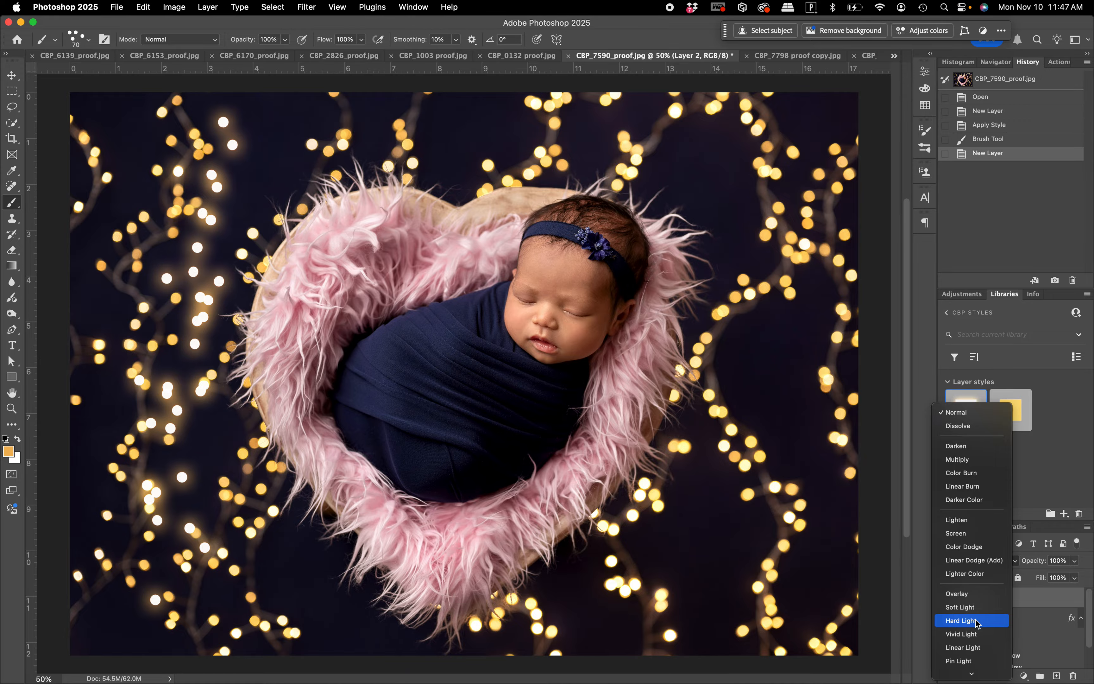
pyautogui.click(976, 620)
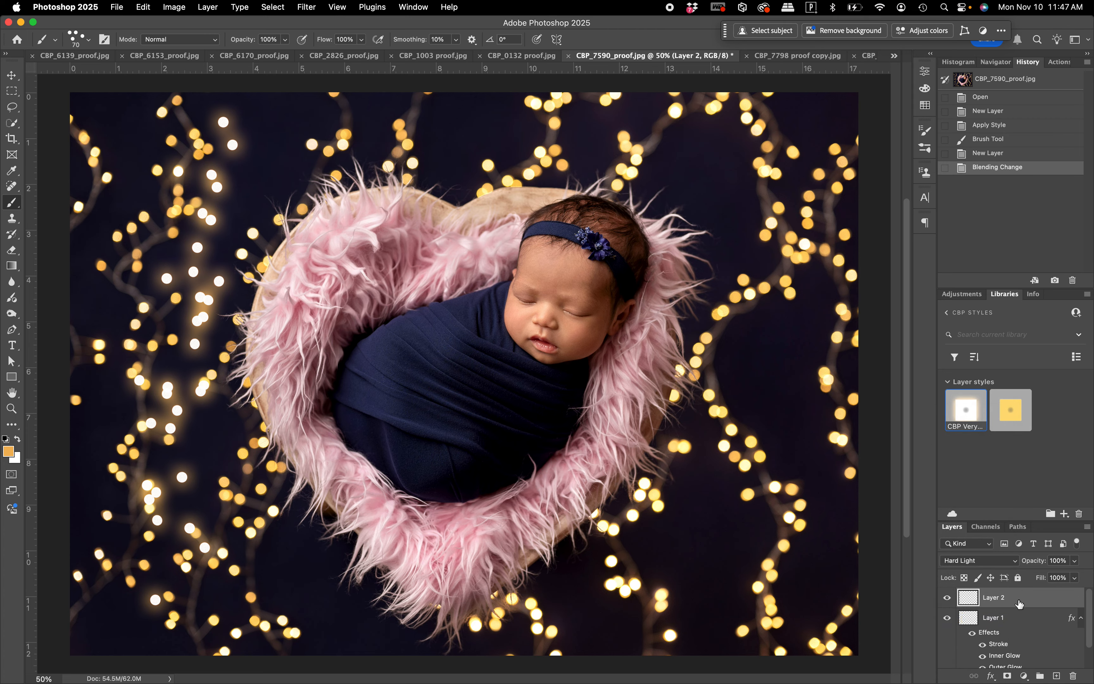
# Paint warm bokeh on Layer 2 along the light strands left of the heart-shaped bowl, with the brush at 300 px
pyautogui.click(90, 40)
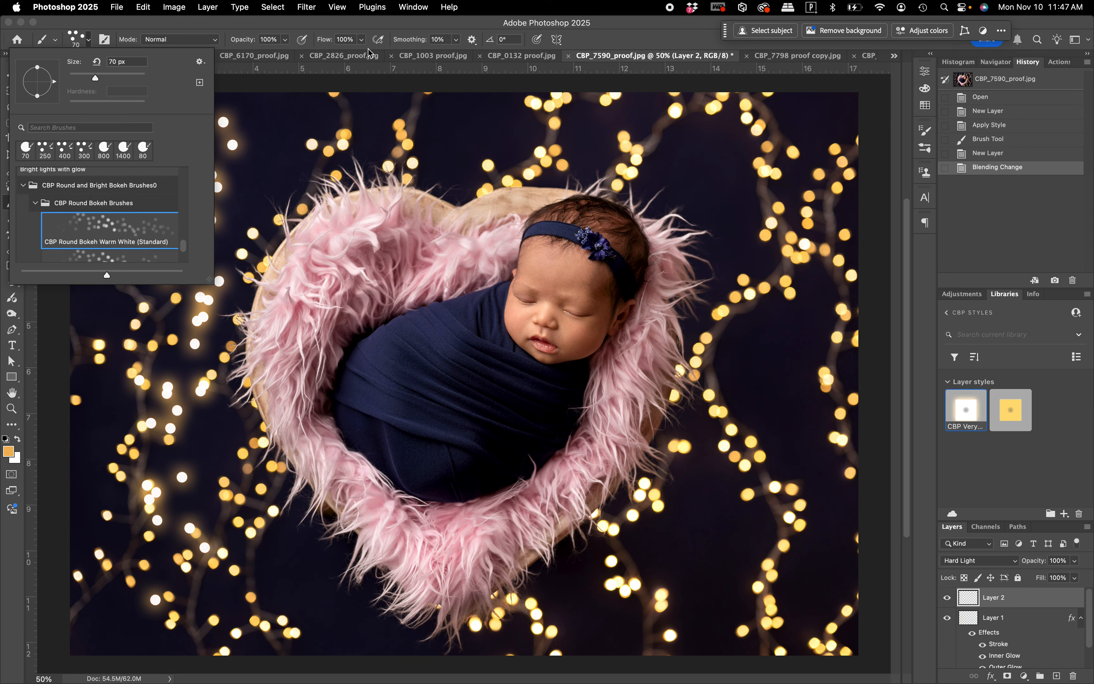
pyautogui.click(338, 96)
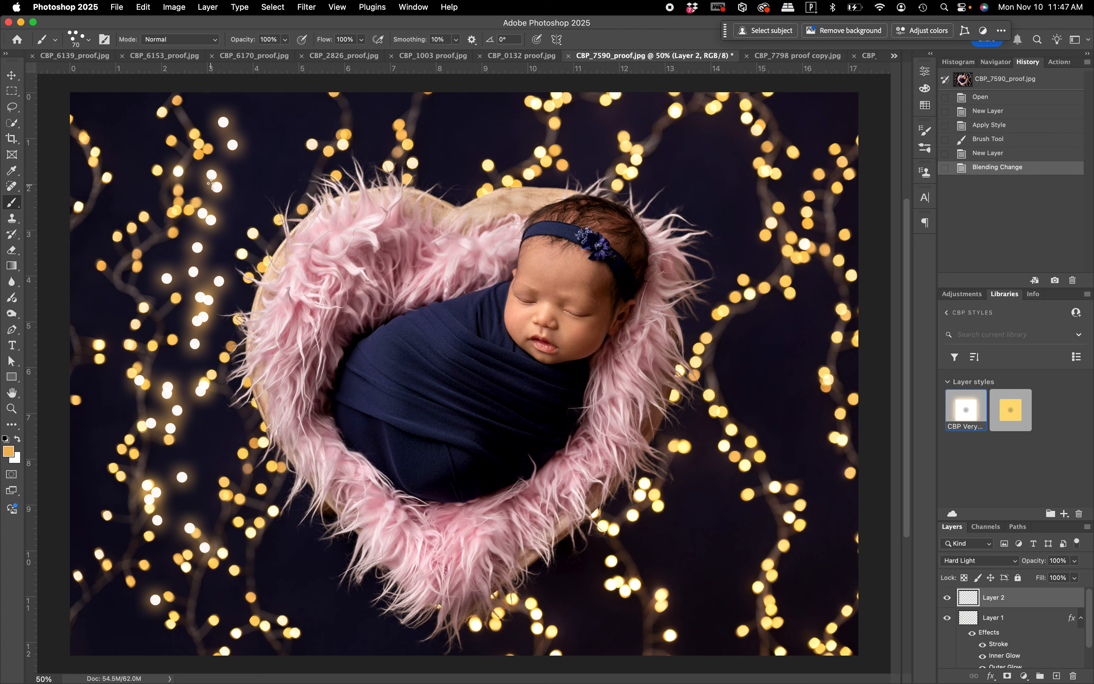
pyautogui.press(']')
pyautogui.press(']')
pyautogui.press(']')
pyautogui.press(']')
pyautogui.press(']')
pyautogui.press(']')
pyautogui.press(']')
pyautogui.press(']')
pyautogui.press('[')
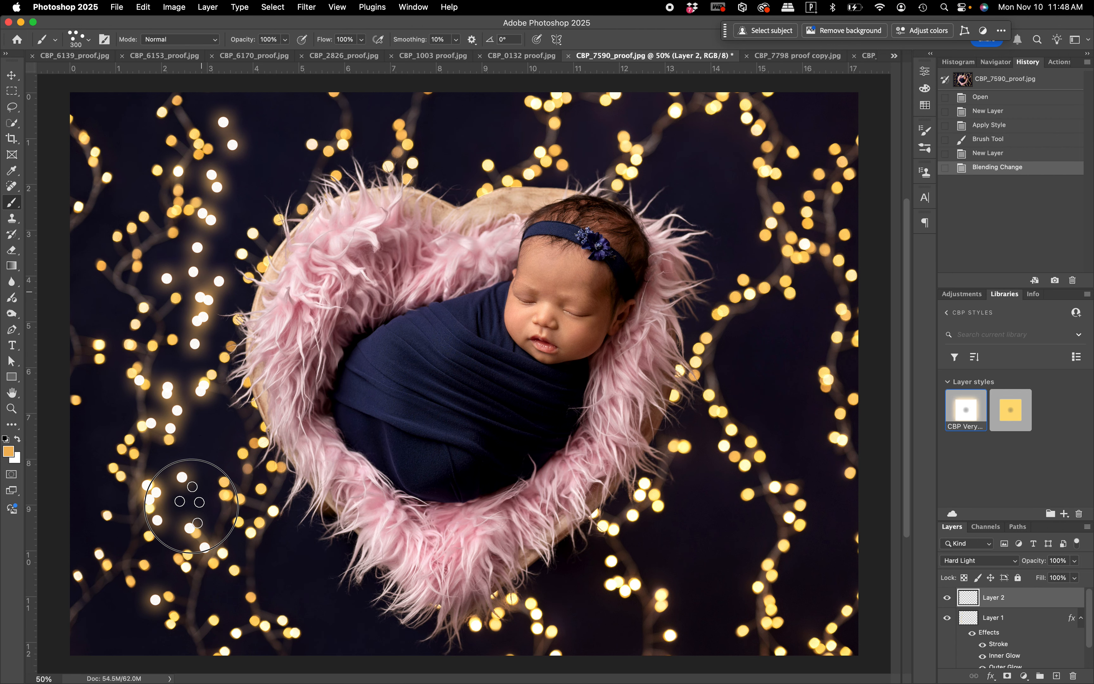
pyautogui.moveTo(188, 514)
pyautogui.mouseDown()
pyautogui.moveTo(126, 589)
pyautogui.moveTo(153, 606)
pyautogui.moveTo(167, 470)
pyautogui.moveTo(241, 267)
pyautogui.moveTo(239, 154)
pyautogui.moveTo(203, 89)
pyautogui.moveTo(185, 240)
pyautogui.mouseUp()
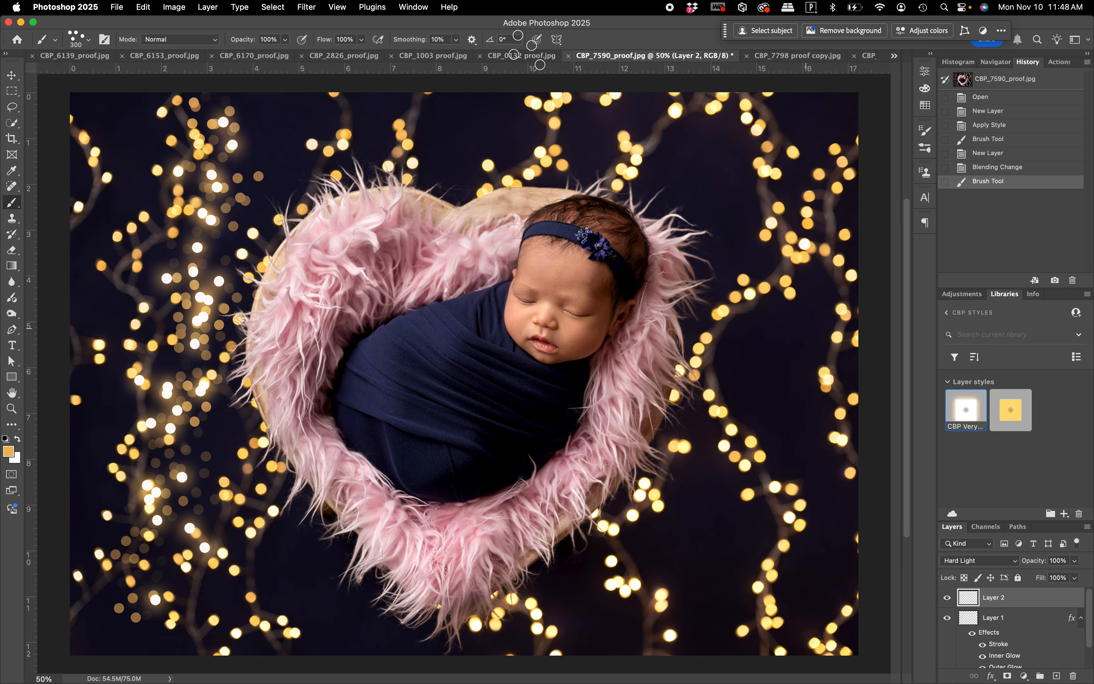
# Switch to CBP_0132 proof.jpg, browse the round bokeh brushes and choose CBP Round Bokeh Warm White (Standard)
pyautogui.click(526, 56)
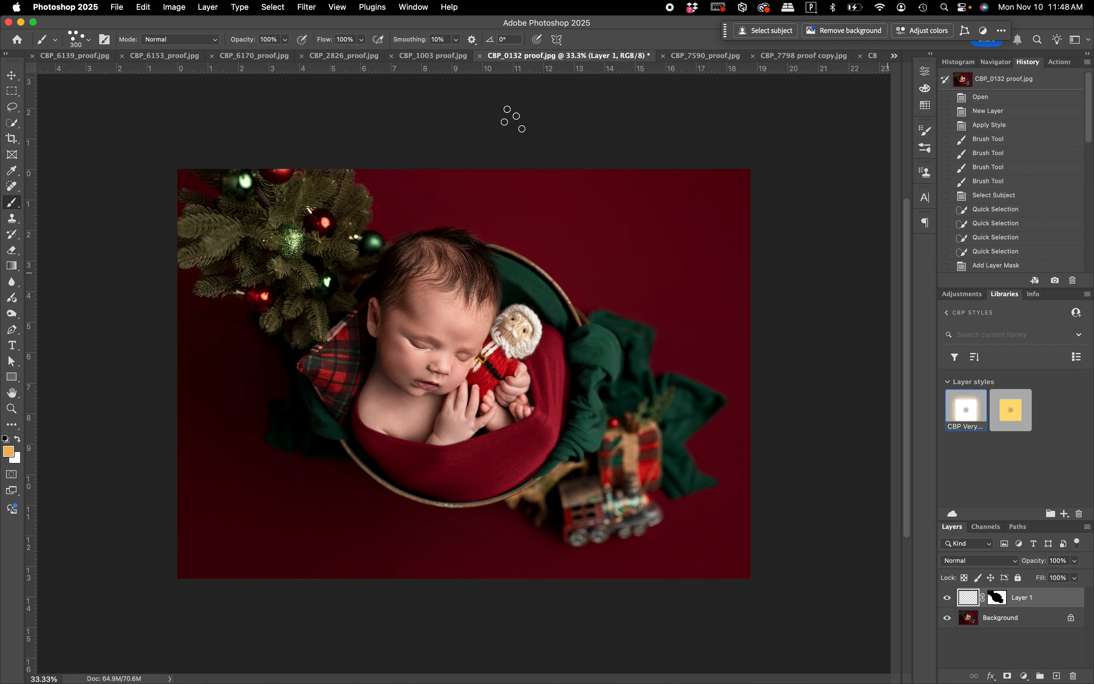
pyautogui.click(89, 39)
pyautogui.scroll(-3, 127, 208)
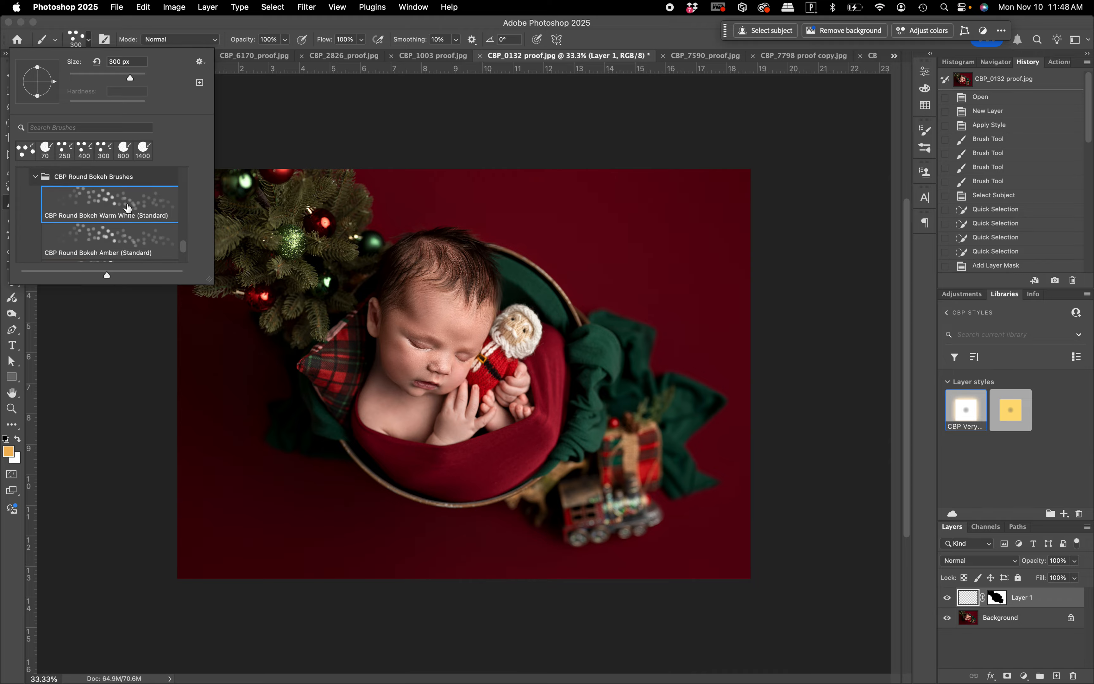
pyautogui.scroll(-1, 128, 208)
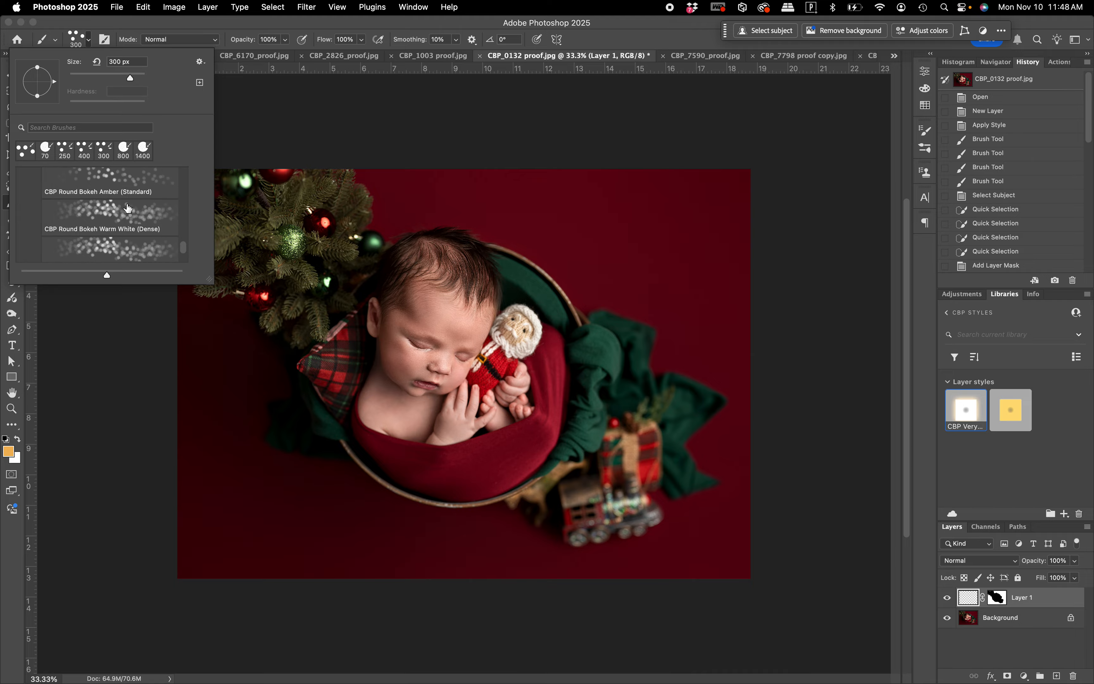
pyautogui.click(152, 209)
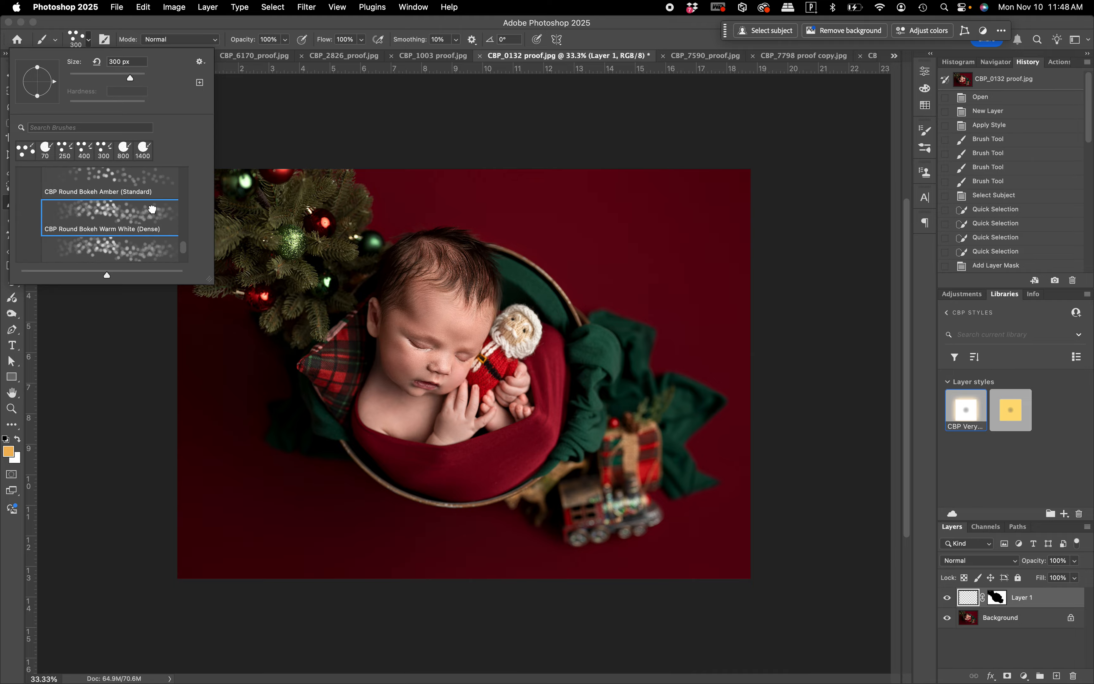
pyautogui.scroll(-5, 152, 209)
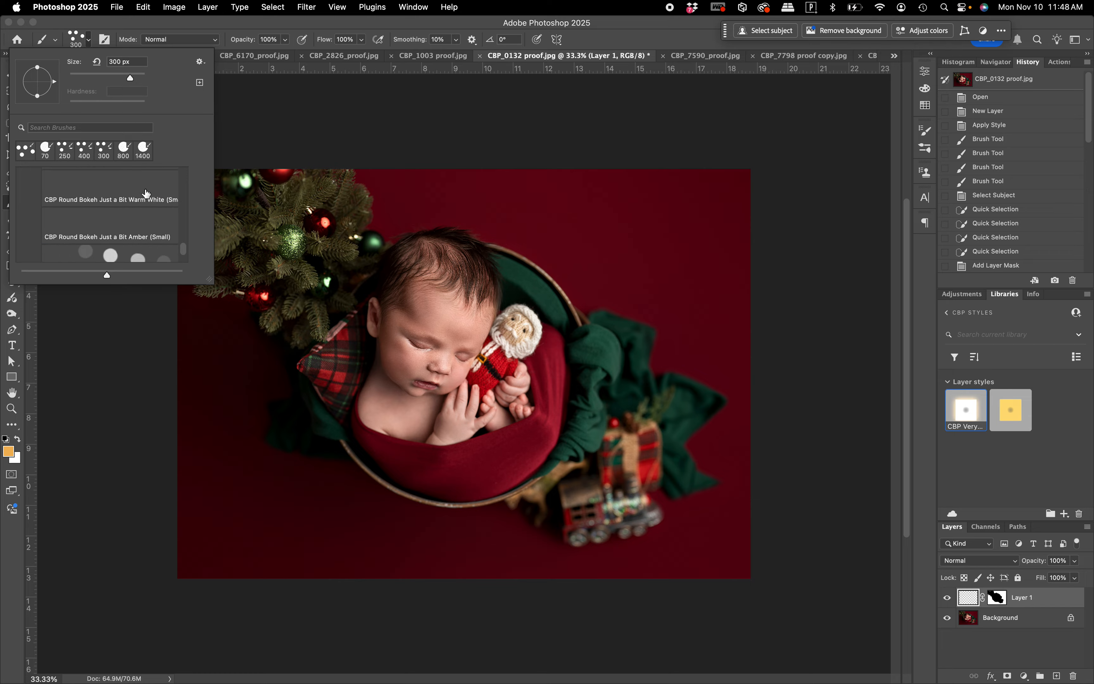
pyautogui.click(144, 192)
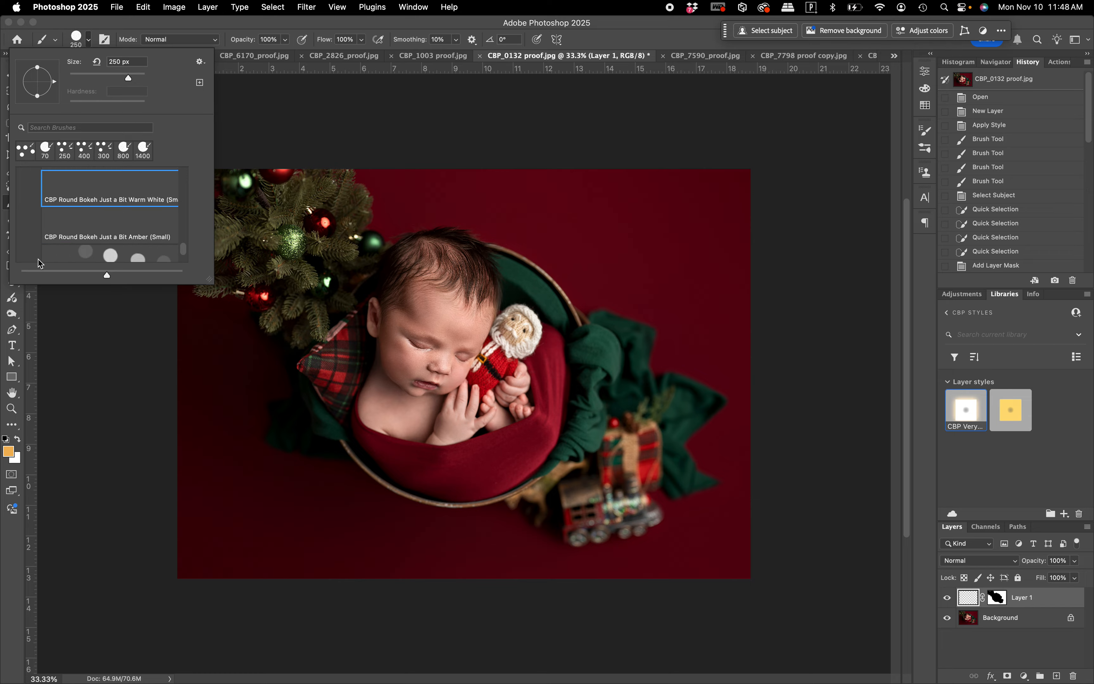
pyautogui.scroll(5, 99, 225)
pyautogui.click(98, 224)
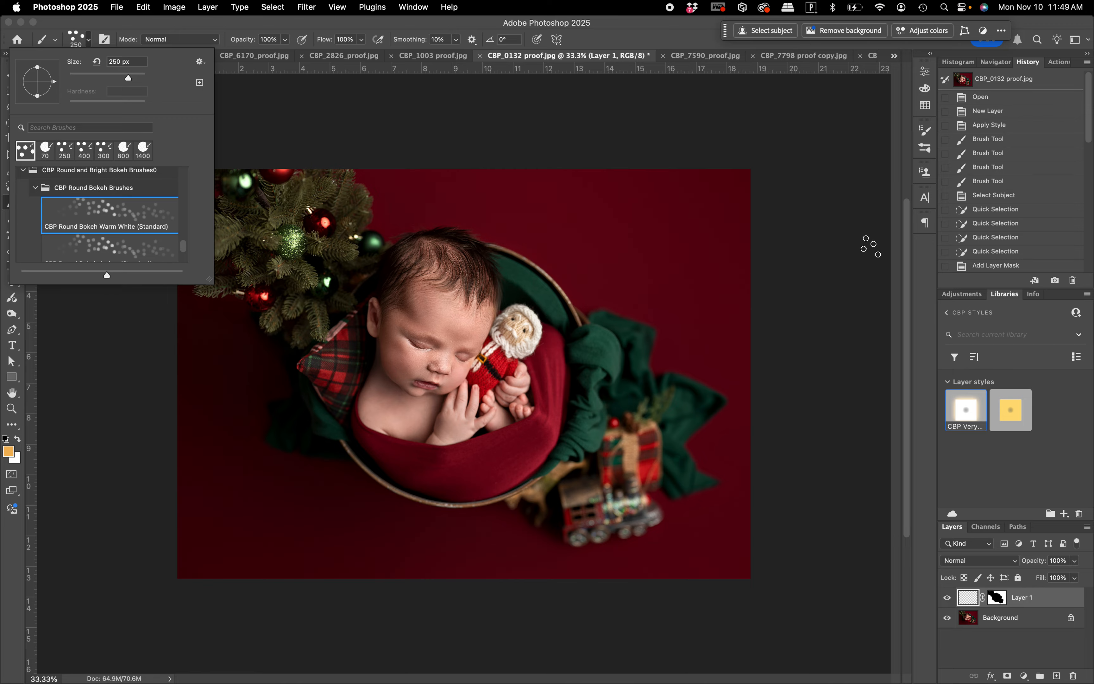
# Set the blending mode of the masked Layer 1 to Hard Light
pyautogui.click(1049, 602)
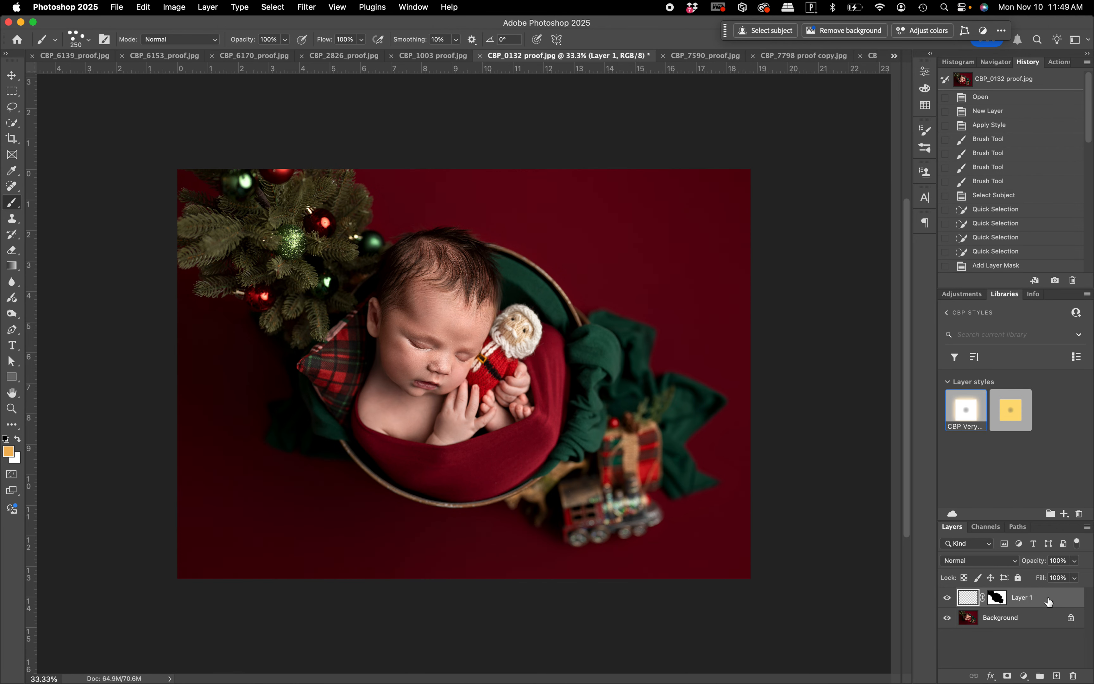
pyautogui.click(980, 560)
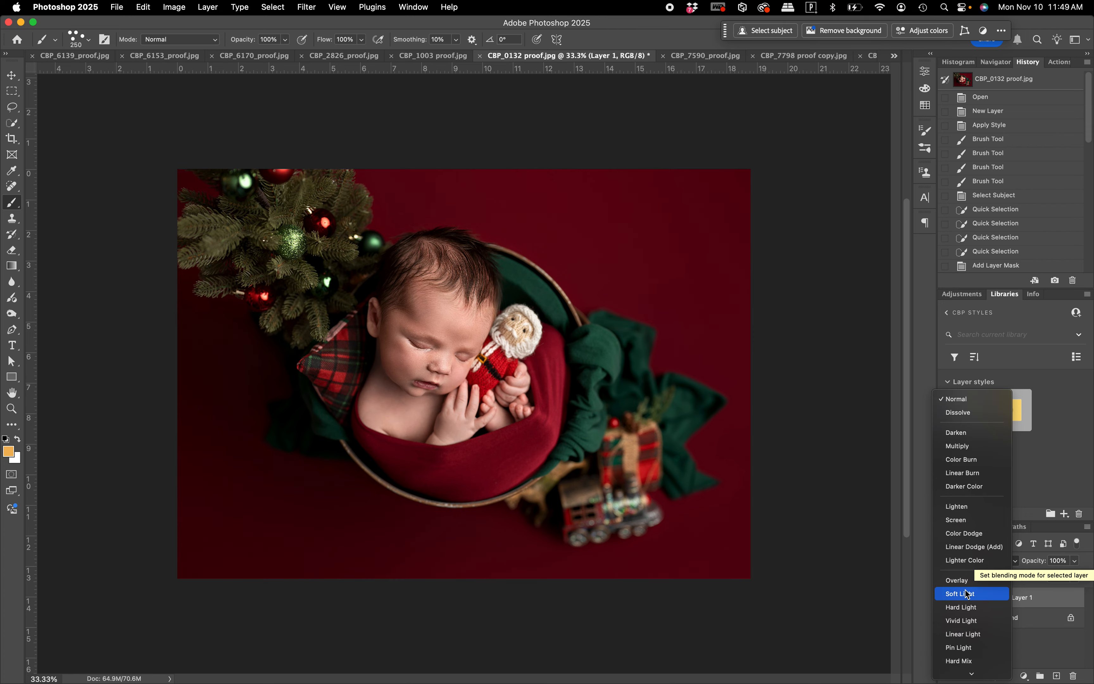
pyautogui.click(962, 607)
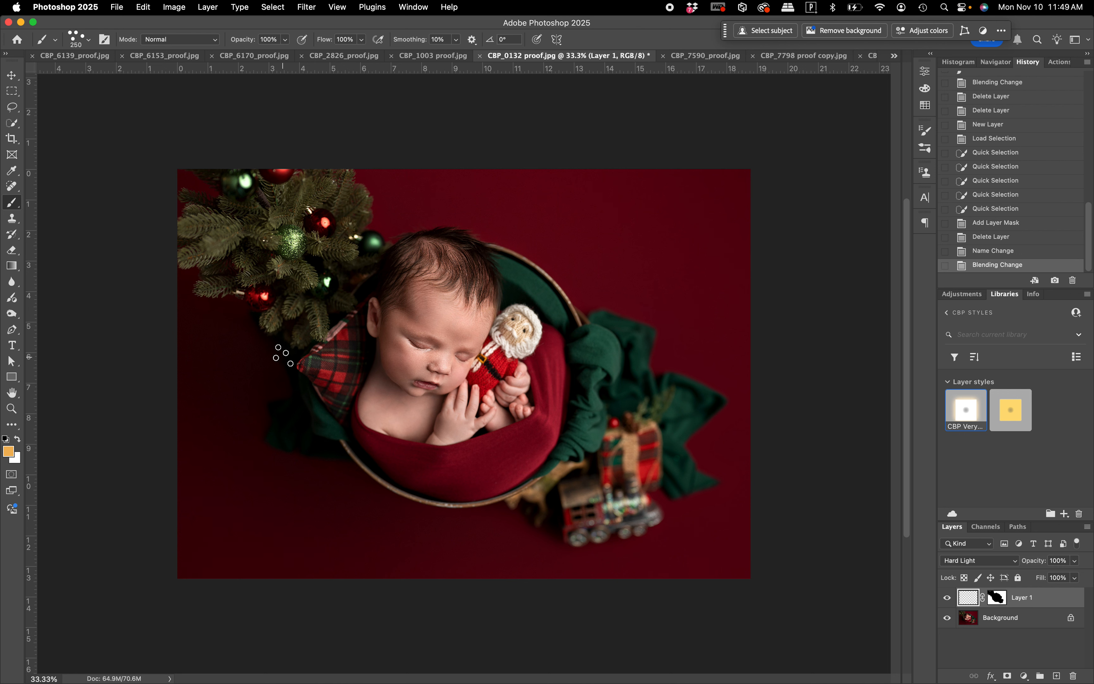
# Paint warm bokeh on Layer 1 around the lower left and upper right rims of the baby's basket, with the brush at 400 px
pyautogui.press(']')
pyautogui.press(']')
pyautogui.moveTo(283, 355)
pyautogui.mouseDown()
pyautogui.moveTo(303, 427)
pyautogui.moveTo(337, 473)
pyautogui.moveTo(414, 506)
pyautogui.moveTo(514, 507)
pyautogui.moveTo(539, 491)
pyautogui.moveTo(461, 517)
pyautogui.moveTo(370, 507)
pyautogui.mouseUp()
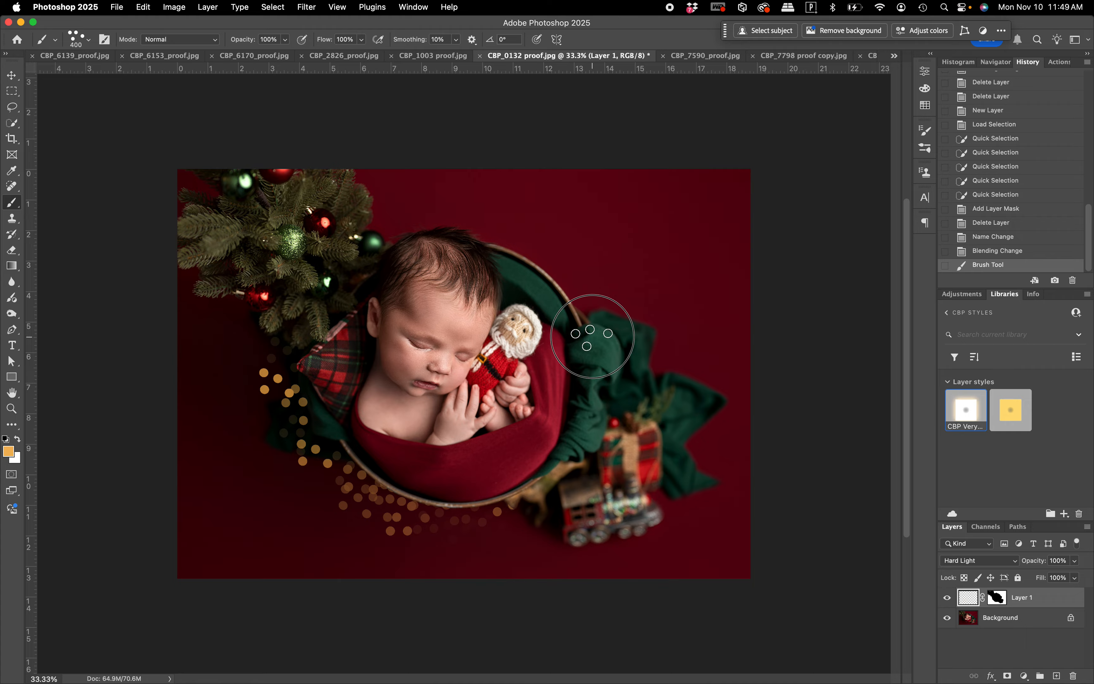
pyautogui.moveTo(592, 336)
pyautogui.mouseDown()
pyautogui.moveTo(592, 292)
pyautogui.moveTo(516, 228)
pyautogui.moveTo(430, 218)
pyautogui.mouseUp()
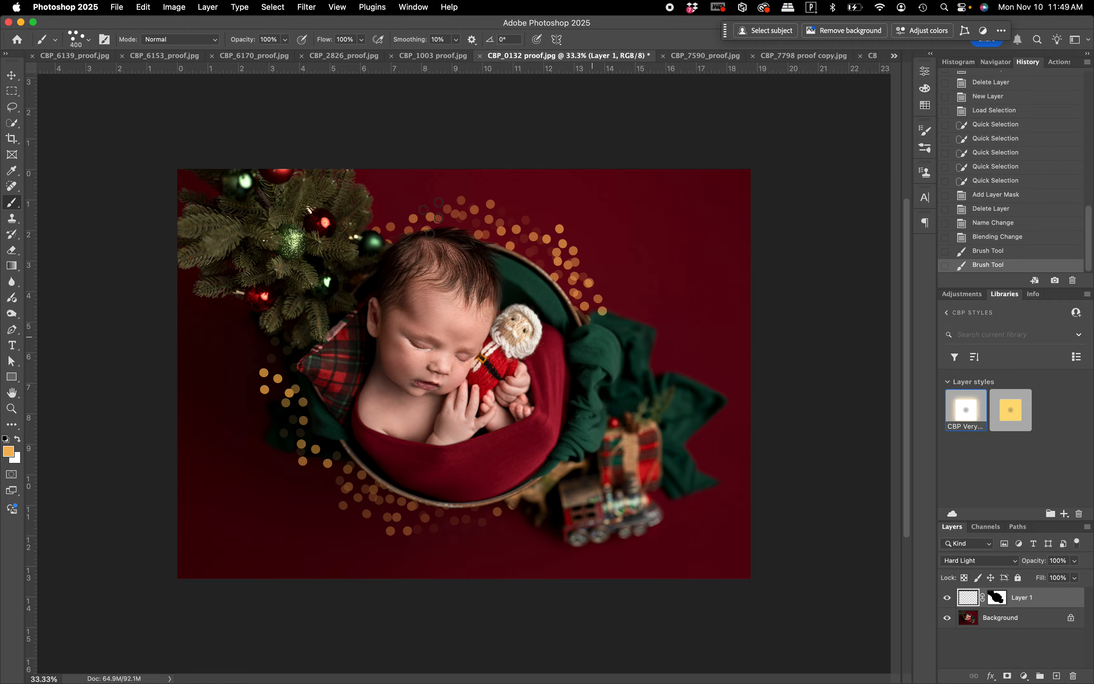
# Check Layer 1's Hard Light blending mode, and add a new layer above it with the very bright CBP layer style
pyautogui.click(978, 564)
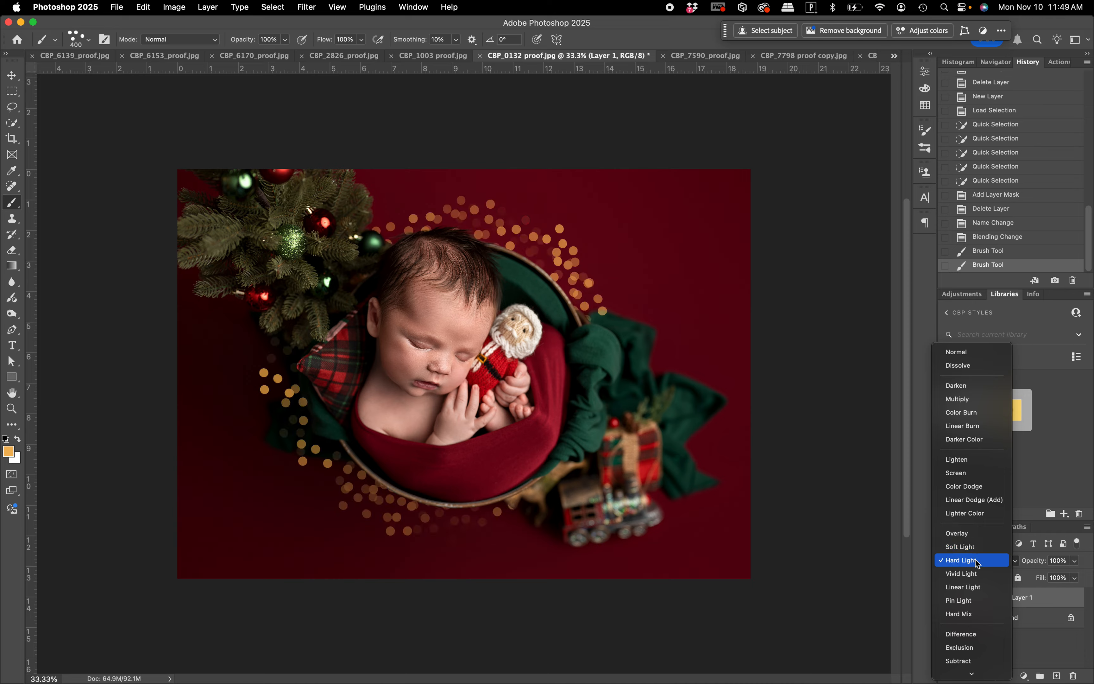
pyautogui.click(975, 560)
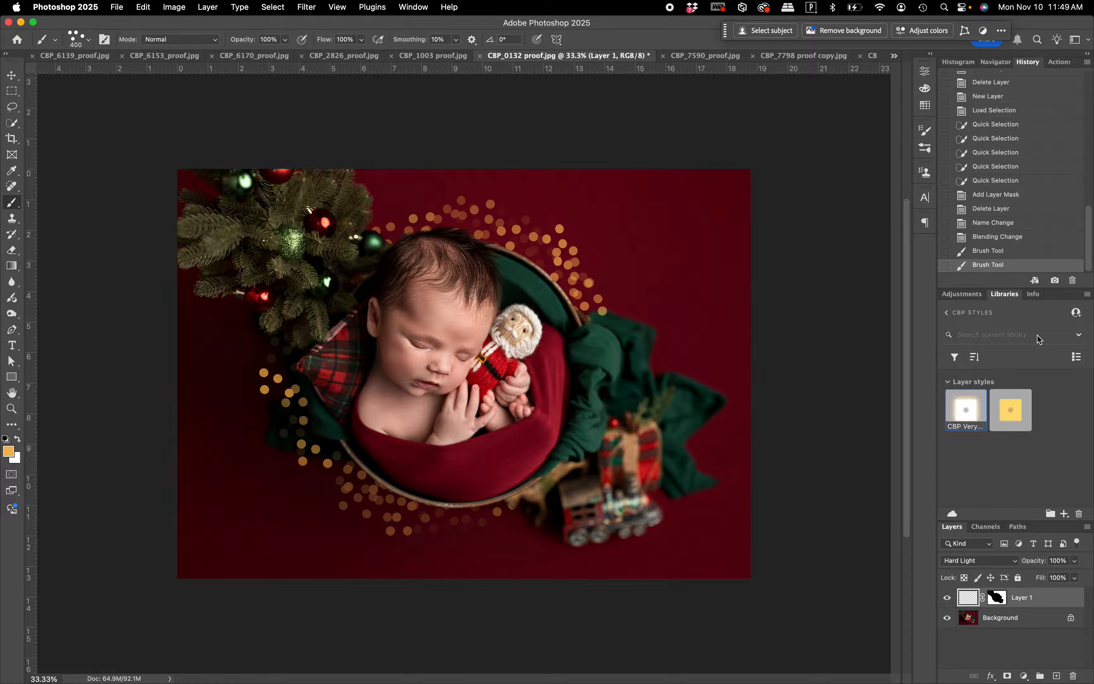
pyautogui.click(1057, 675)
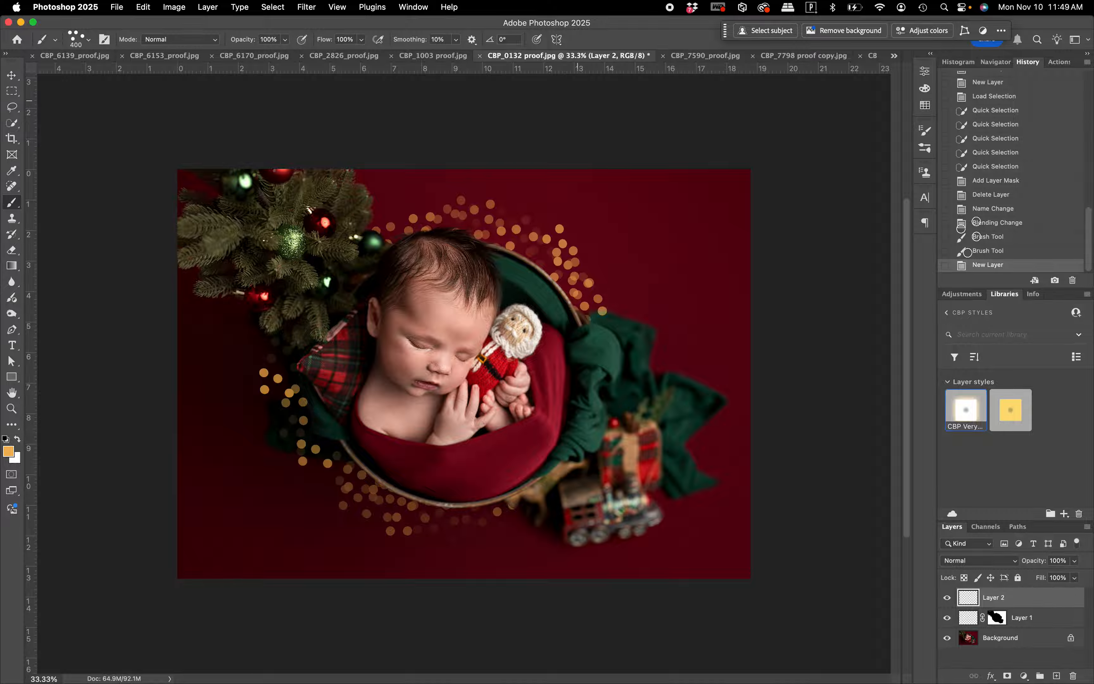
pyautogui.click(966, 417)
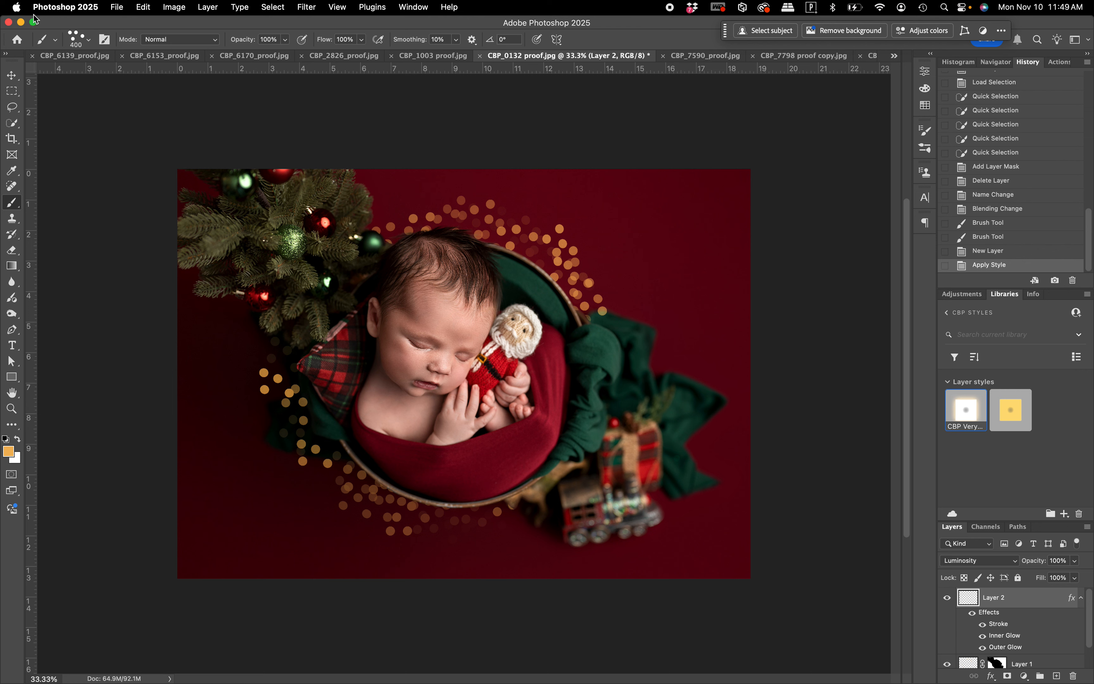
# Browse the CBP light brushes and choose CBP Very Bright Lights (Single Round)
pyautogui.click(88, 40)
pyautogui.scroll(-5, 116, 230)
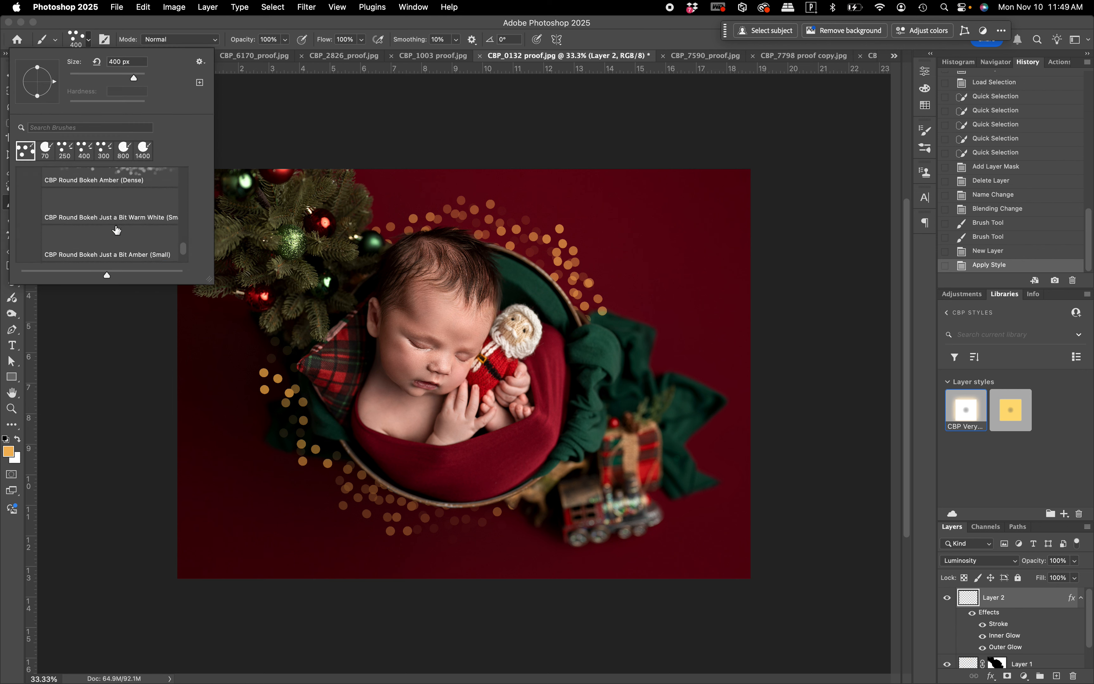
pyautogui.scroll(-2, 116, 230)
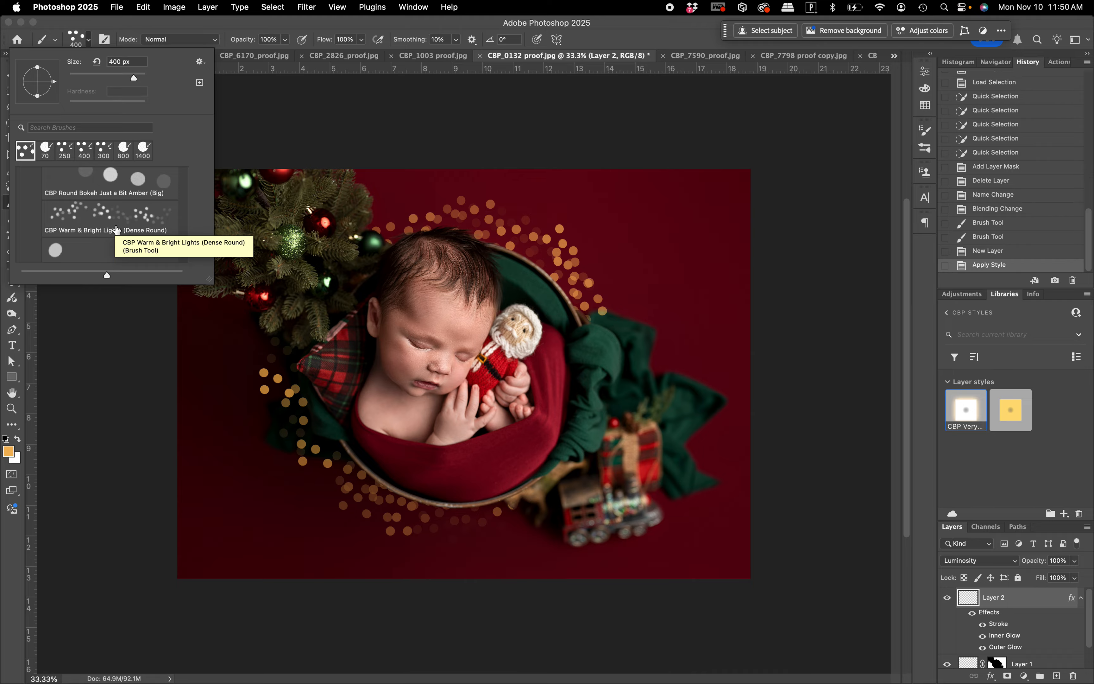
pyautogui.scroll(-3, 116, 229)
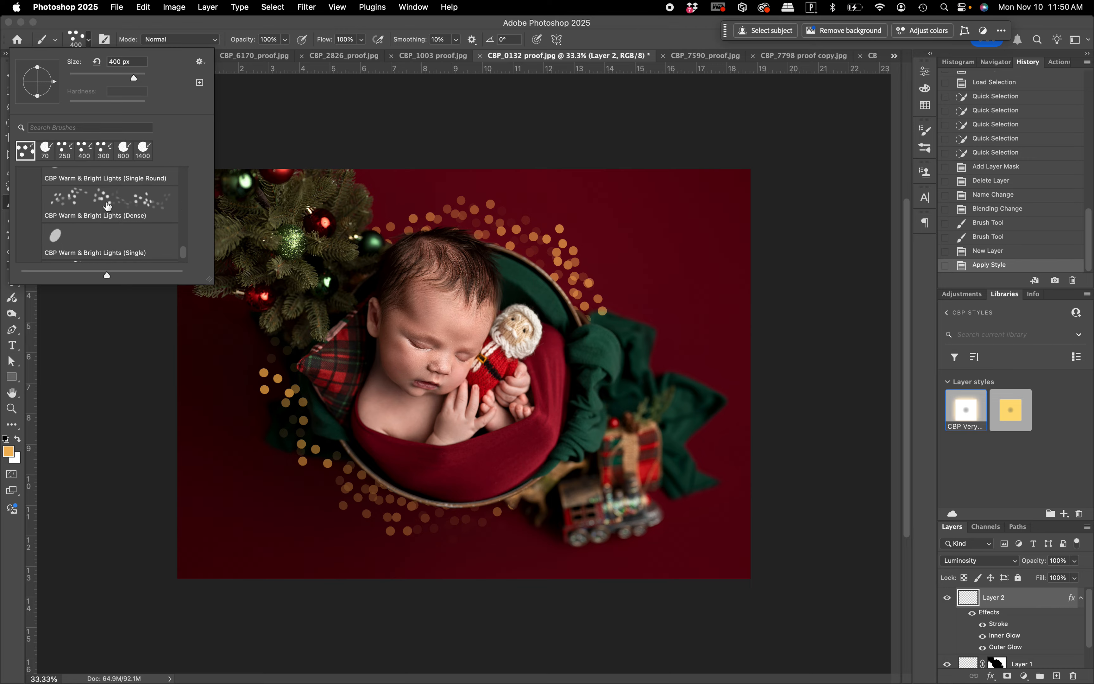
pyautogui.click(97, 239)
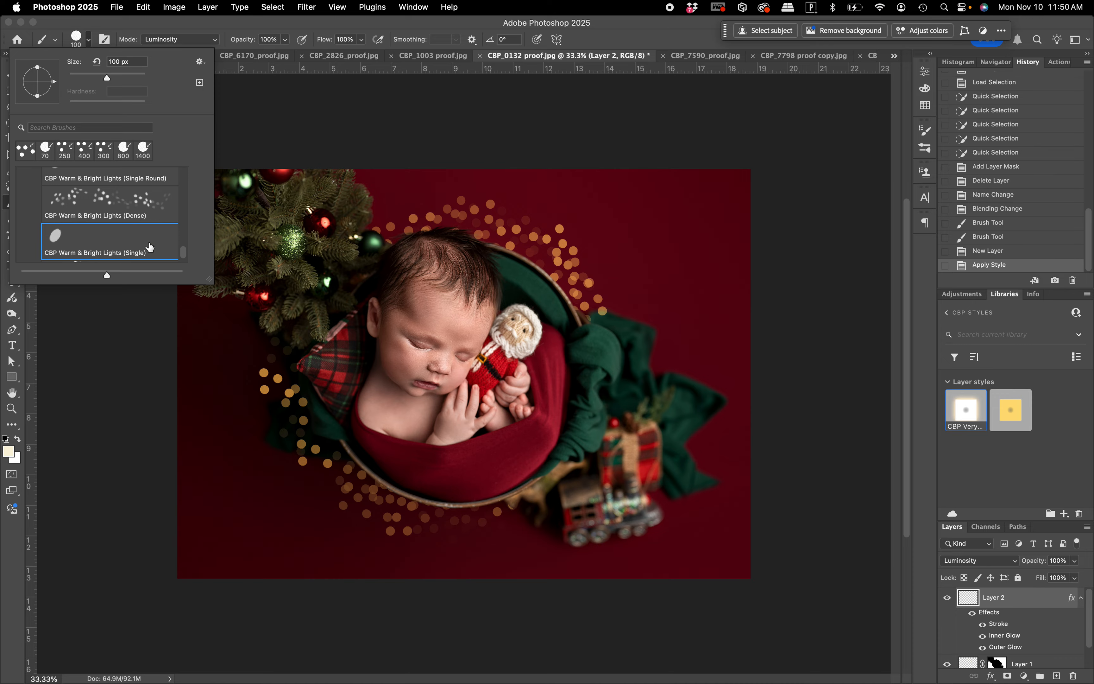
pyautogui.scroll(-2, 149, 247)
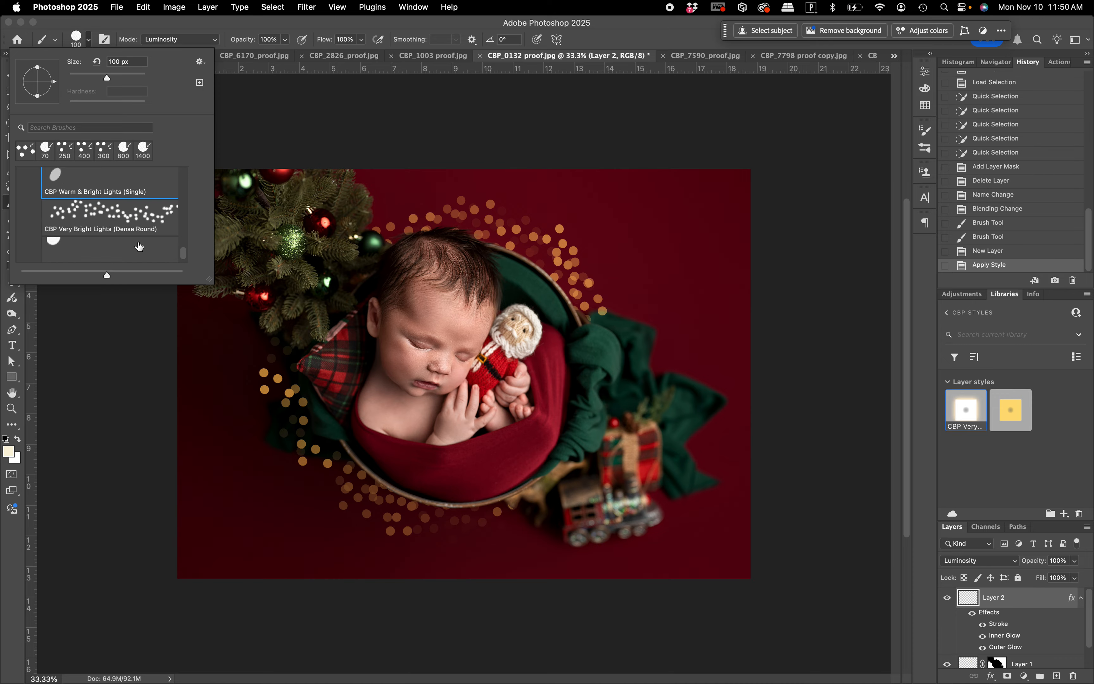
pyautogui.scroll(-2, 99, 218)
pyautogui.click(99, 218)
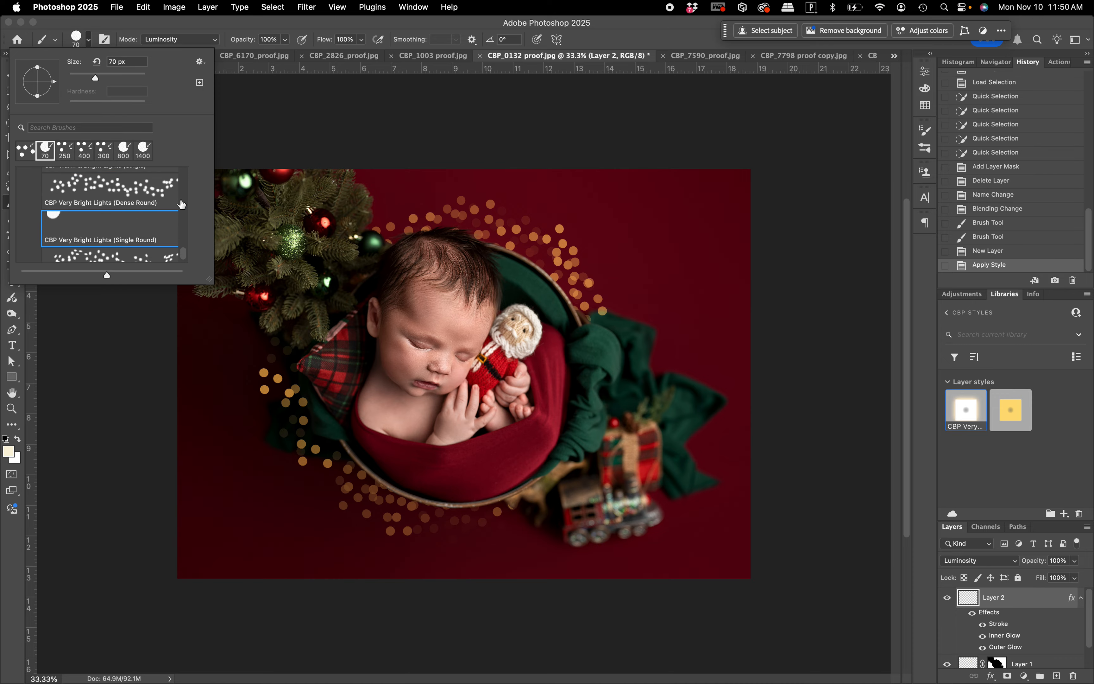
# Paint scattered single glowing lights on Layer 2 among the bokeh around the basket's lower left and upper right rims, with the brush at 70 px
pyautogui.click(656, 39)
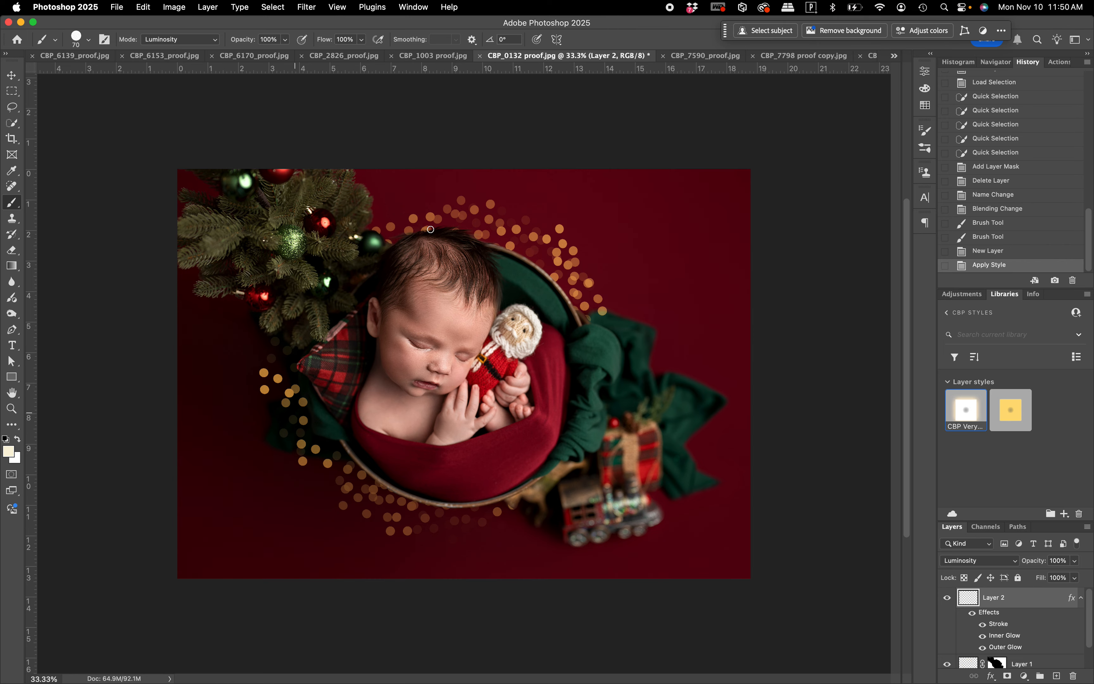
pyautogui.moveTo(283, 379); pyautogui.dragTo(486, 516)
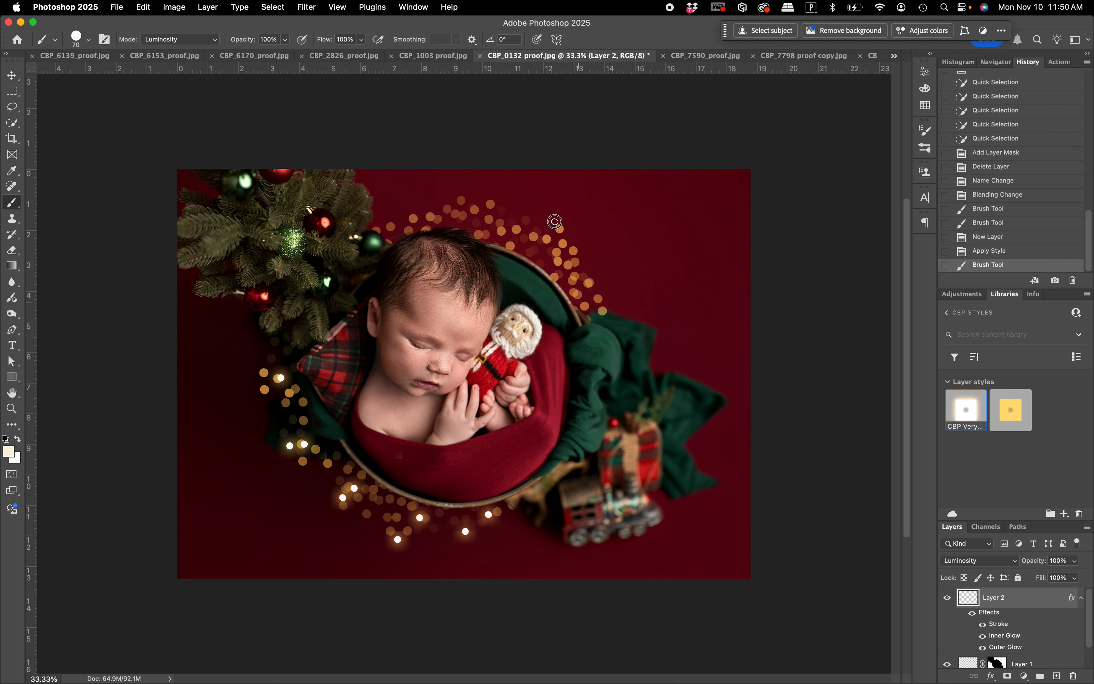
pyautogui.moveTo(428, 221); pyautogui.dragTo(583, 280)
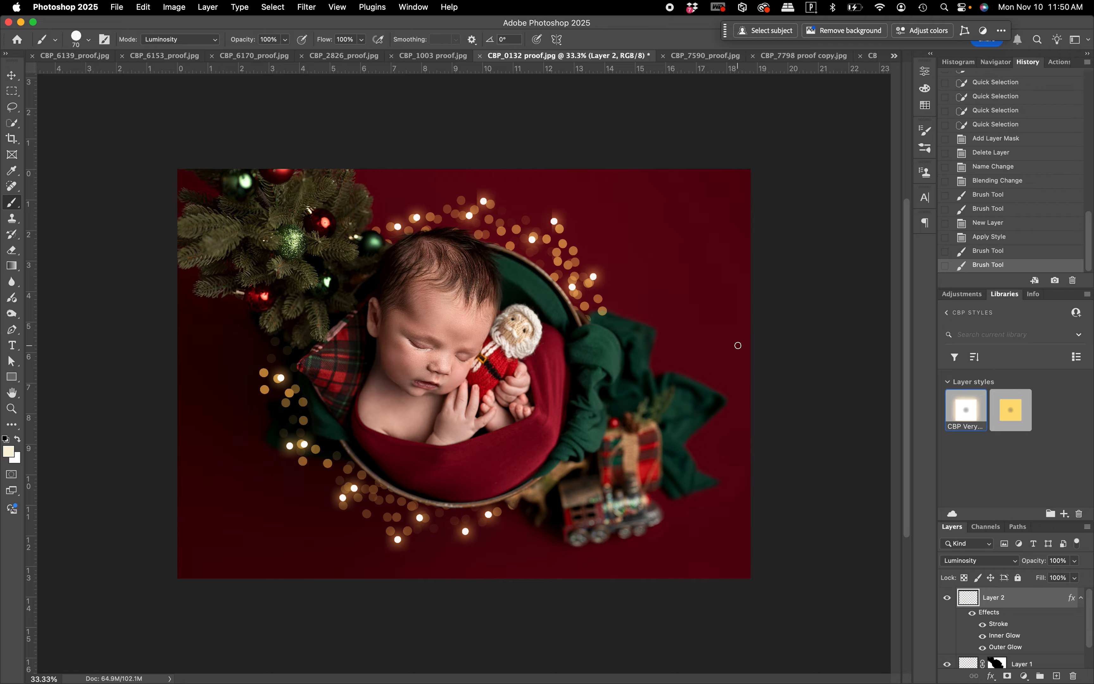
# Hide Layer 2 and add a new layer above it, selecting the CBP Warm & Bright Style for it
pyautogui.click(947, 597)
pyautogui.click(1057, 676)
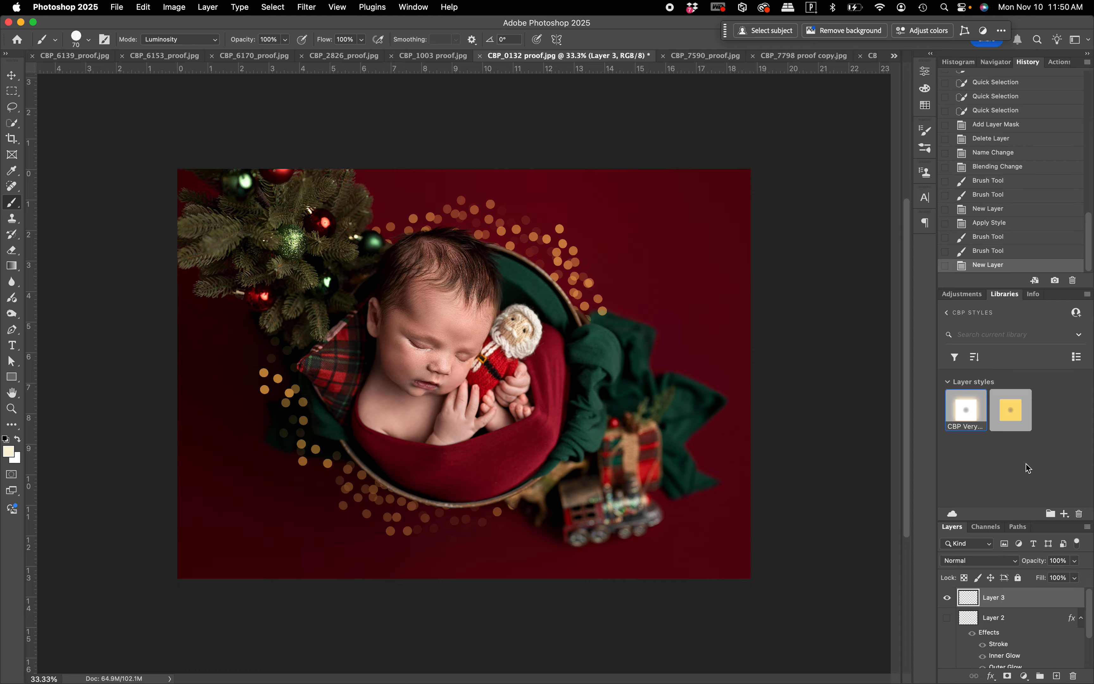
pyautogui.click(1011, 410)
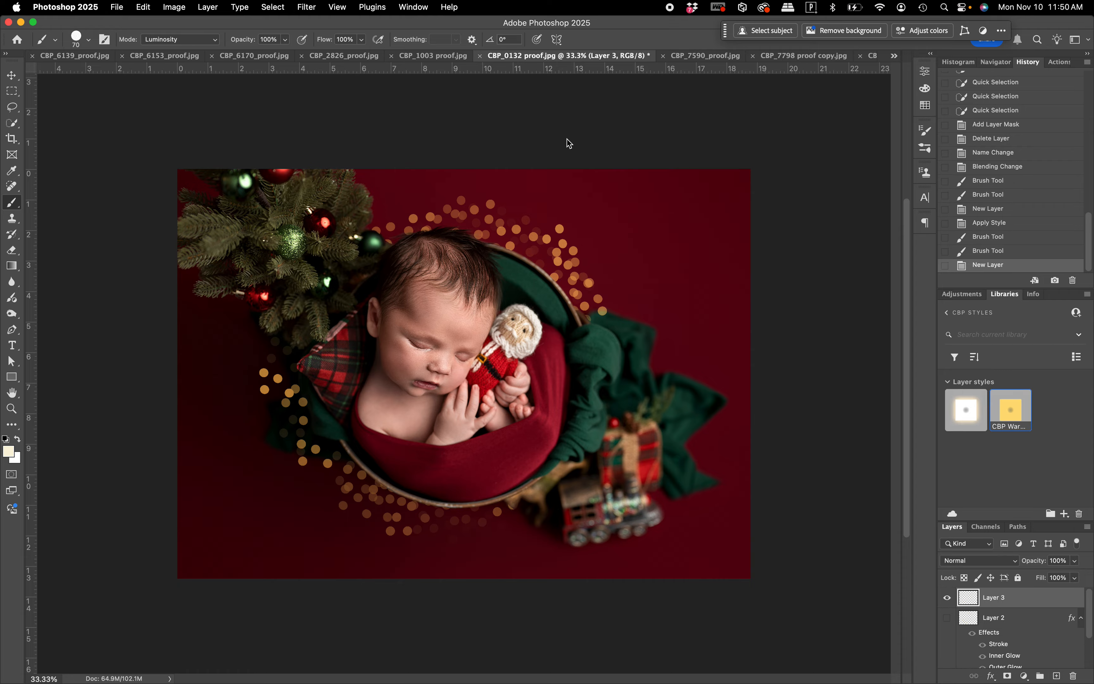
# Choose the CBP Warm & Bright Lights (Single Round) brush after trying the Dense Round version
pyautogui.click(88, 39)
pyautogui.scroll(5, 100, 191)
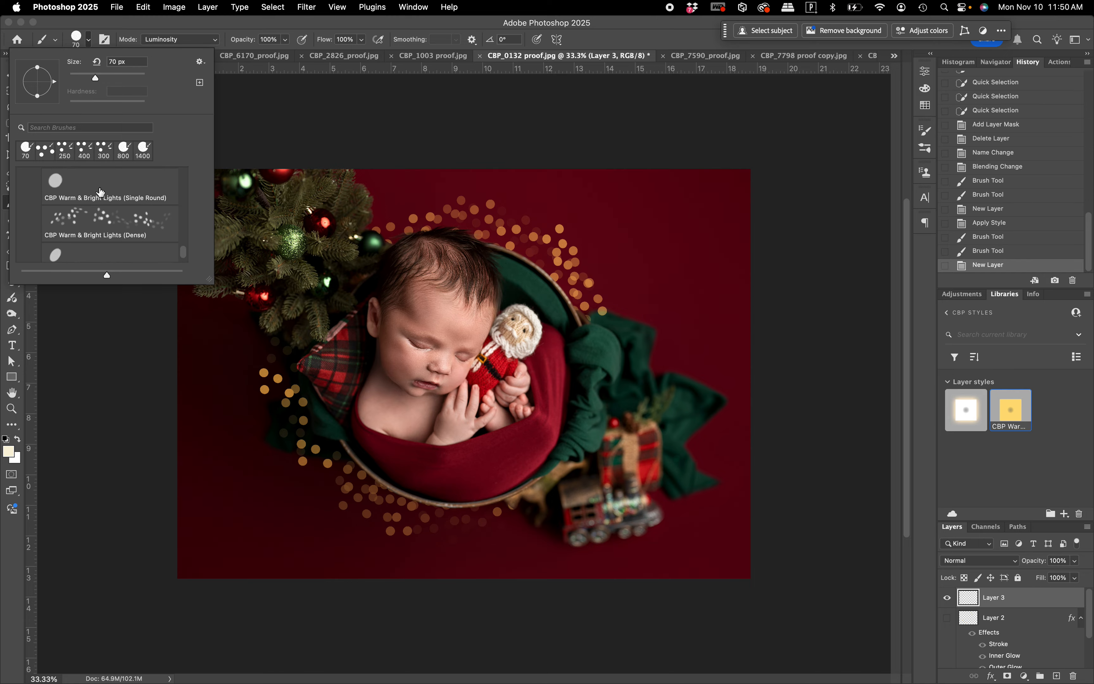
pyautogui.scroll(2, 95, 205)
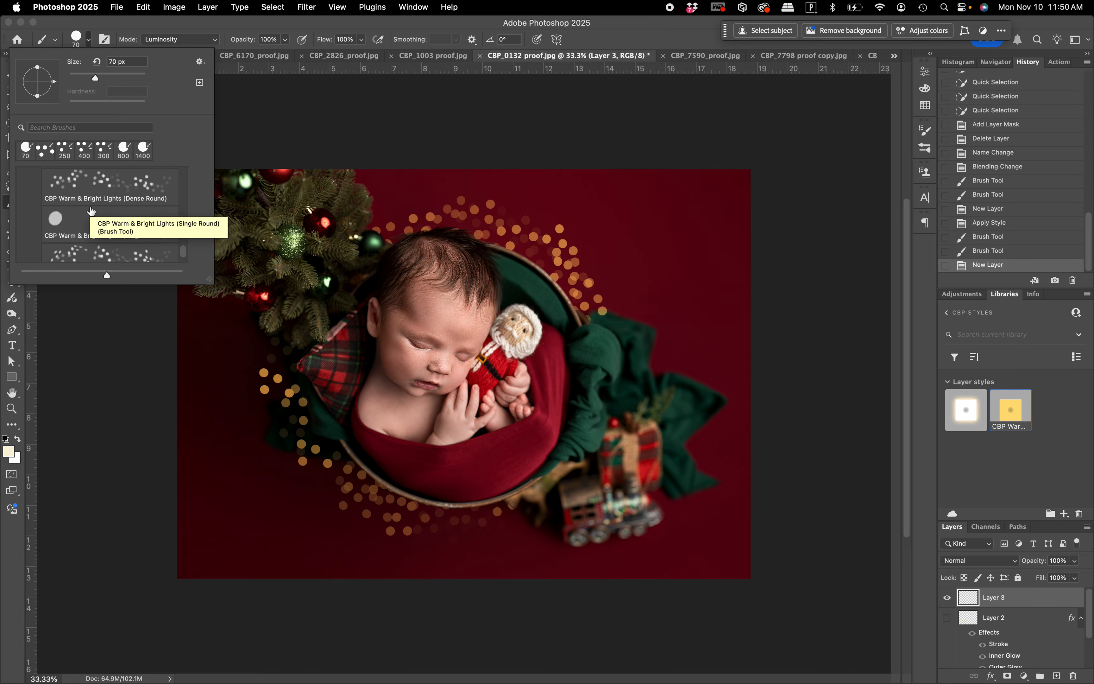
pyautogui.click(83, 193)
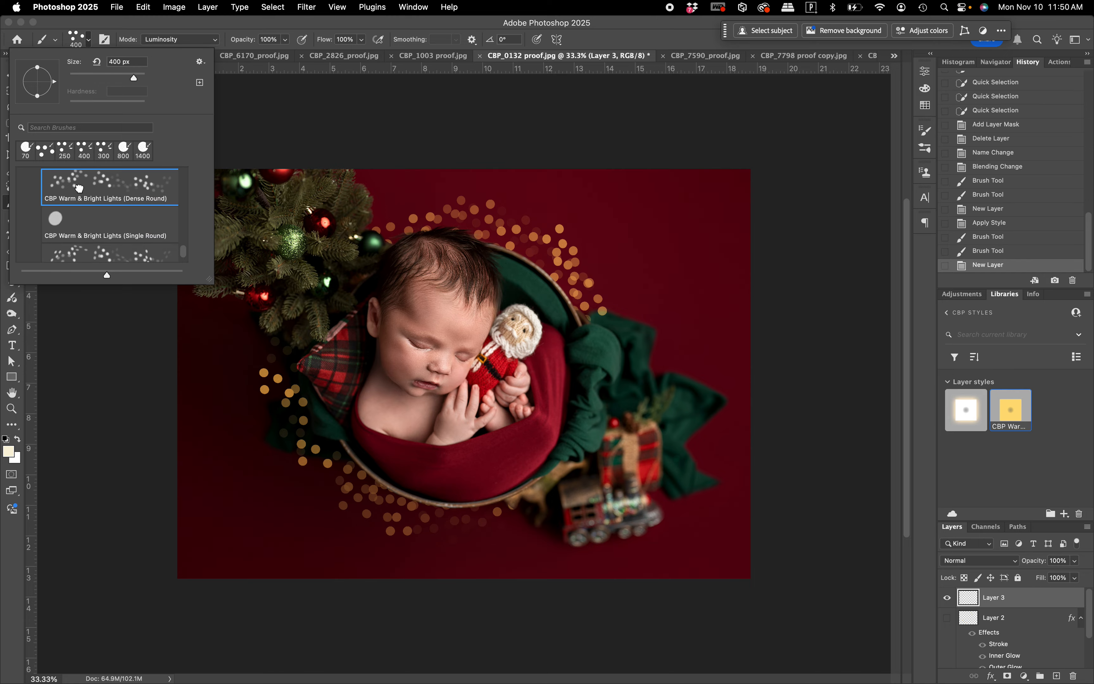
pyautogui.click(107, 213)
# Paint single warm lights on Layer 3 among the bokeh along the basket's lower left and upper right rims, with the brush at 100 px
pyautogui.click(605, 44)
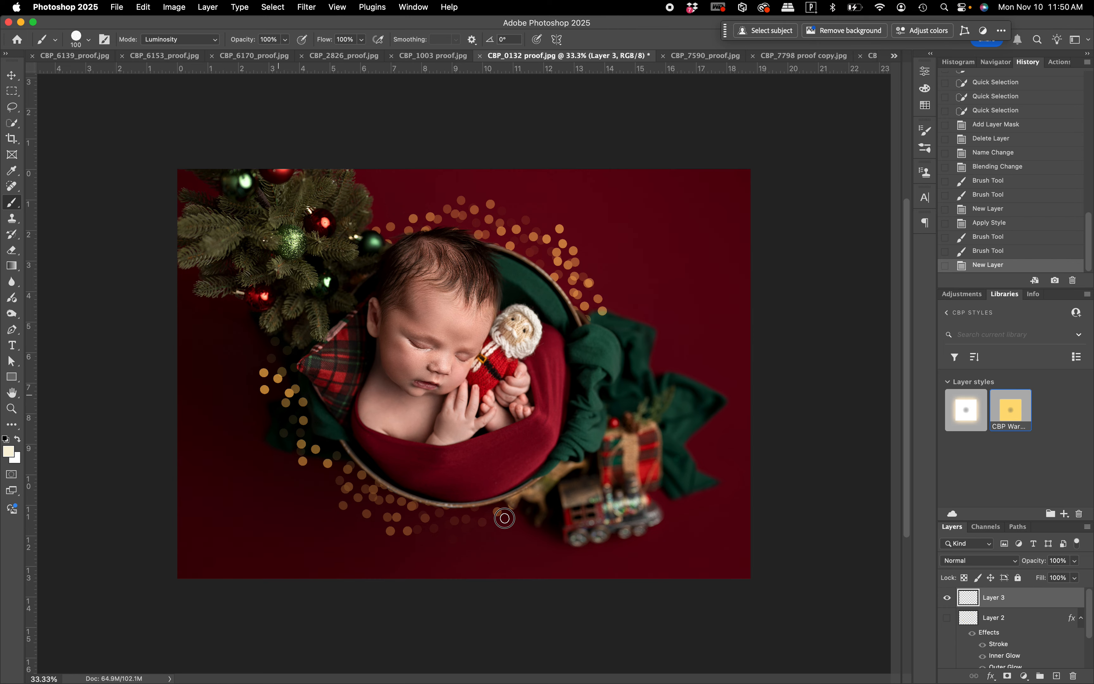
pyautogui.moveTo(279, 458)
pyautogui.mouseDown()
pyautogui.moveTo(331, 496)
pyautogui.moveTo(465, 520)
pyautogui.mouseUp()
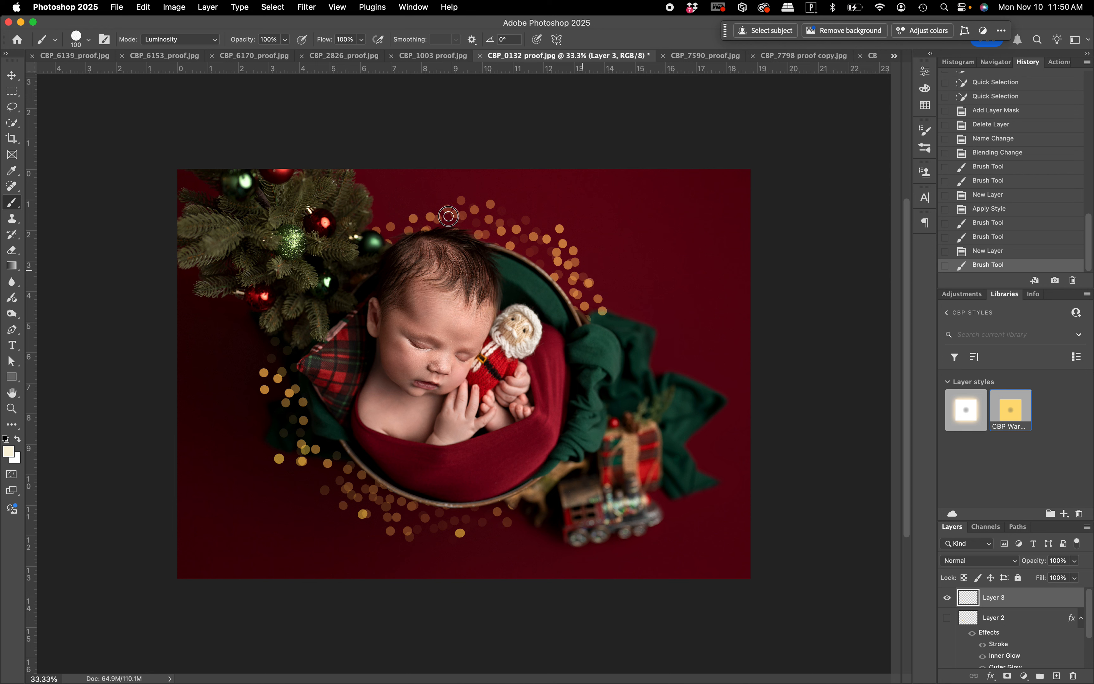
pyautogui.click(598, 298)
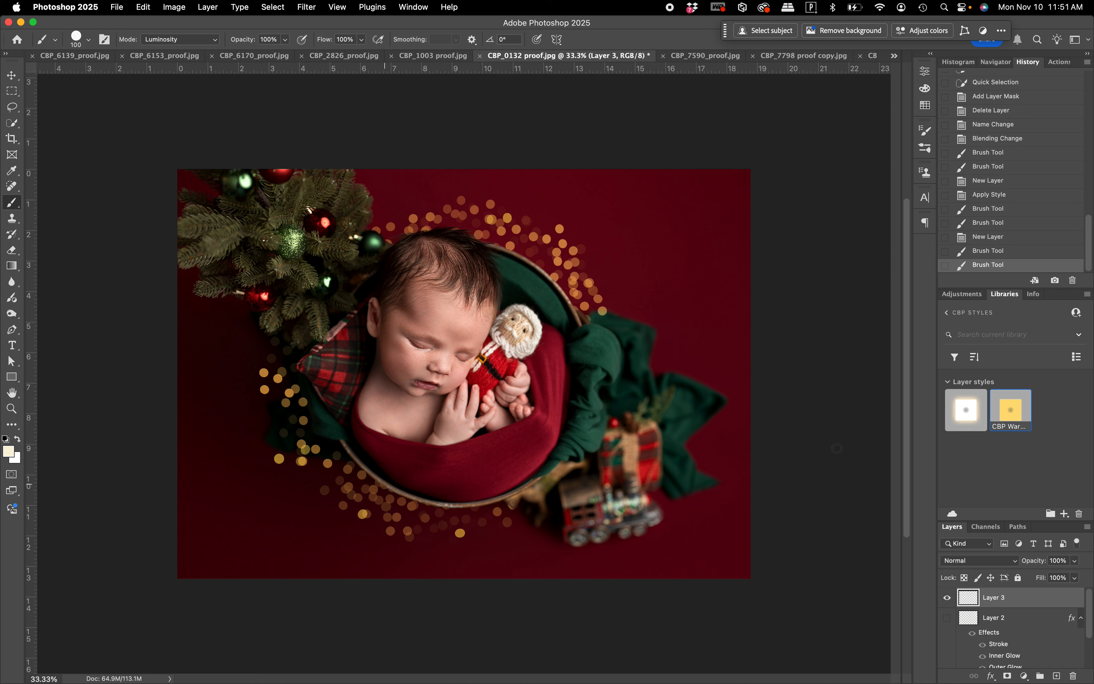
# Compare the photo with and without Layer 3, leaving Layer 3 hidden
pyautogui.click(946, 604)
pyautogui.click(946, 605)
pyautogui.click(946, 605)
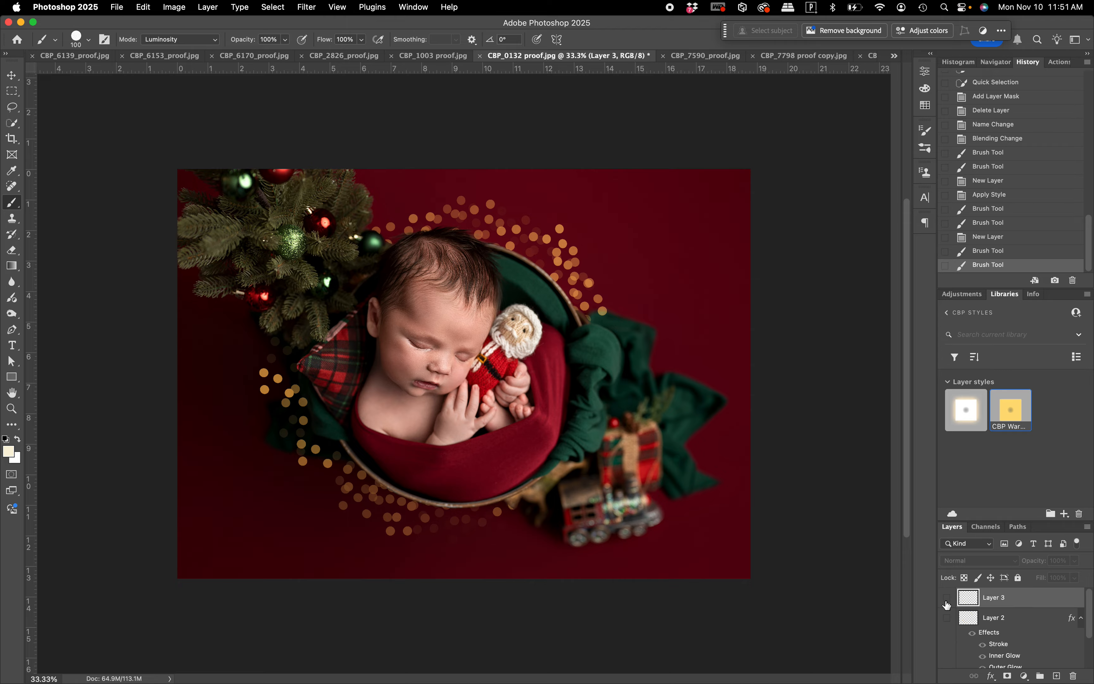
pyautogui.click(947, 605)
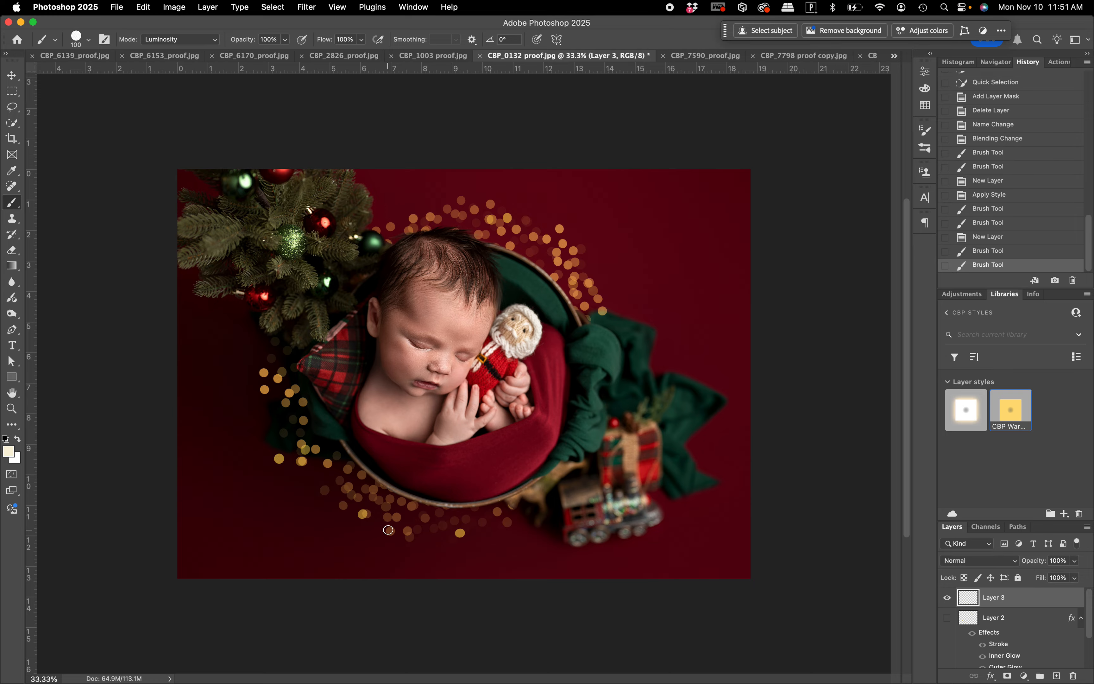
pyautogui.click(947, 604)
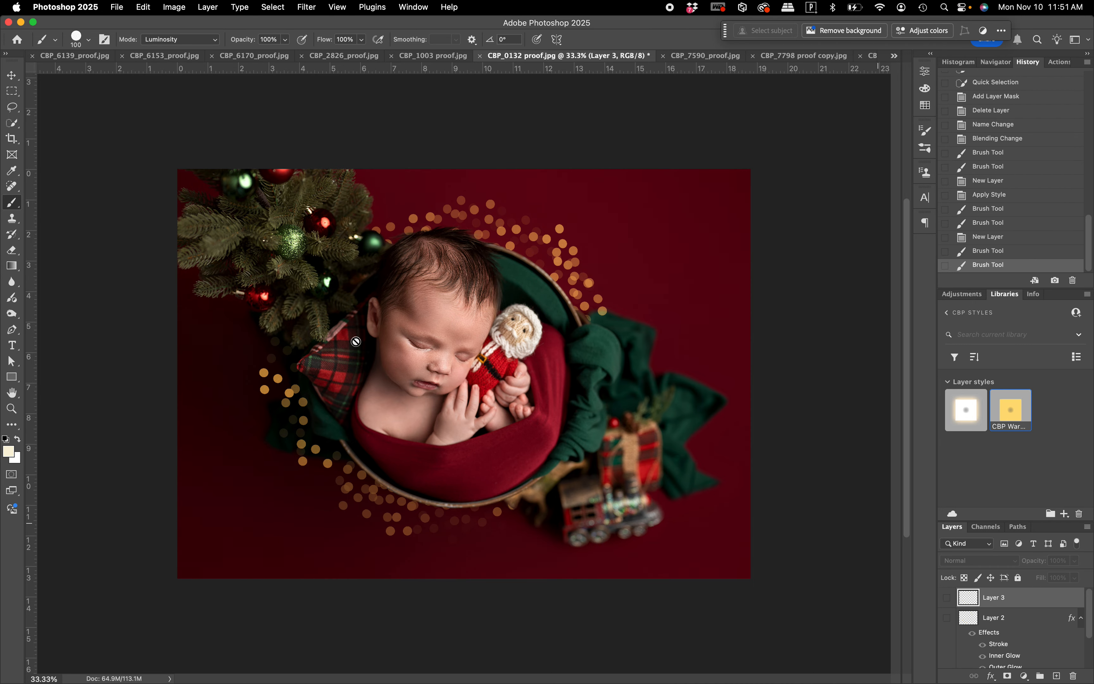
# In CBP_1003 proof.jpg, apply the CBP Warm & Bright Style to Layer 1 and choose the CBP Warm & Bright Lights (Dense Round) brush
pyautogui.click(433, 56)
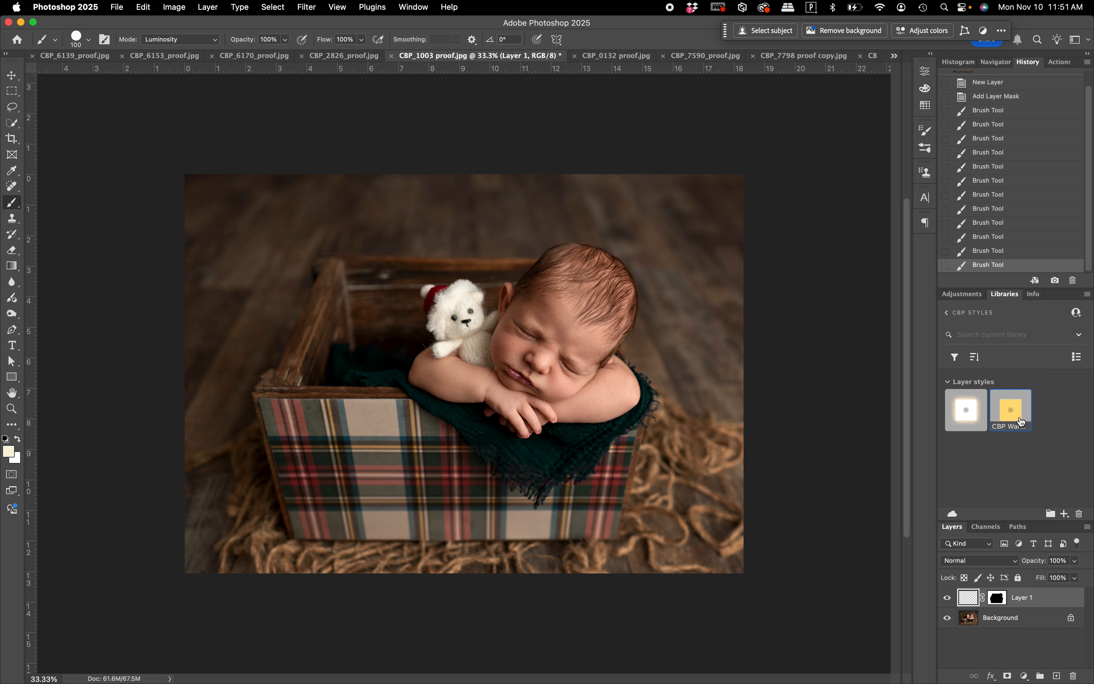
pyautogui.click(1012, 412)
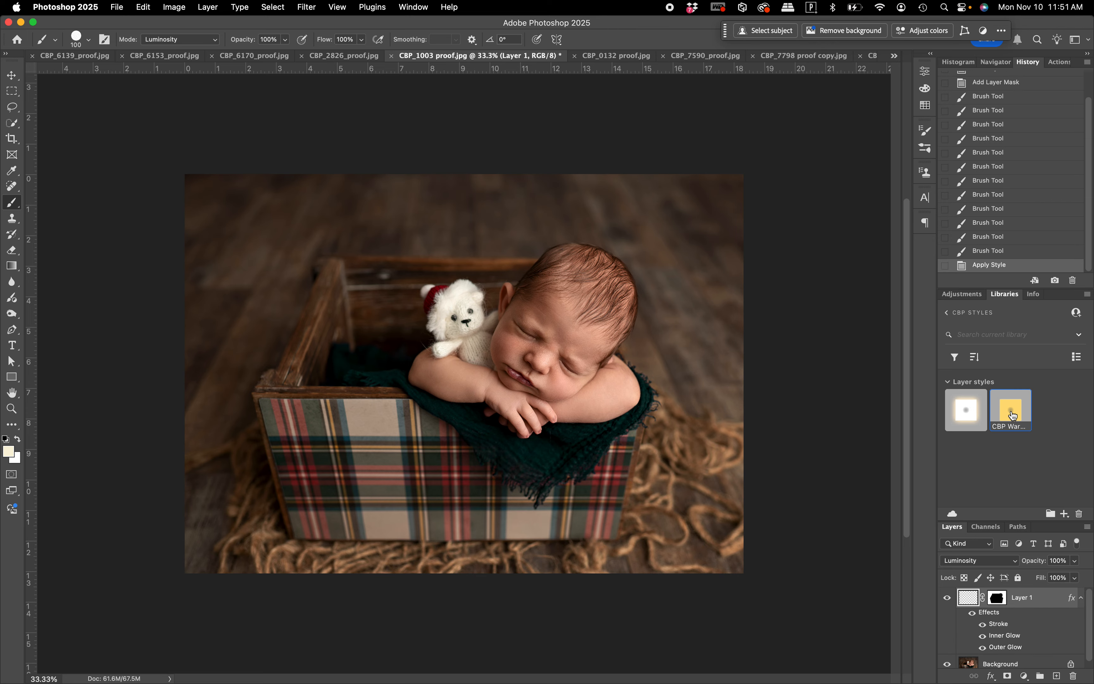
pyautogui.click(85, 44)
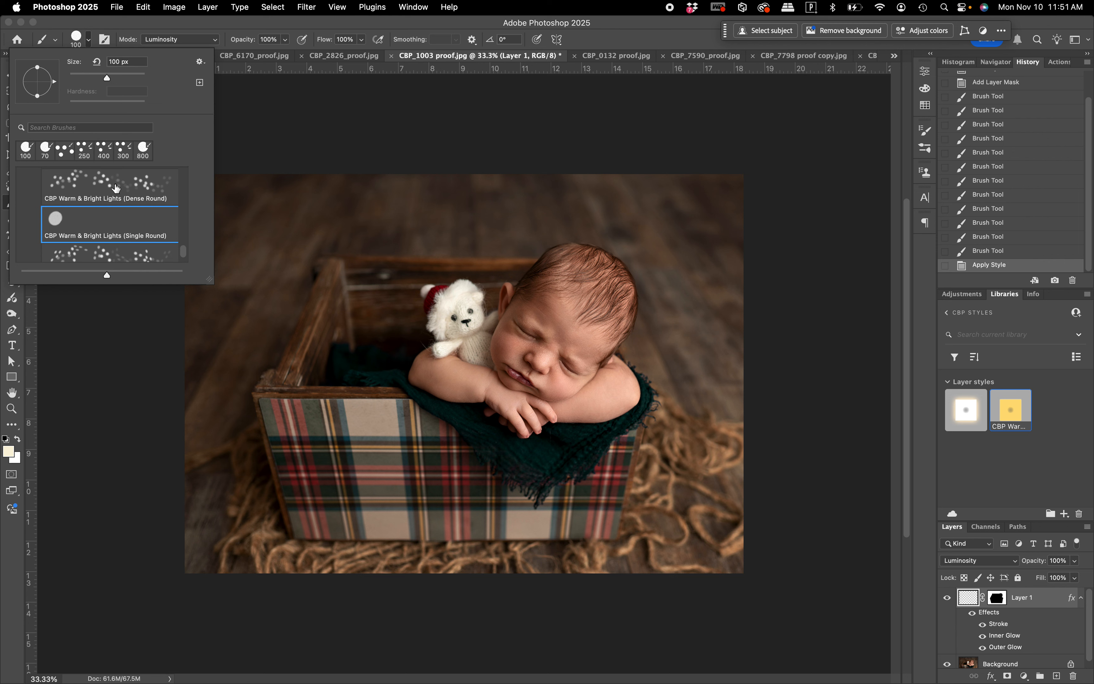
pyautogui.click(116, 189)
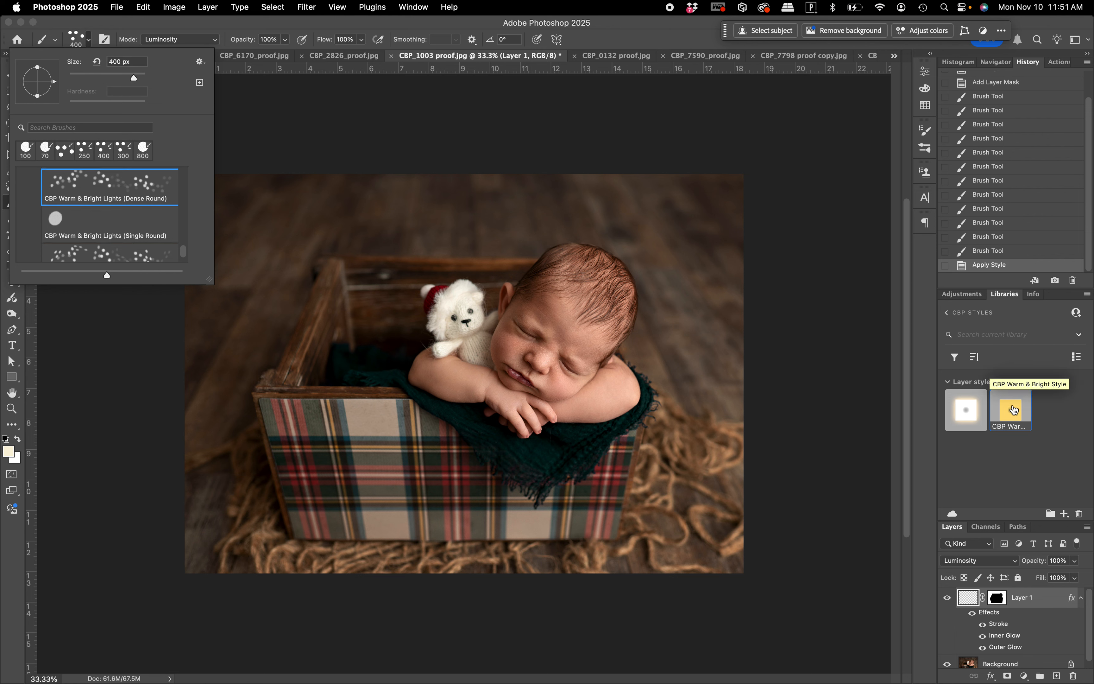
pyautogui.click(975, 599)
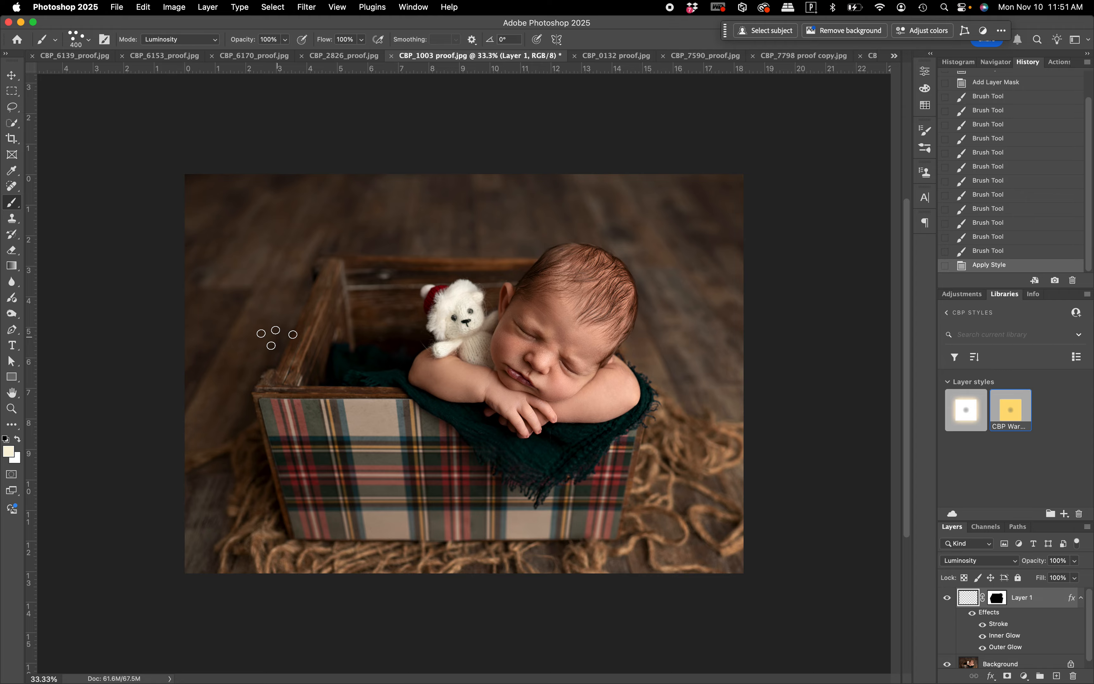
# Paint warm glowing lights on Layer 1 around the wooden box and behind the baby, with the brush reduced to 300 px
pyautogui.press('[')
pyautogui.moveTo(264, 359)
pyautogui.mouseDown()
pyautogui.moveTo(319, 254)
pyautogui.moveTo(373, 235)
pyautogui.mouseUp()
pyautogui.moveTo(451, 250)
pyautogui.mouseDown()
pyautogui.moveTo(568, 239)
pyautogui.moveTo(608, 249)
pyautogui.moveTo(639, 276)
pyautogui.moveTo(641, 335)
pyautogui.moveTo(679, 400)
pyautogui.mouseUp()
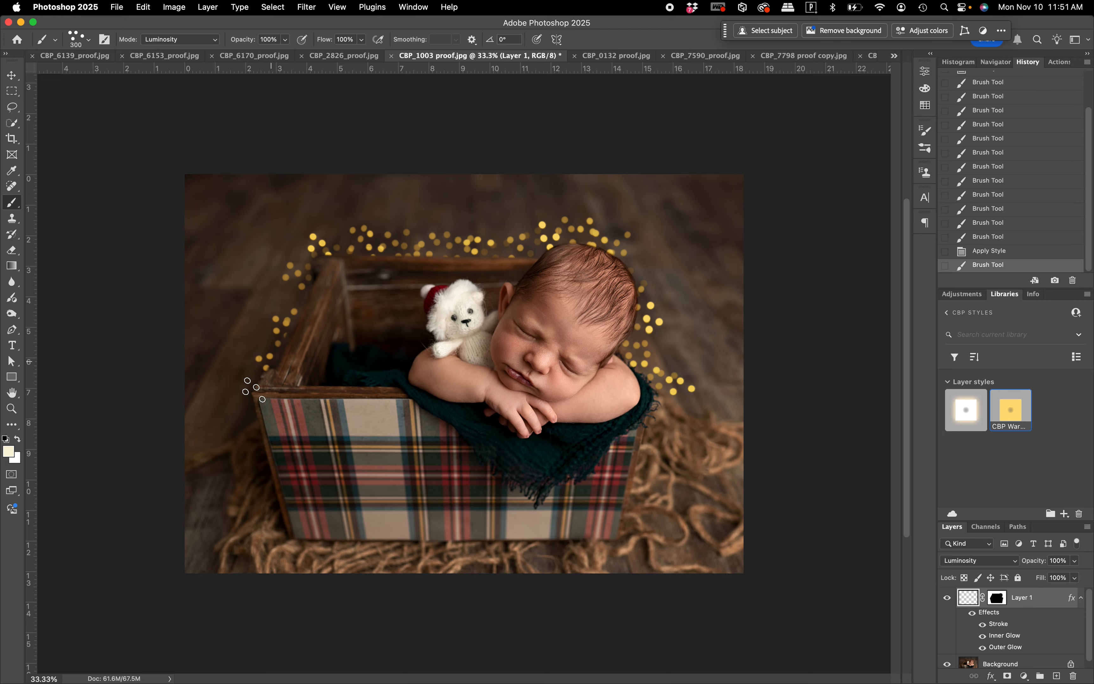
pyautogui.moveTo(281, 287); pyautogui.dragTo(244, 402)
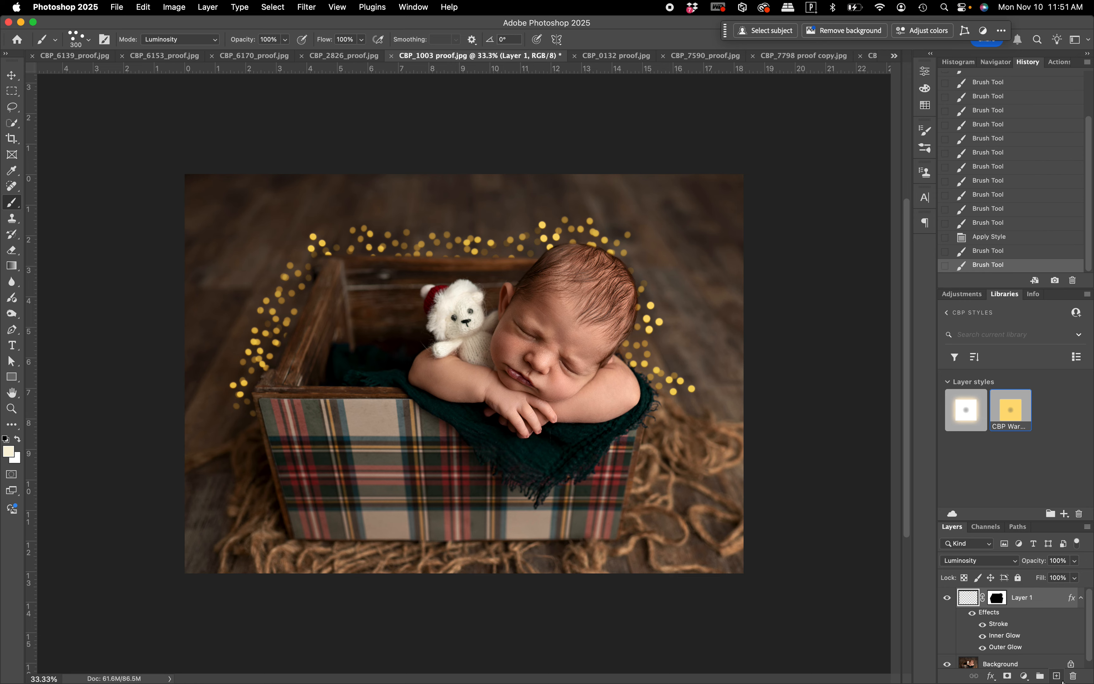
# Add a new layer above Layer 1 and set its blending mode to Hard Light
pyautogui.click(1056, 676)
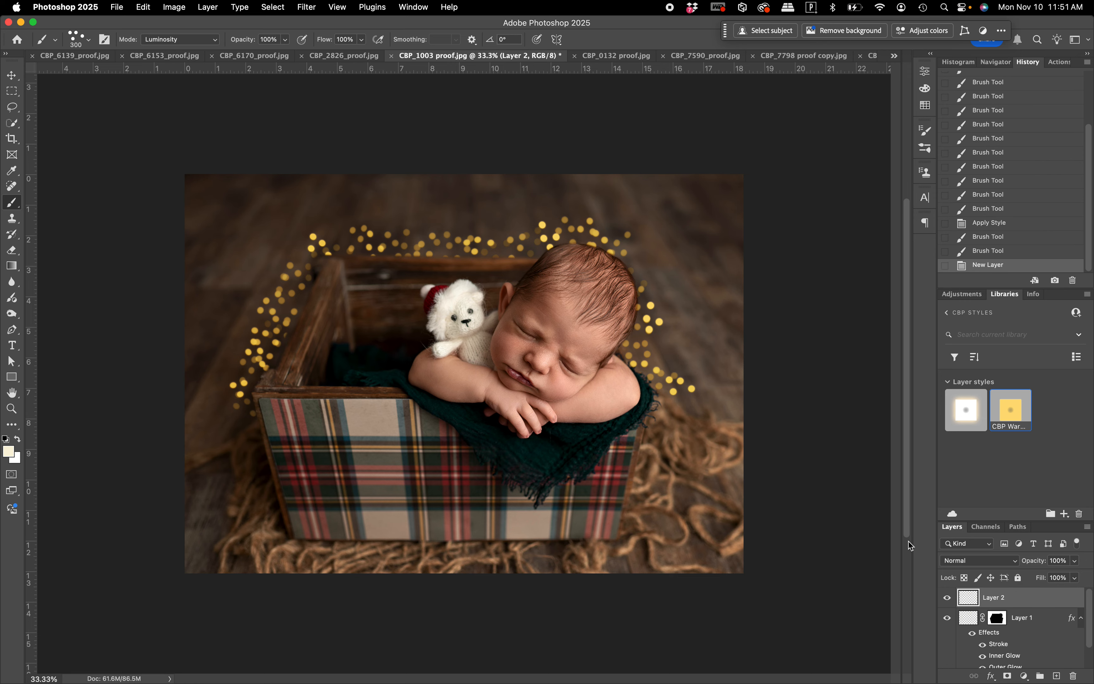
pyautogui.click(979, 560)
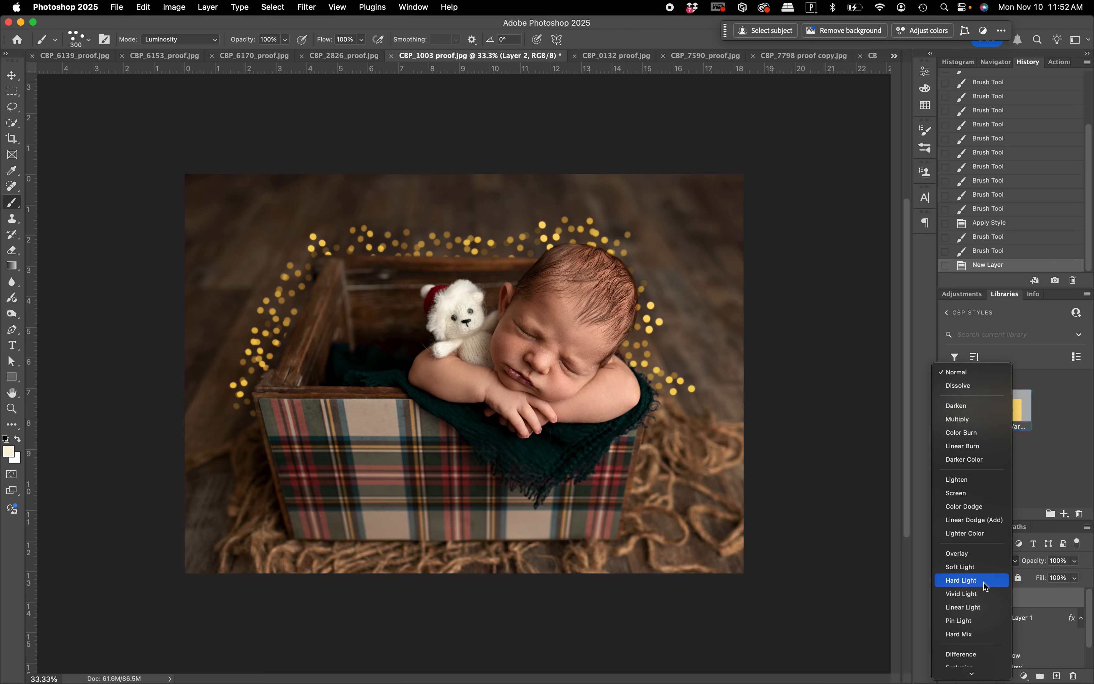
pyautogui.click(986, 584)
# Paint larger soft warm bokeh on Layer 2 around the box and the baby, using a bokeh brush at 500 px
pyautogui.click(89, 41)
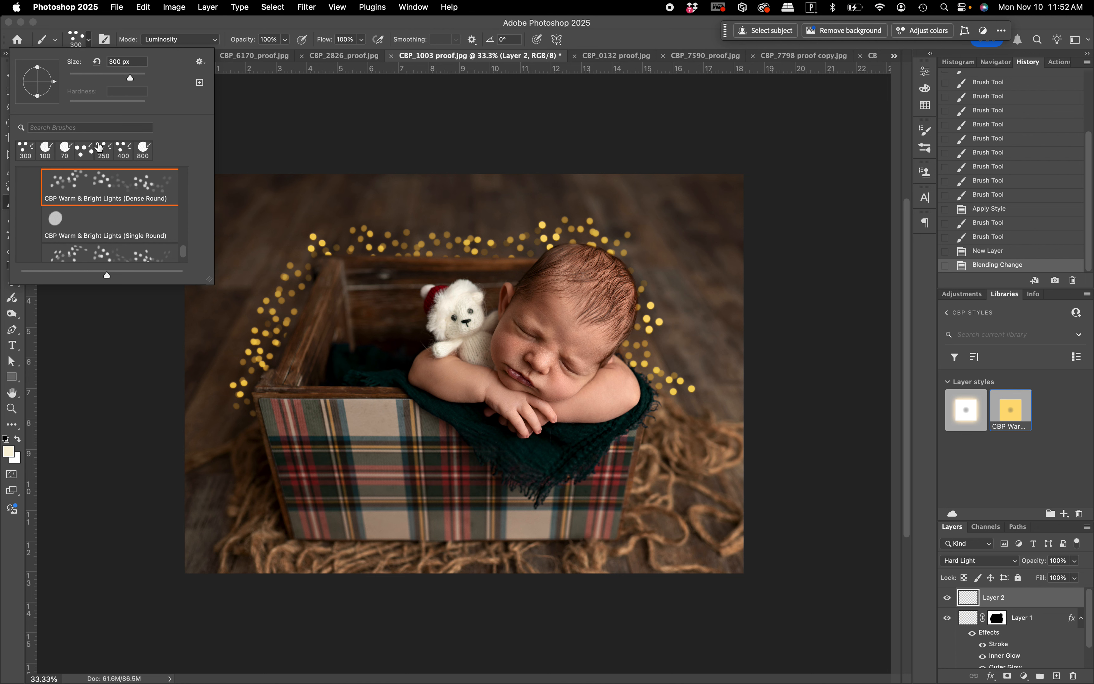
pyautogui.doubleClick(107, 238)
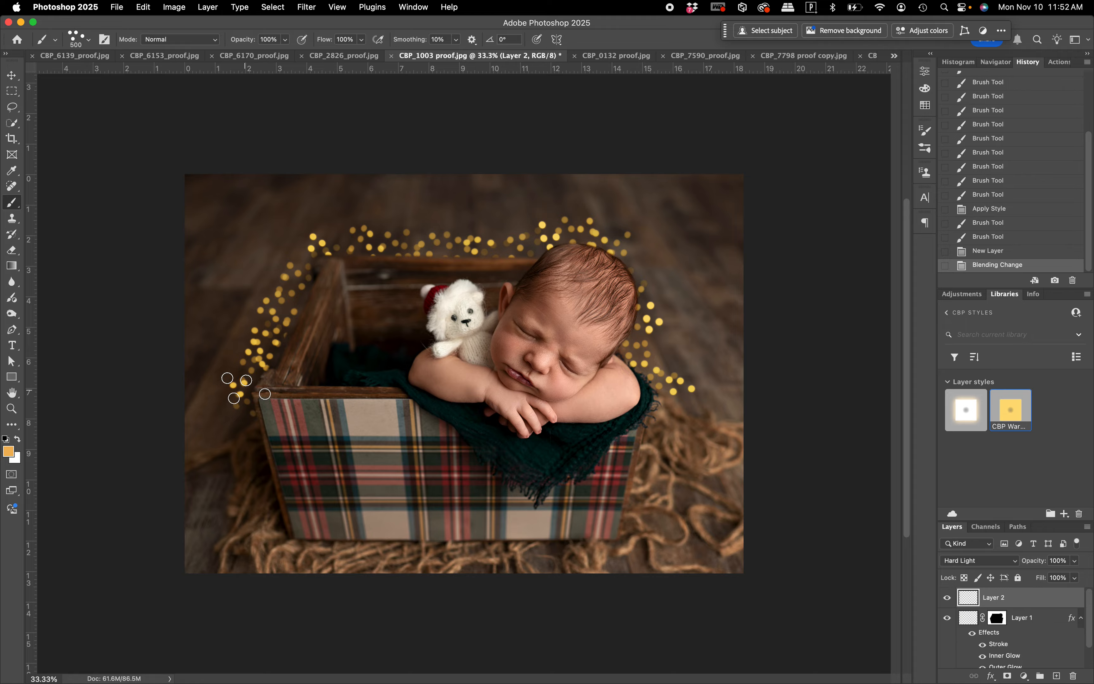
pyautogui.moveTo(237, 392)
pyautogui.mouseDown()
pyautogui.moveTo(234, 371)
pyautogui.moveTo(290, 250)
pyautogui.moveTo(338, 227)
pyautogui.moveTo(418, 236)
pyautogui.moveTo(494, 226)
pyautogui.moveTo(508, 237)
pyautogui.moveTo(591, 229)
pyautogui.moveTo(618, 253)
pyautogui.moveTo(653, 297)
pyautogui.moveTo(653, 359)
pyautogui.moveTo(670, 401)
pyautogui.moveTo(683, 423)
pyautogui.mouseUp()
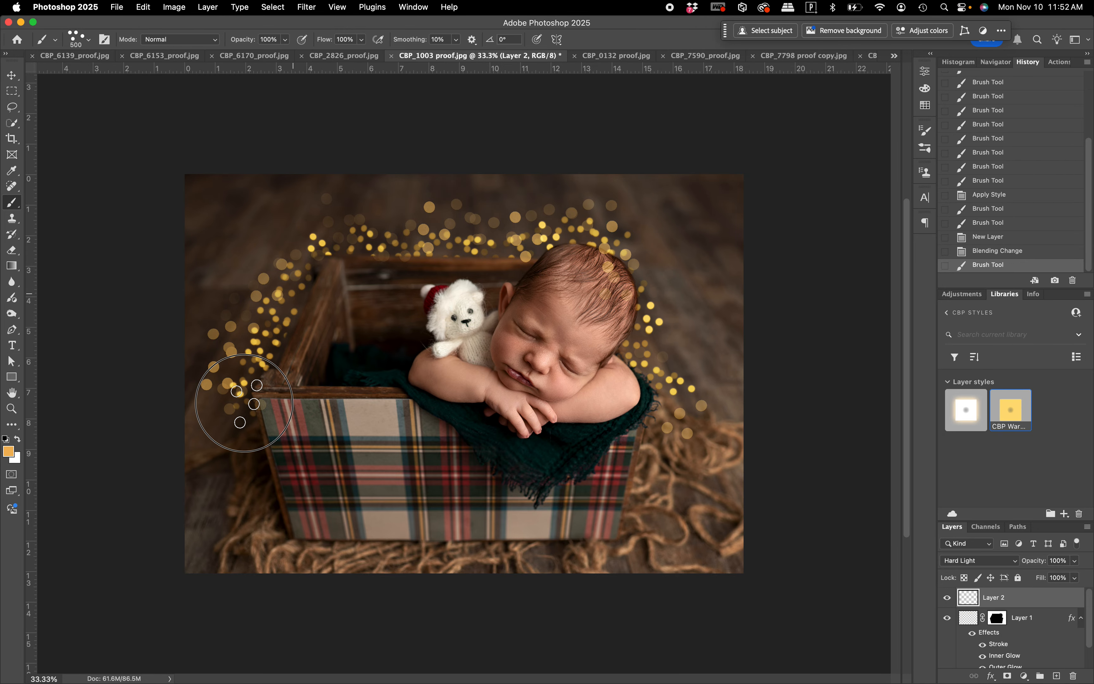
pyautogui.moveTo(244, 402); pyautogui.dragTo(207, 434)
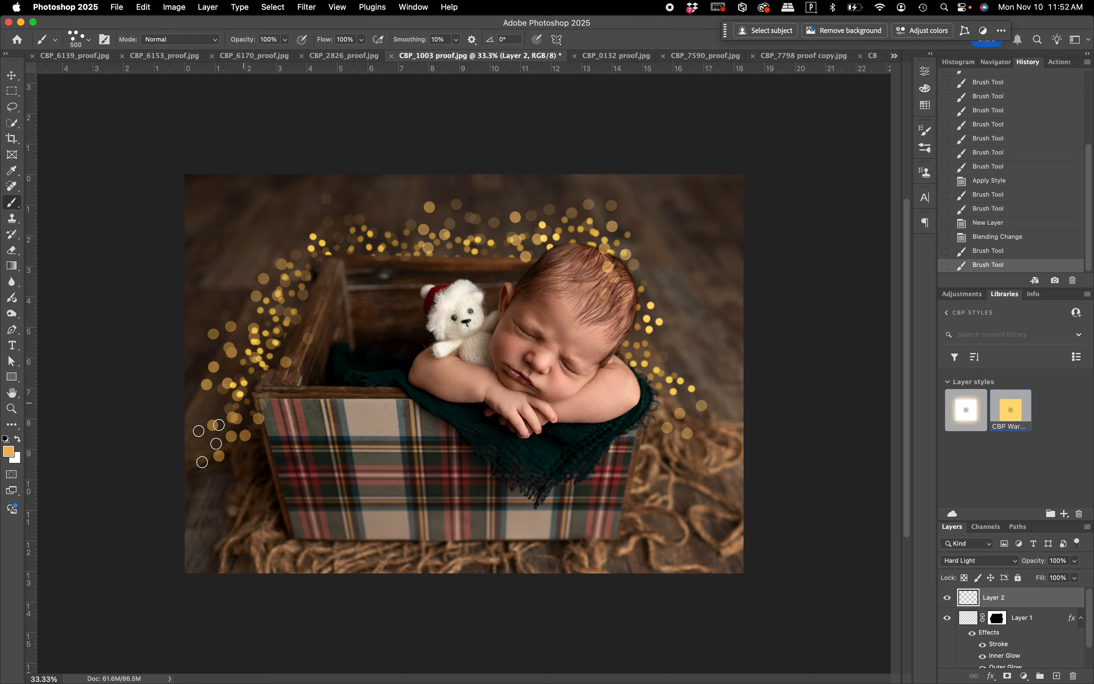
pyautogui.moveTo(651, 276)
pyautogui.mouseDown()
pyautogui.moveTo(671, 305)
pyautogui.moveTo(673, 436)
pyautogui.moveTo(683, 402)
pyautogui.mouseUp()
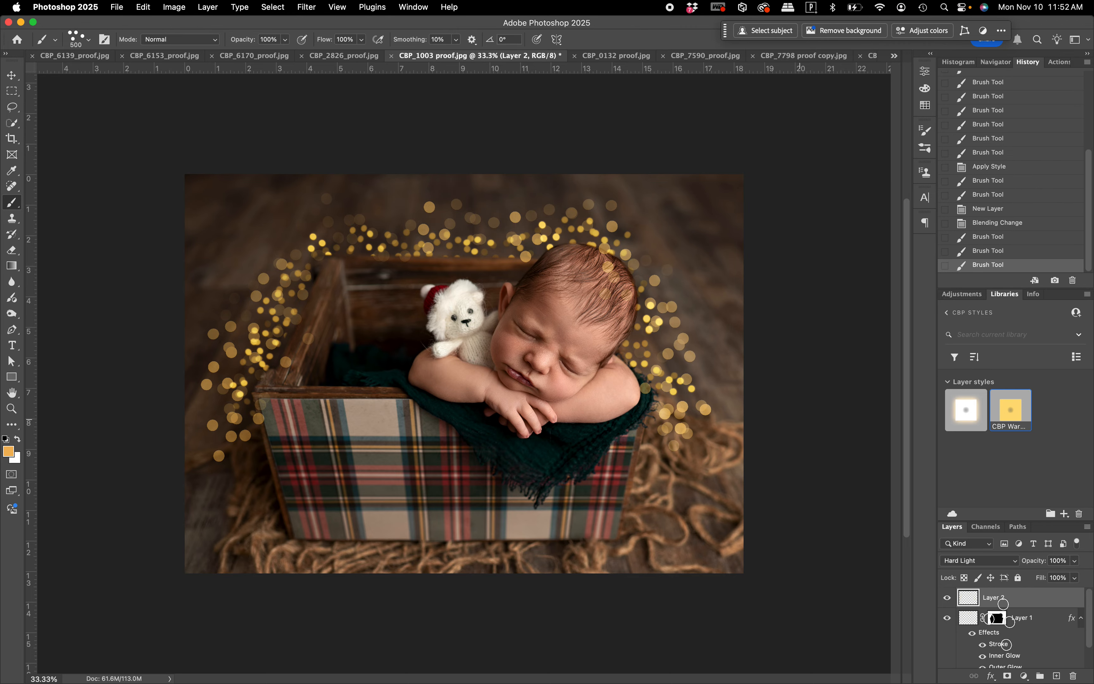
# Add a layer mask to Layer 2 from Layer 1's mask selection and change Layer 2's blending mode to Soft Light
pyautogui.keyDown('super'); pyautogui.click(999, 623); pyautogui.keyUp('super')
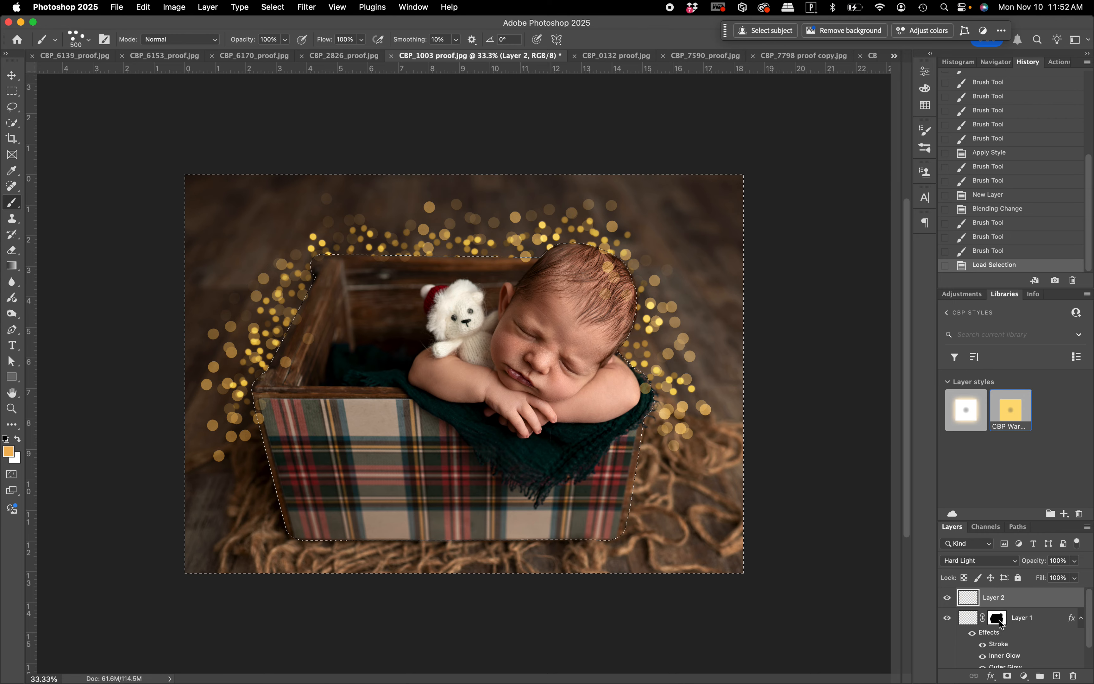
pyautogui.click(1009, 677)
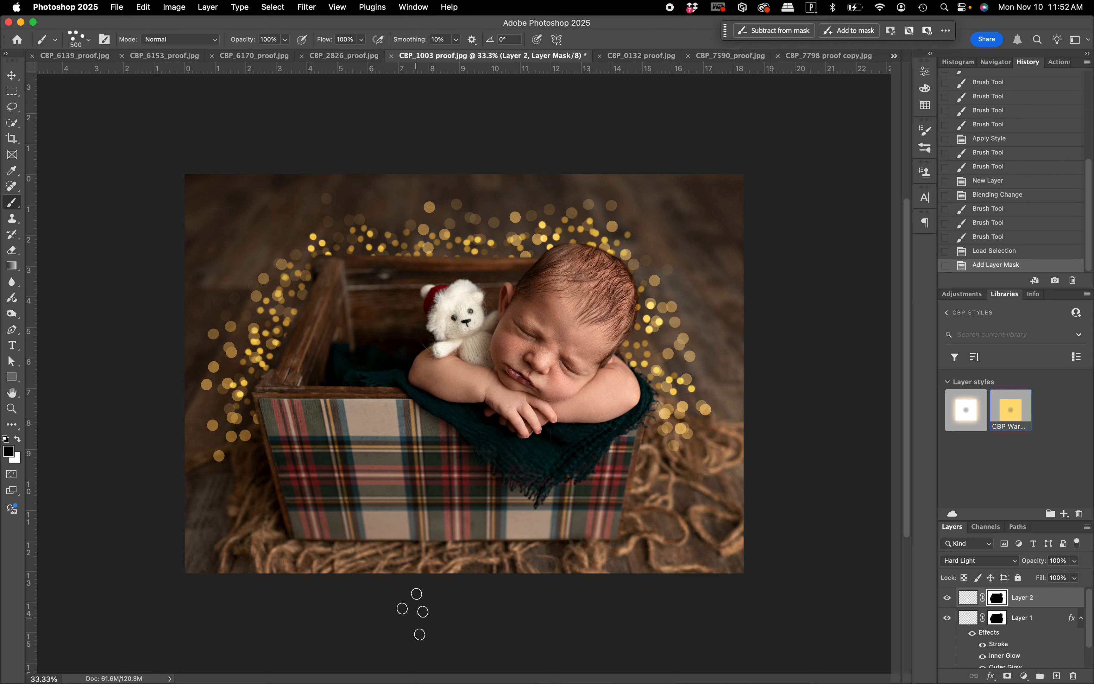
pyautogui.press(']')
pyautogui.click(968, 598)
pyautogui.click(992, 562)
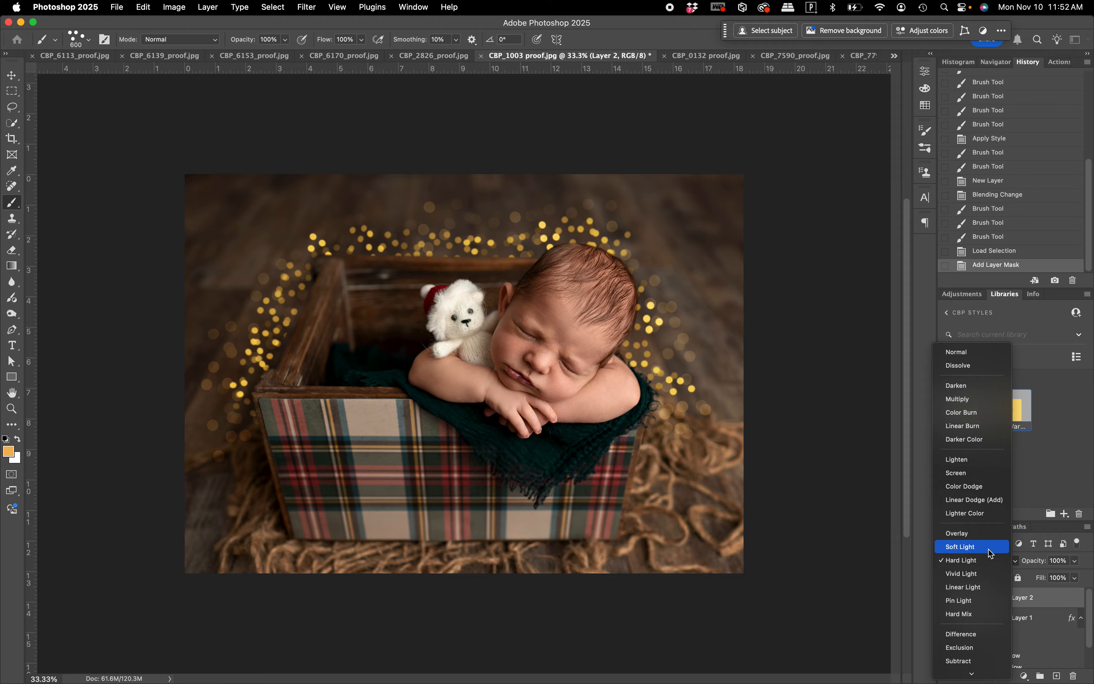
pyautogui.click(988, 550)
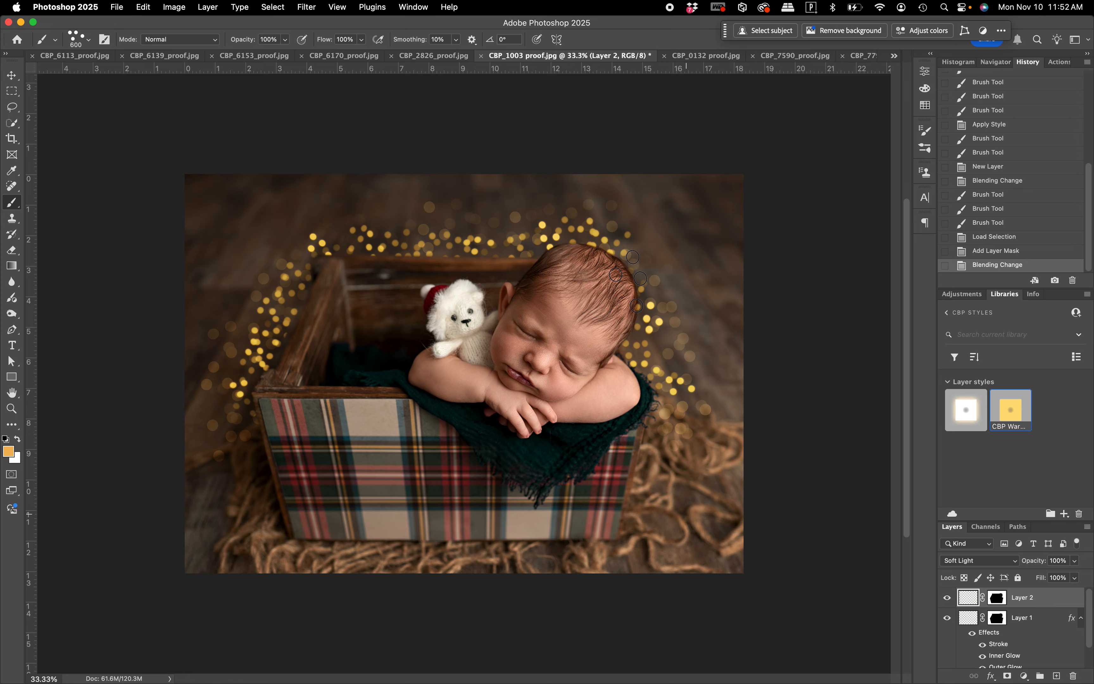
# In CBP_2826_proof.jpg, add a new layer and apply the CBP Warm & Bright Style to it
pyautogui.click(446, 56)
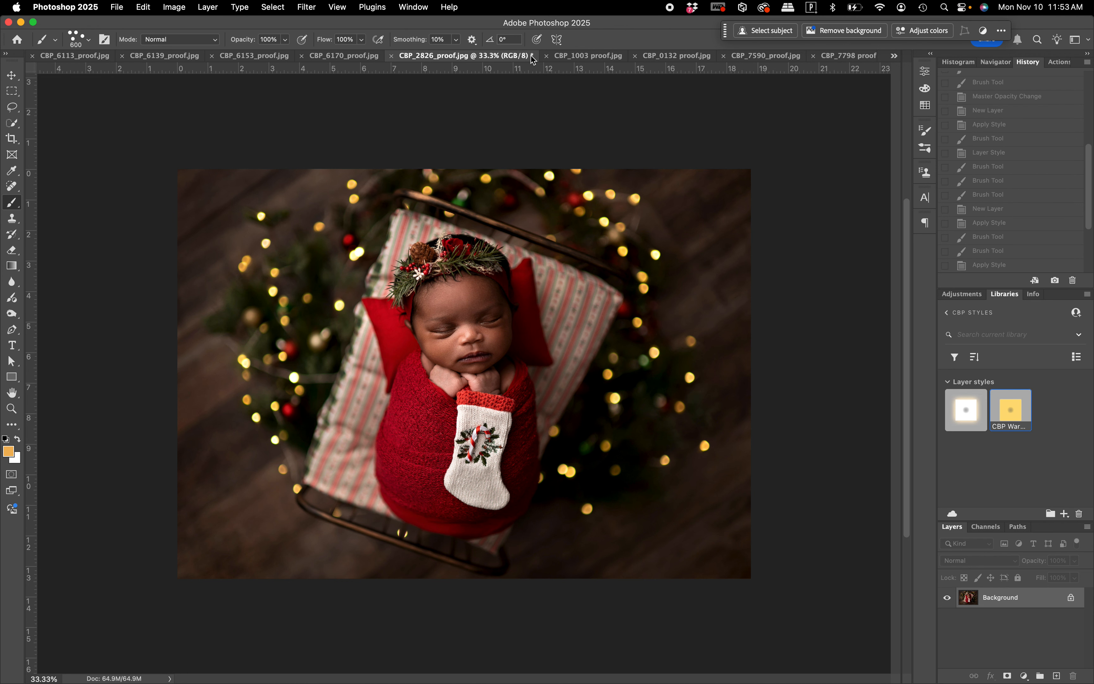
pyautogui.click(1057, 676)
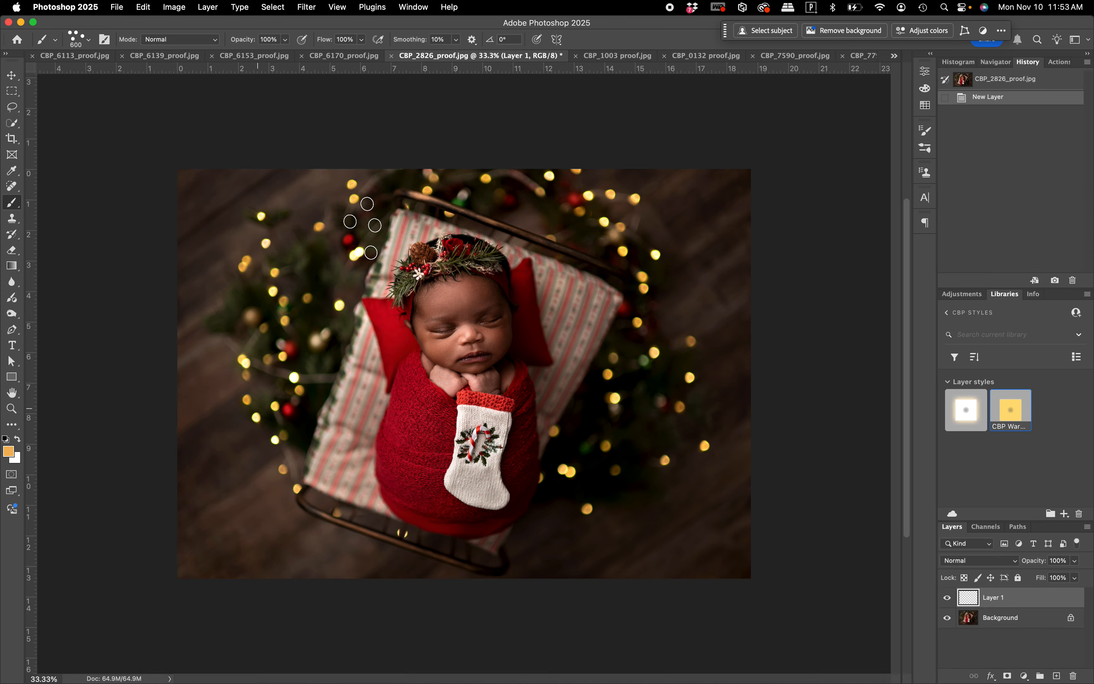
pyautogui.click(1011, 412)
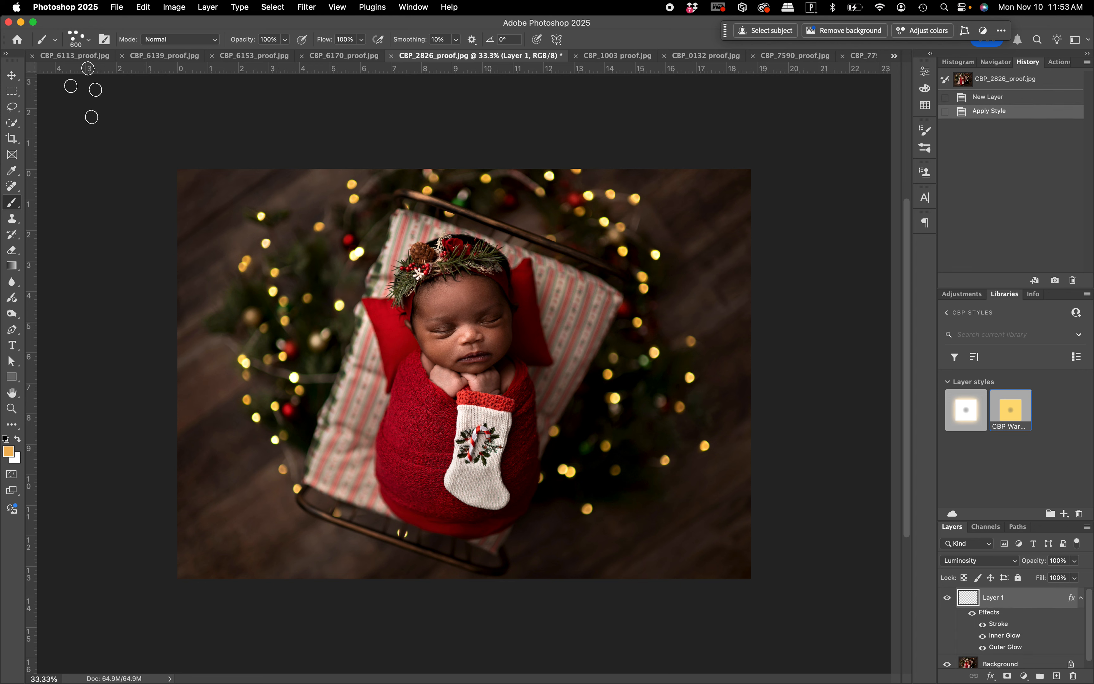
# Choose the CBP Warm & Bright Lights (Single Round) brush at 100 px
pyautogui.click(89, 42)
pyautogui.scroll(-5, 105, 239)
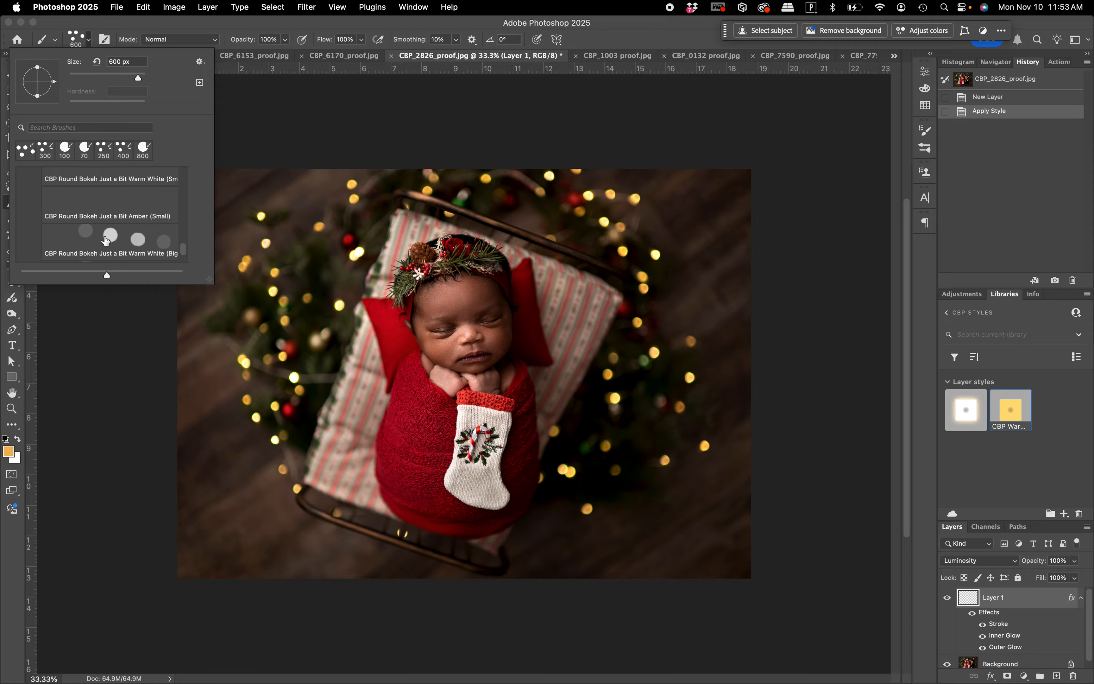
pyautogui.scroll(-4, 105, 240)
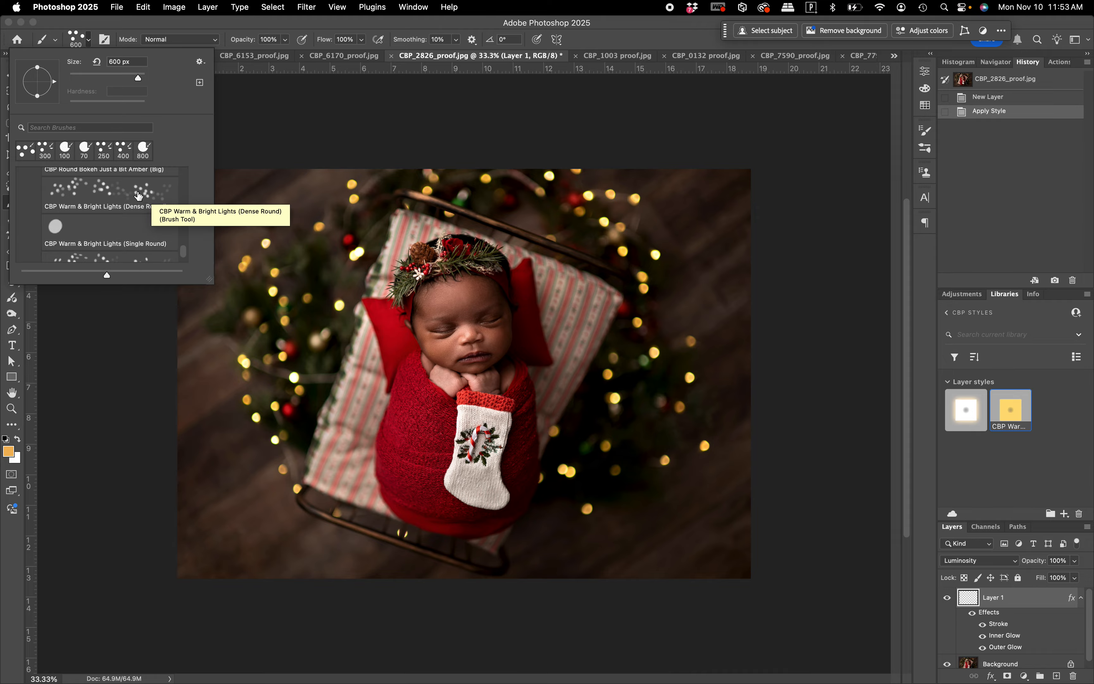
pyautogui.click(116, 196)
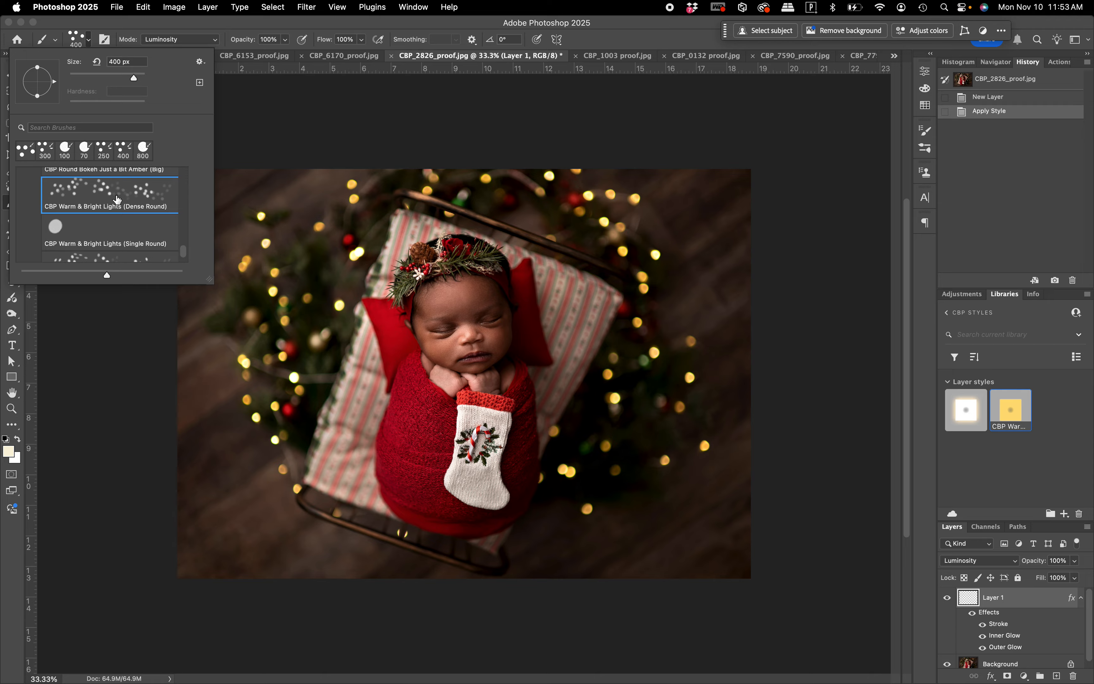
pyautogui.scroll(-1, 117, 215)
pyautogui.click(115, 216)
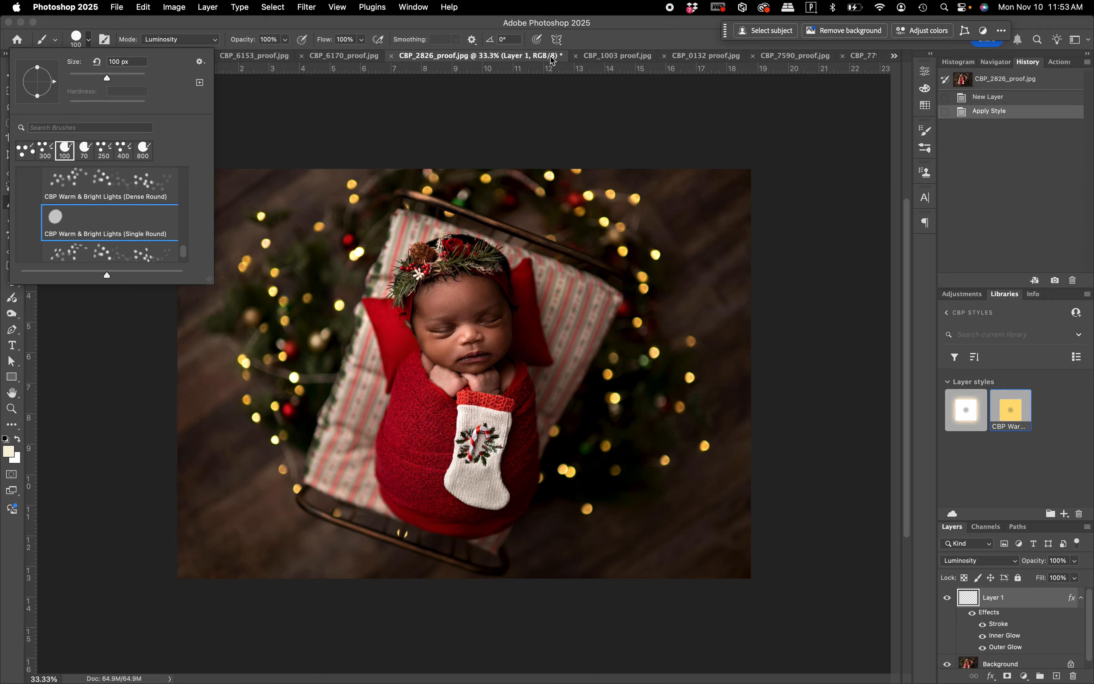
pyautogui.click(590, 45)
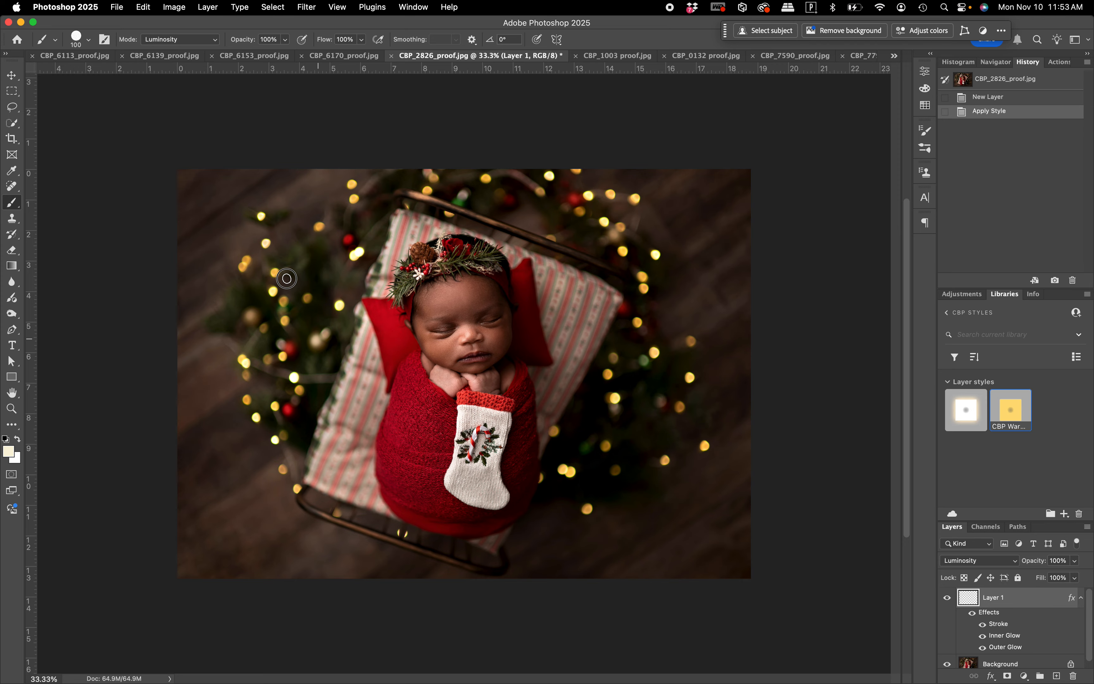
# Paint individual warm glowing lights on Layer 1 over the greenery on both sides of the baby's bed
pyautogui.moveTo(286, 279)
pyautogui.mouseDown()
pyautogui.moveTo(328, 260)
pyautogui.moveTo(343, 210)
pyautogui.moveTo(374, 214)
pyautogui.moveTo(292, 256)
pyautogui.moveTo(298, 402)
pyautogui.mouseUp()
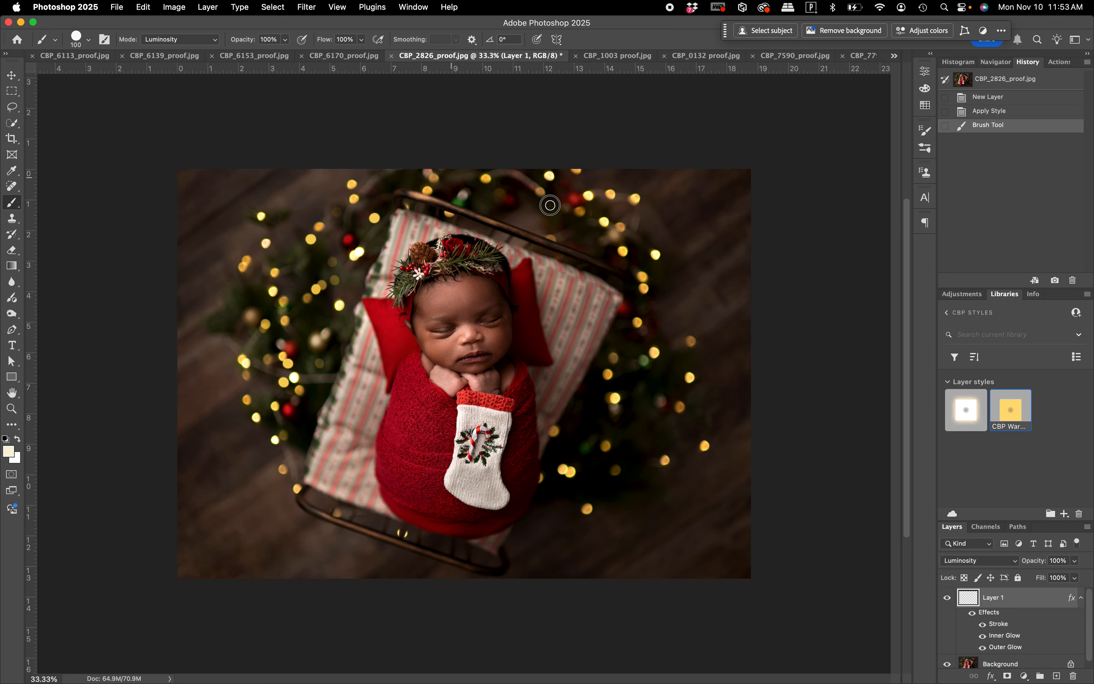
pyautogui.moveTo(573, 233)
pyautogui.mouseDown()
pyautogui.moveTo(654, 265)
pyautogui.moveTo(604, 407)
pyautogui.moveTo(603, 483)
pyautogui.moveTo(653, 375)
pyautogui.moveTo(632, 438)
pyautogui.moveTo(654, 382)
pyautogui.moveTo(671, 383)
pyautogui.moveTo(648, 478)
pyautogui.moveTo(621, 458)
pyautogui.mouseUp()
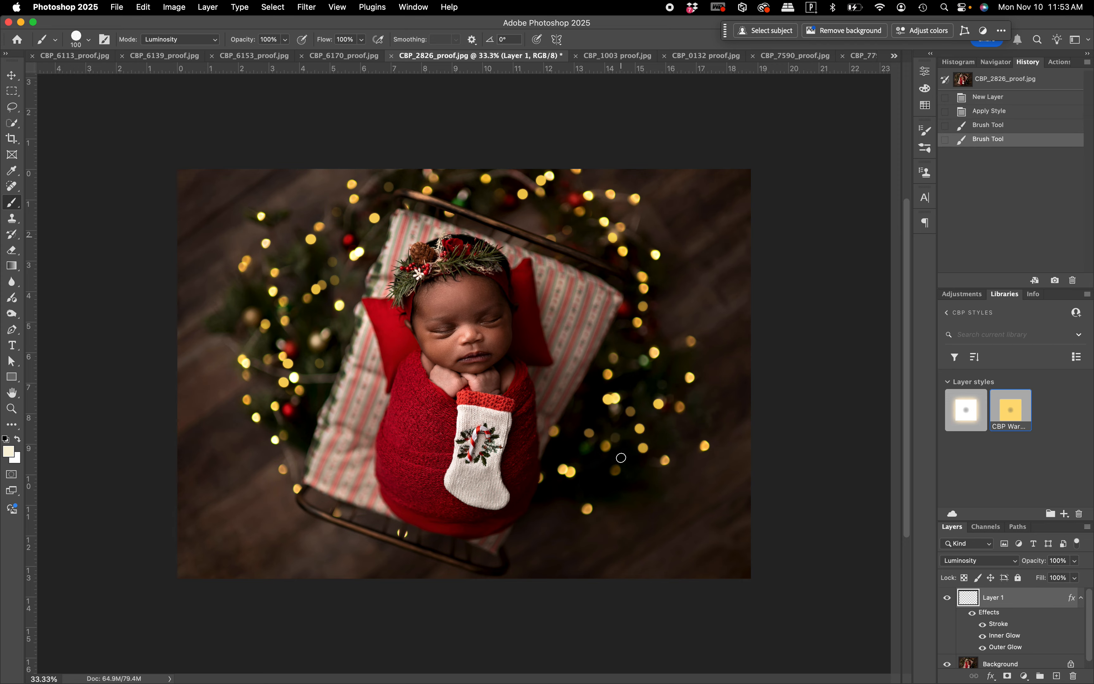
pyautogui.click(674, 377)
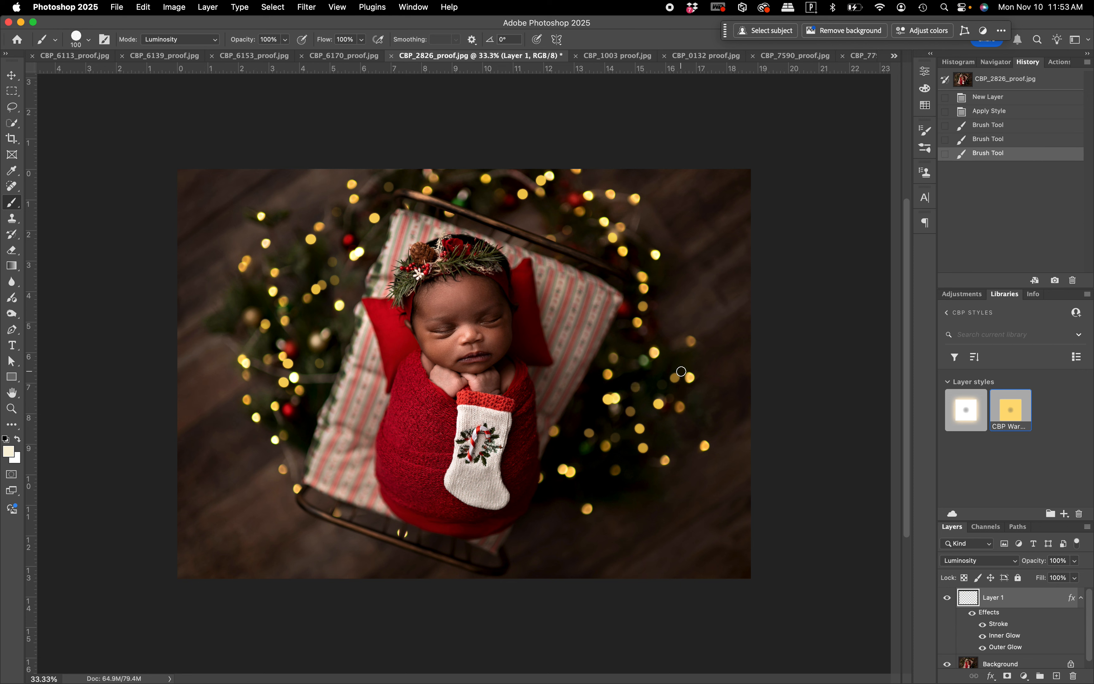
# Choose the CBP Round Bokeh Just a Bit Warm White (Big) brush
pyautogui.click(89, 44)
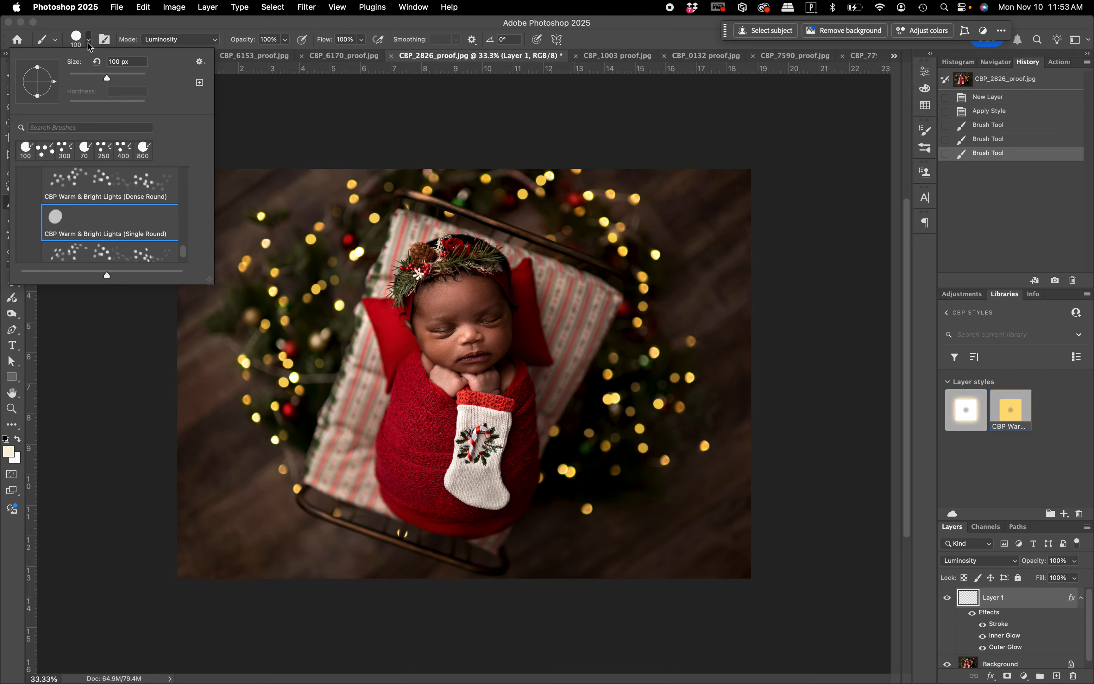
pyautogui.scroll(-3, 114, 213)
pyautogui.scroll(5, 115, 213)
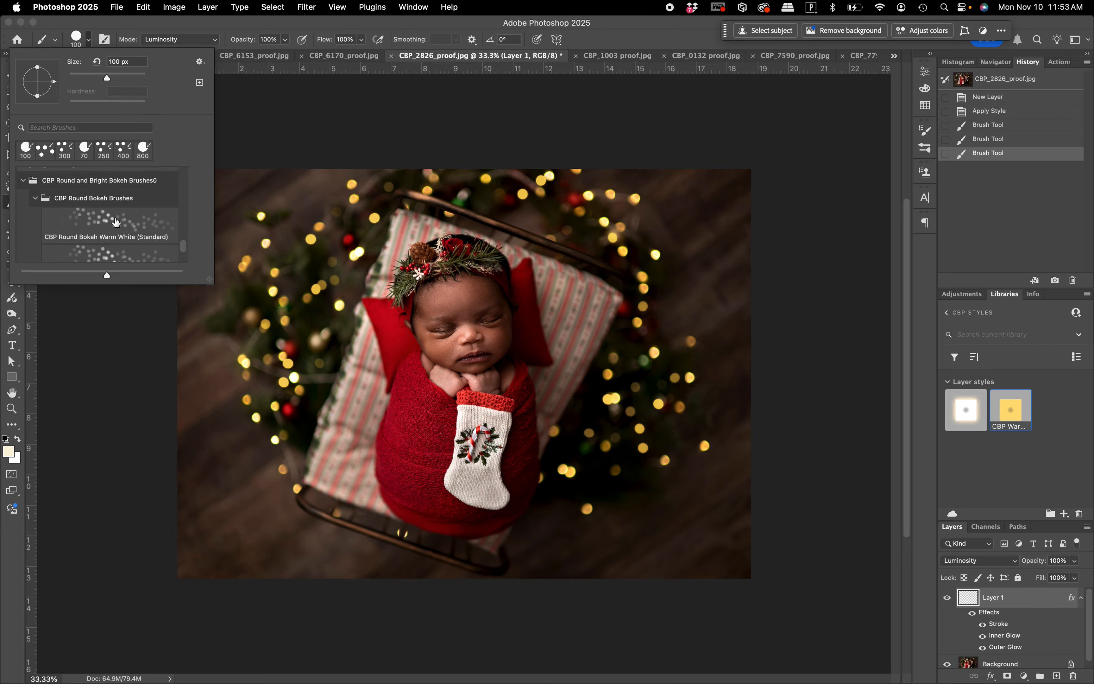
pyautogui.scroll(-4, 115, 222)
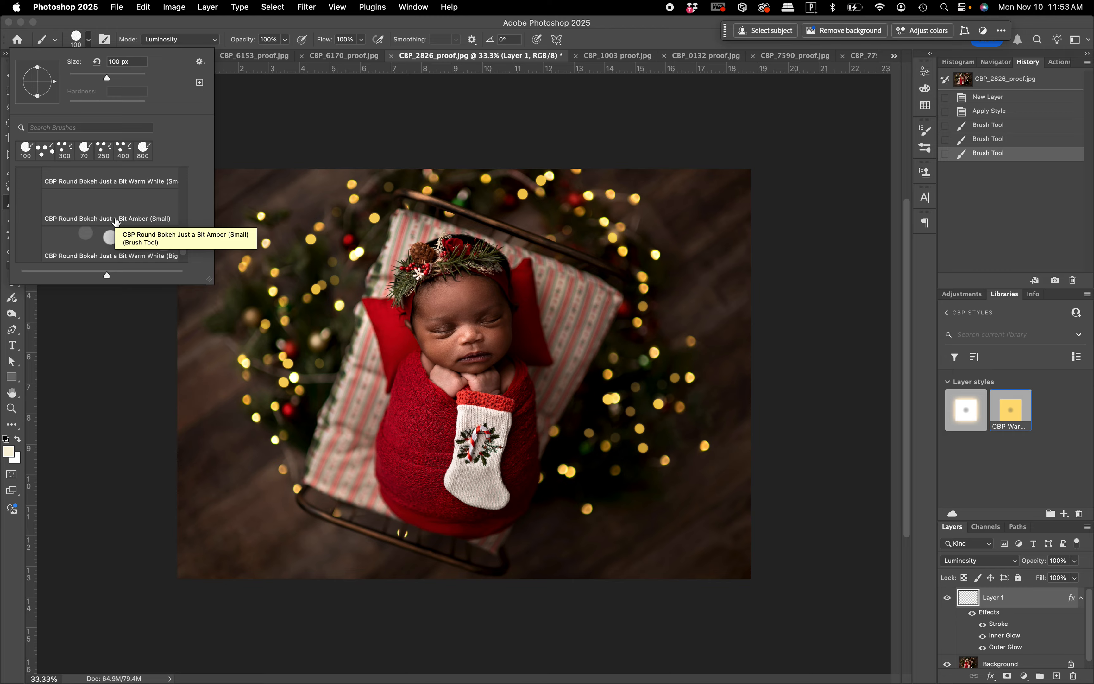
pyautogui.scroll(1, 116, 221)
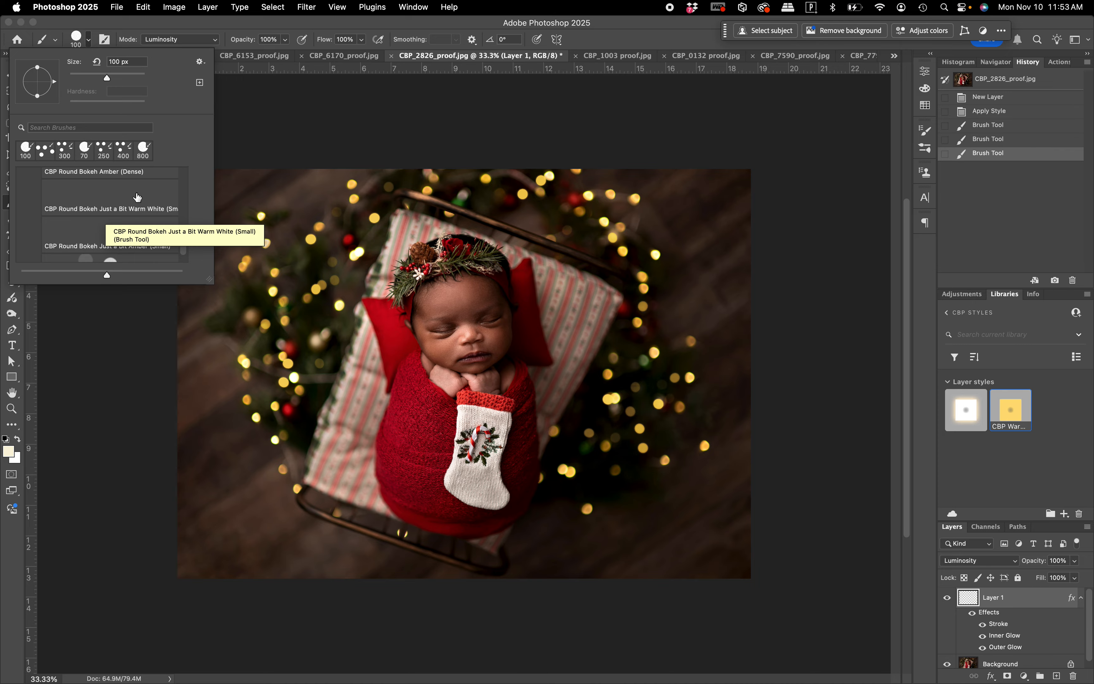
pyautogui.scroll(-2, 85, 223)
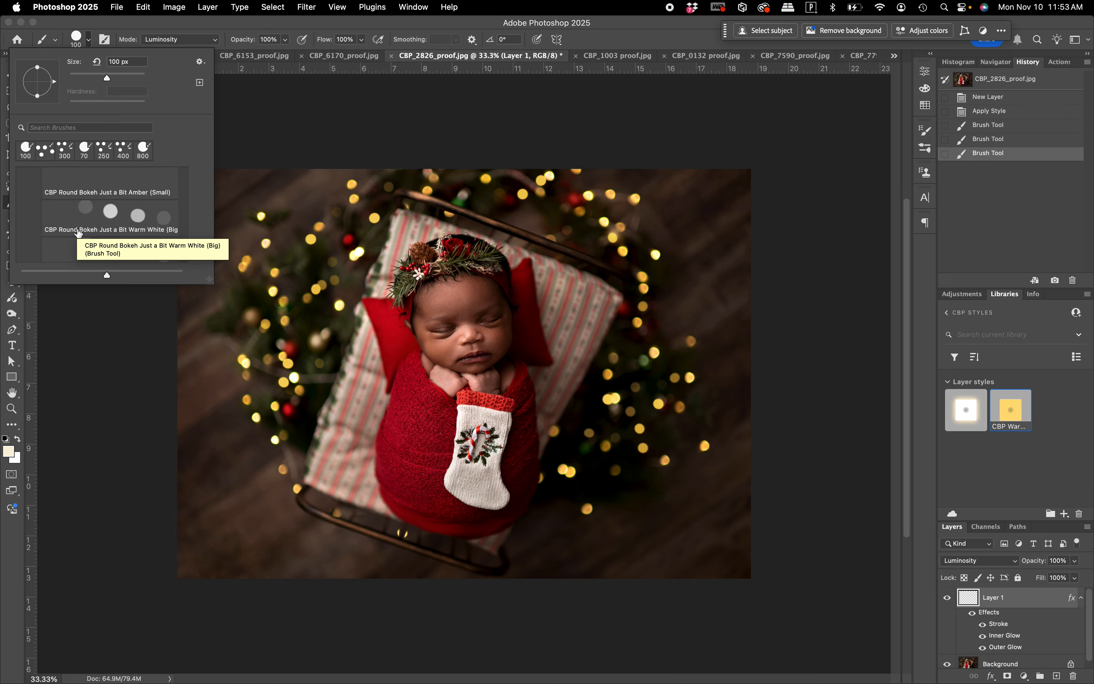
pyautogui.click(84, 223)
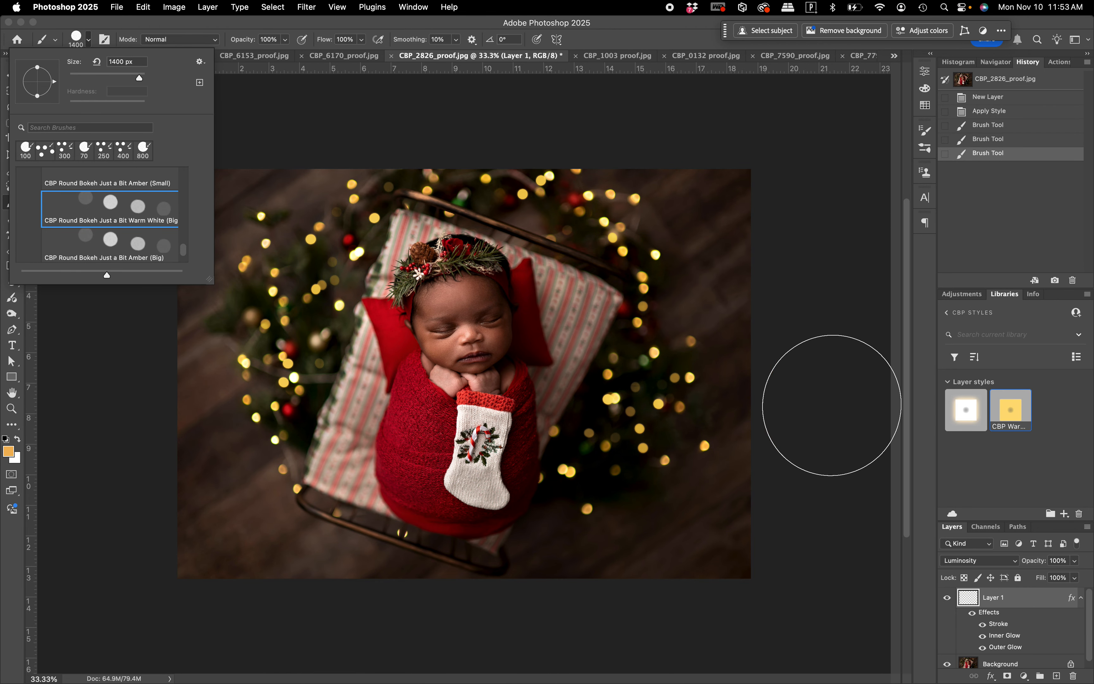
# Add a new layer above Layer 1 and set its blending mode to Hard Light
pyautogui.click(1056, 675)
pyautogui.click(1057, 676)
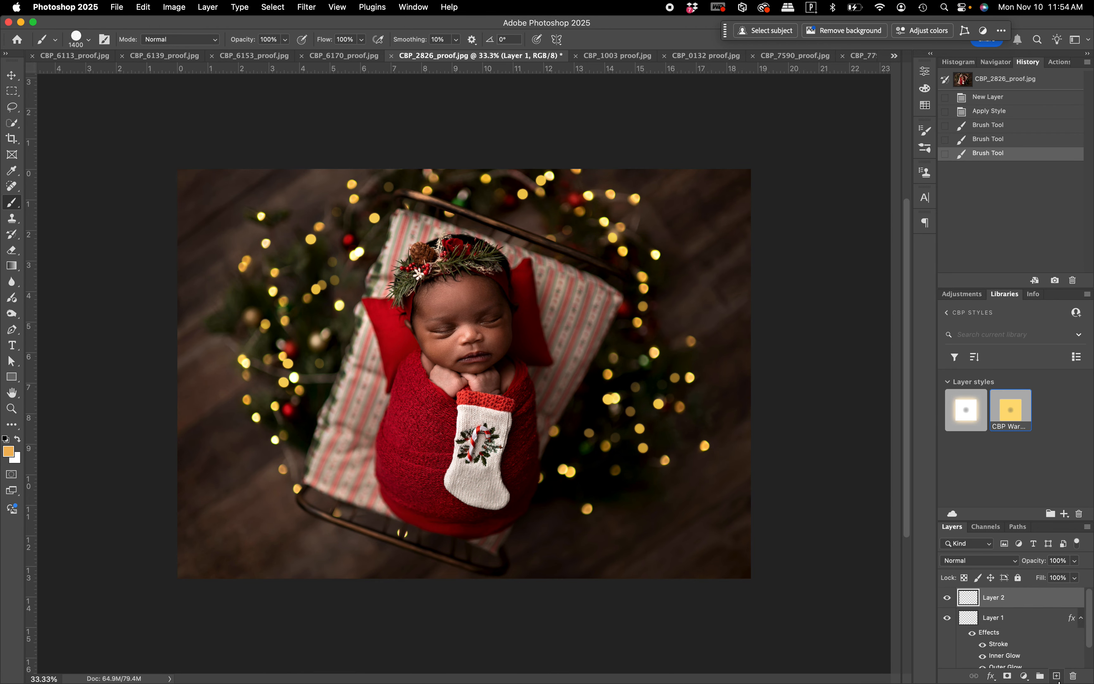
pyautogui.click(987, 561)
pyautogui.moveTo(977, 673)
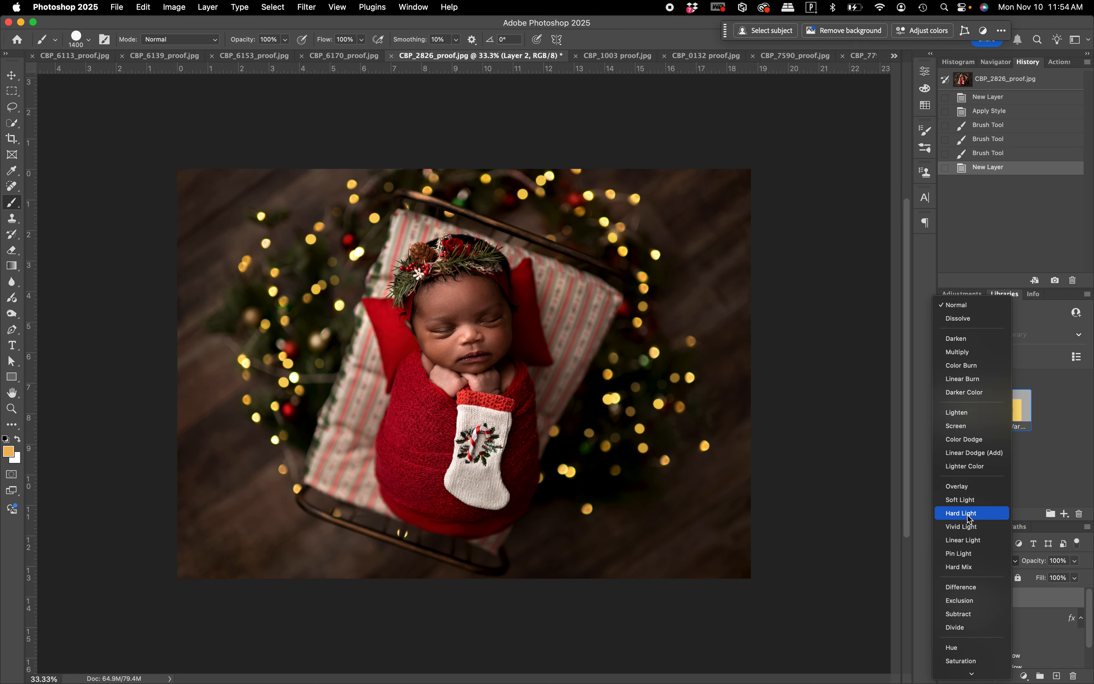
pyautogui.click(968, 513)
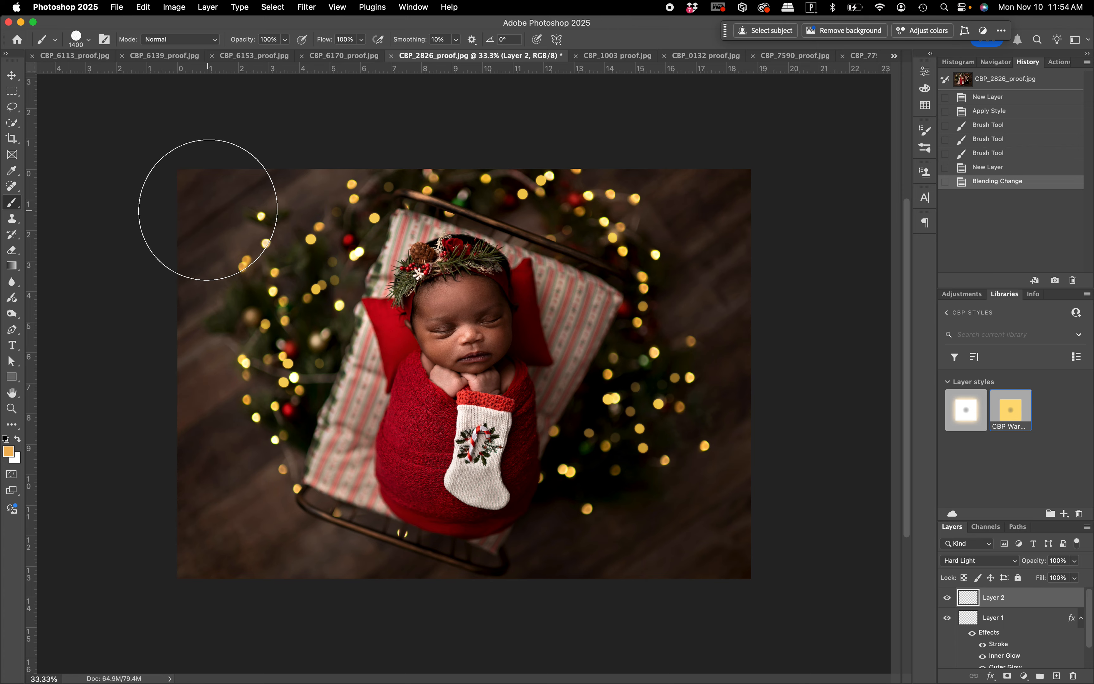
# Paint large soft bokeh circles on Layer 2 along the left side of the photo with the brush reduced to 1000 px
pyautogui.press('[')
pyautogui.press('[')
pyautogui.press('[')
pyautogui.press('[')
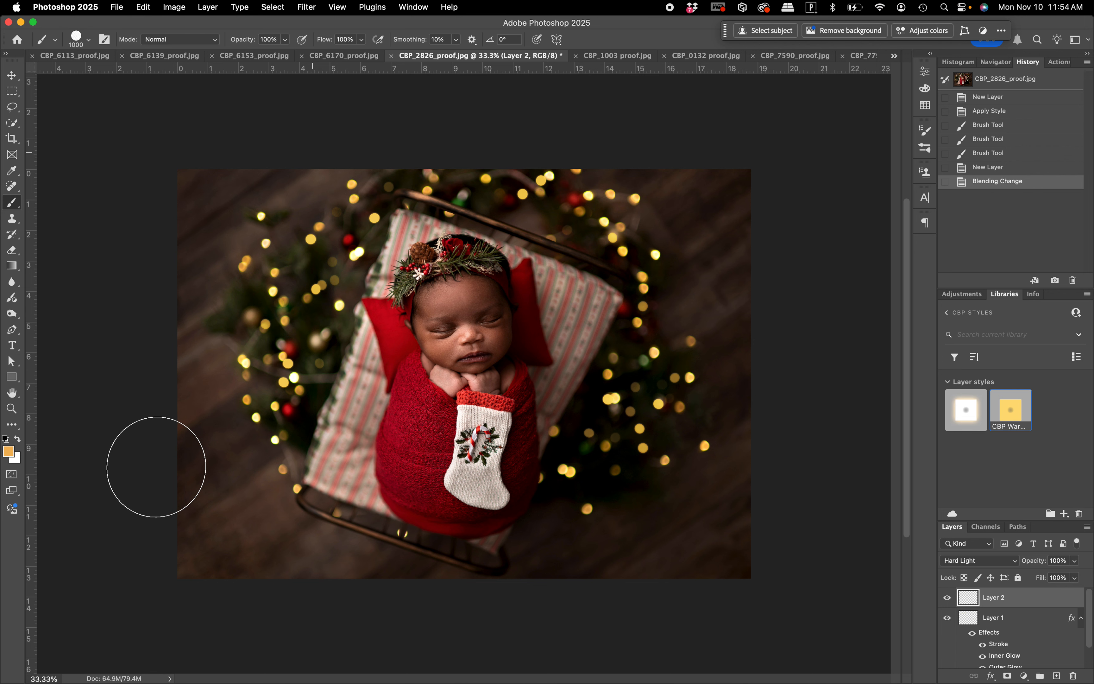
pyautogui.moveTo(156, 467); pyautogui.dragTo(235, 538)
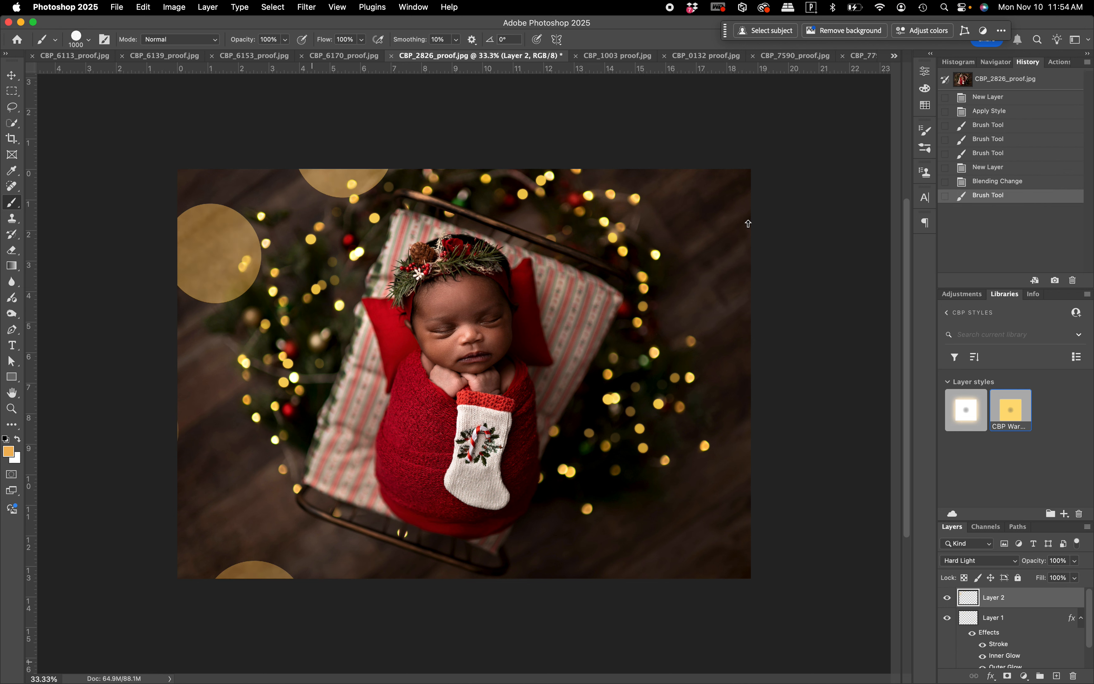
# Paint smaller bokeh circles down the photo's right side and one at its left edge, with the brush at 700 px
pyautogui.press('[')
pyautogui.press('[')
pyautogui.press('[')
pyautogui.hotkey('shift', '[')
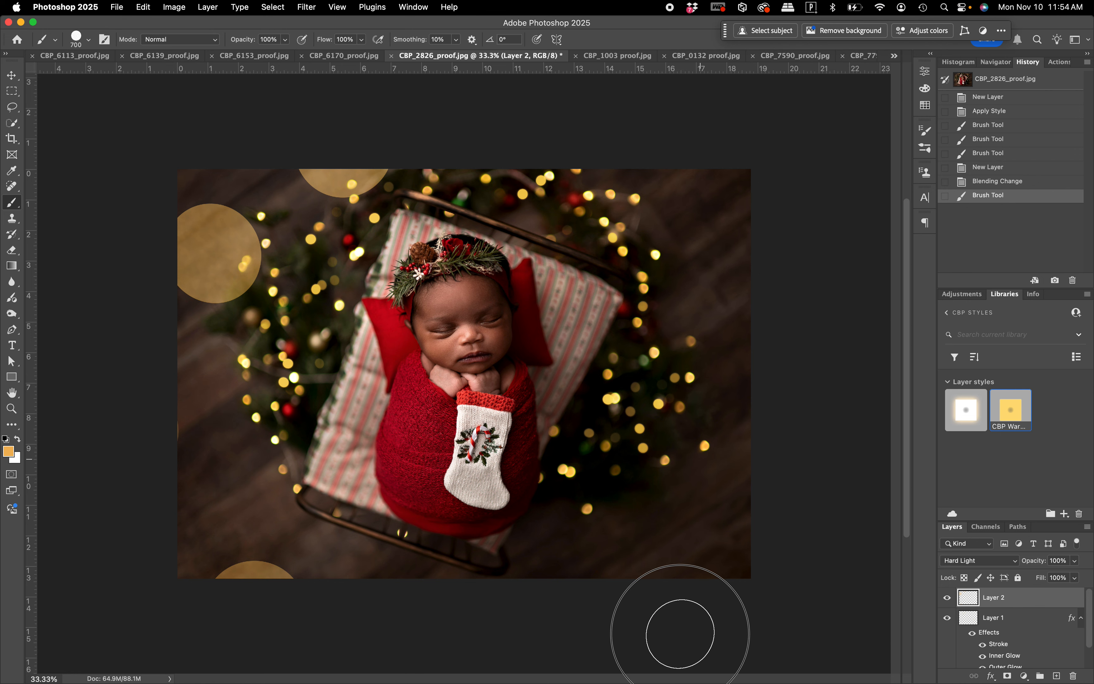
pyautogui.click(680, 634)
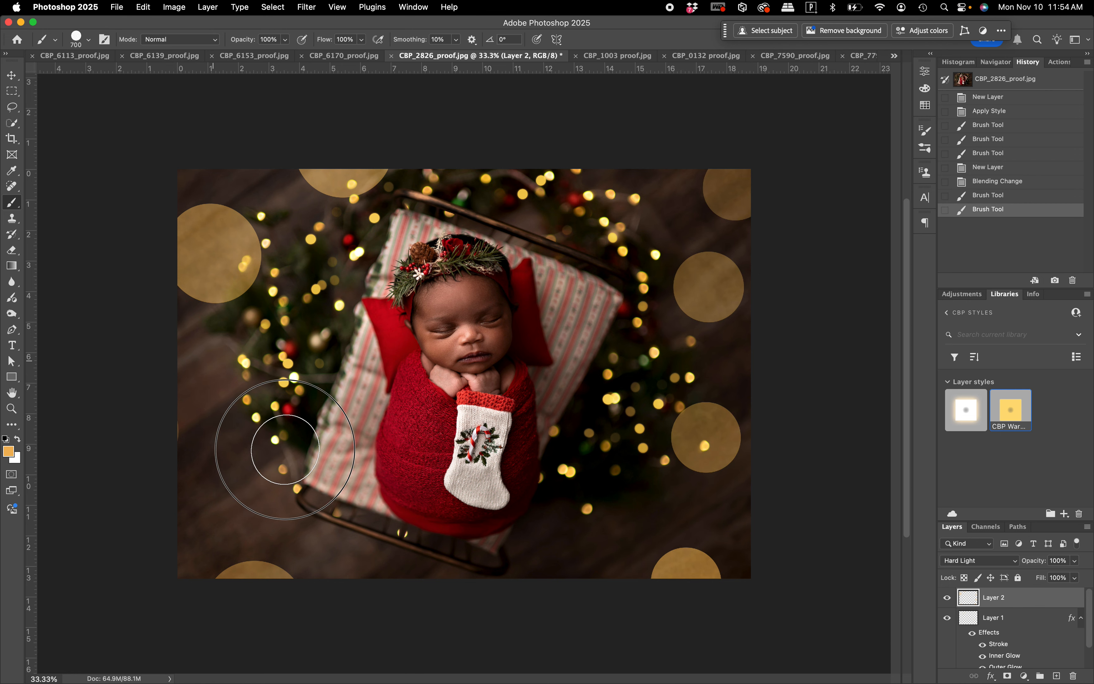
pyautogui.click(209, 369)
# Enlarge the brush to 1300 px and paint oversized bokeh circles at the right edge and lower right of the photo
pyautogui.press(']')
pyautogui.press(']')
pyautogui.press(']')
pyautogui.press(']')
pyautogui.press(']')
pyautogui.press(']')
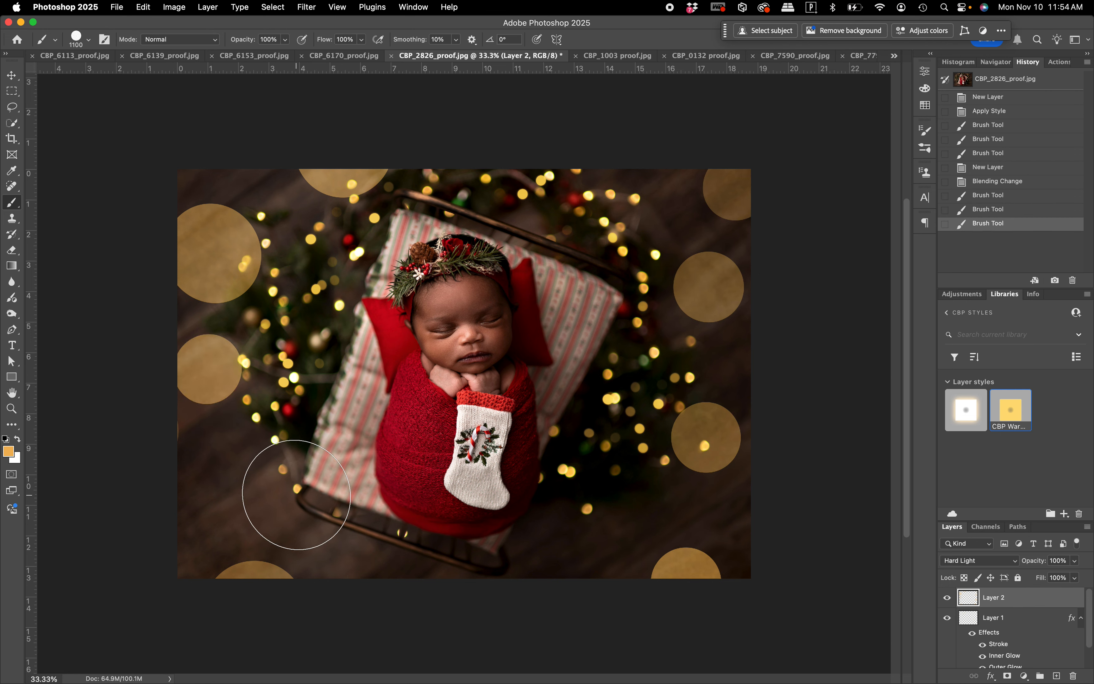
pyautogui.click(761, 320)
pyautogui.moveTo(657, 679)
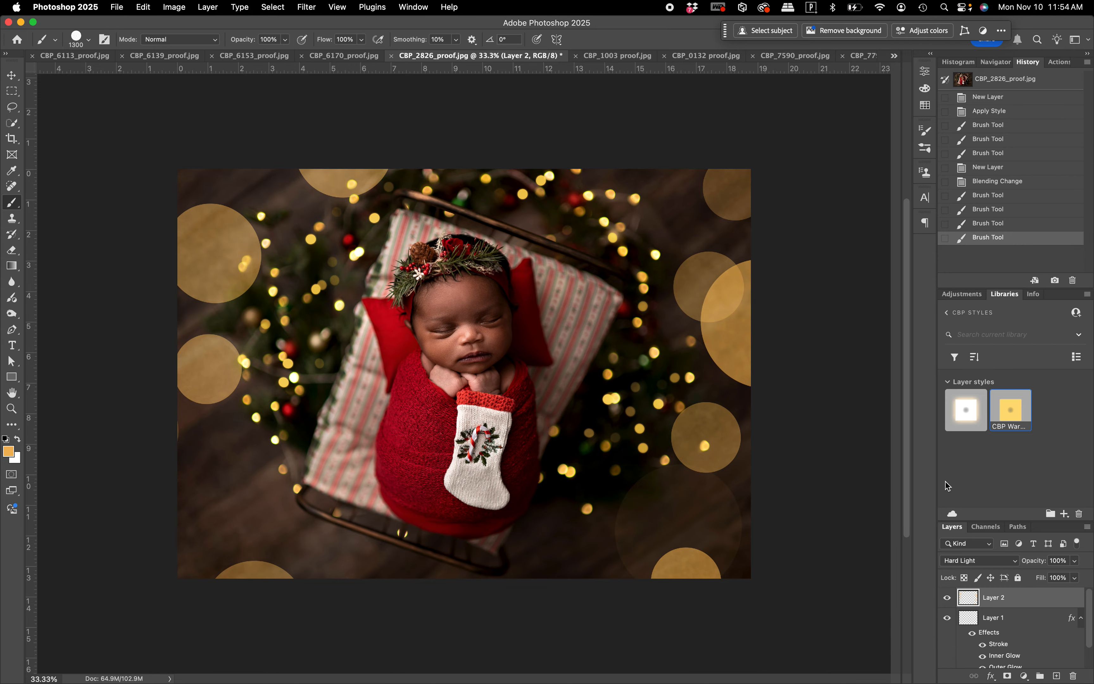
# Apply a Gaussian Blur with a 6.6 pixel radius to the bokeh on Layer 2
pyautogui.press('ctrl+super+f')
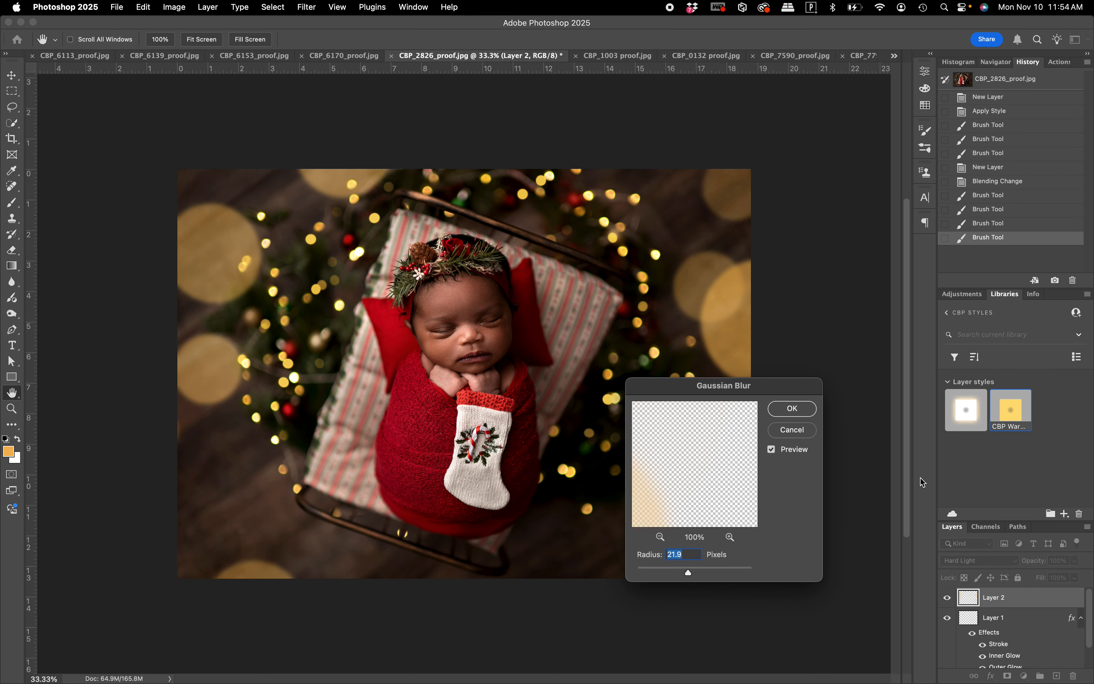
pyautogui.click(663, 568)
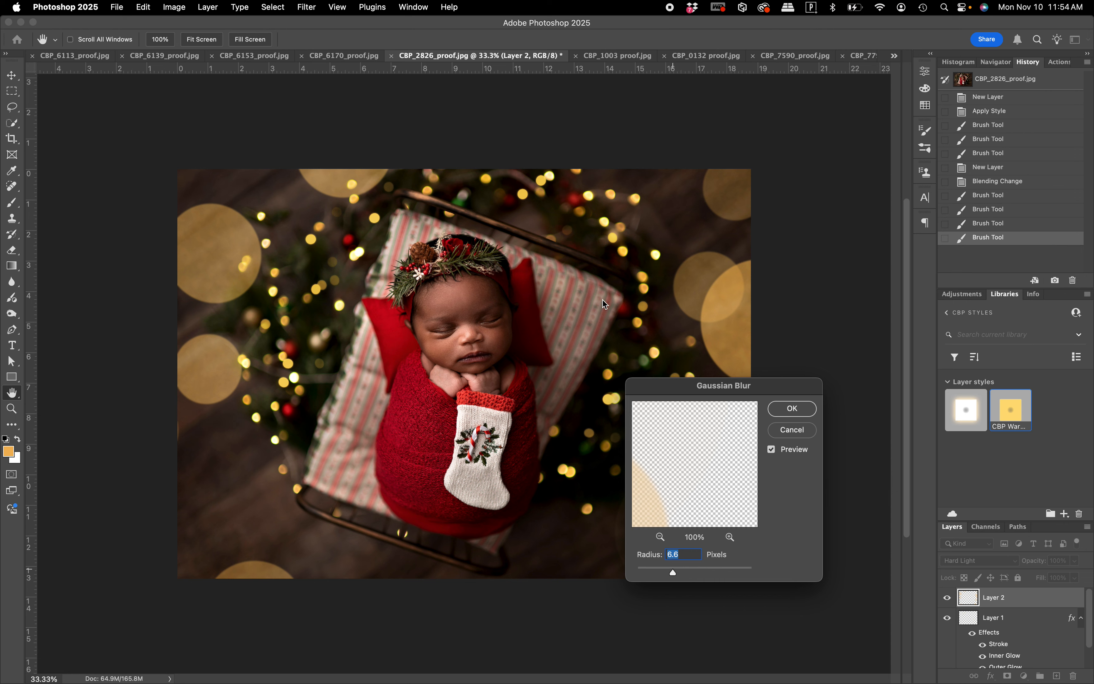
pyautogui.press('Return')
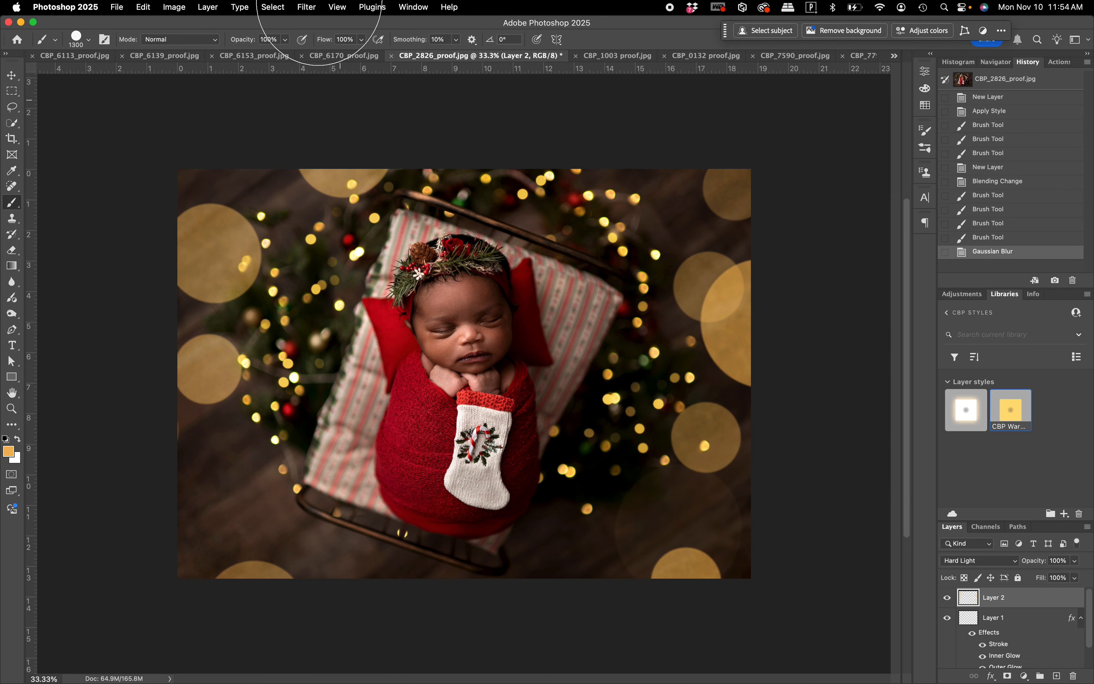
pyautogui.click(306, 8)
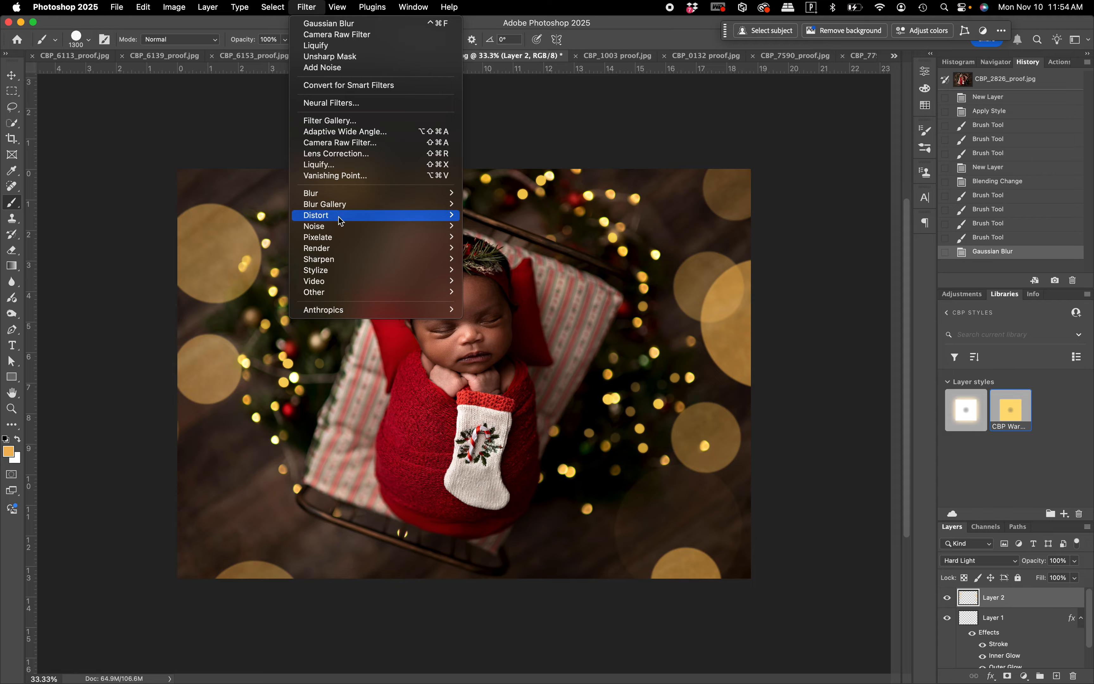
pyautogui.moveTo(340, 221)
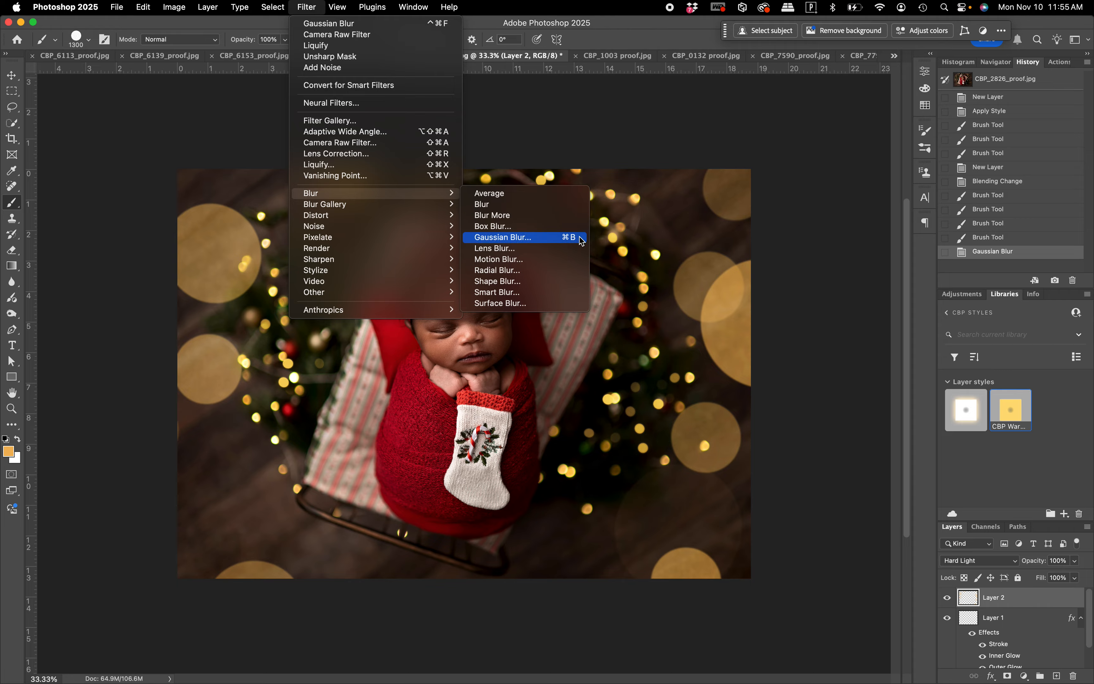
# Switch to Adobe Bridge and open CBP_5003_proof.jpg, the lollipop portrait, from the candy cane session's finals folder
pyautogui.press('Escape')
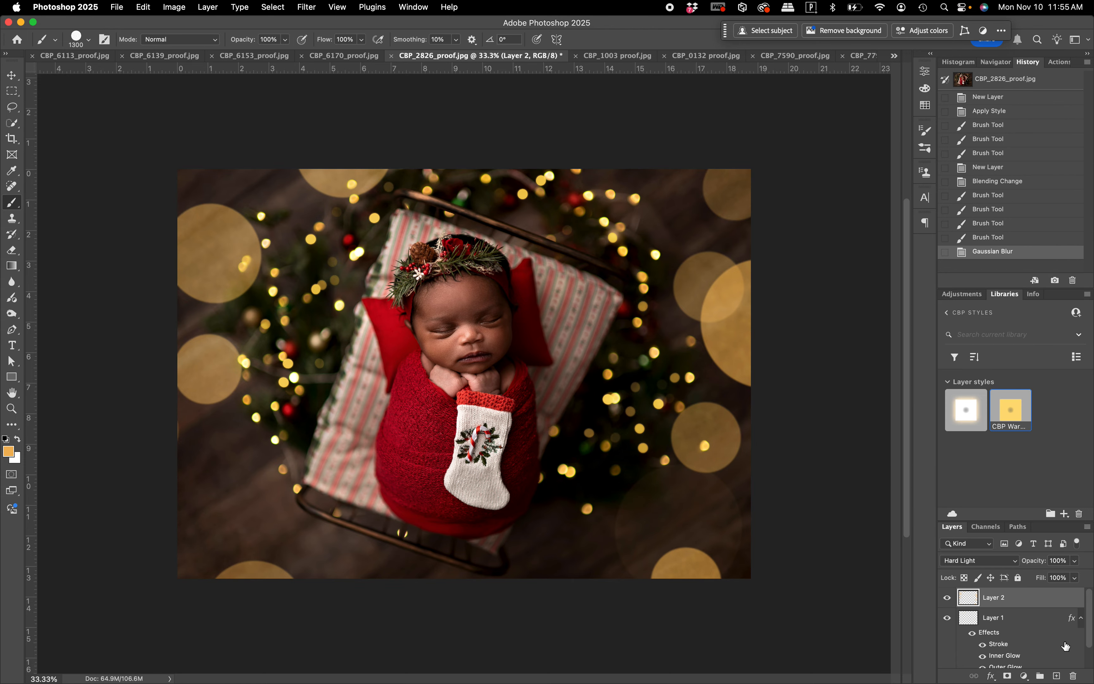
pyautogui.click(355, 56)
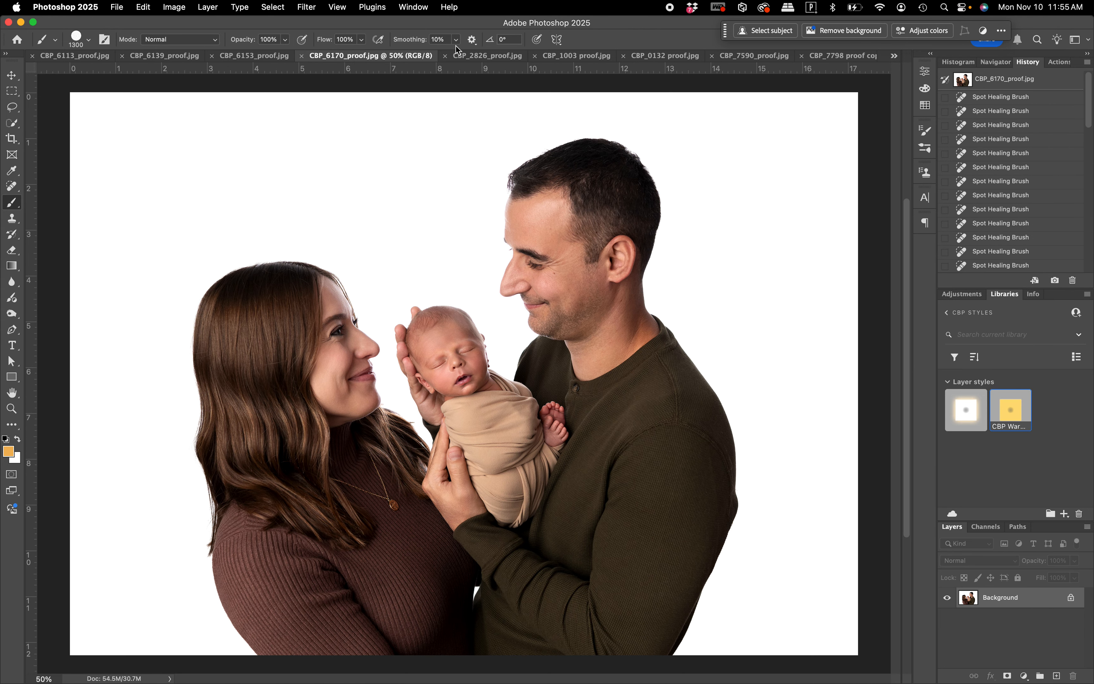
pyautogui.click(507, 56)
pyautogui.hotkey('ctrl', 'Up')
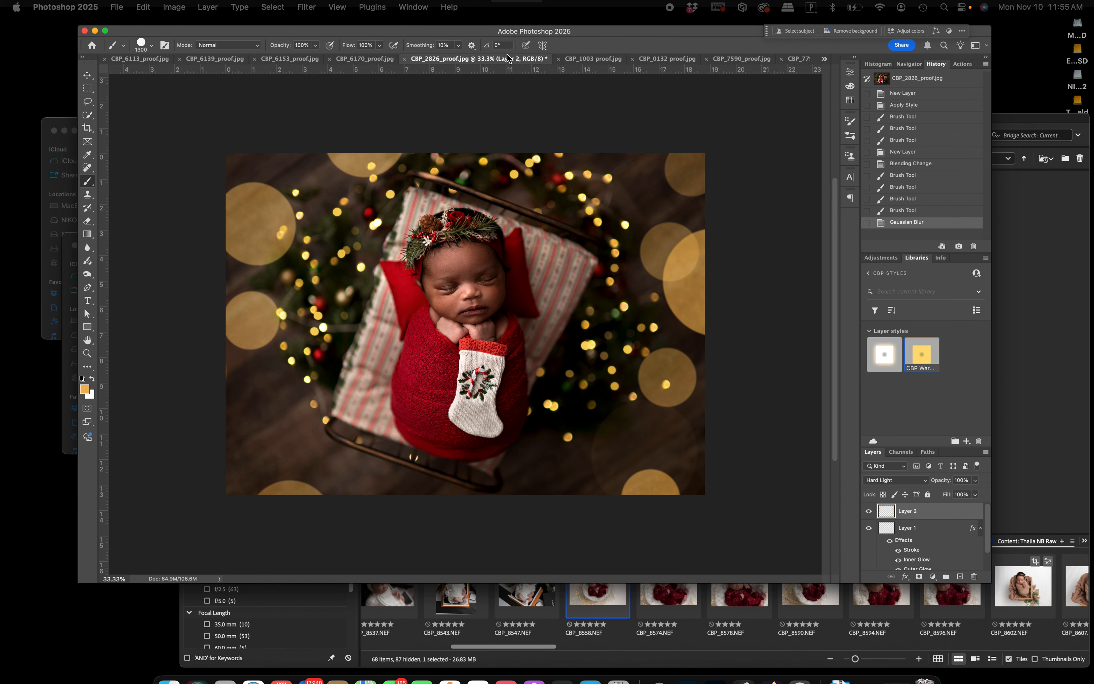
pyautogui.click(840, 514)
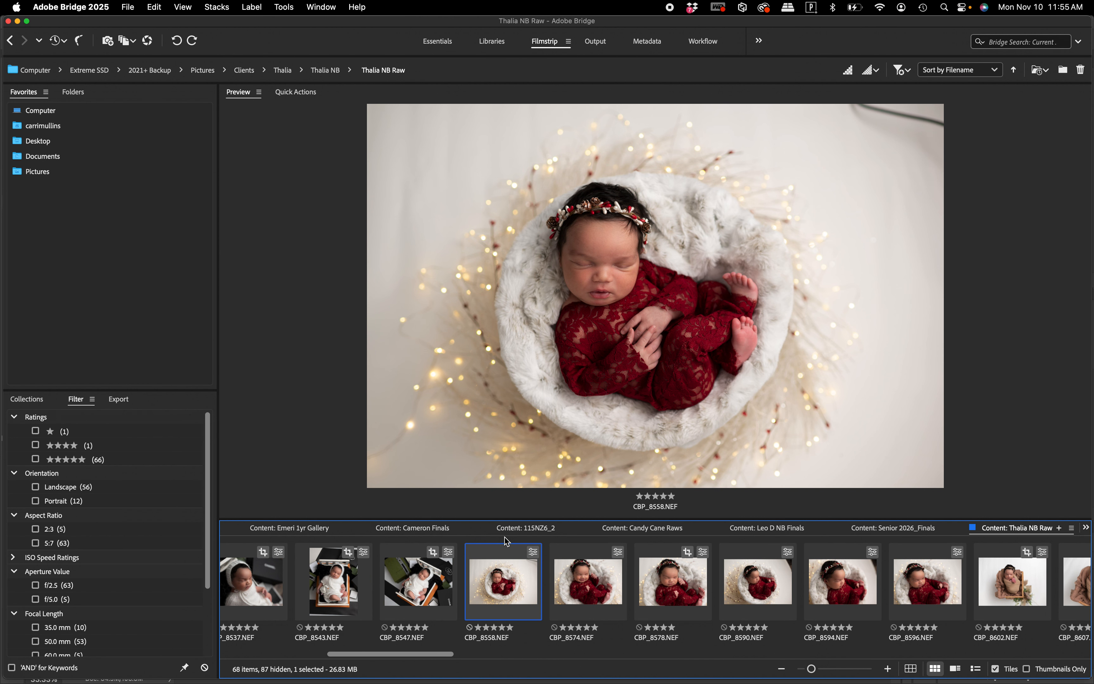
pyautogui.click(441, 532)
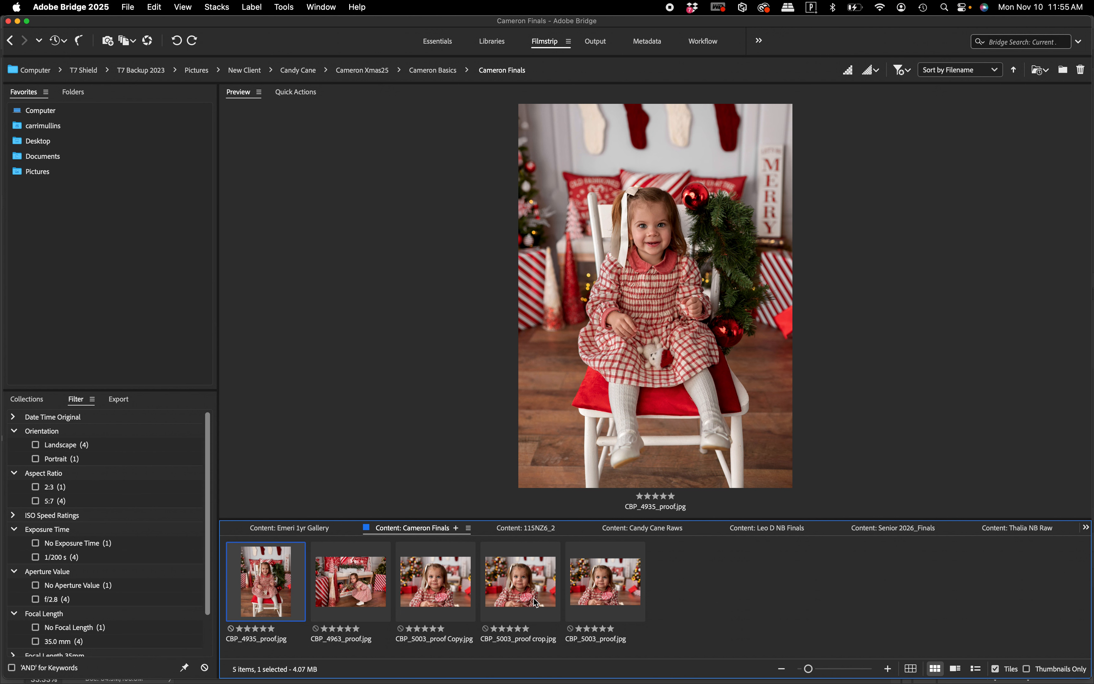
pyautogui.doubleClick(601, 593)
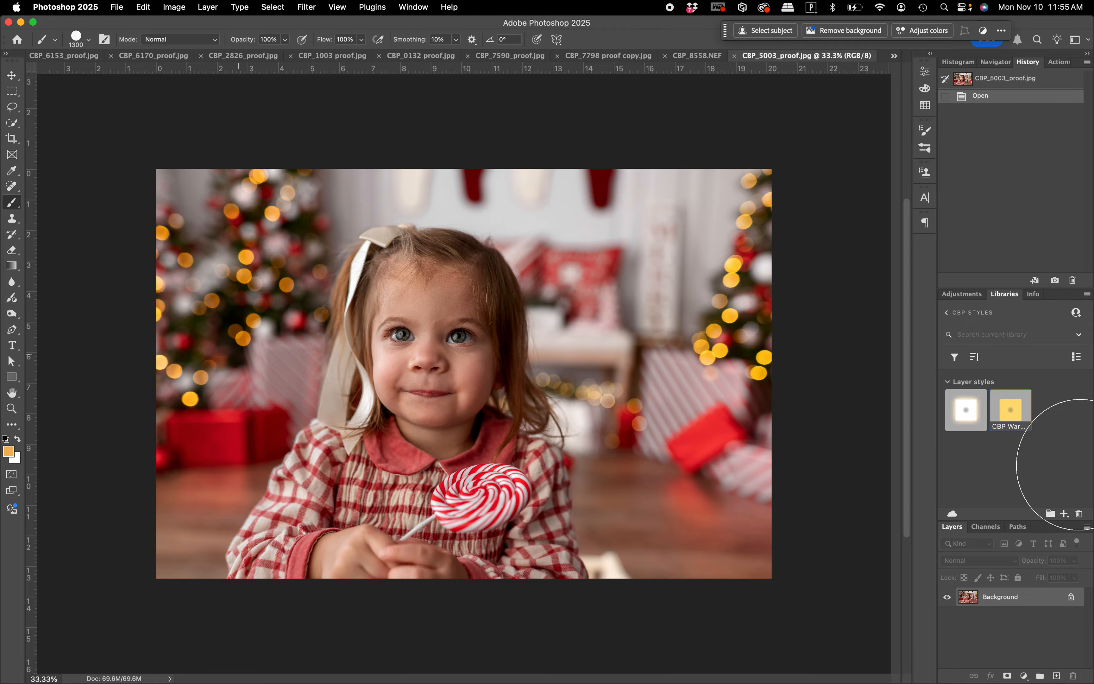
# Add a new layer above the Background and set its blending mode to Hard Light
pyautogui.click(1057, 676)
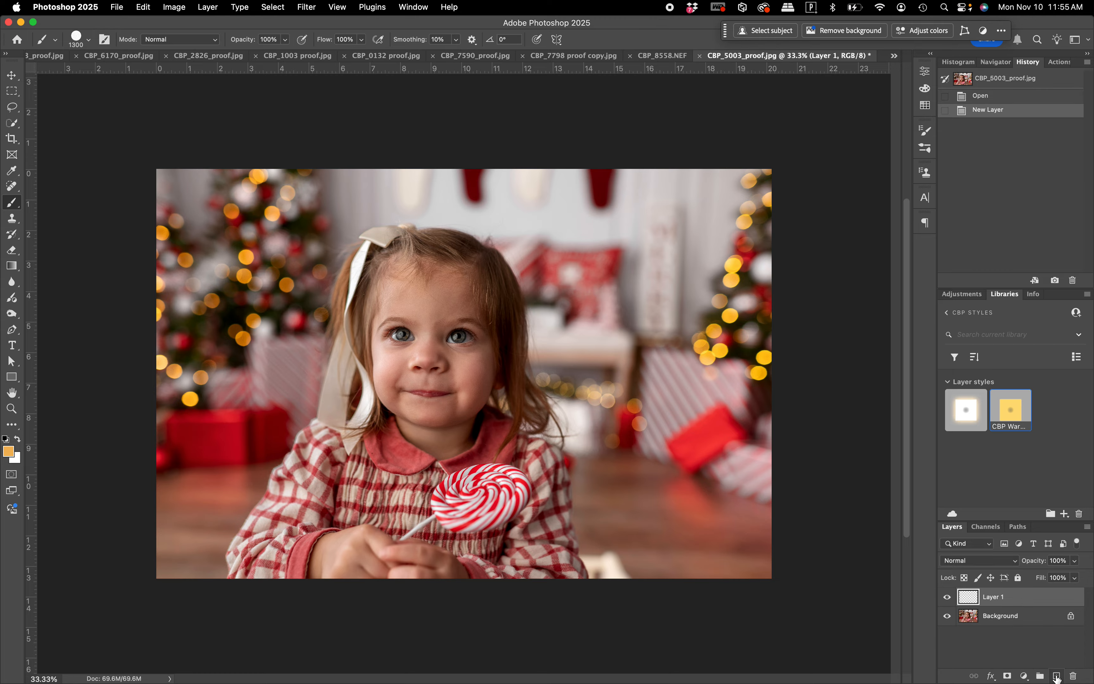
pyautogui.click(994, 561)
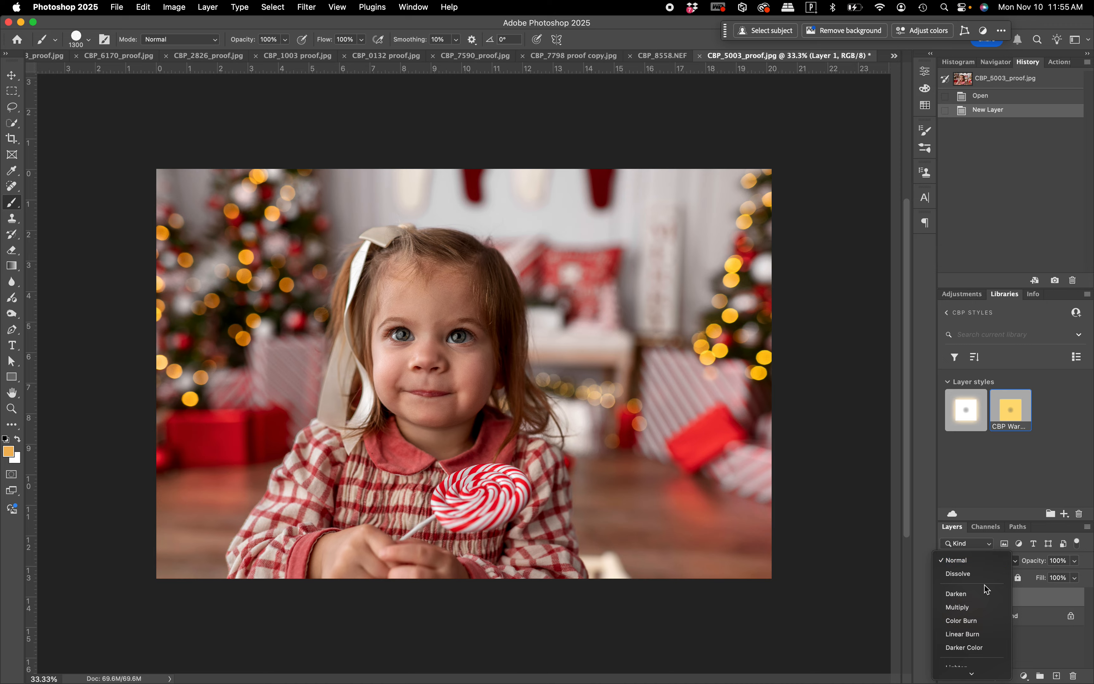
pyautogui.moveTo(982, 669)
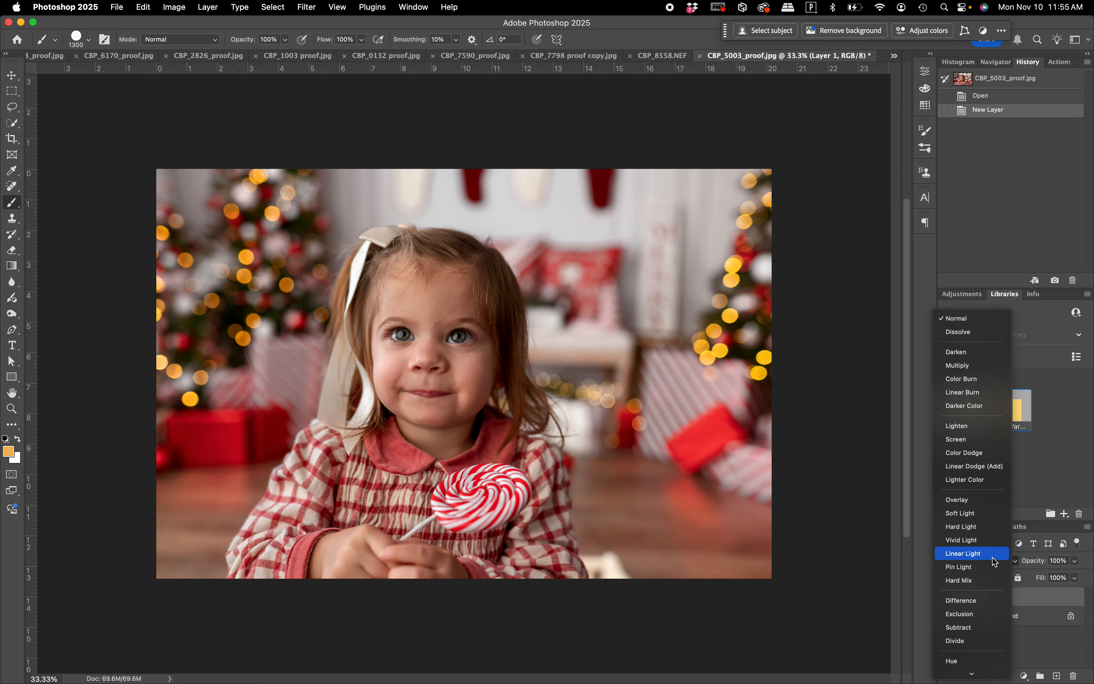
pyautogui.click(986, 530)
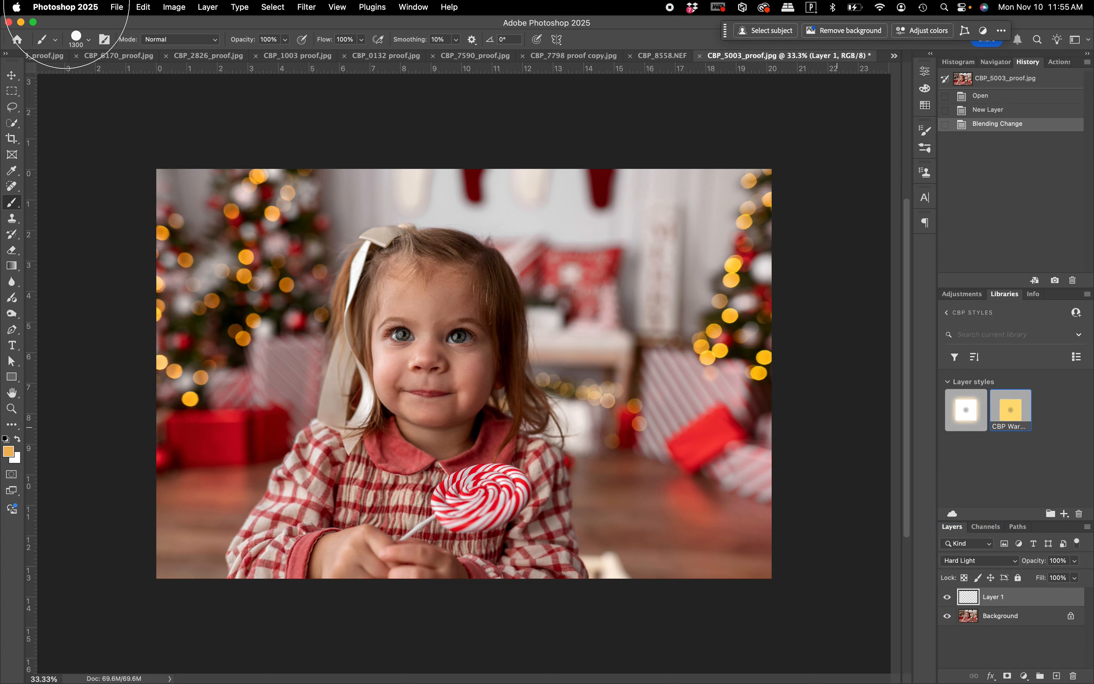
# Choose the CBP Round Bokeh Warm White (Standard) brush from the CBP Round Bokeh Brushes group
pyautogui.click(88, 39)
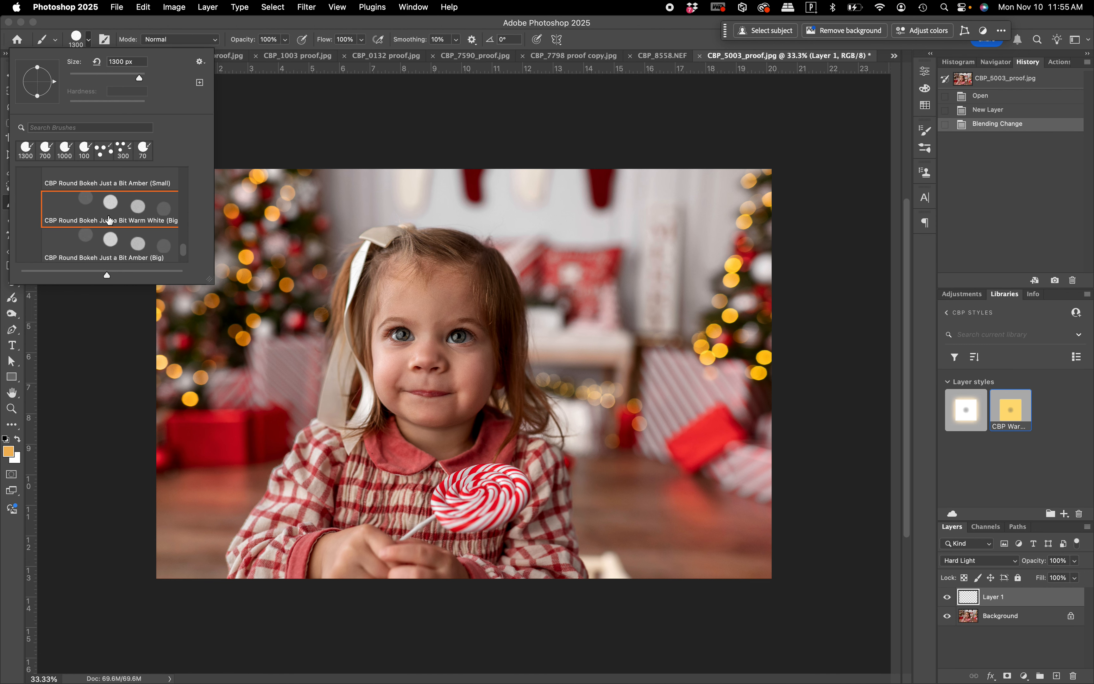
pyautogui.scroll(10, 109, 221)
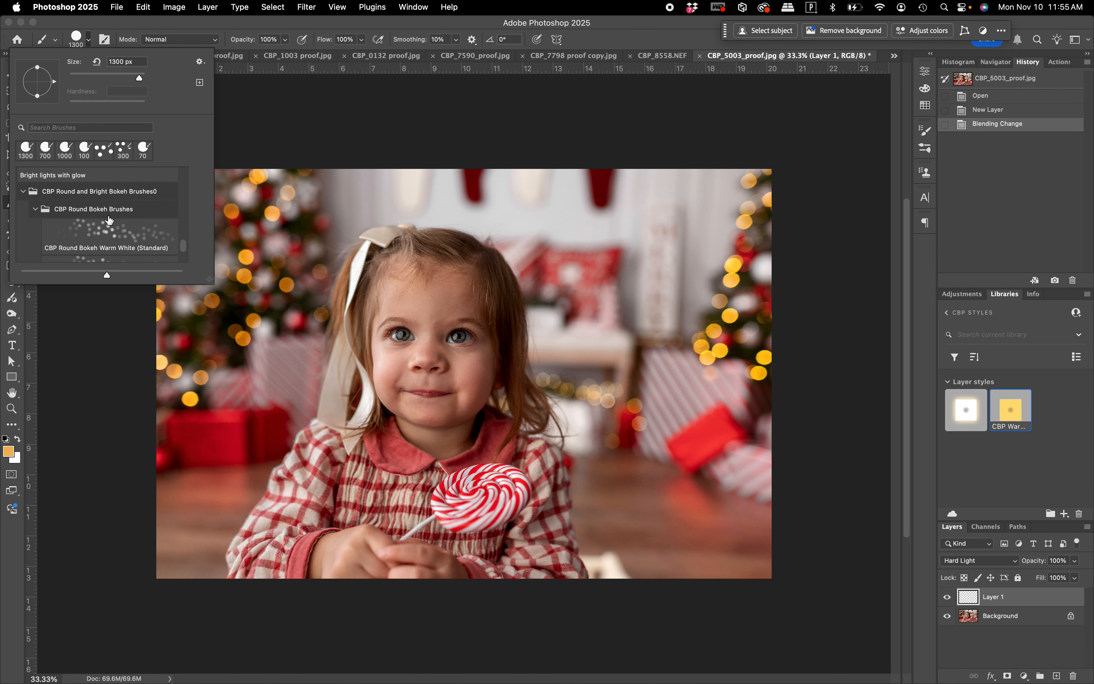
pyautogui.scroll(-2, 109, 221)
pyautogui.click(105, 212)
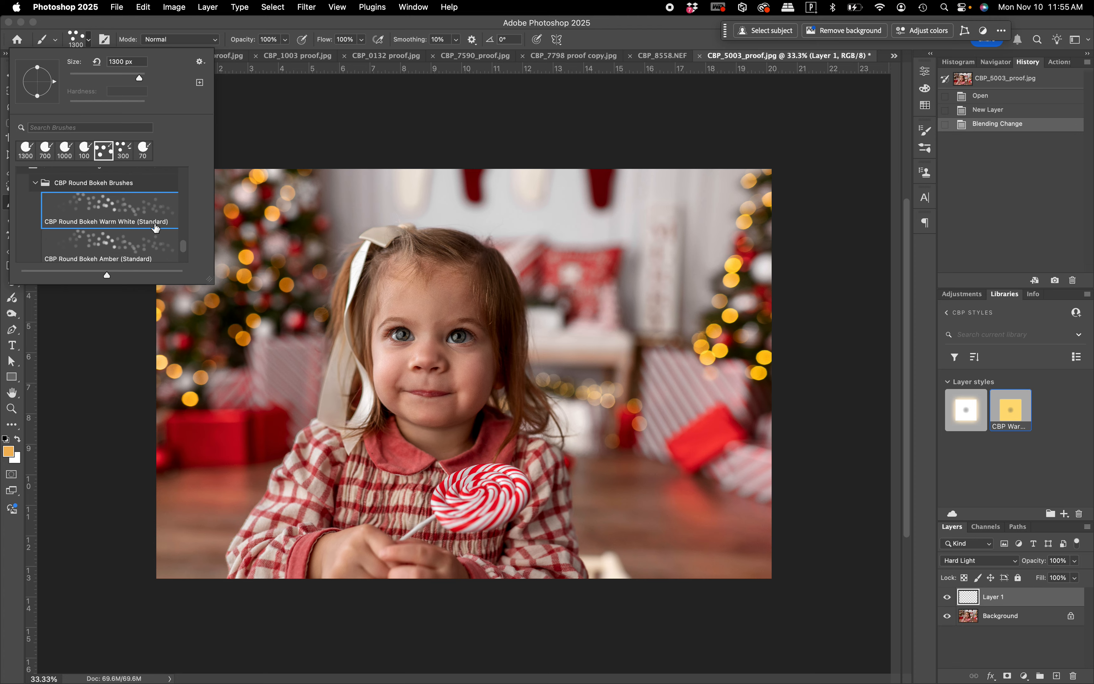
pyautogui.click(584, 37)
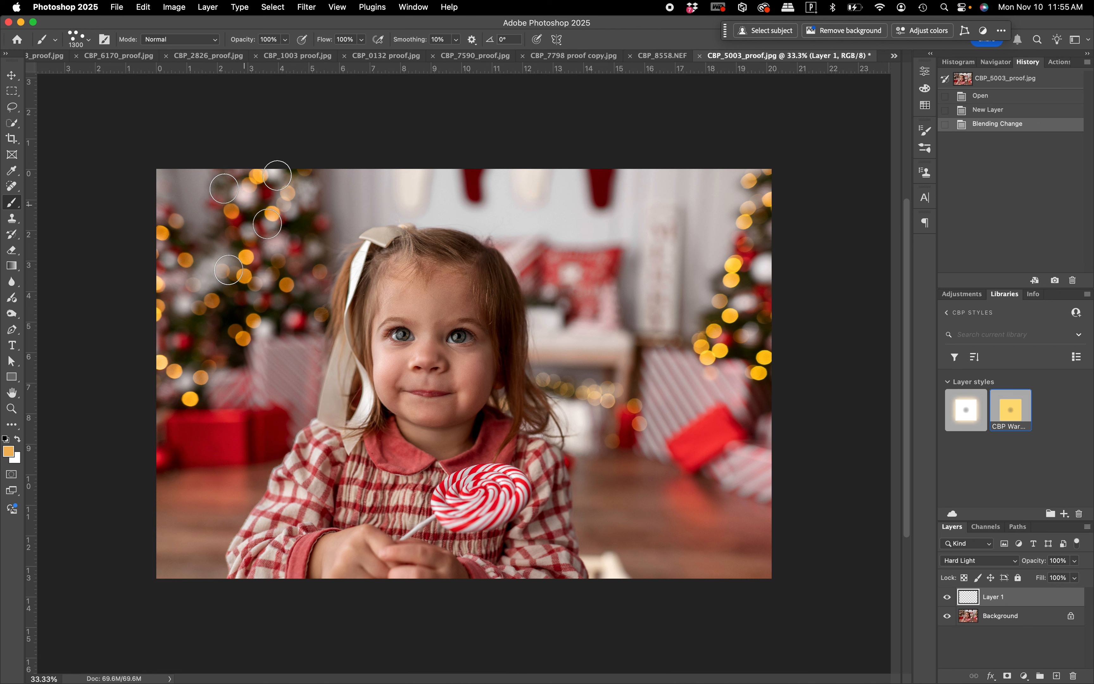
# Reduce the brush size to 700 px and choose the CBP Round Bokeh Amber (Standard) brush
pyautogui.press('[')
pyautogui.press('[')
pyautogui.press('[')
pyautogui.press('[')
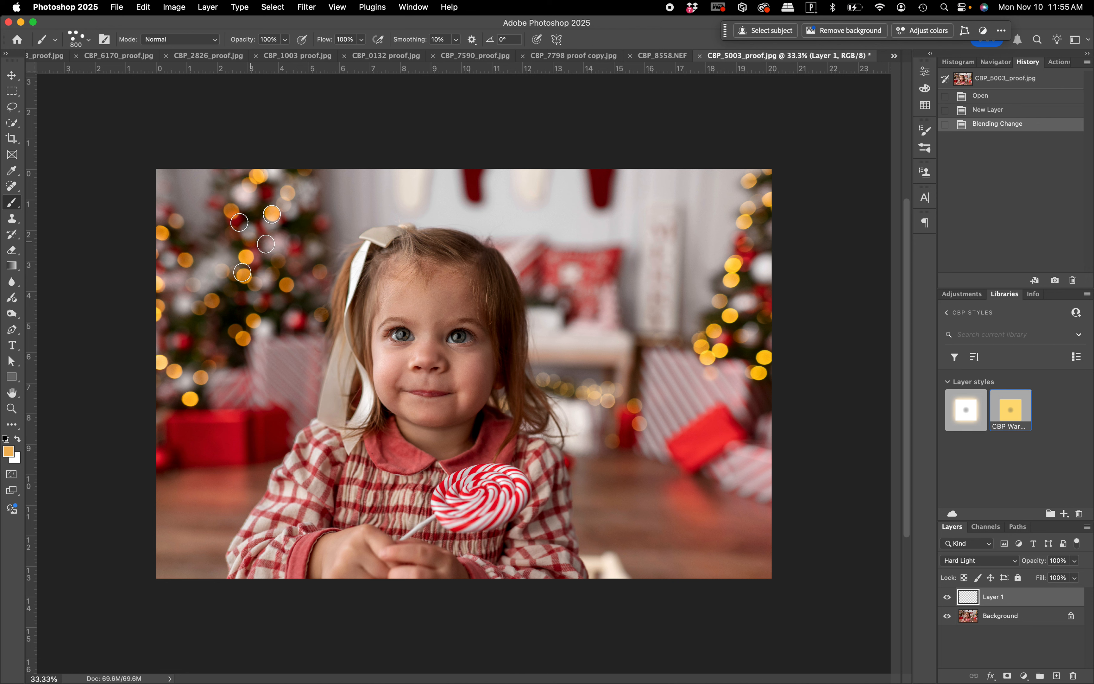
pyautogui.press('[')
pyautogui.click(83, 44)
pyautogui.click(99, 247)
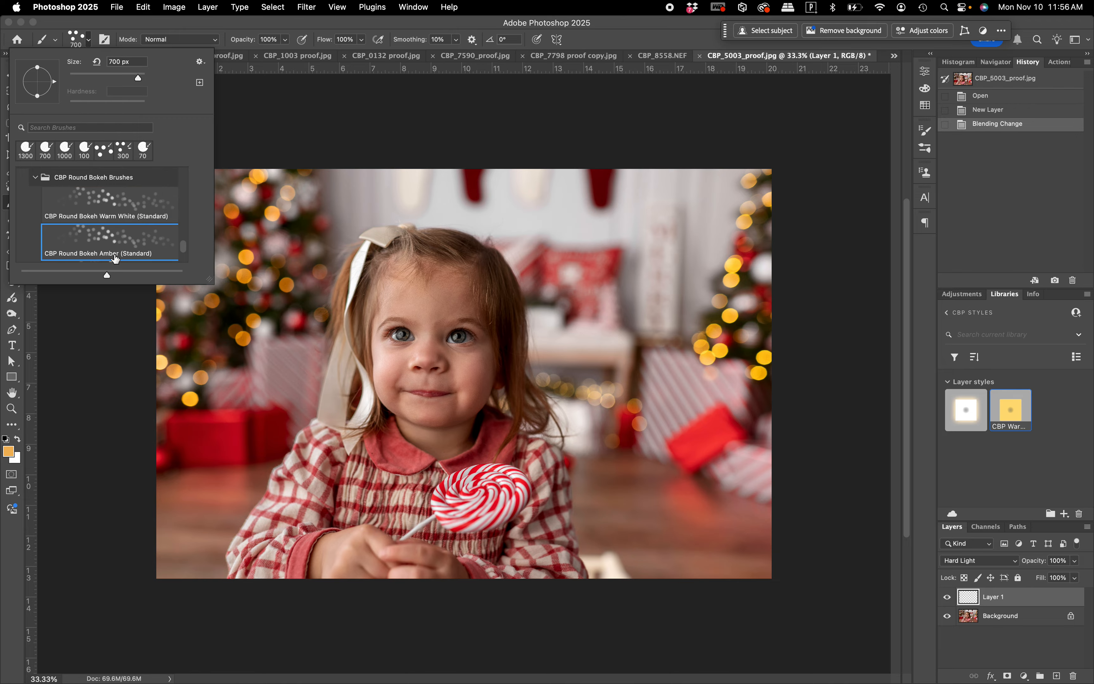
pyautogui.click(674, 34)
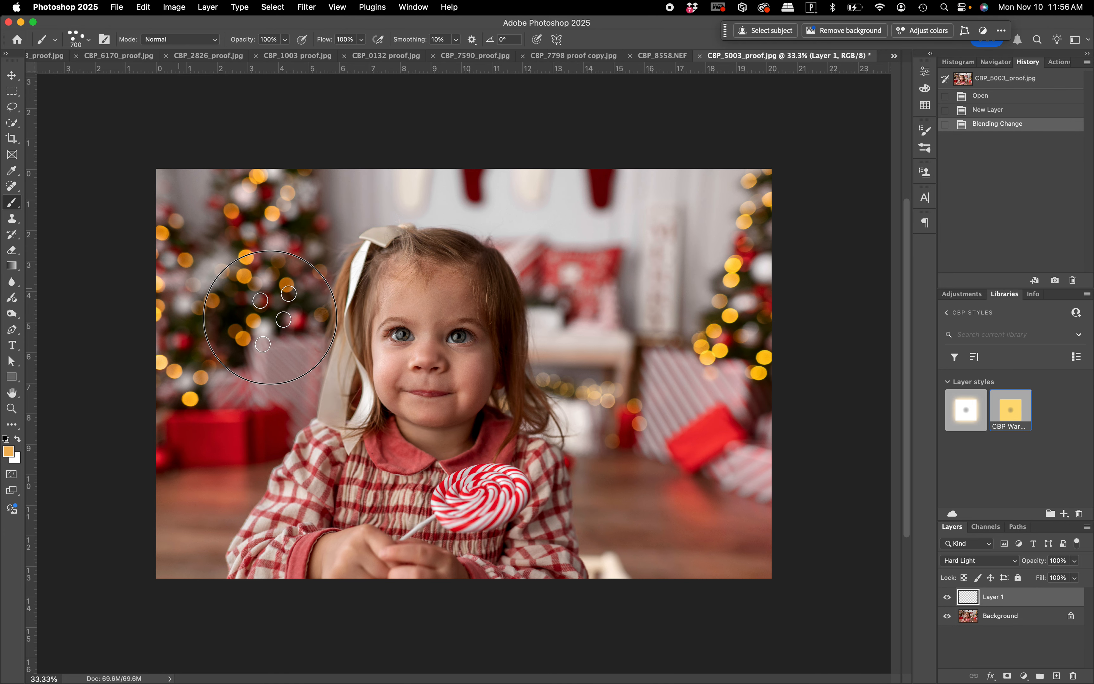
# Paint amber bokeh lights over both background Christmas trees on Layer 1, and compare the photo with that layer hidden and shown
pyautogui.moveTo(271, 317)
pyautogui.mouseDown()
pyautogui.moveTo(212, 201)
pyautogui.moveTo(183, 244)
pyautogui.mouseUp()
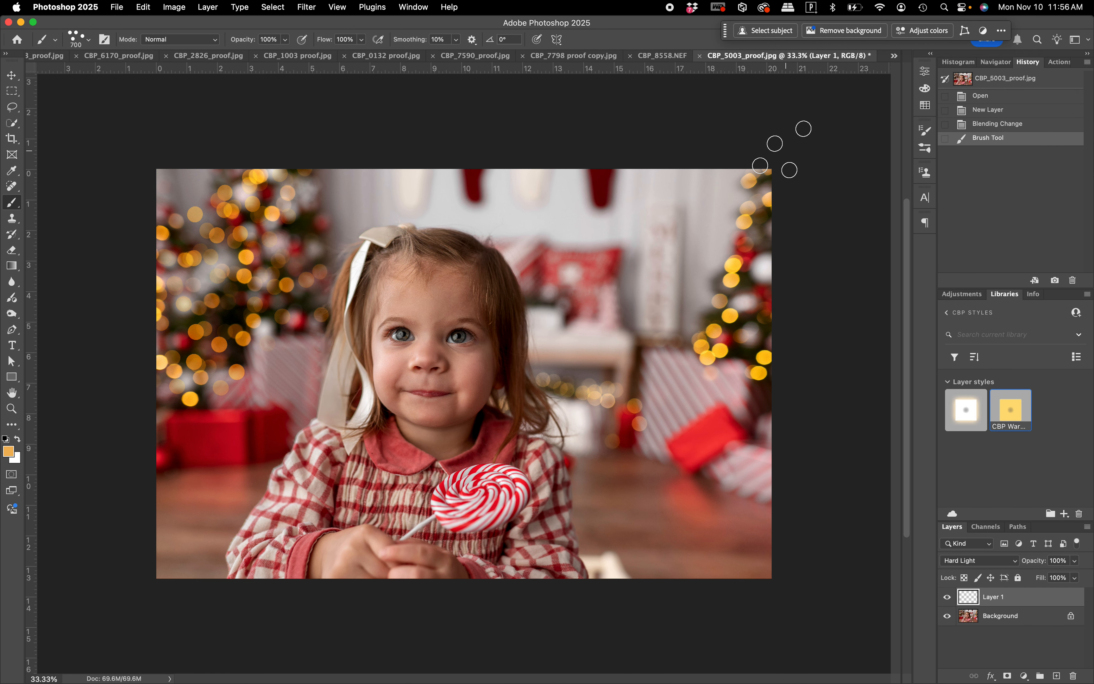
pyautogui.click(786, 151)
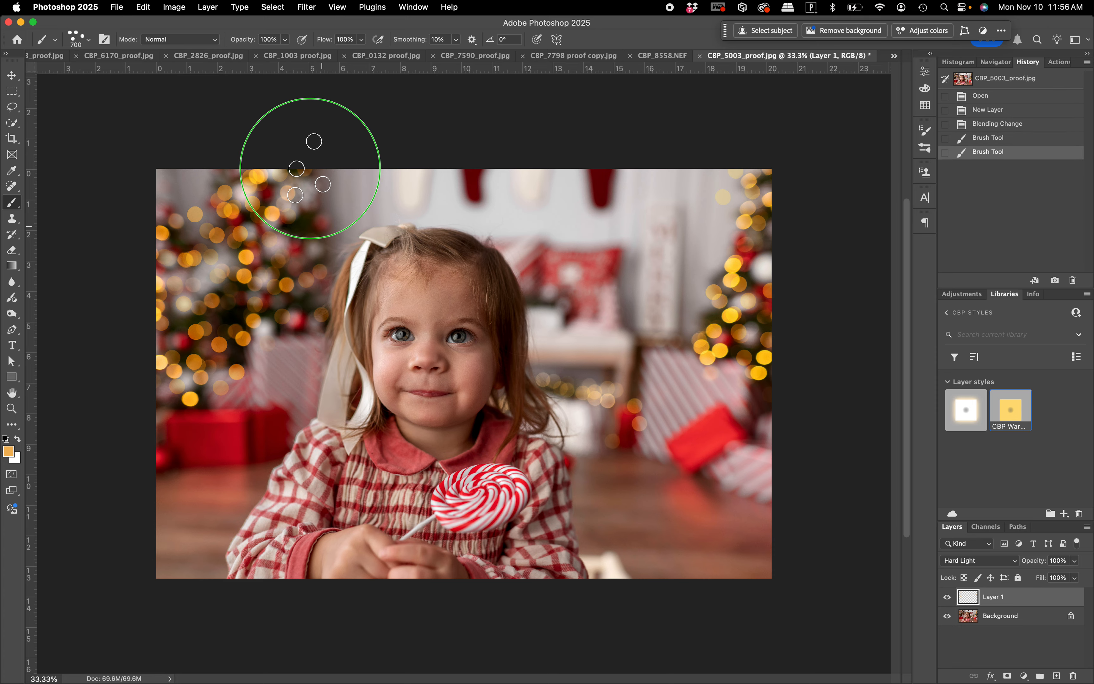
pyautogui.rightClick(298, 299)
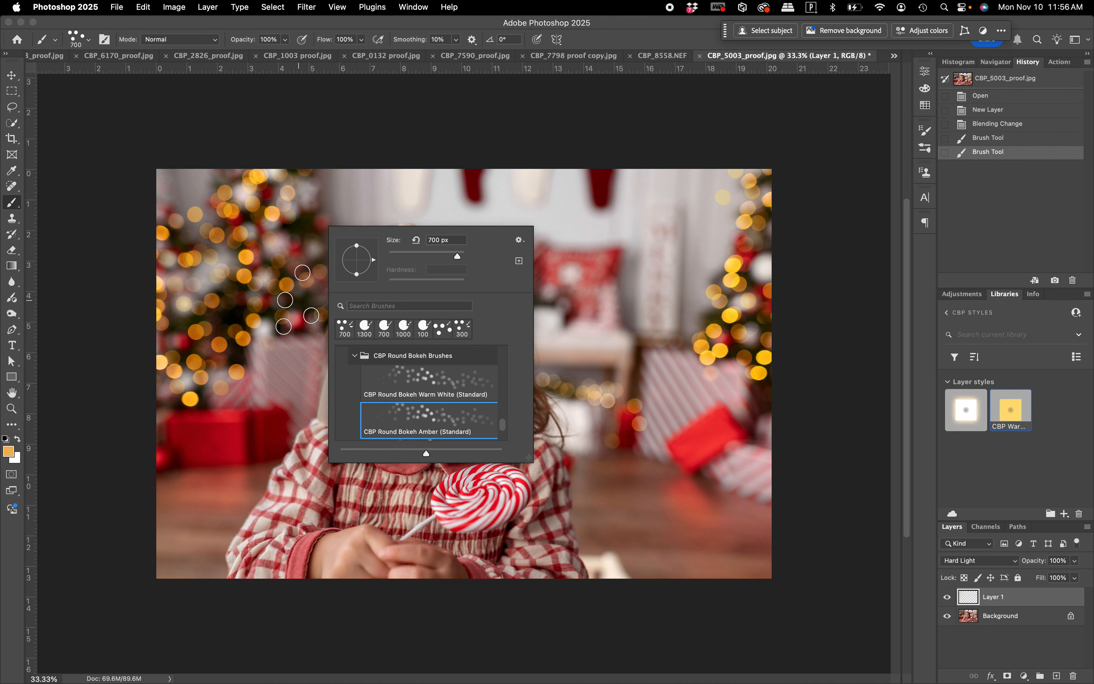
pyautogui.click(299, 299)
pyautogui.click(316, 172)
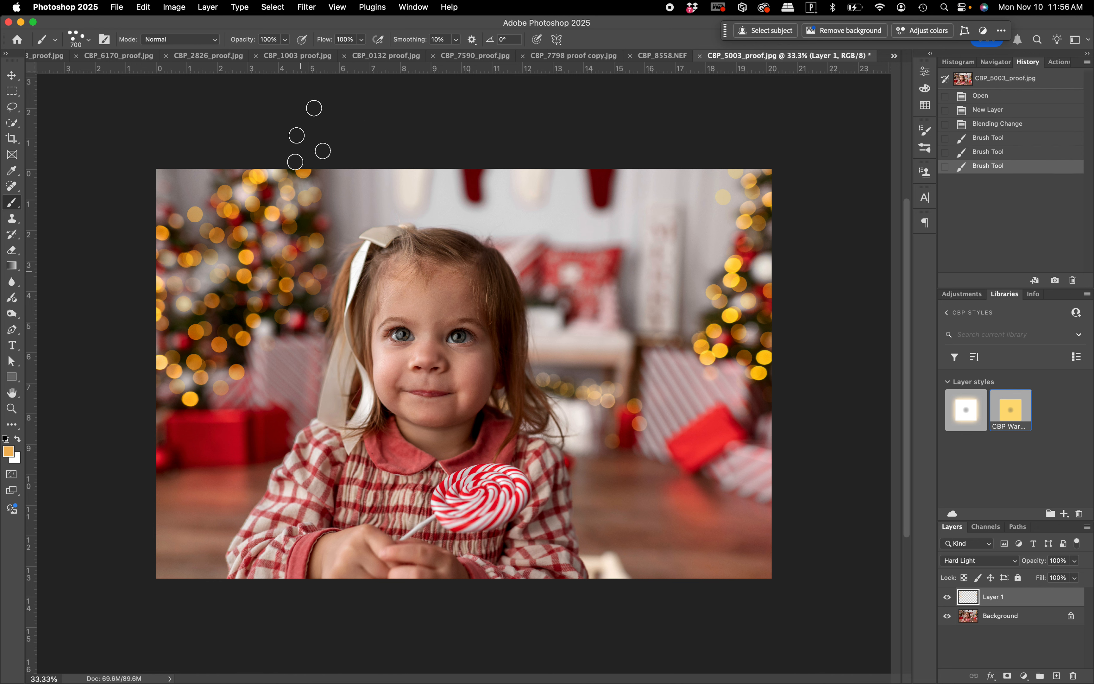
pyautogui.click(948, 597)
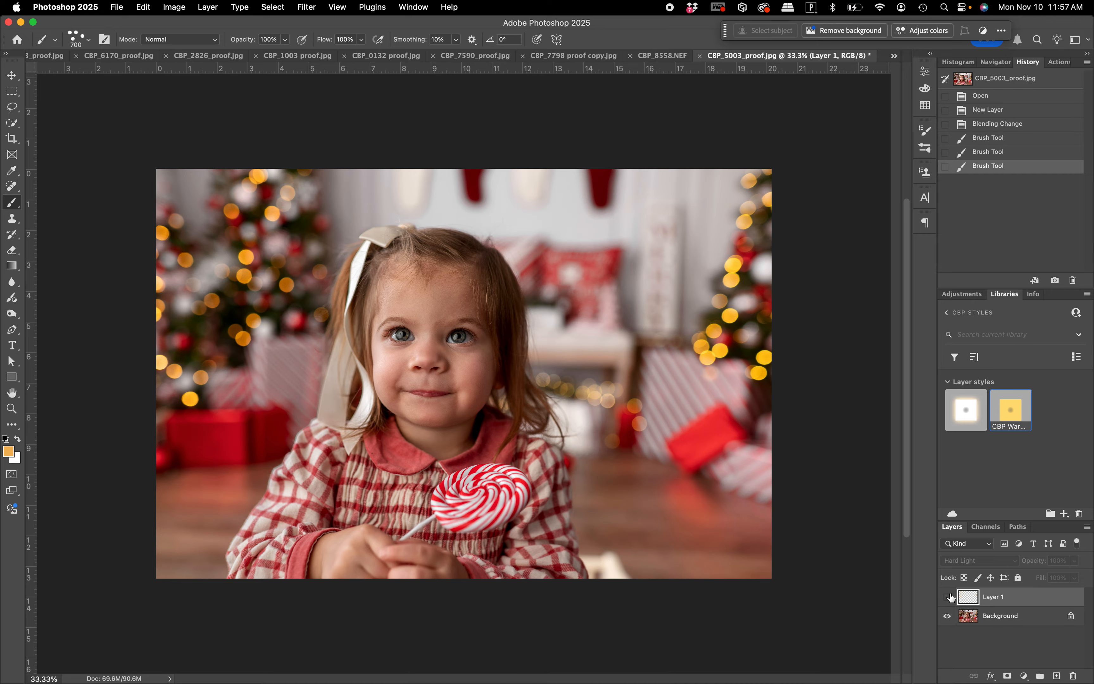
pyautogui.click(949, 597)
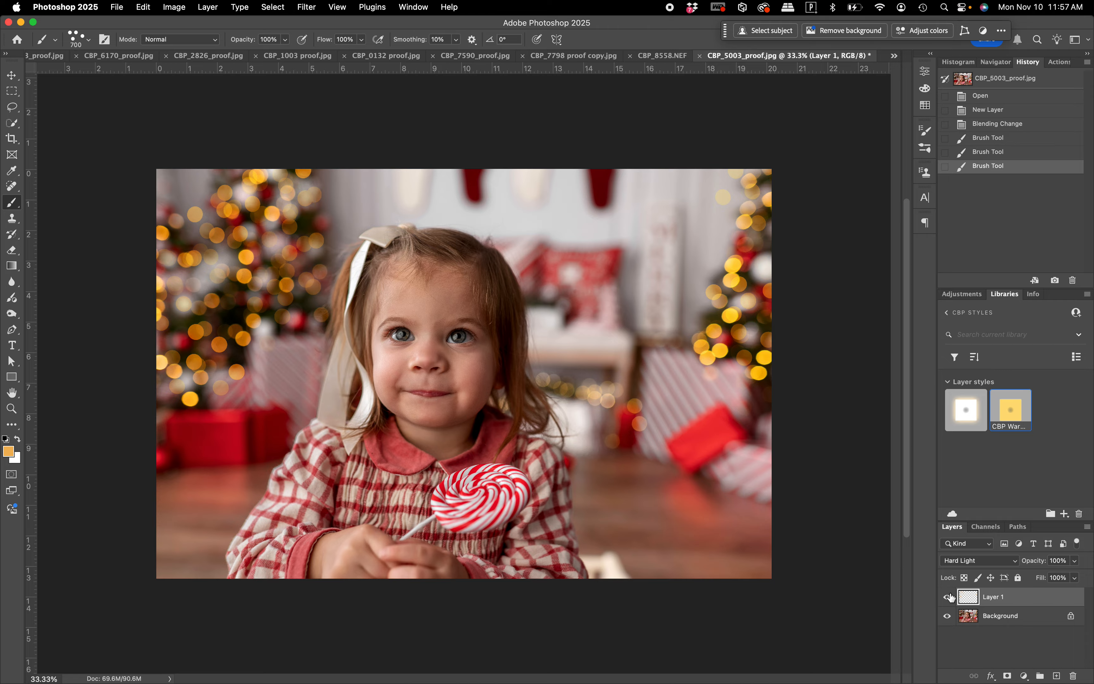
pyautogui.click(948, 597)
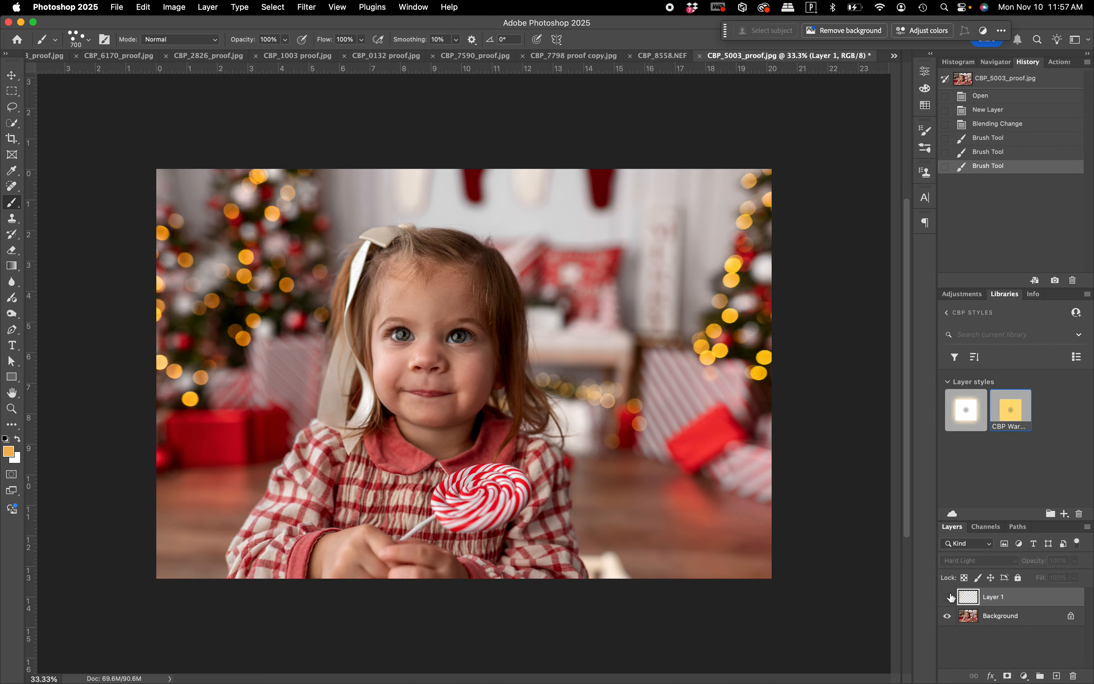
pyautogui.click(948, 598)
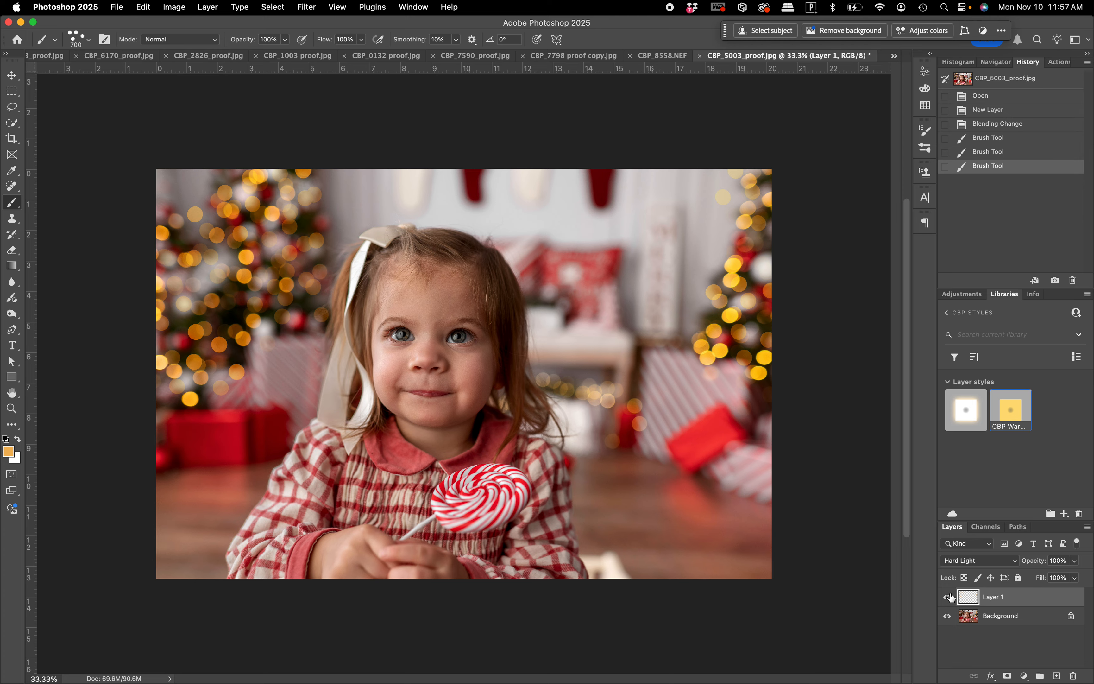
# Try the Soft Light blending mode on Layer 1, compare it with the layer hidden, and undo the change
pyautogui.click(1002, 564)
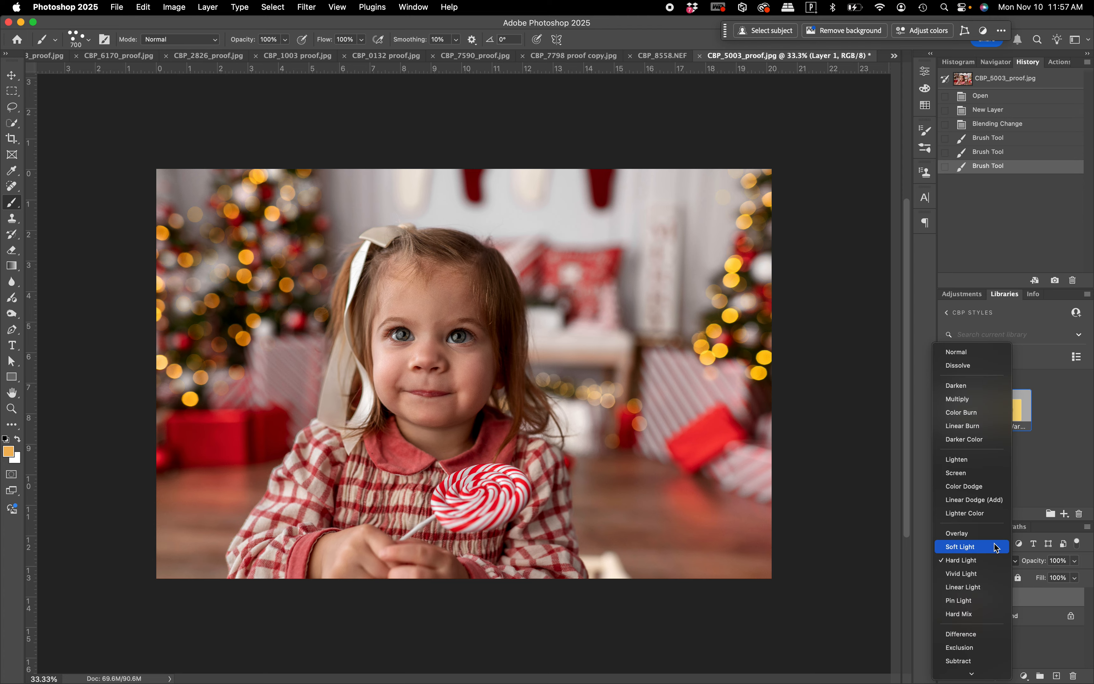
pyautogui.click(996, 548)
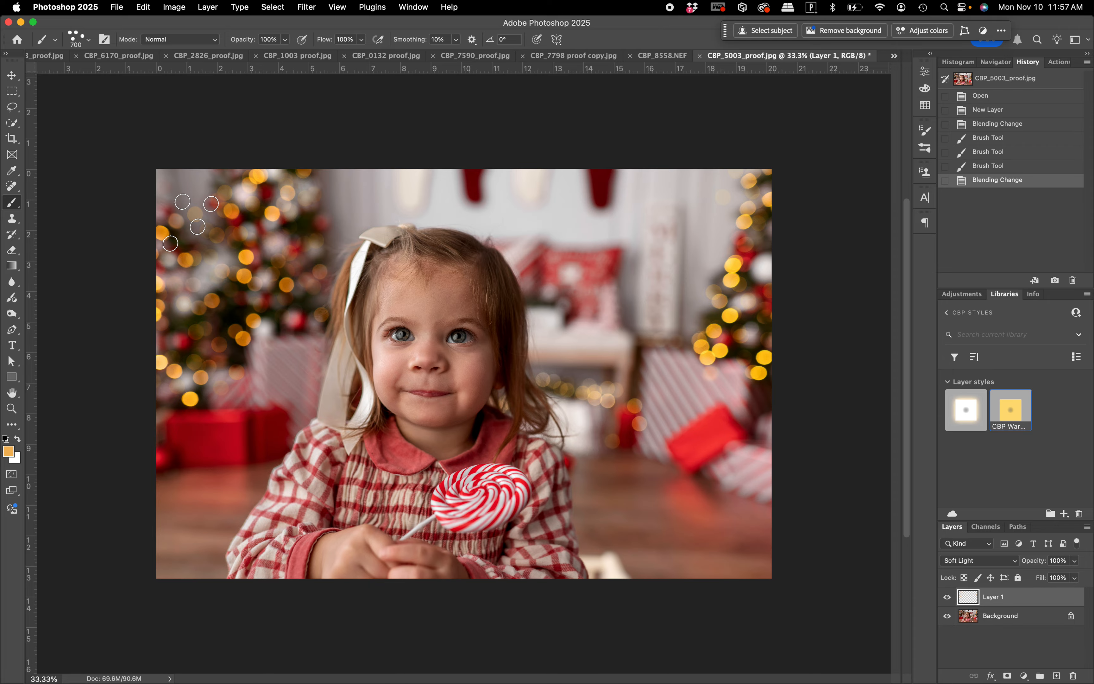
pyautogui.click(948, 598)
pyautogui.click(949, 598)
pyautogui.press('super+z')
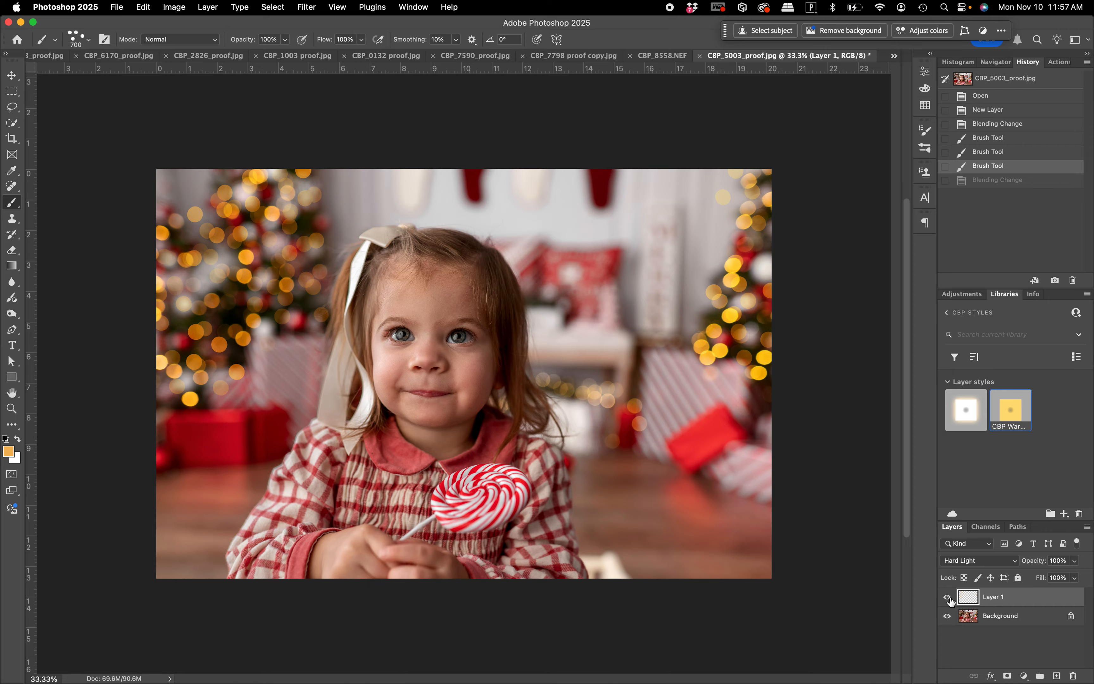
# Apply a Gaussian Blur with a 3.9 pixel radius to the amber bokeh on Layer 1, comparing with the preview off
pyautogui.press('super+equal')
pyautogui.press('super+equal')
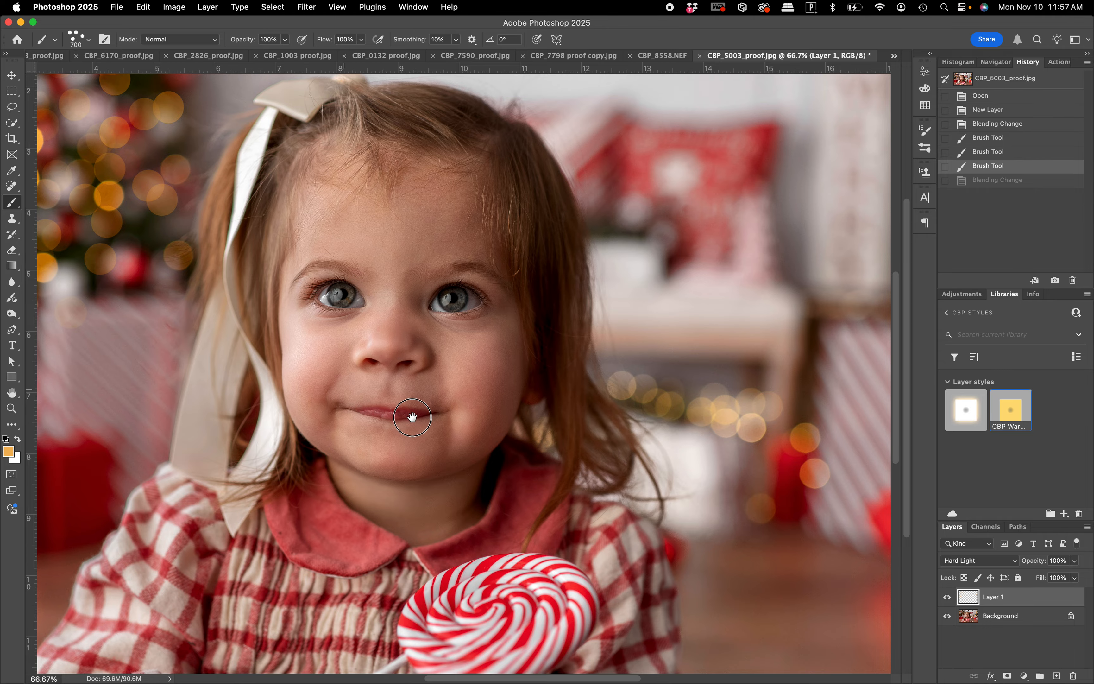
pyautogui.moveTo(402, 414); pyautogui.dragTo(412, 416)
pyautogui.hscroll(-3, 412, 417)
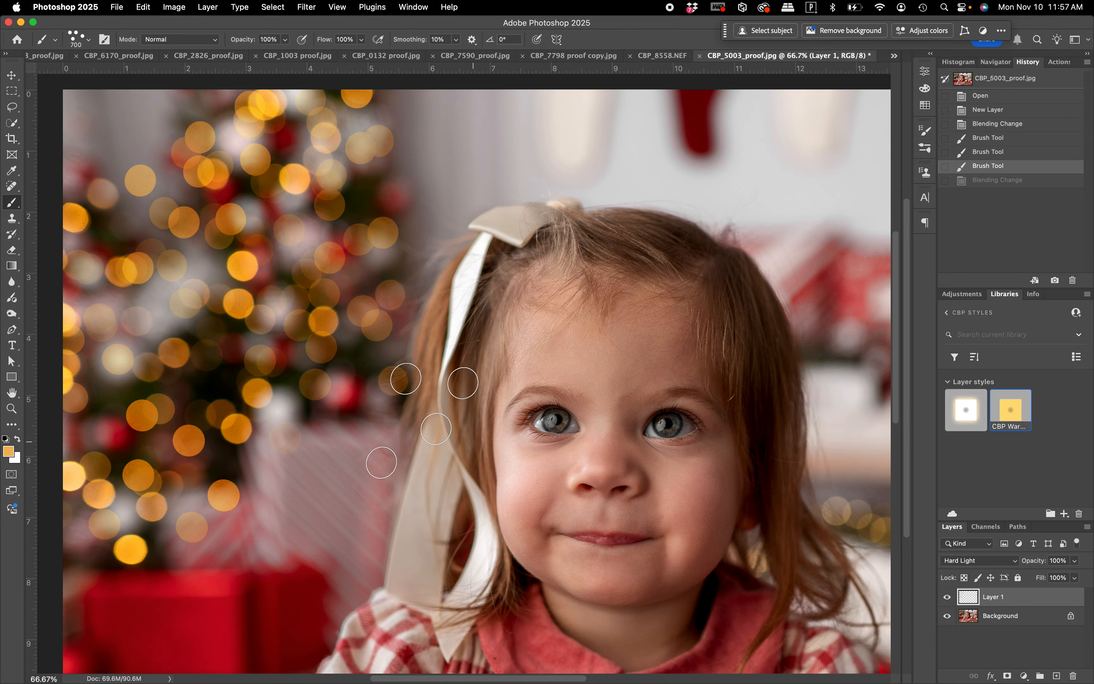
pyautogui.press('super+shift+a')
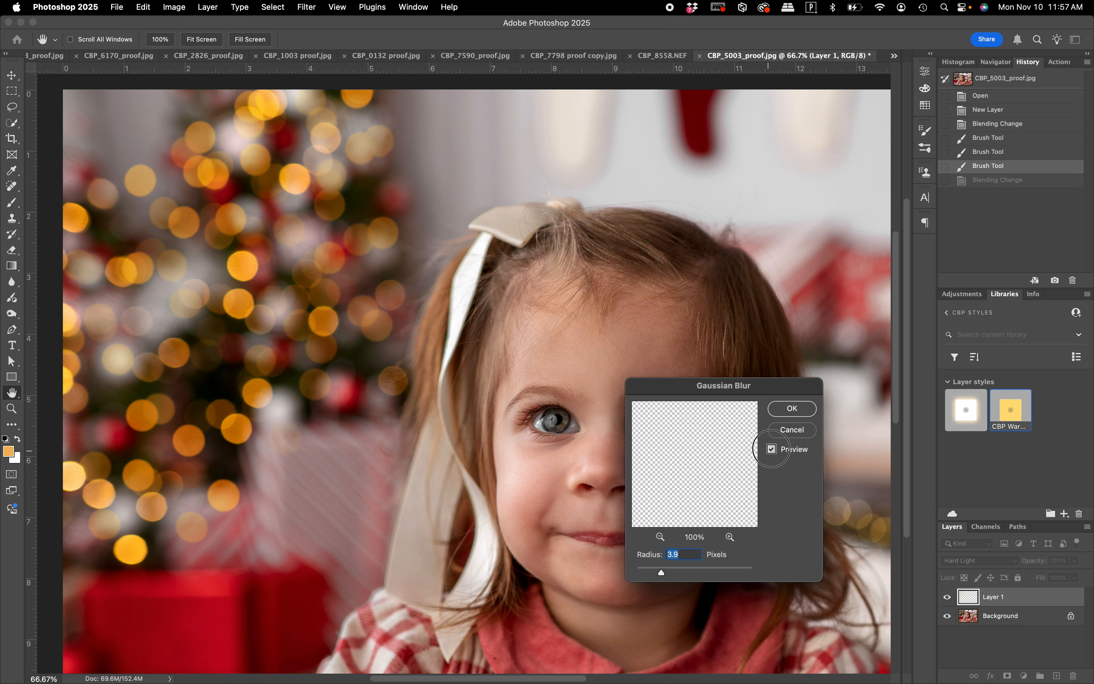
pyautogui.click(772, 450)
pyautogui.click(772, 450)
pyautogui.click(792, 408)
pyautogui.press('super+minus')
pyautogui.press('super+minus')
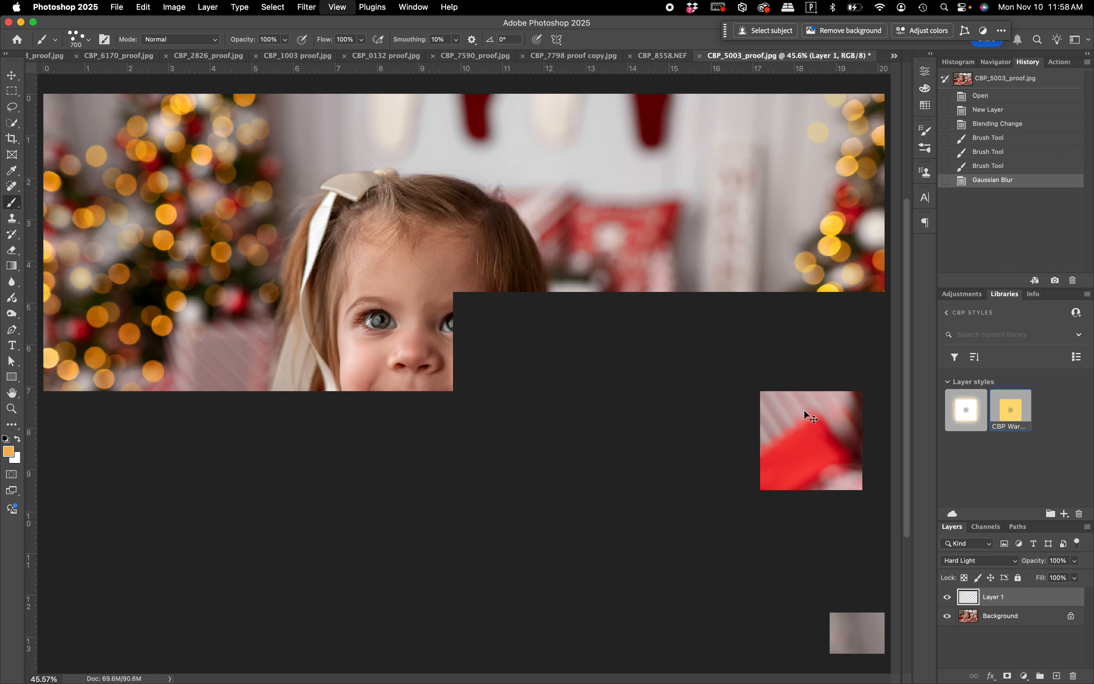